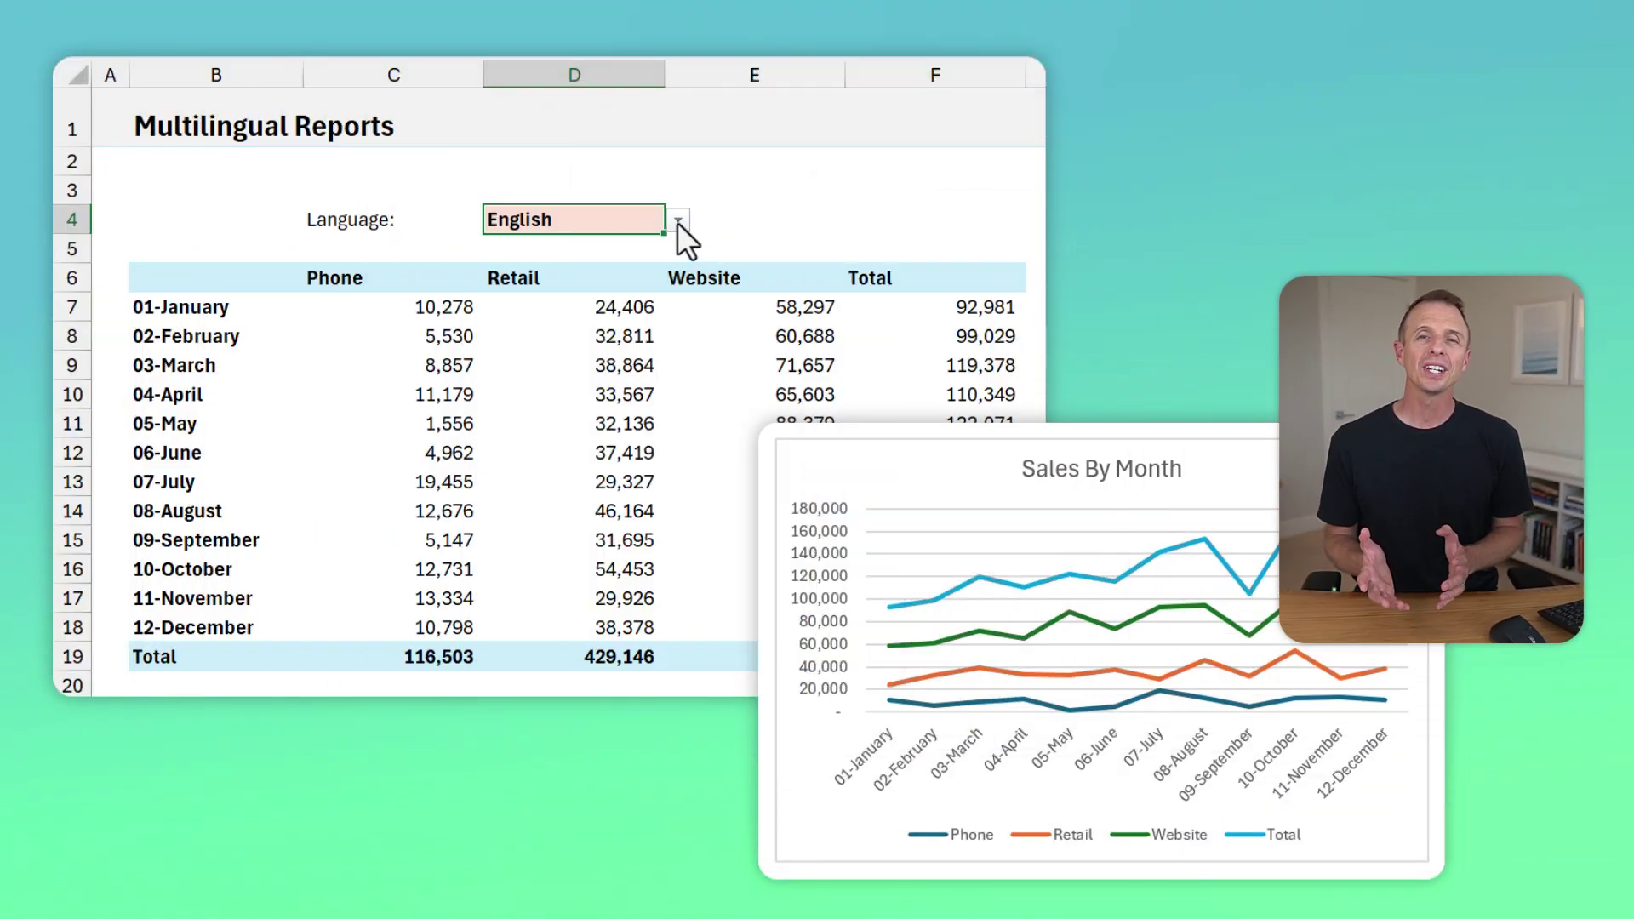
Step: Switch the multilingual sales report's language to French in the language selection cell
click(677, 221)
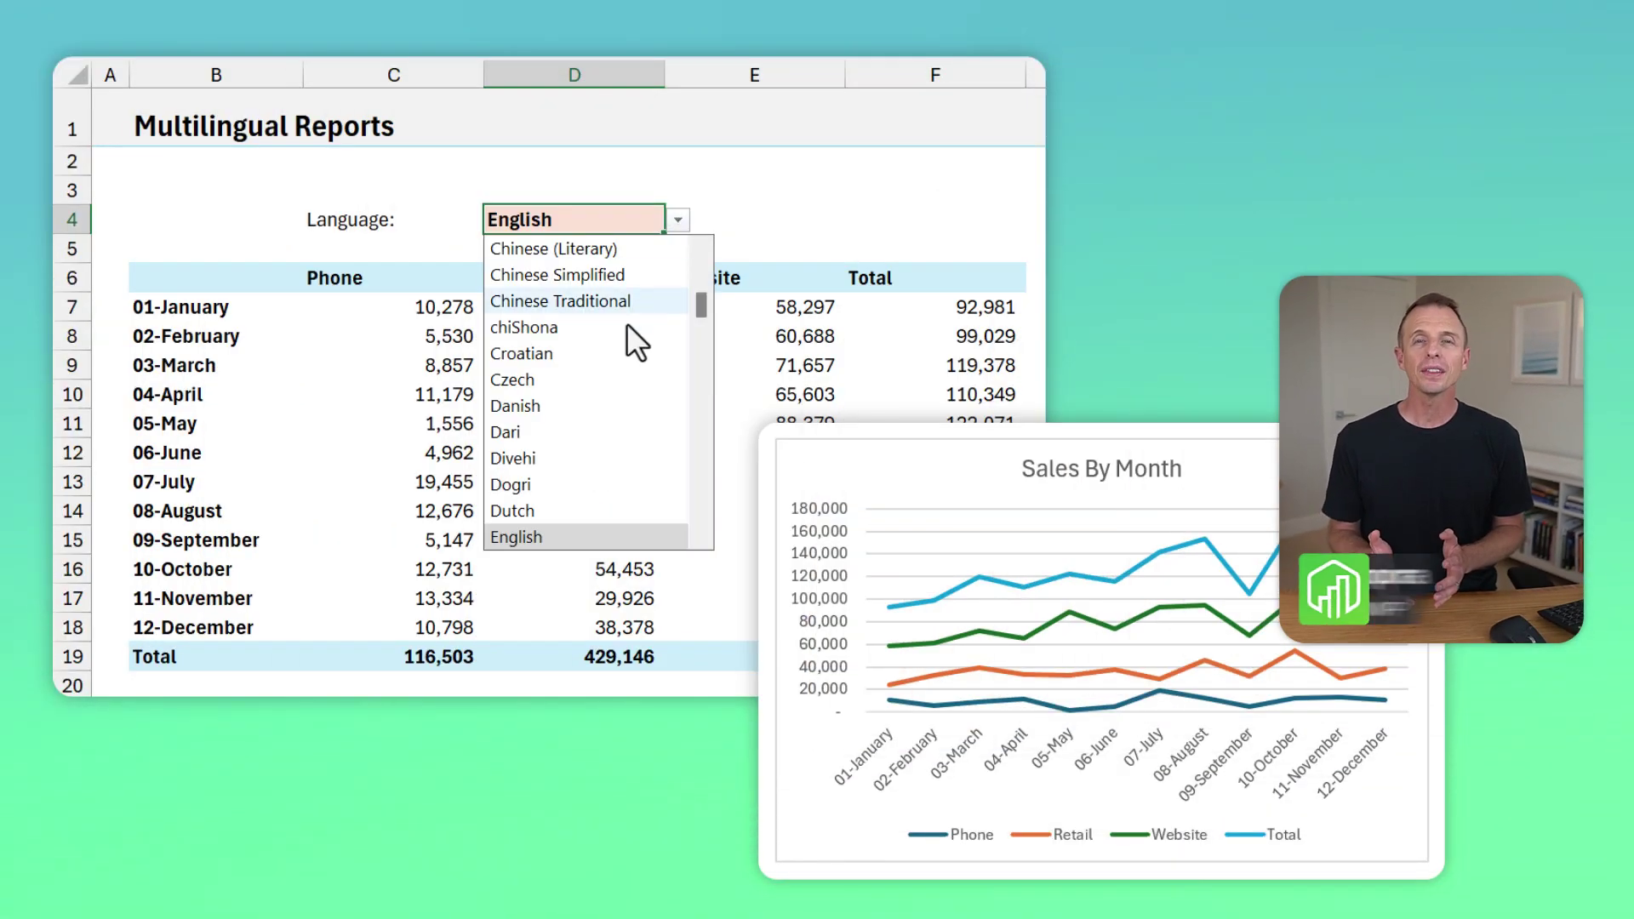
click(550, 512)
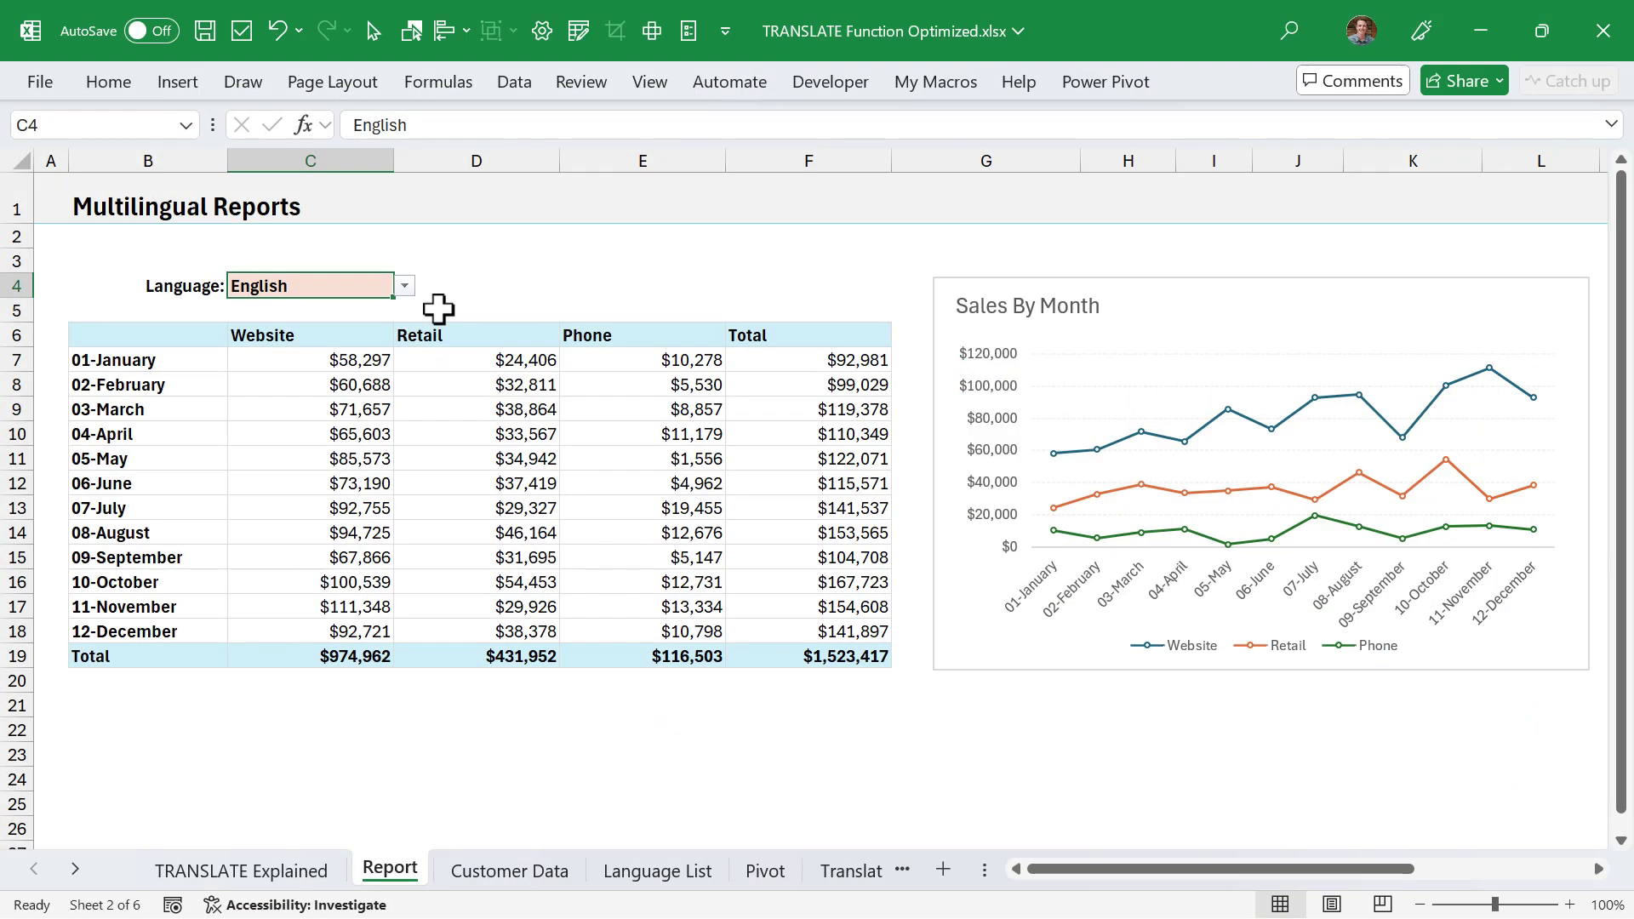
click(405, 288)
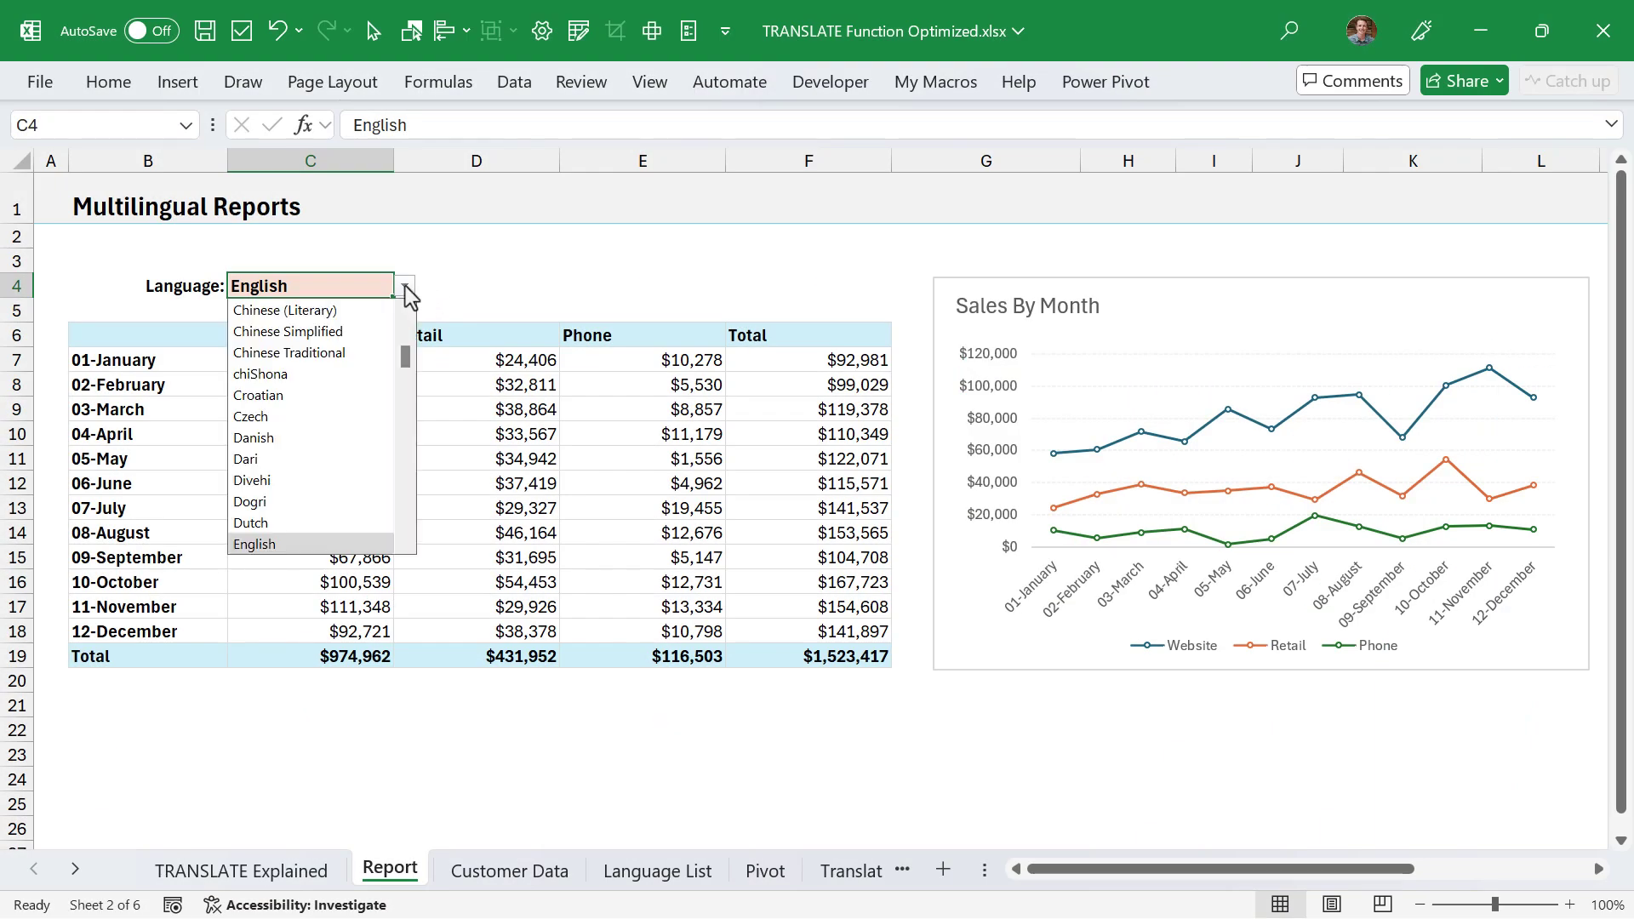
scroll(332, 390, down, 2)
scroll(332, 390, down, 1)
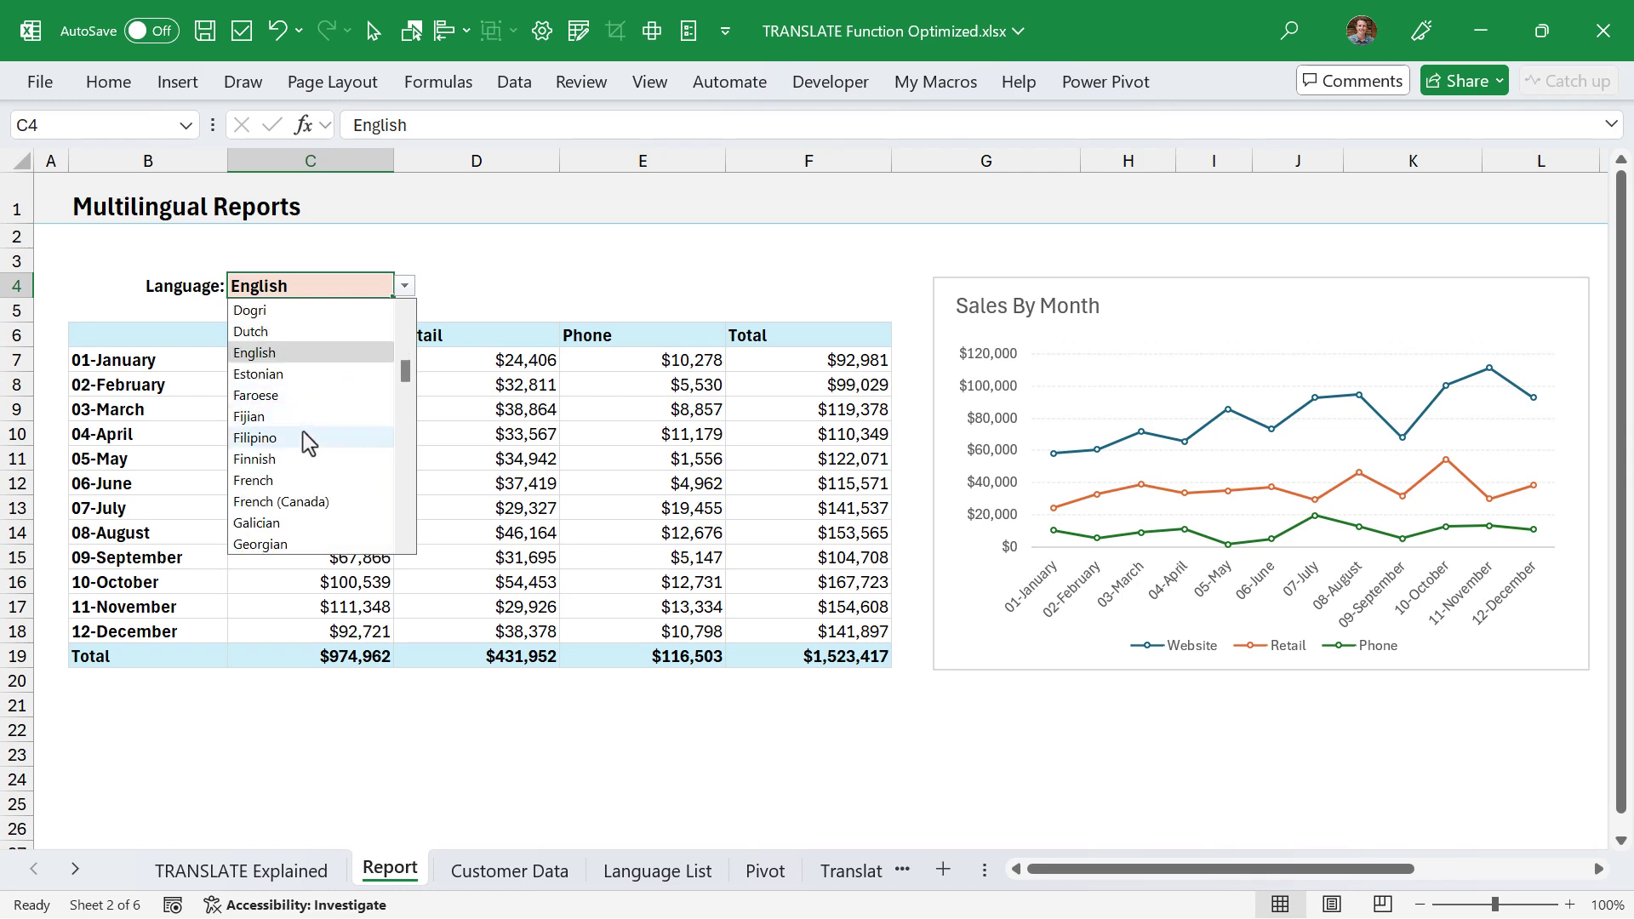
click(256, 481)
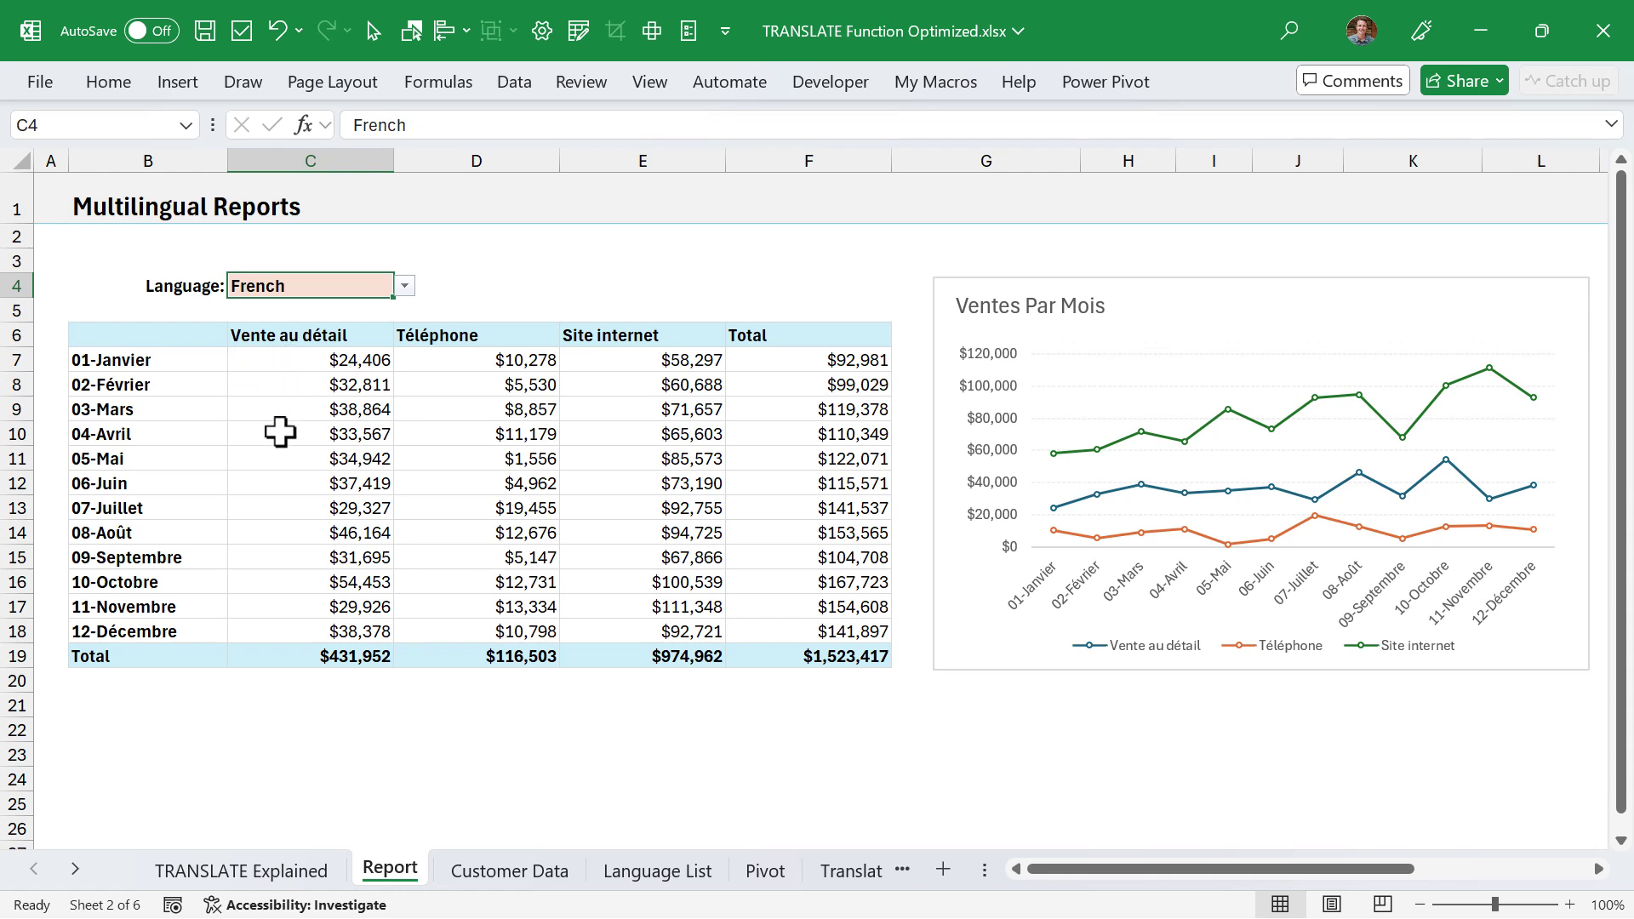
Step: On the TRANSLATE Explained sheet, enter =TRANSLATE(B4,"en","es") in C4 to translate the greeting from English to Spanish
click(242, 872)
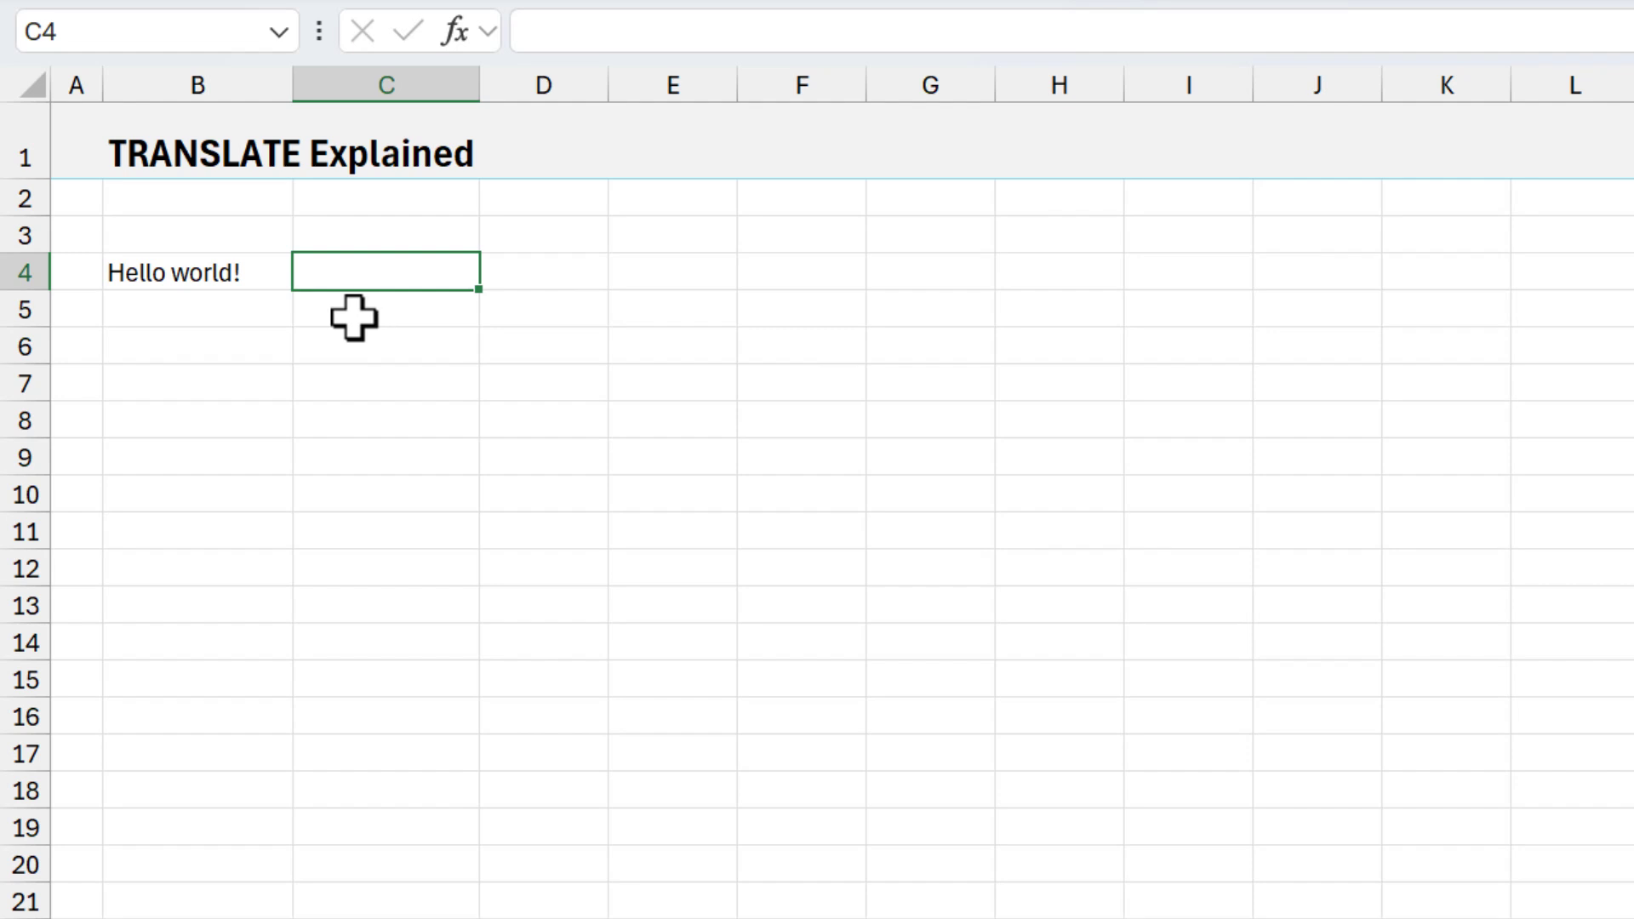
text(=tran)
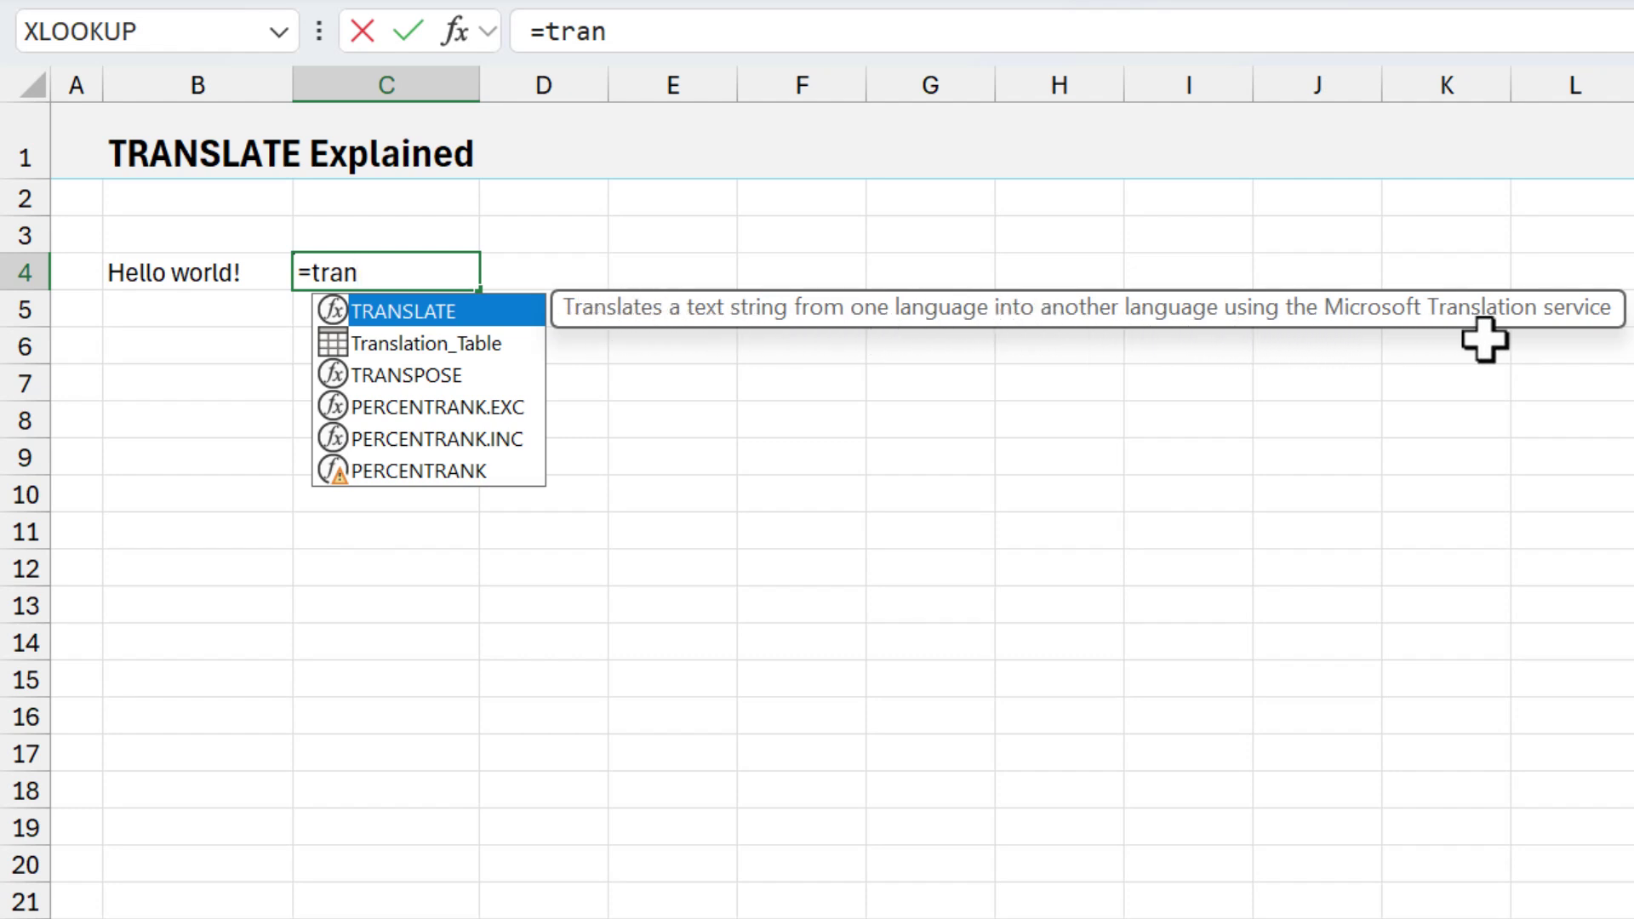
key(Tab)
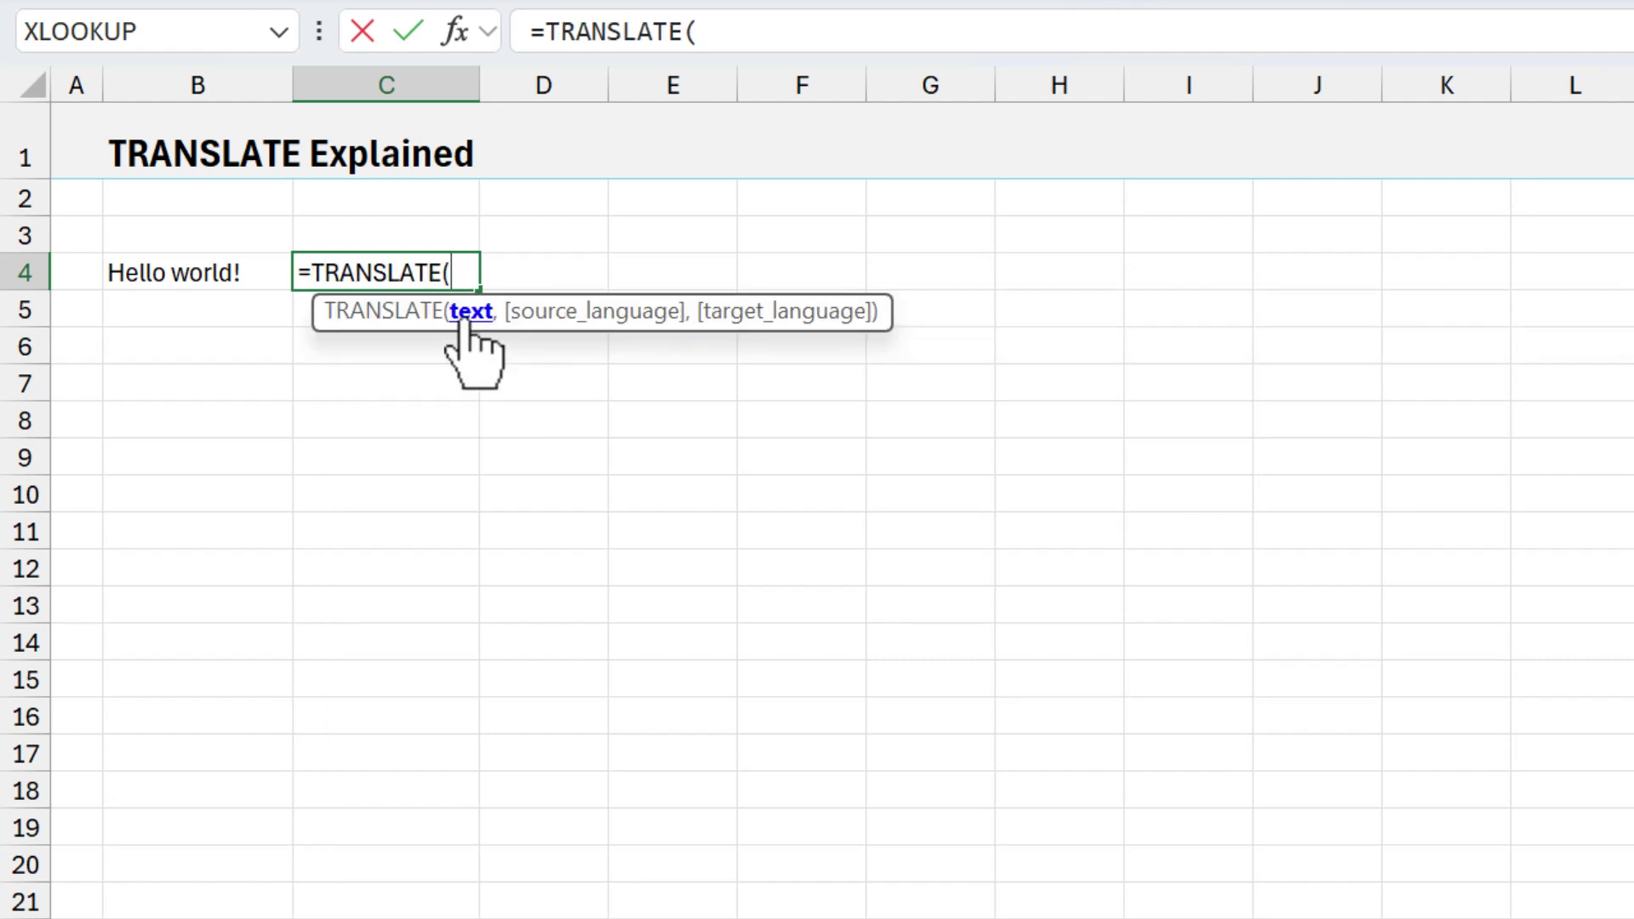
click(180, 272)
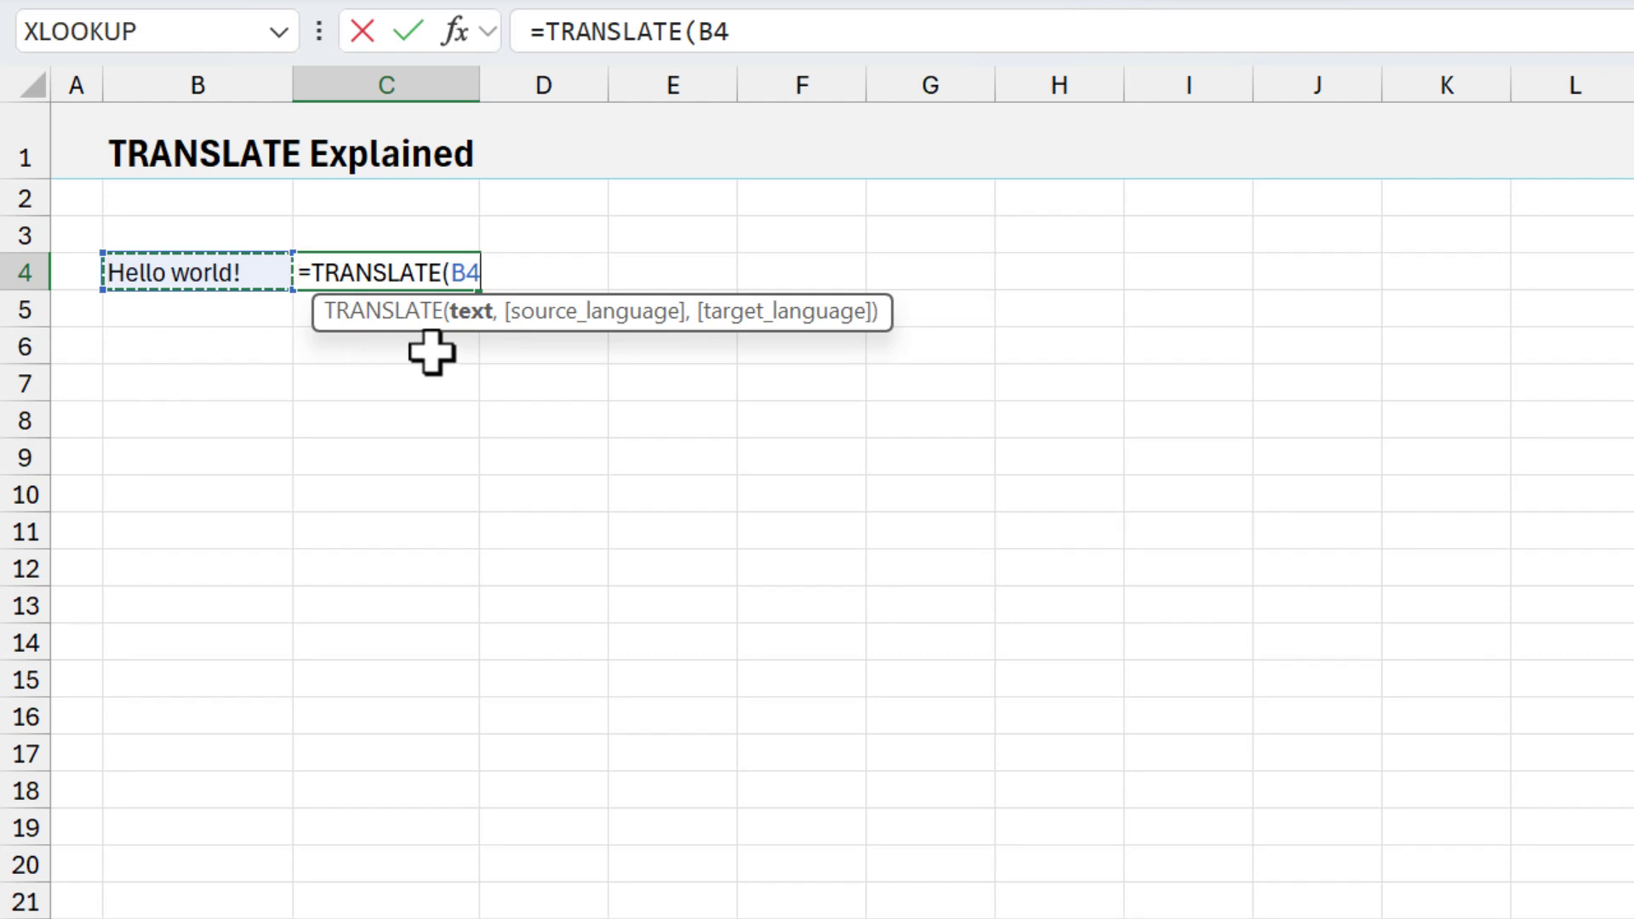
text(,)
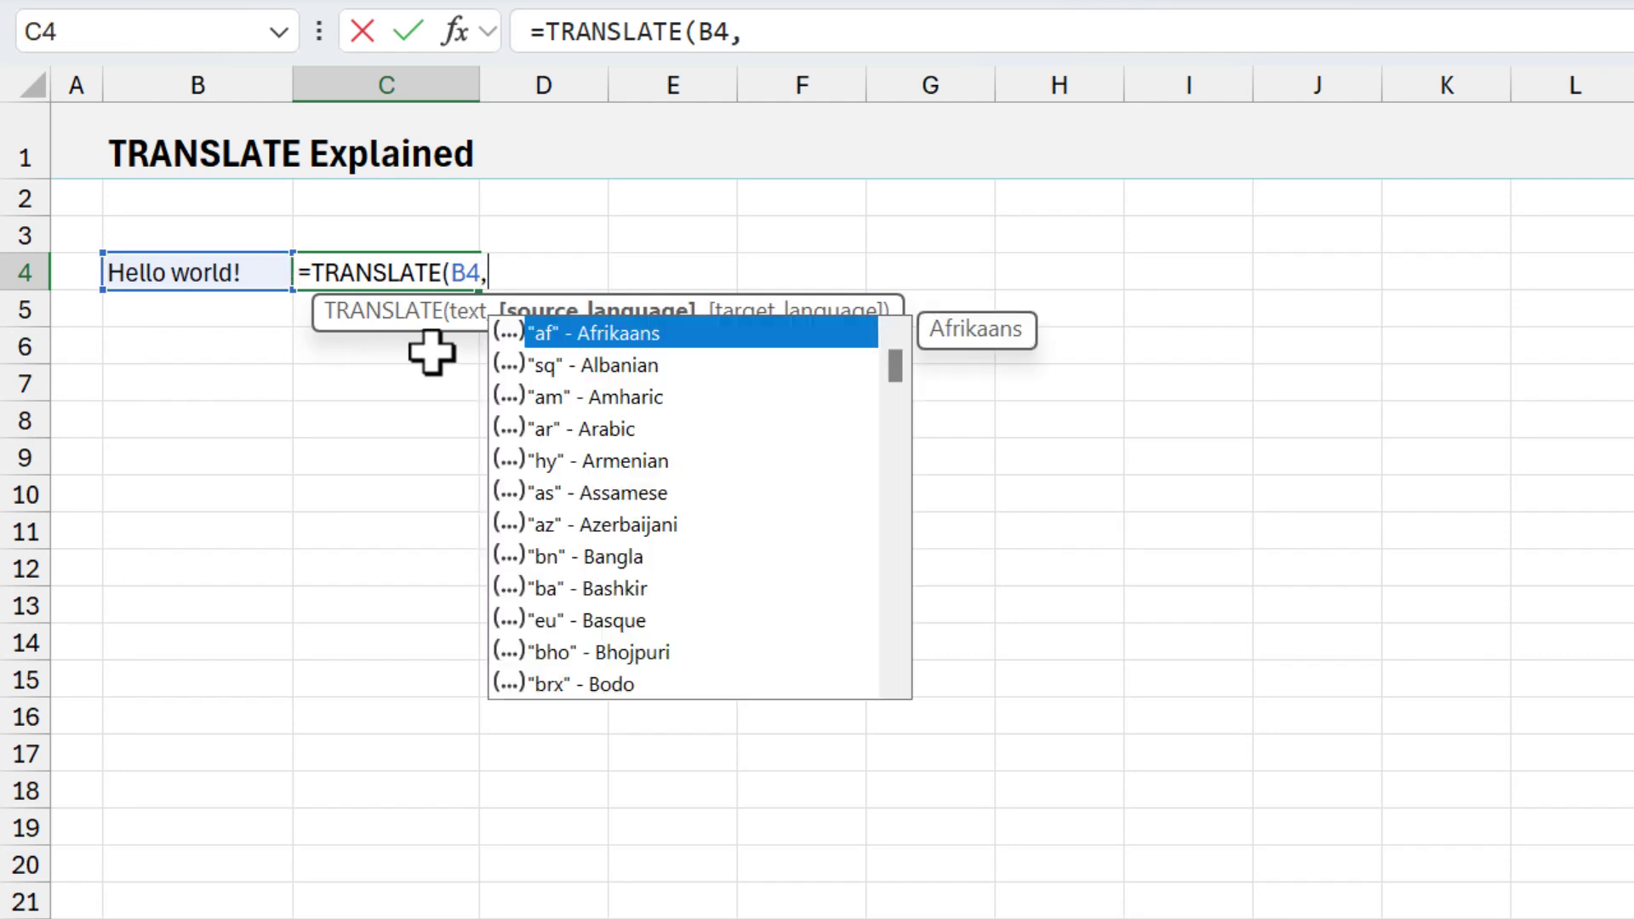
drag(895, 360, 895, 412)
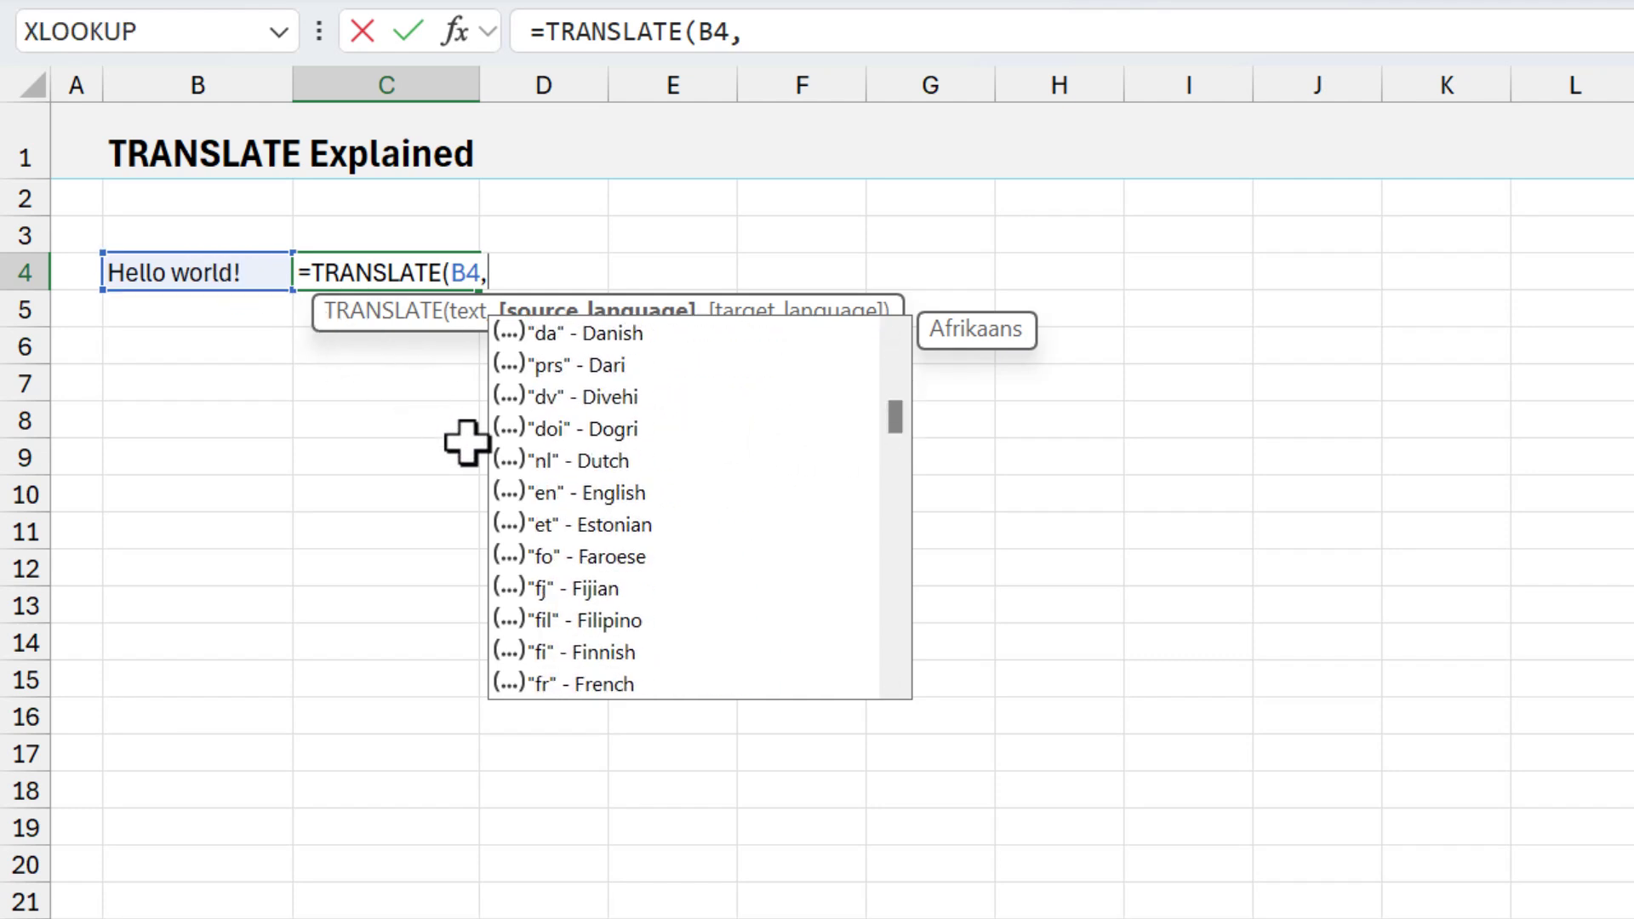
double_click(551, 493)
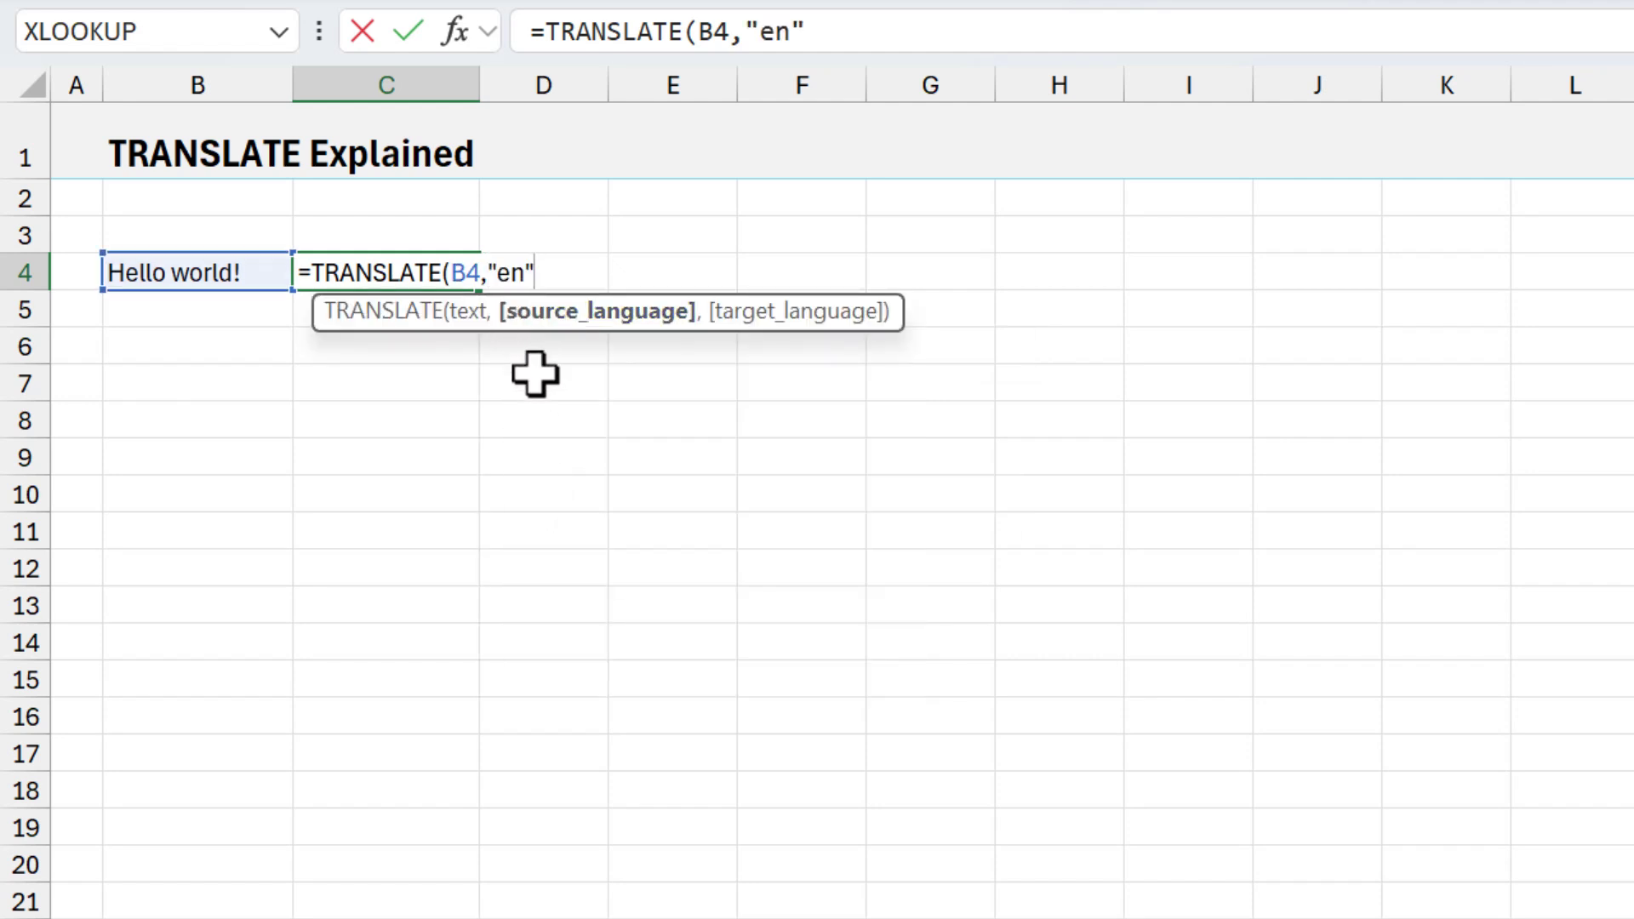
text(,)
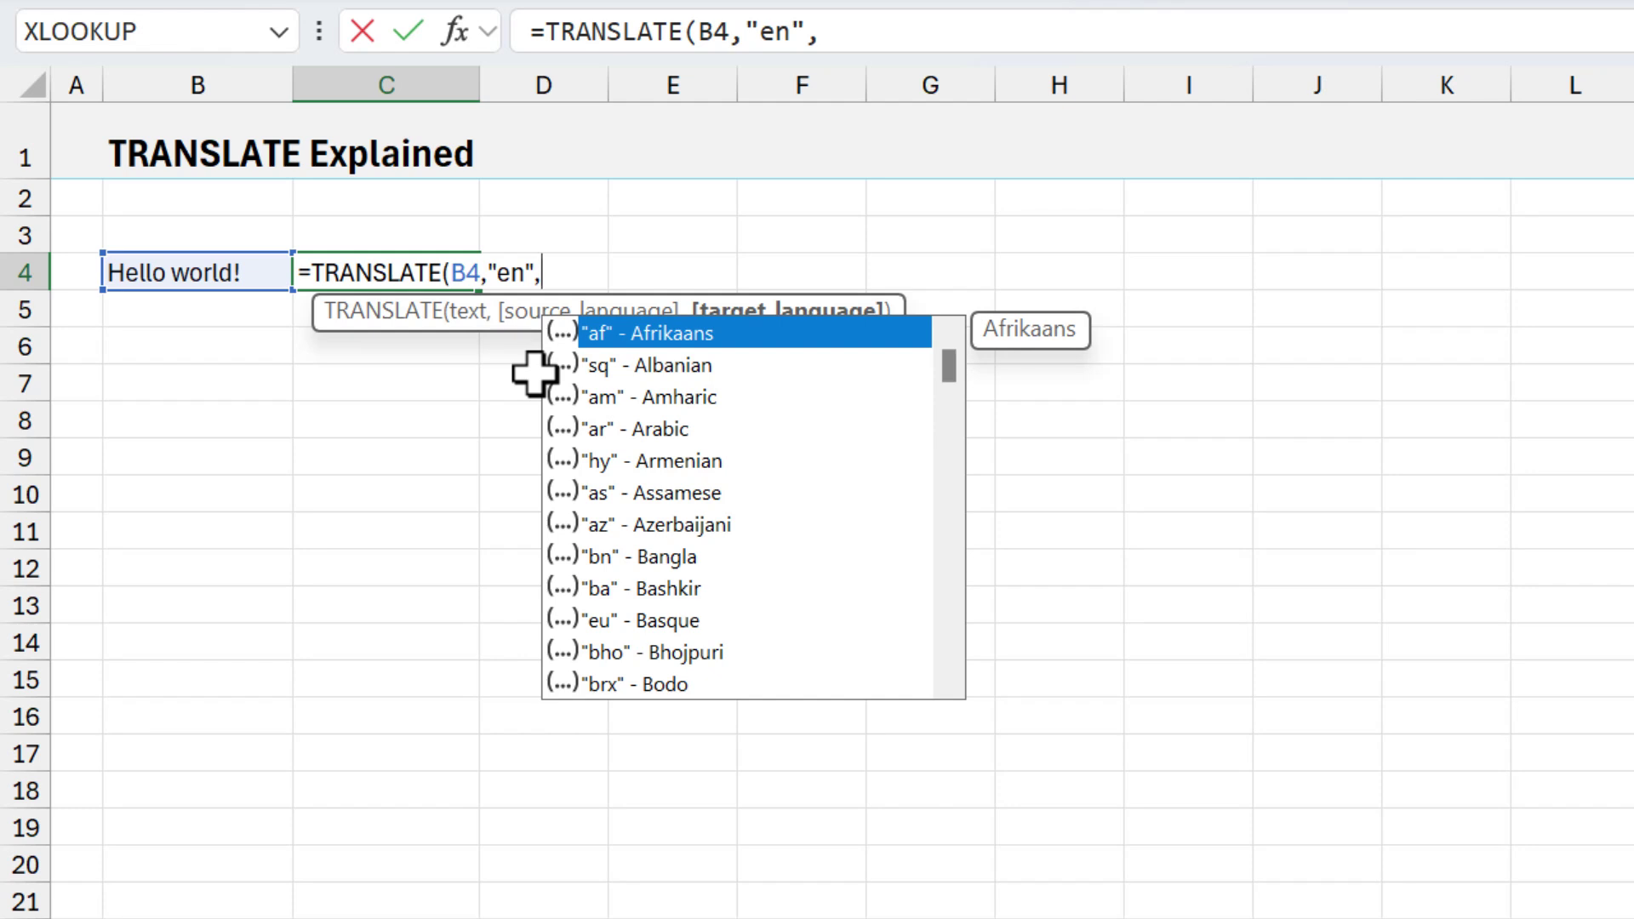
drag(950, 370, 951, 604)
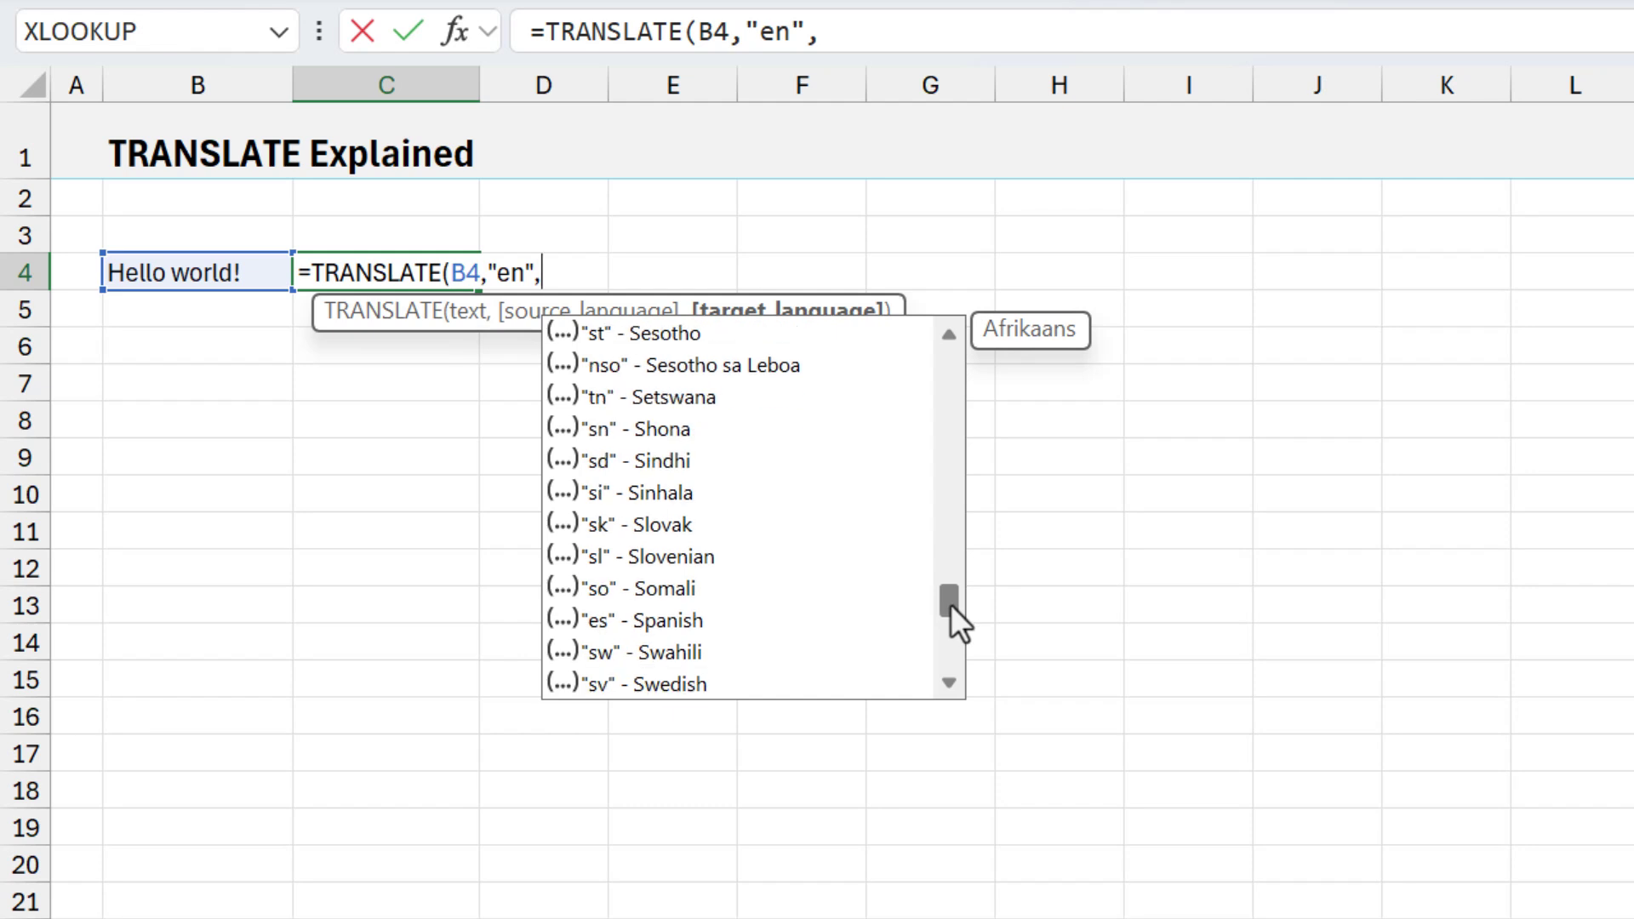
double_click(602, 638)
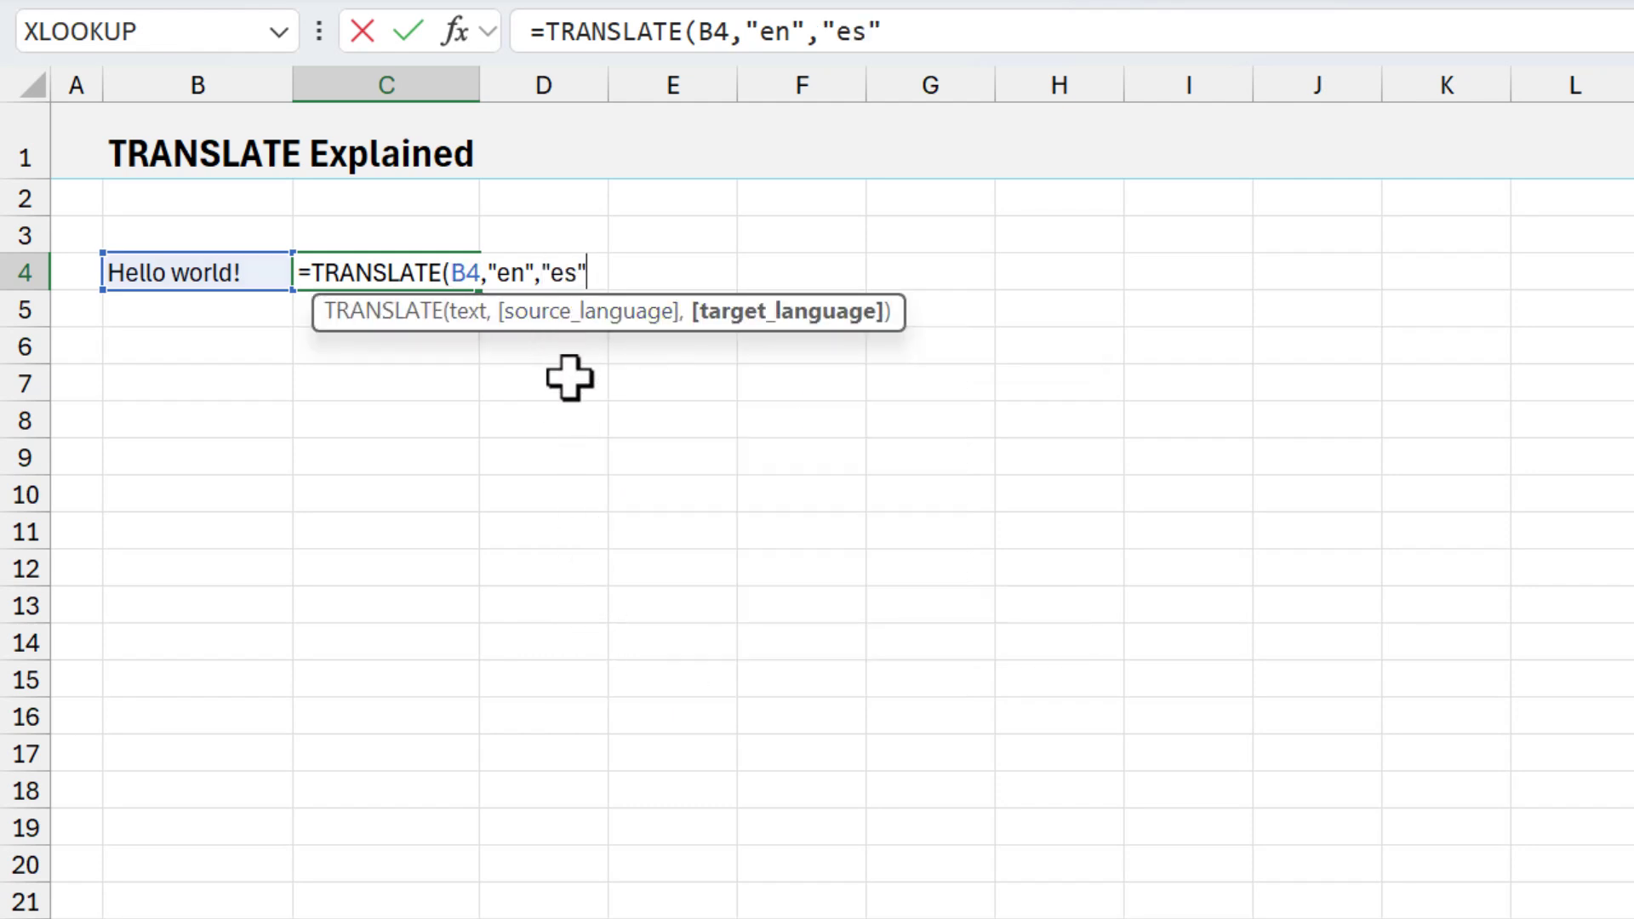
key(Return)
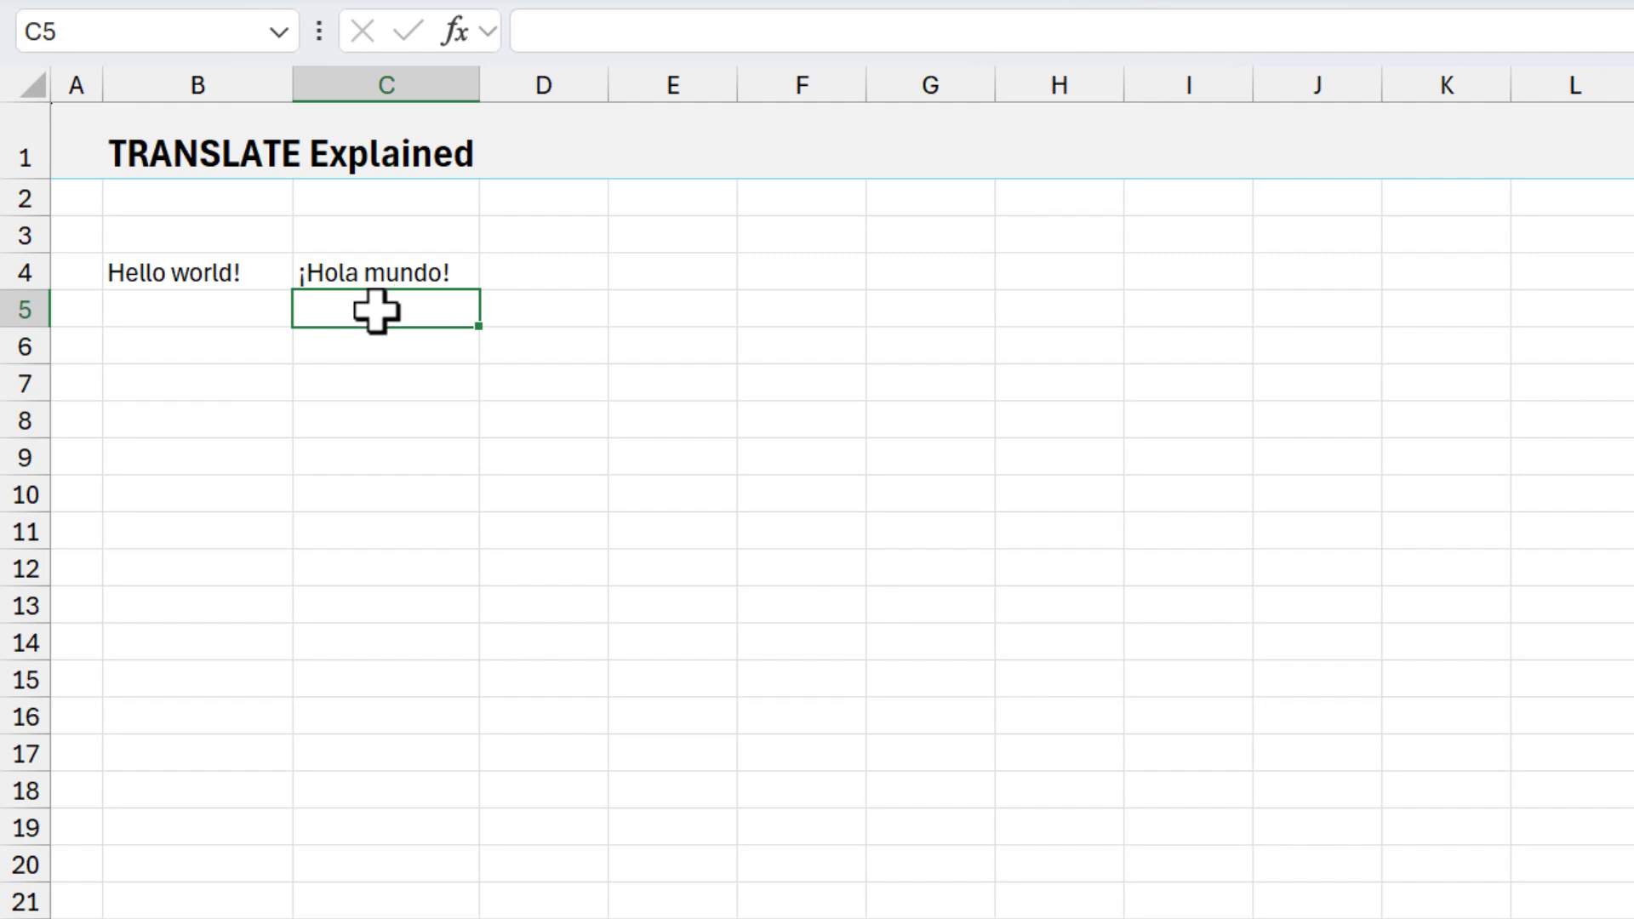
Step: Inspect the TRANSLATE formula in C4 and the PIVOTBY formula in B6 of the Report sheet
double_click(368, 280)
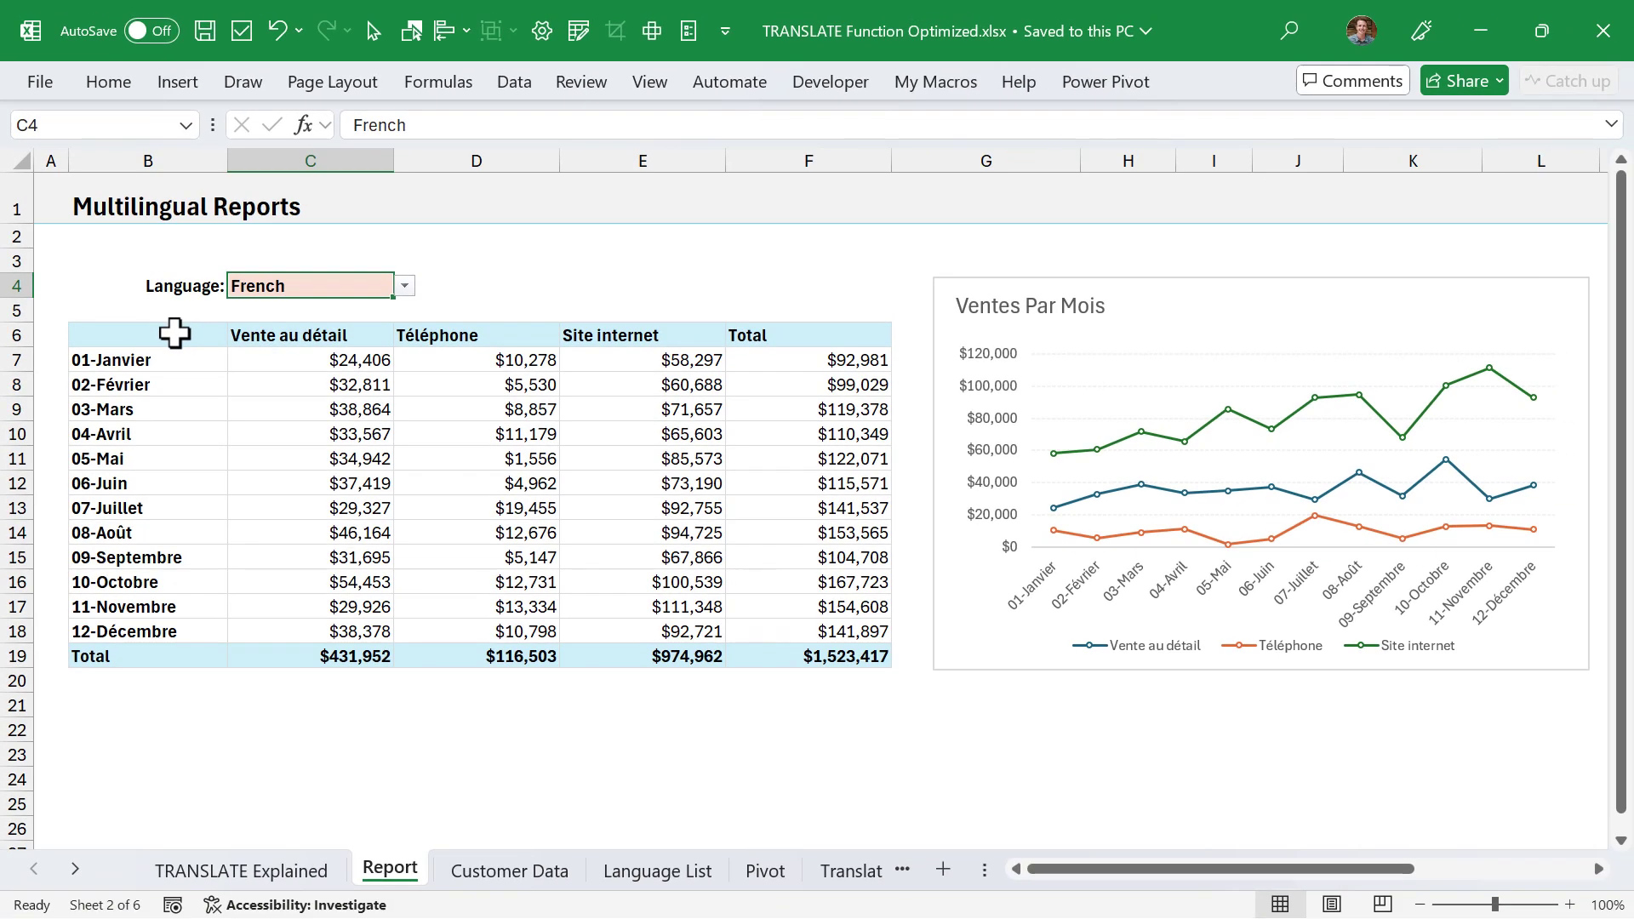
click(174, 333)
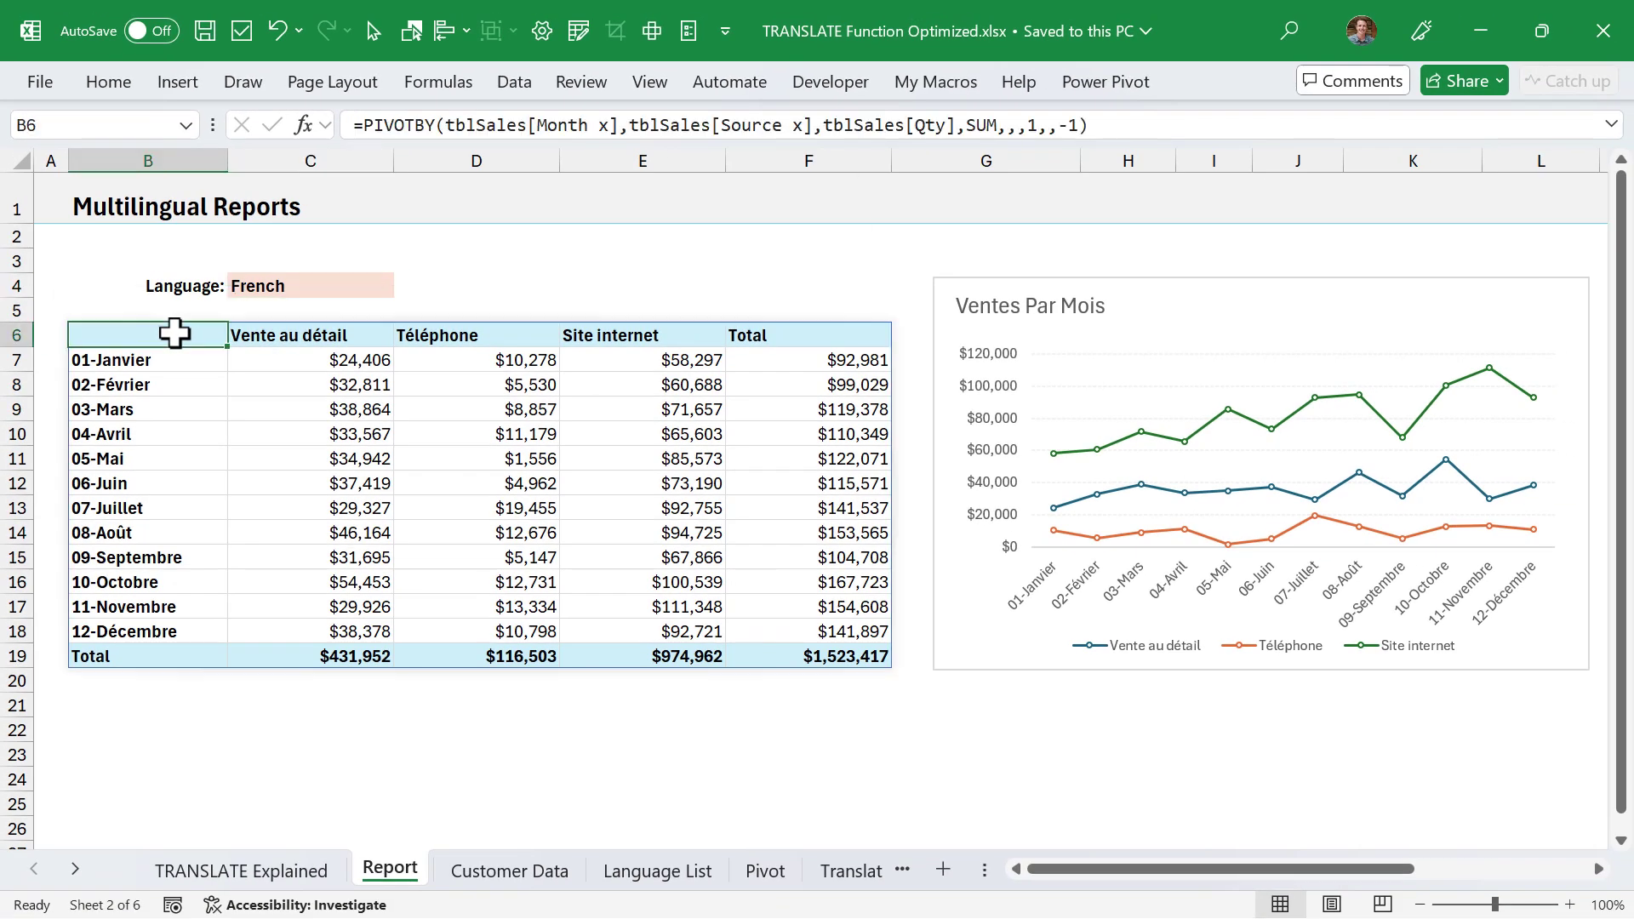
key(F2)
key(Escape)
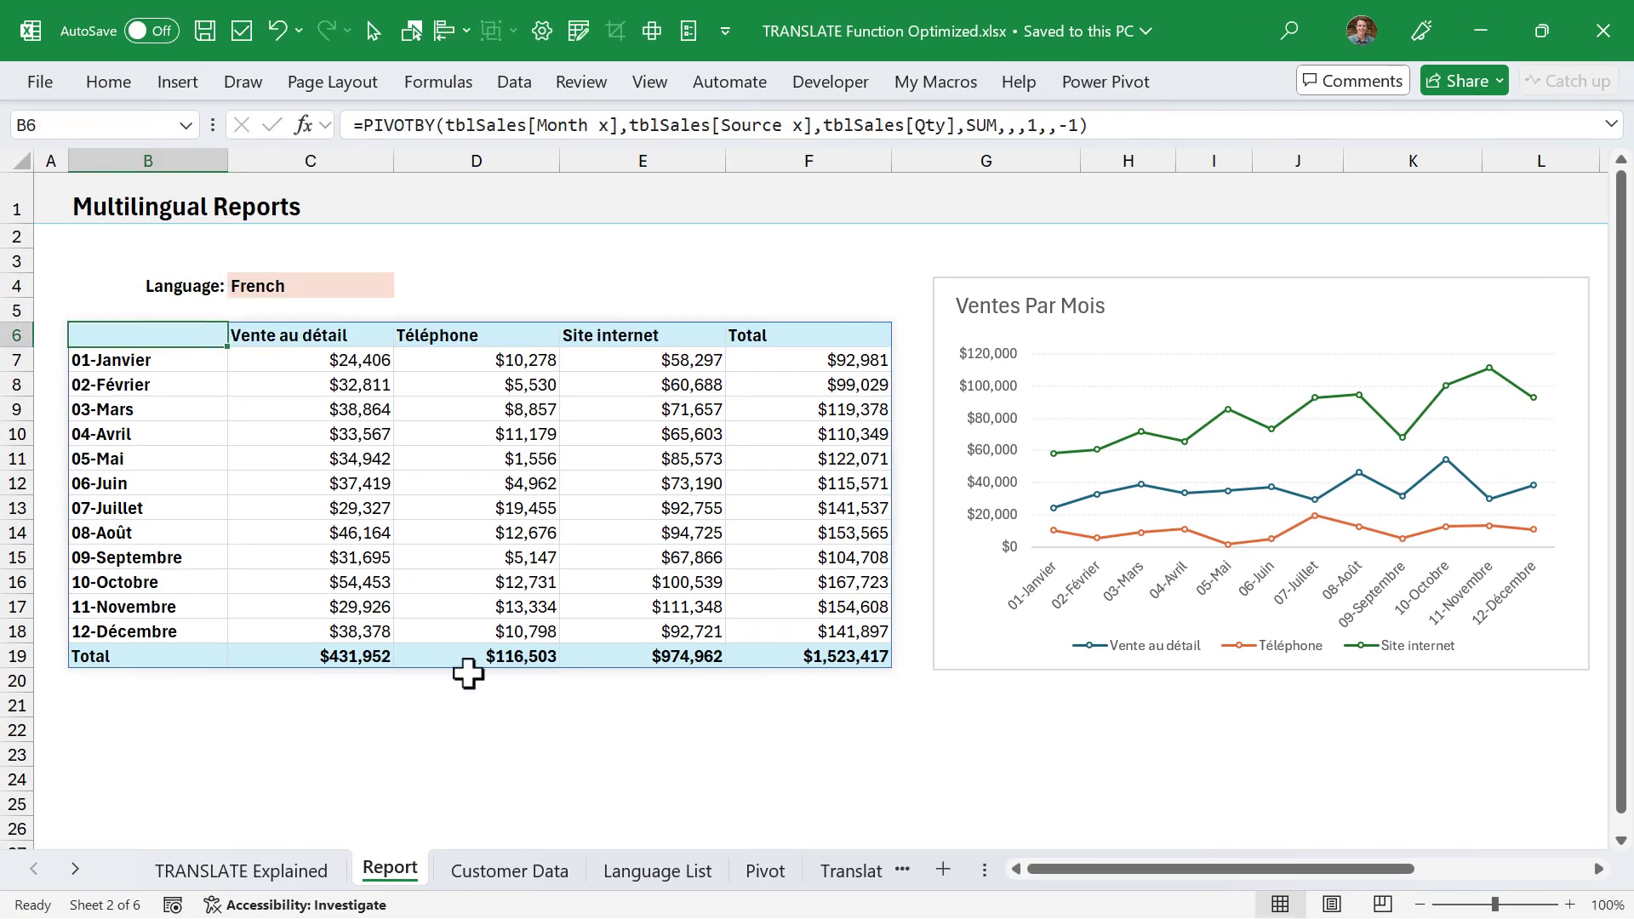
Step: Enter the target language code es in cell I3 above the Source Data table
click(765, 869)
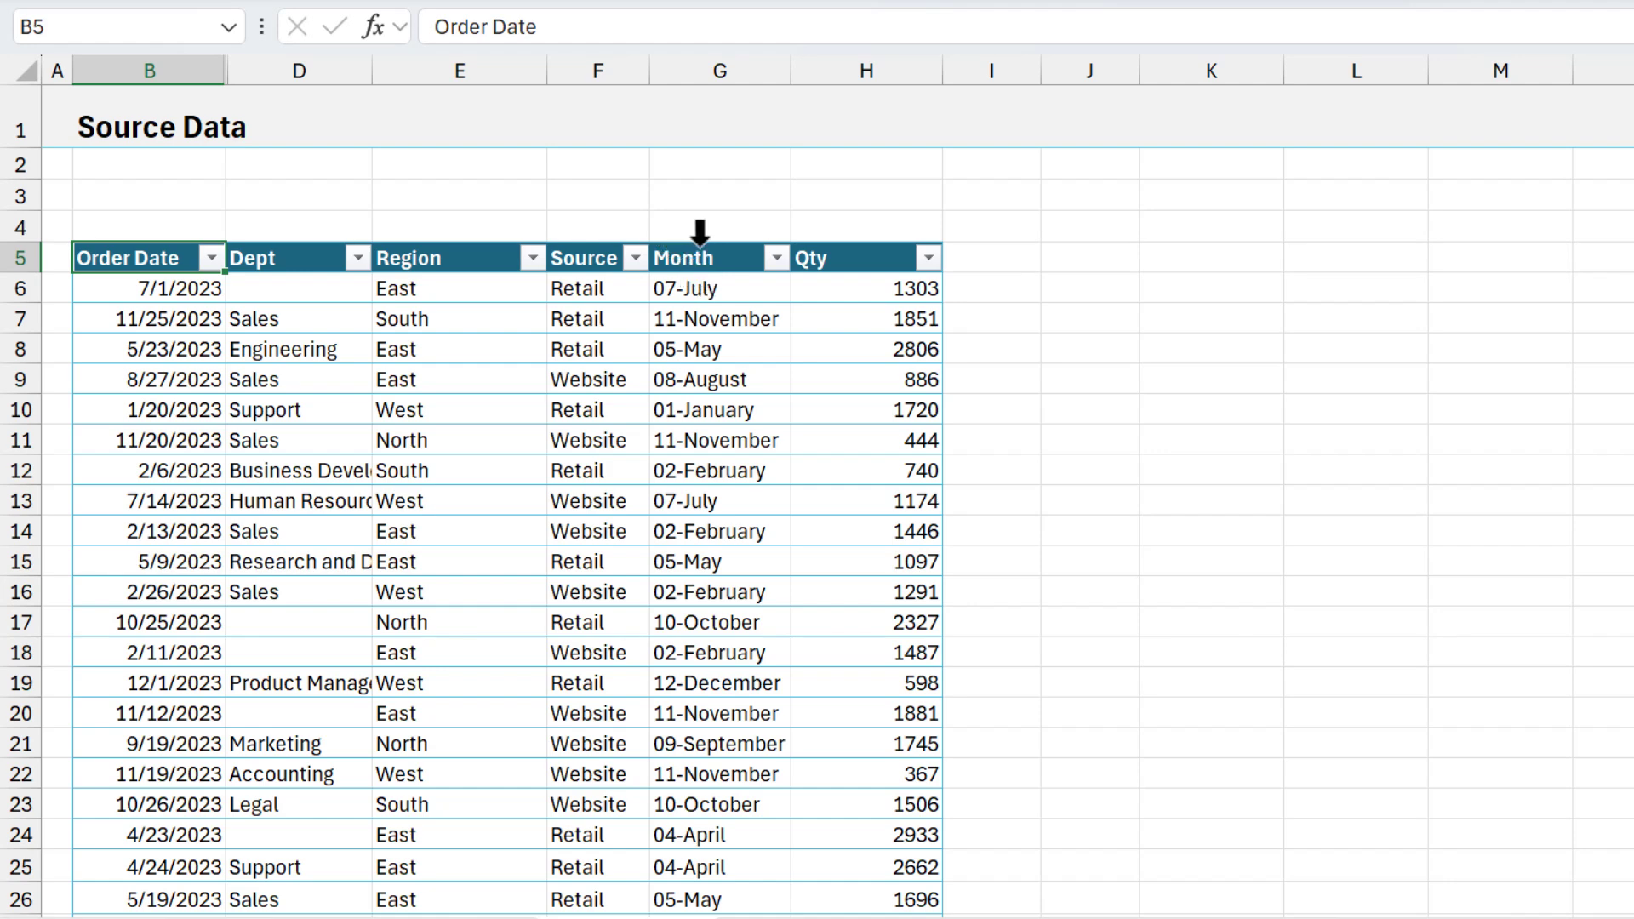
click(967, 195)
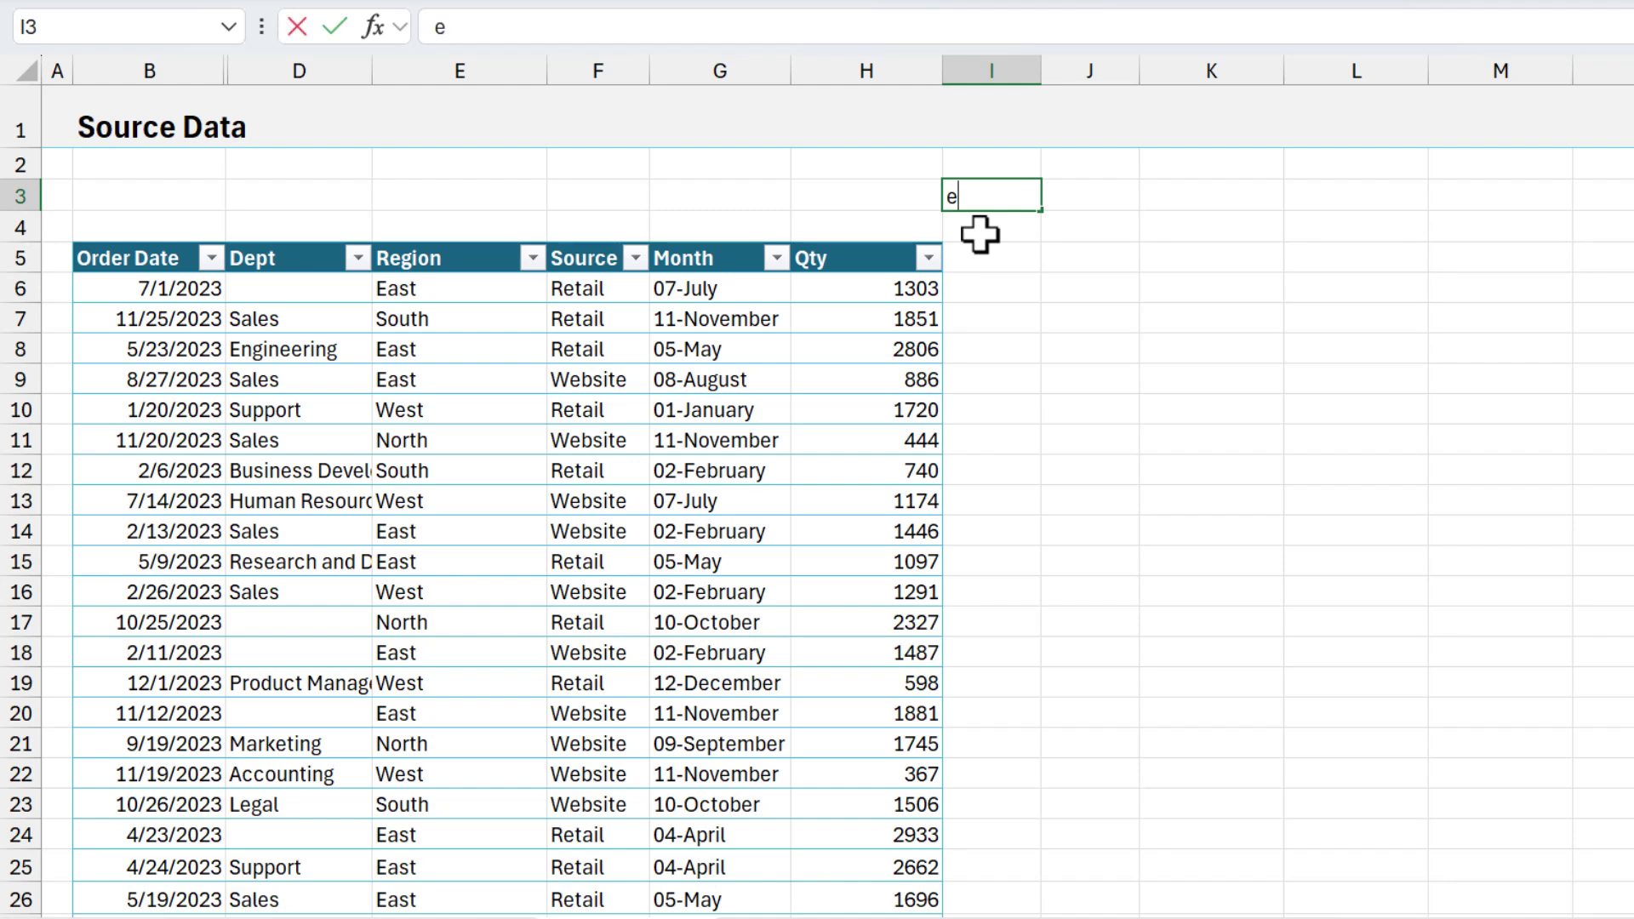
key(Return)
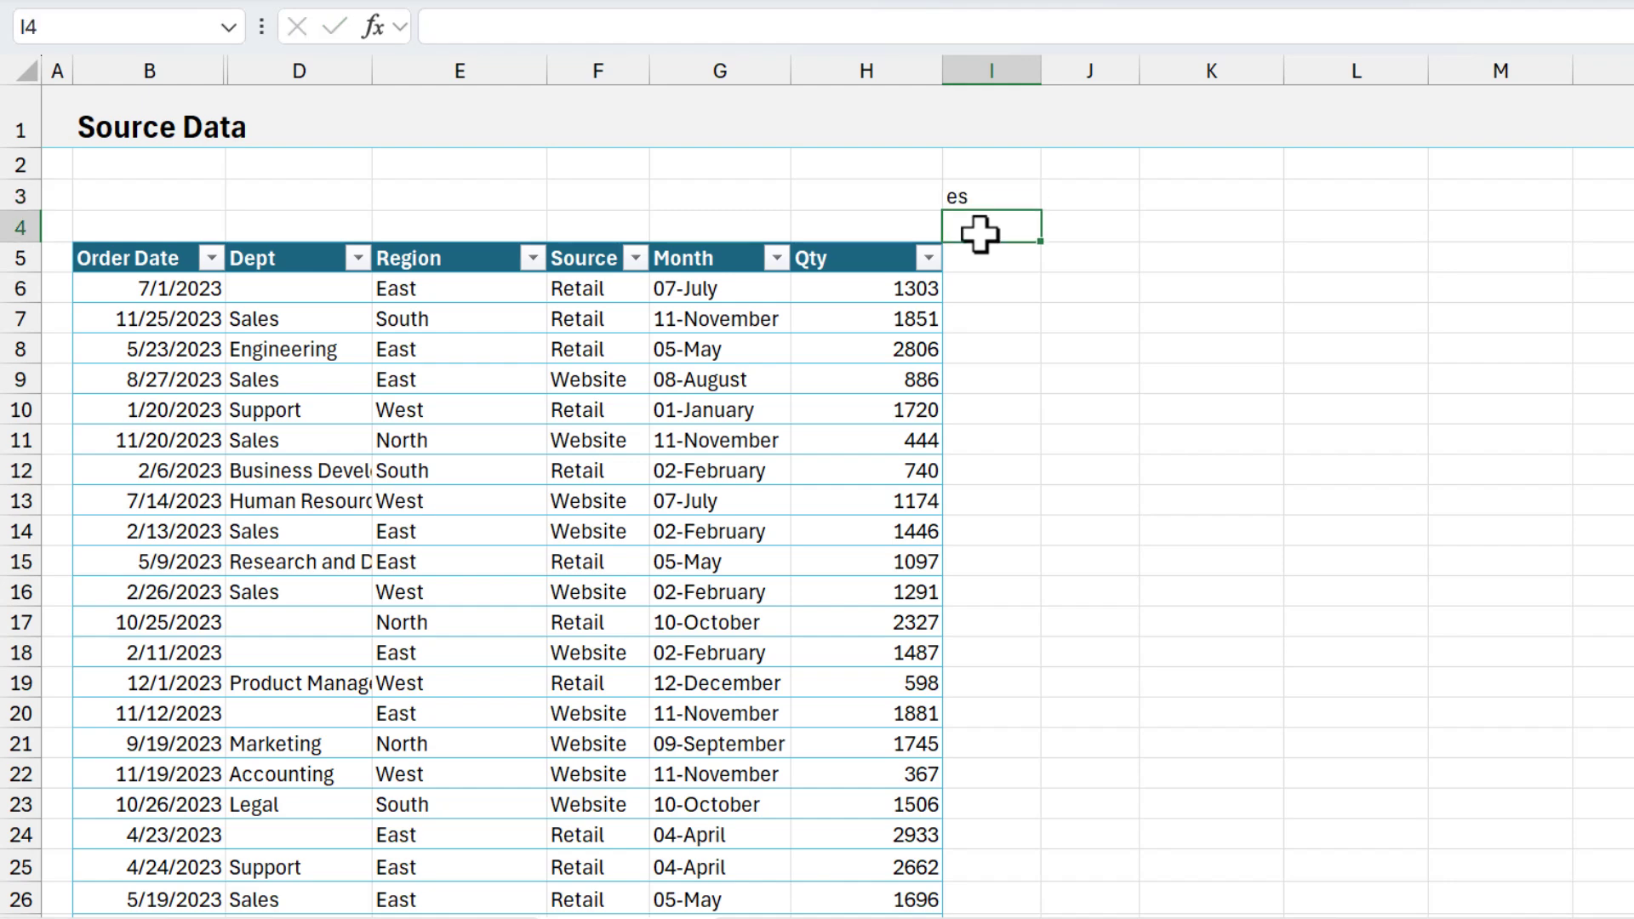
click(984, 287)
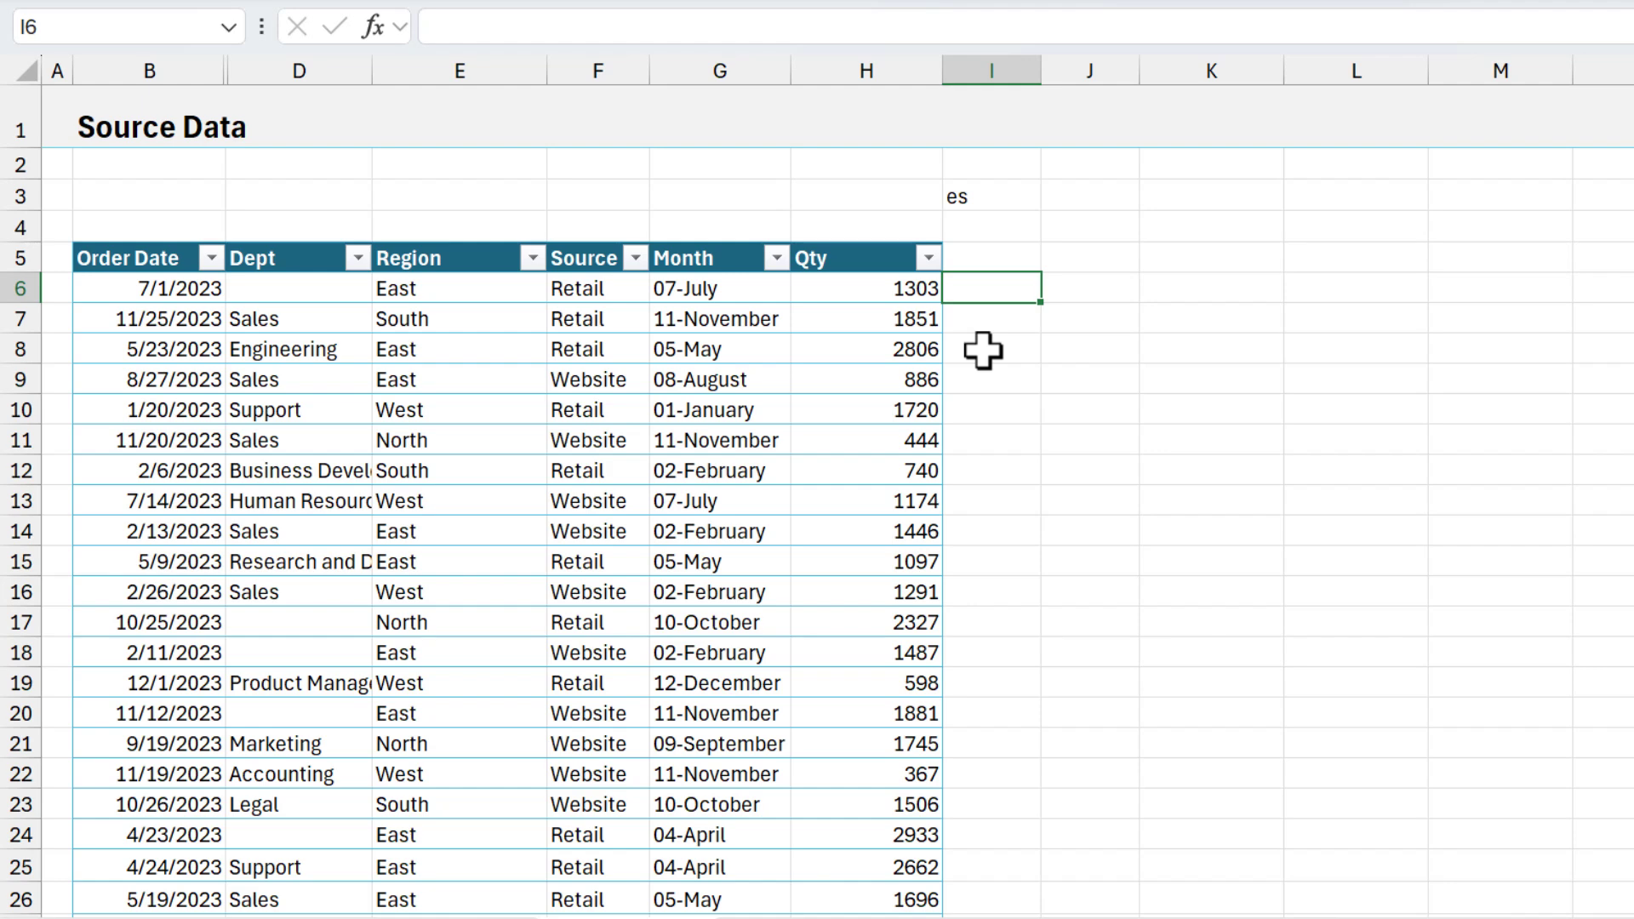
text(=tran)
key(Tab)
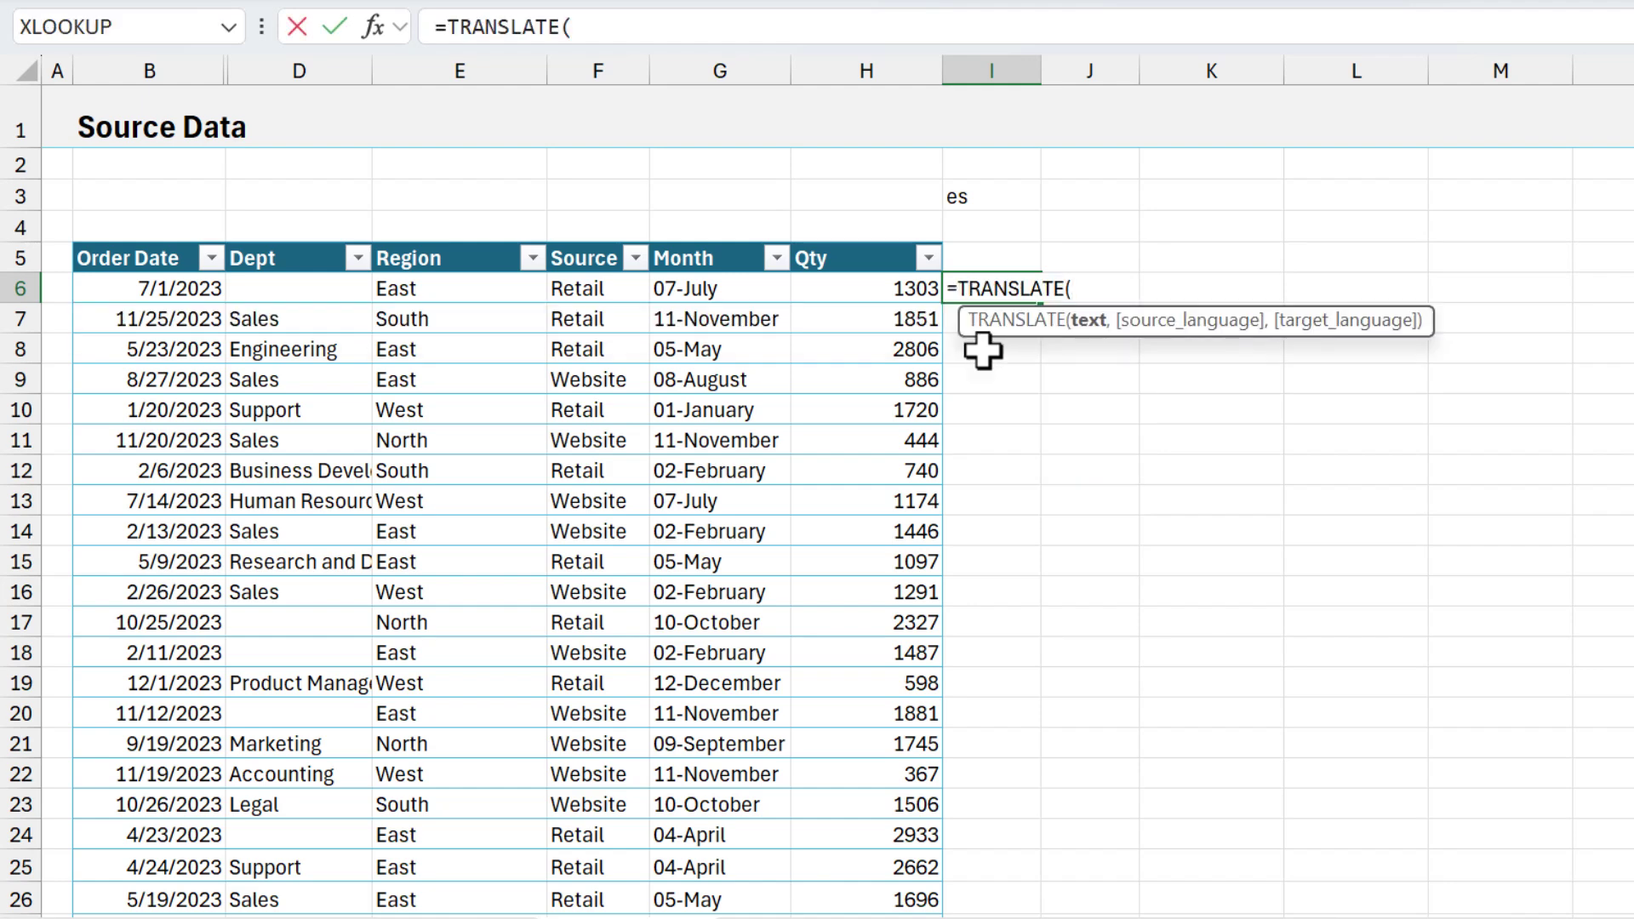
click(596, 289)
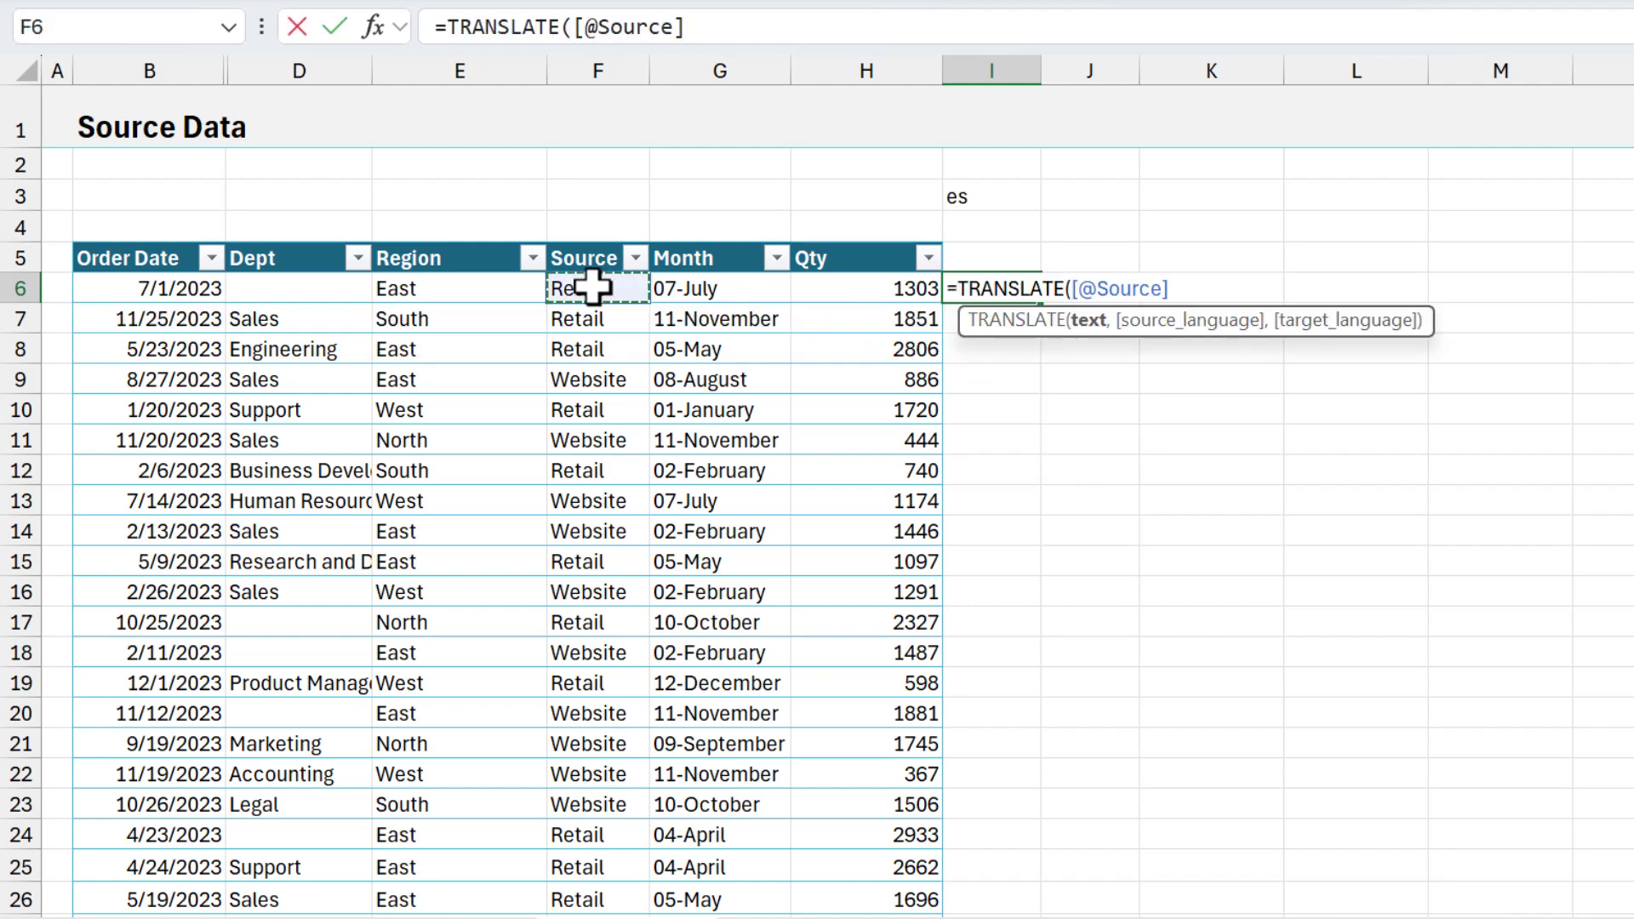
text(,)
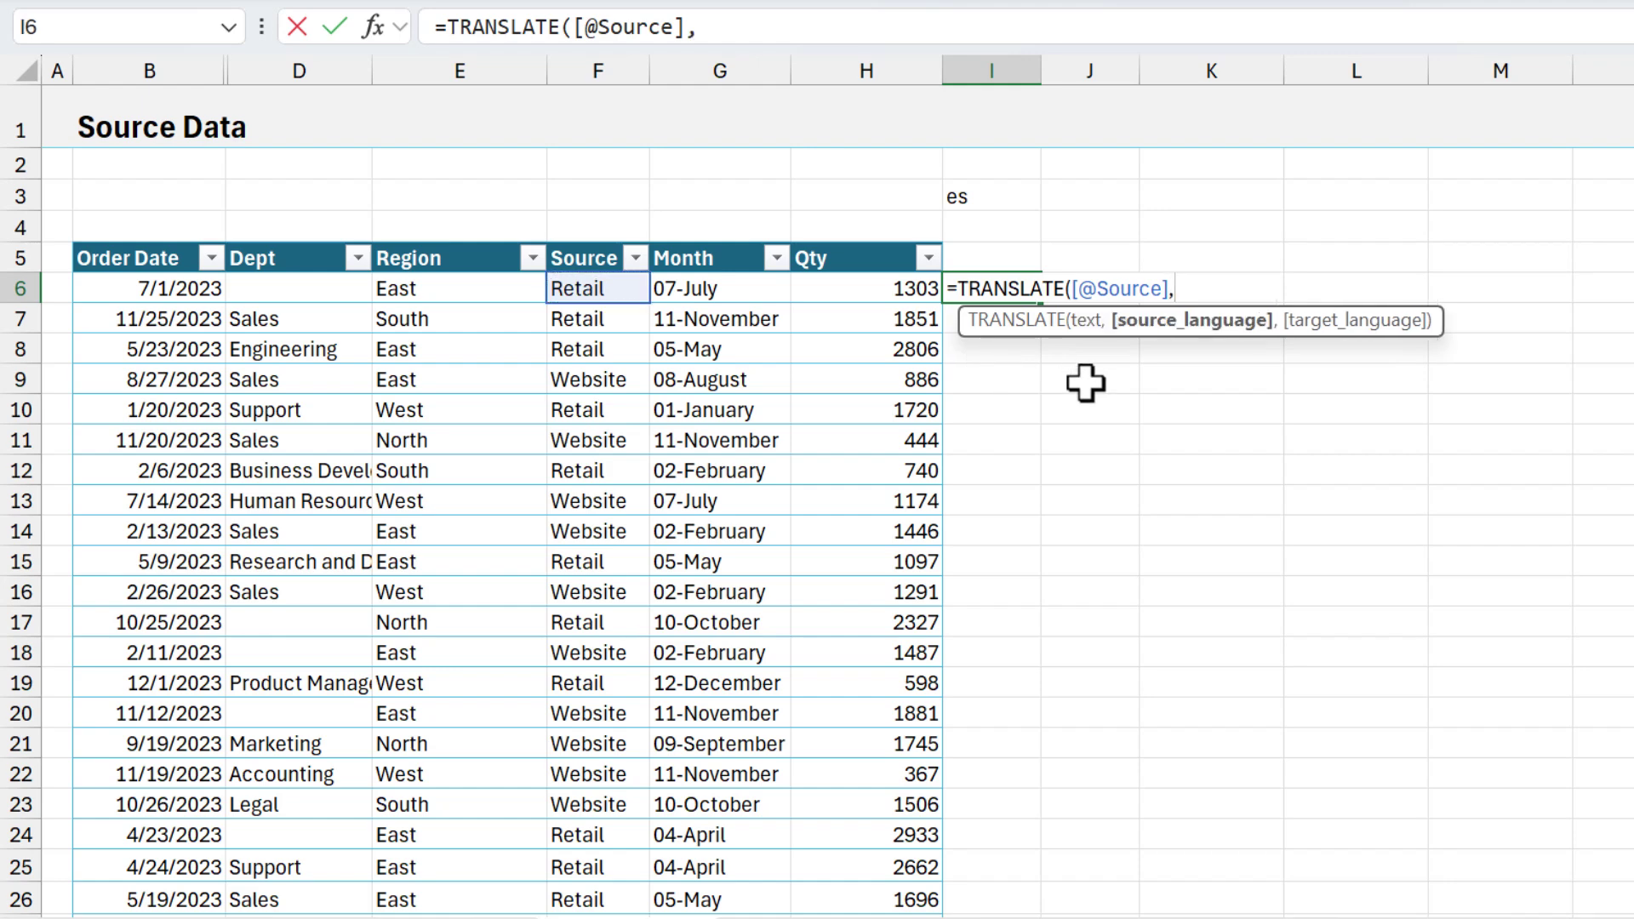
text("es)
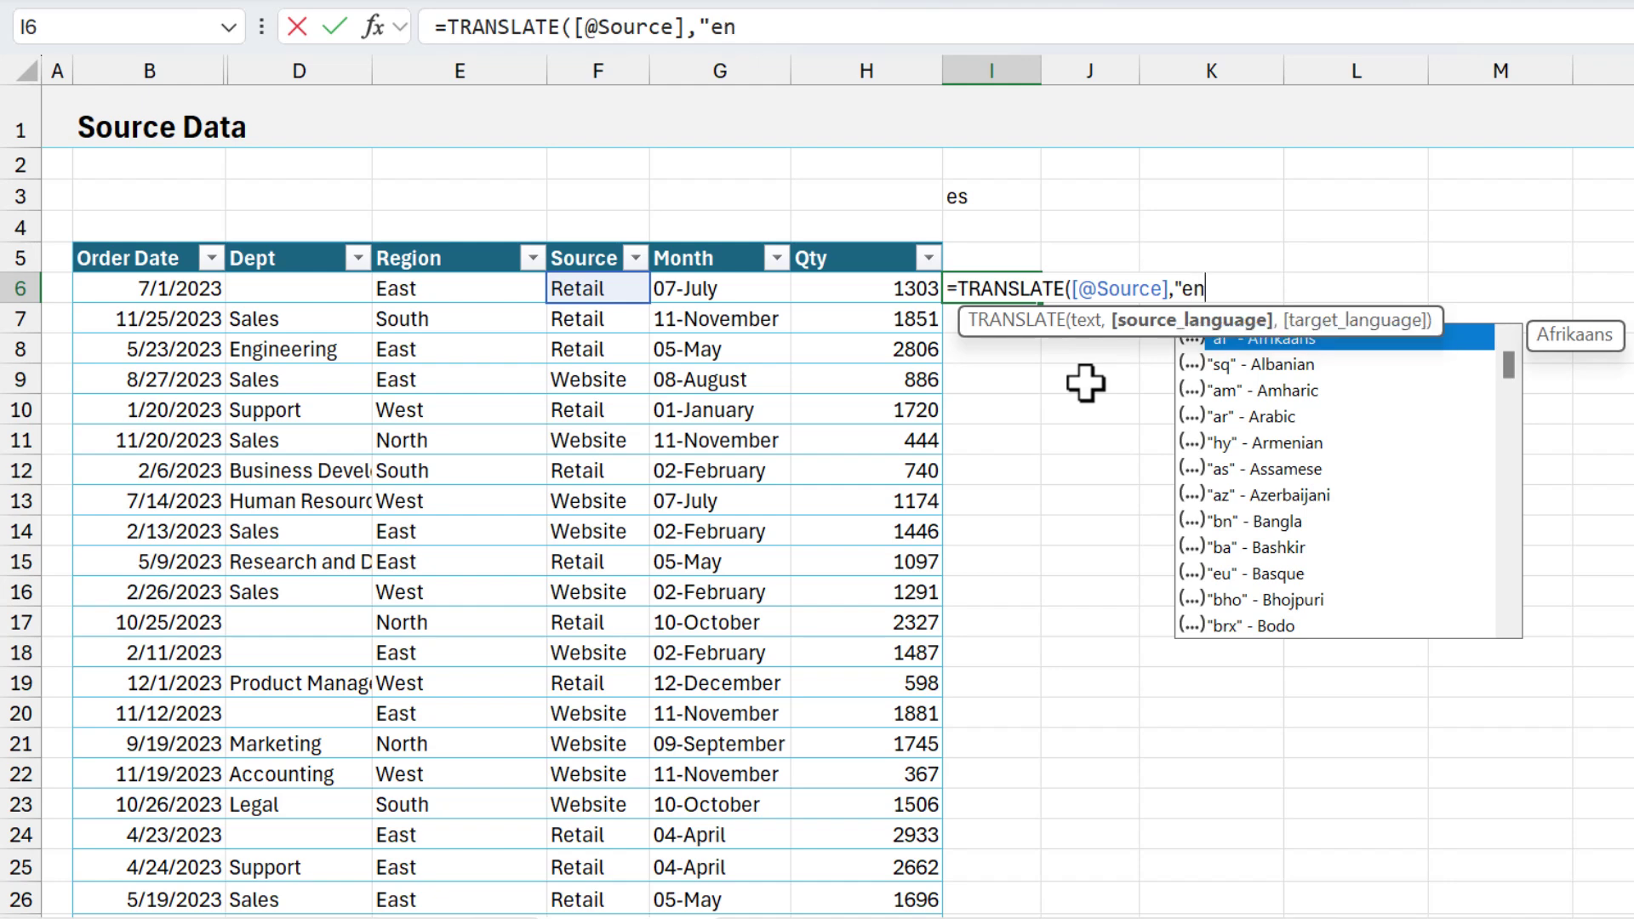
text(",)
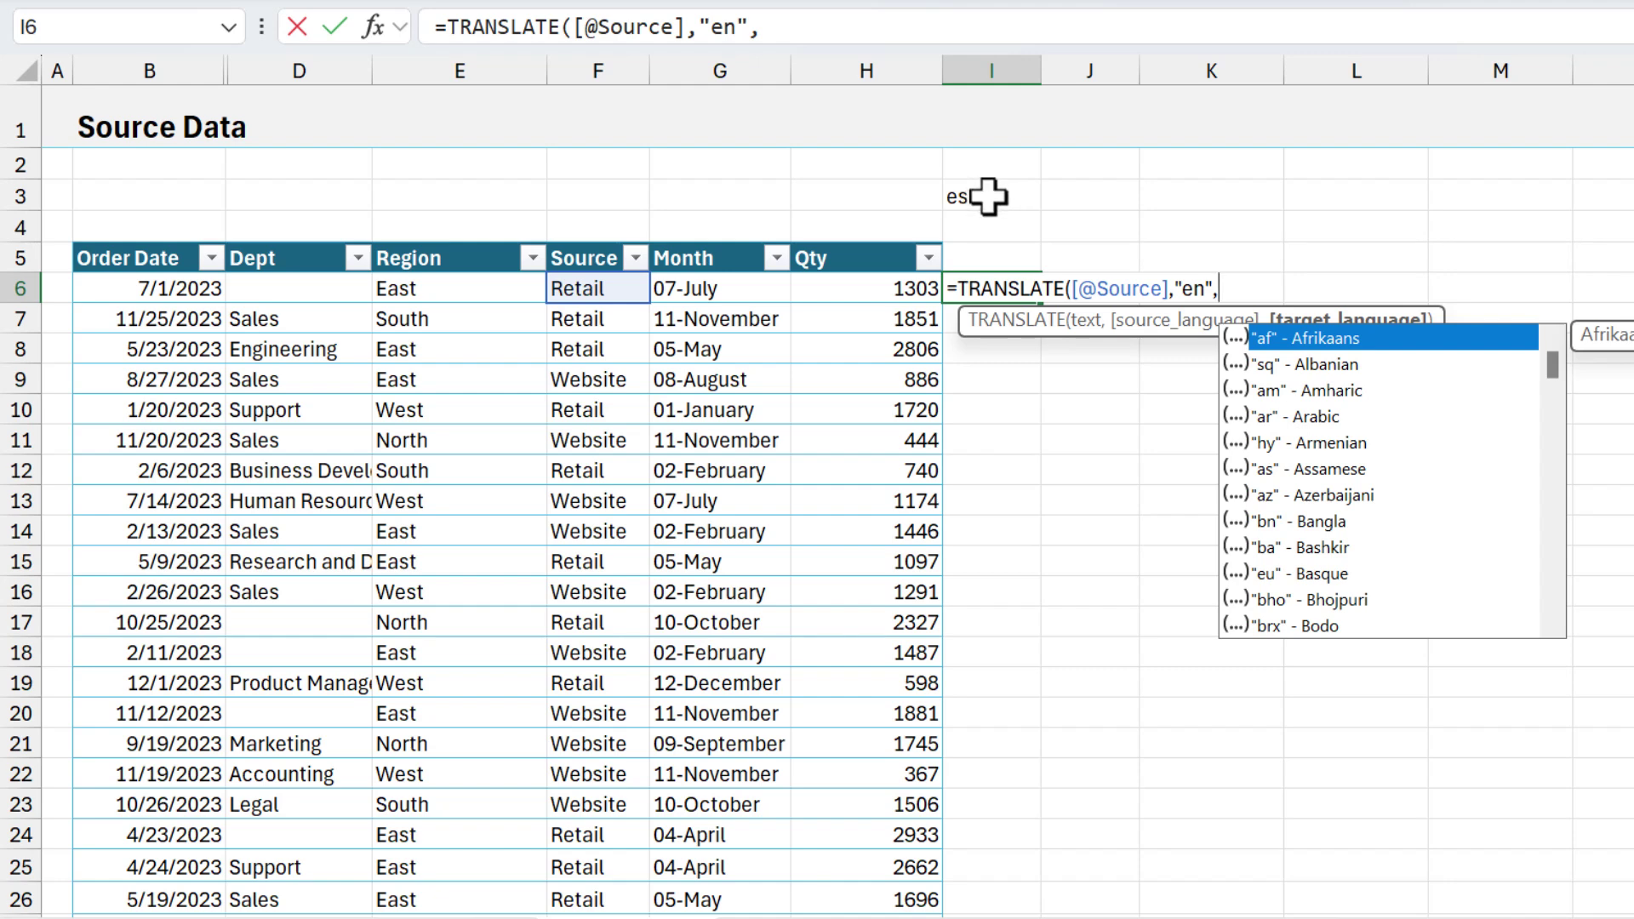
click(988, 196)
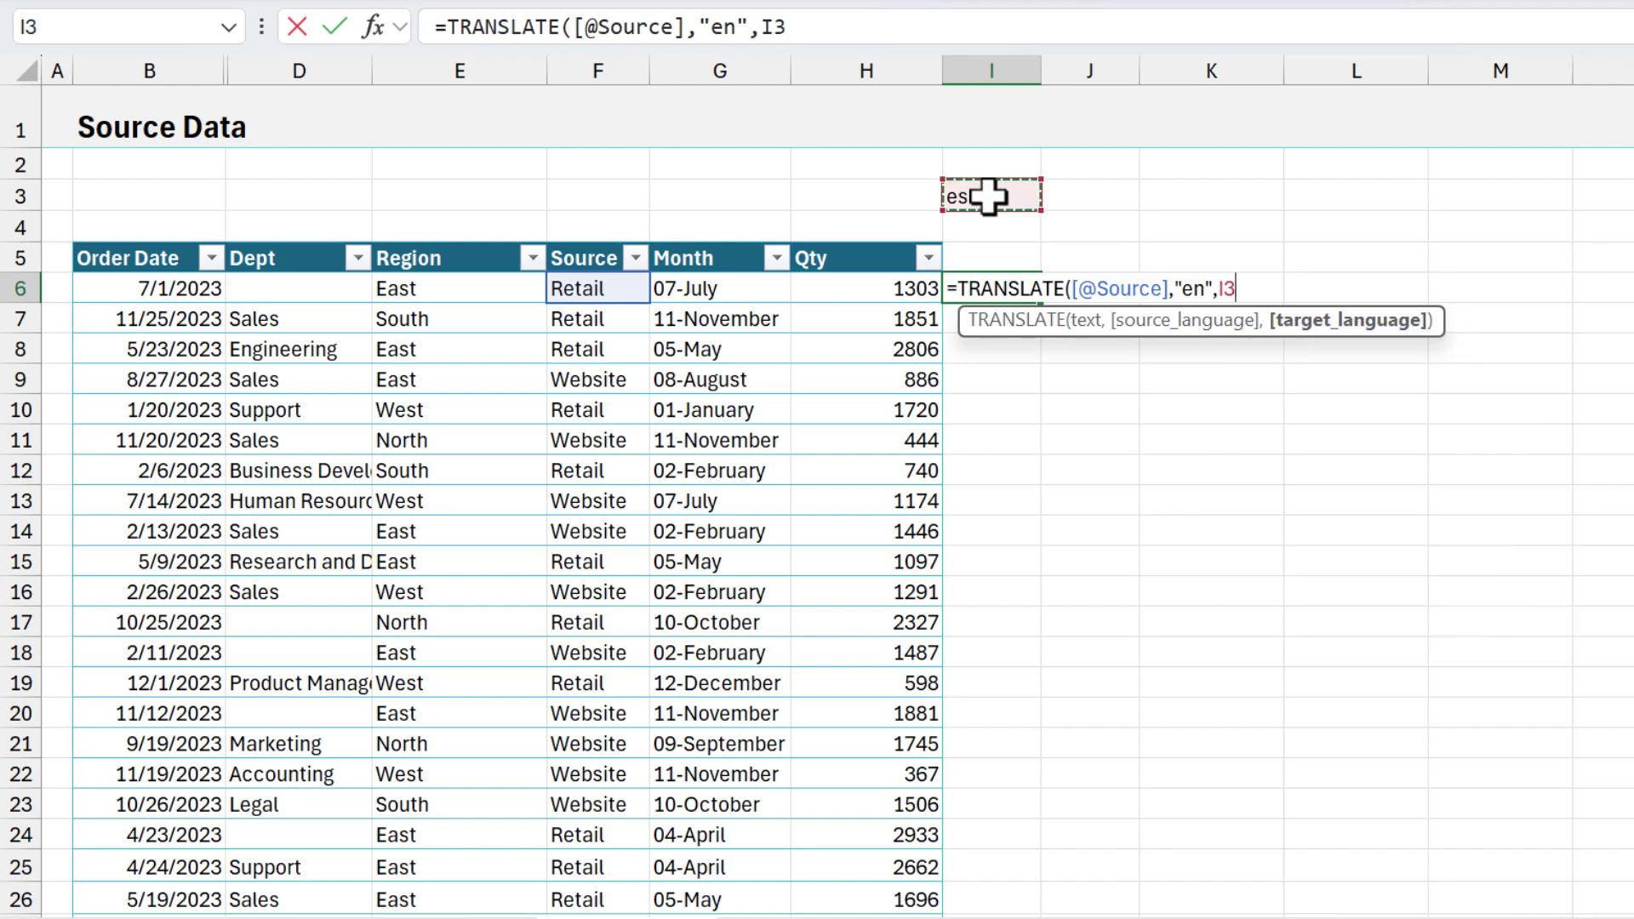
key(F4)
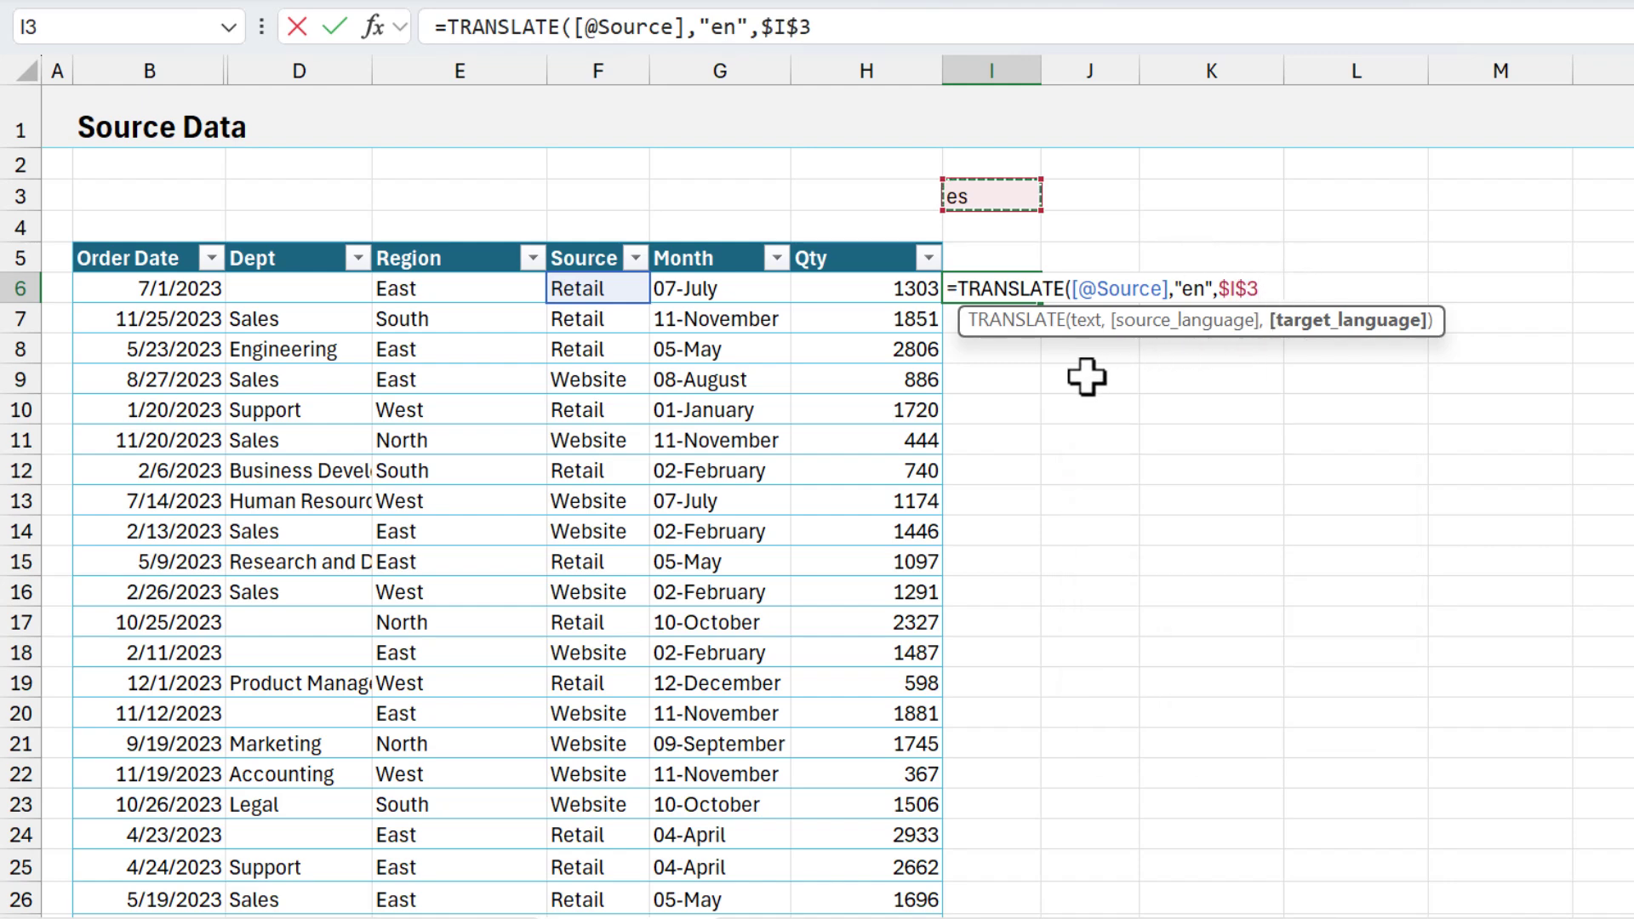
key(Return)
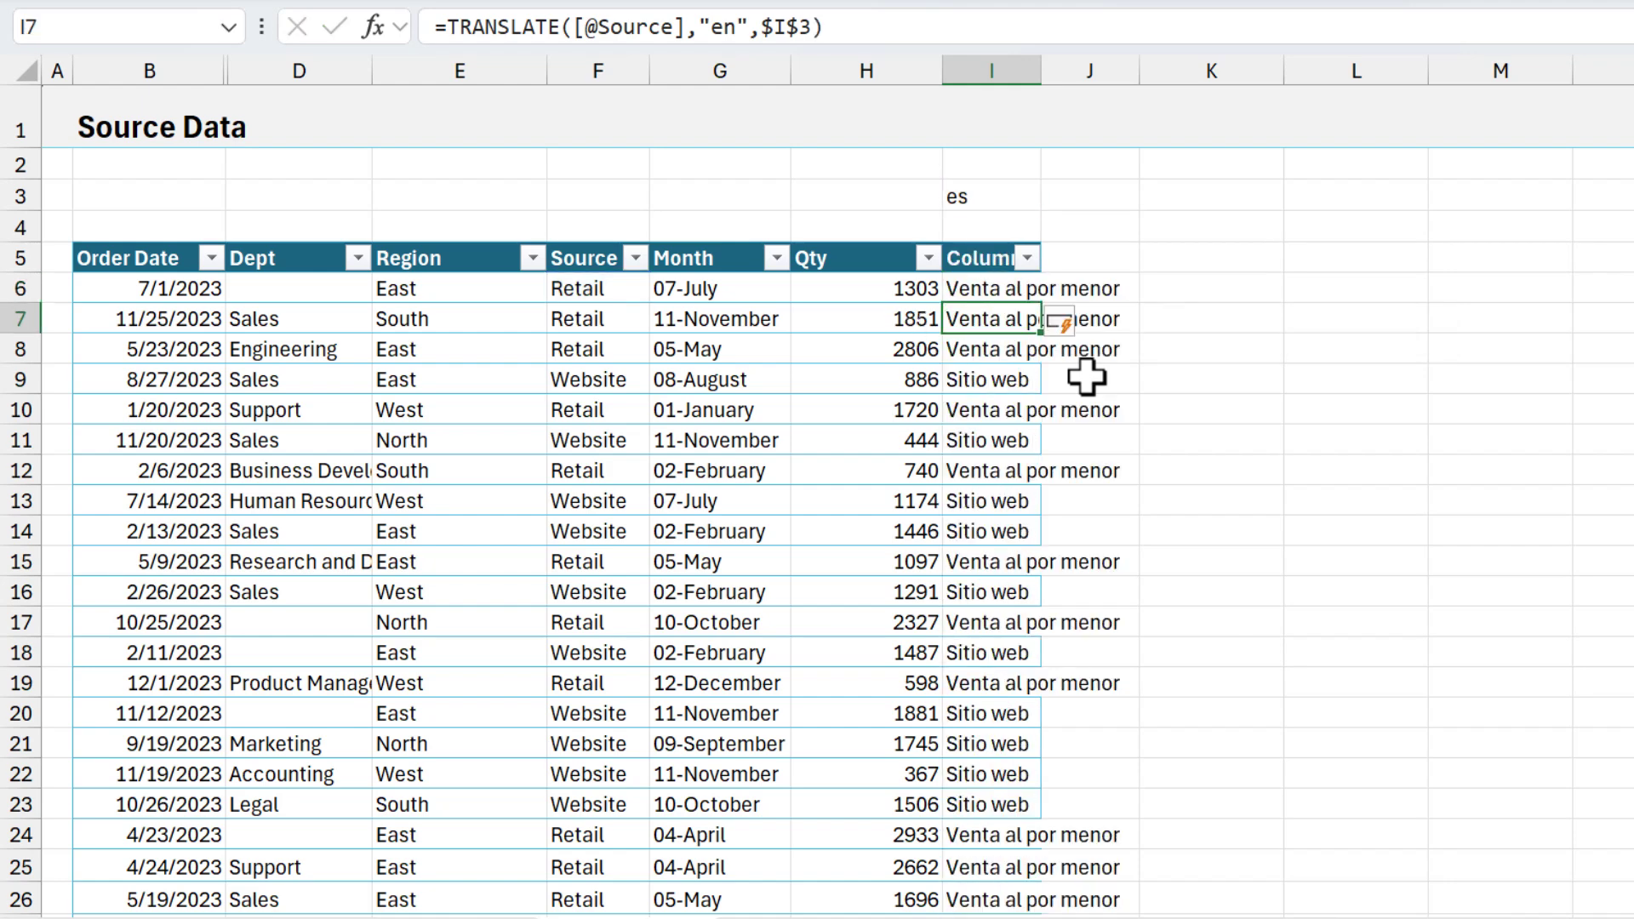
Step: Autofit the width of column I and rename its table header to Source x
double_click(1042, 73)
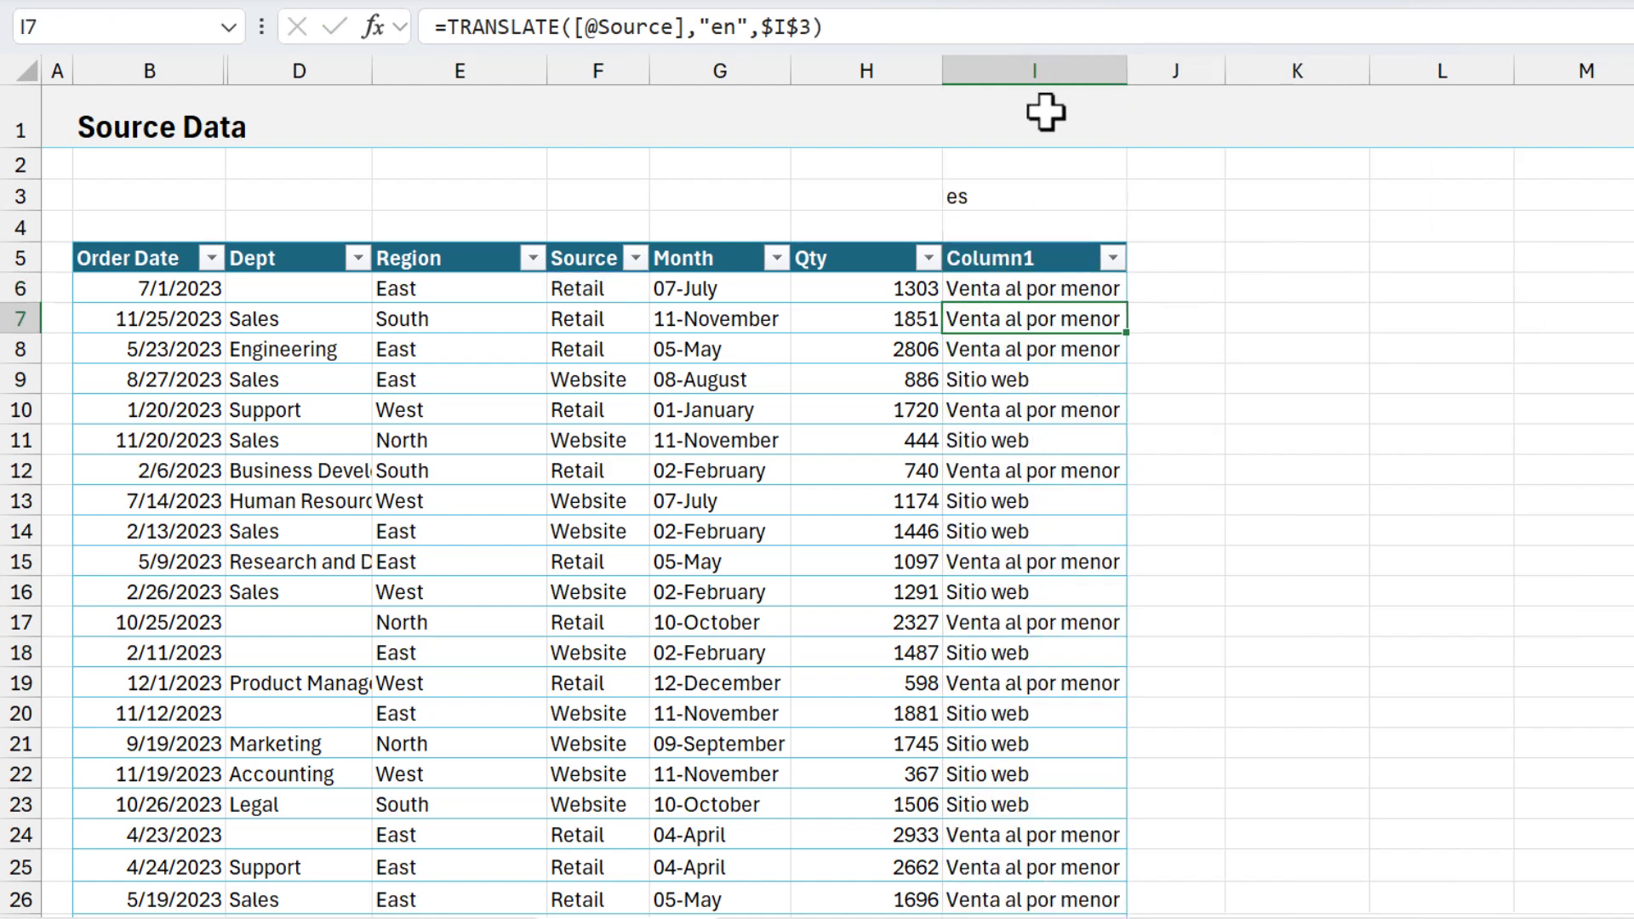
click(1021, 260)
text(Source x)
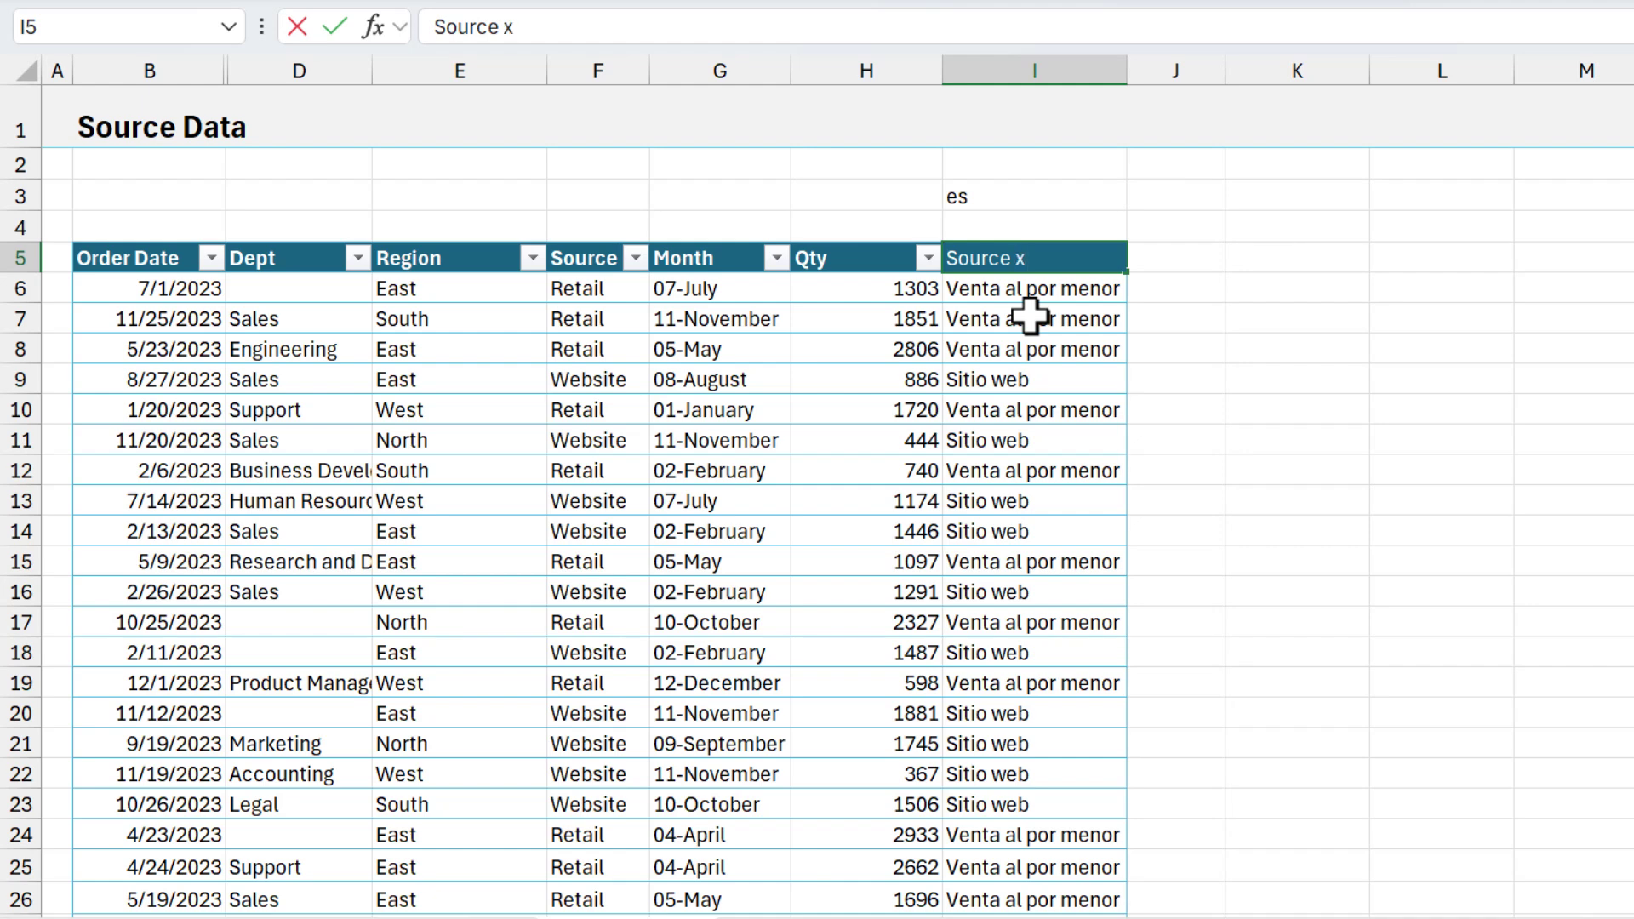
key(Return)
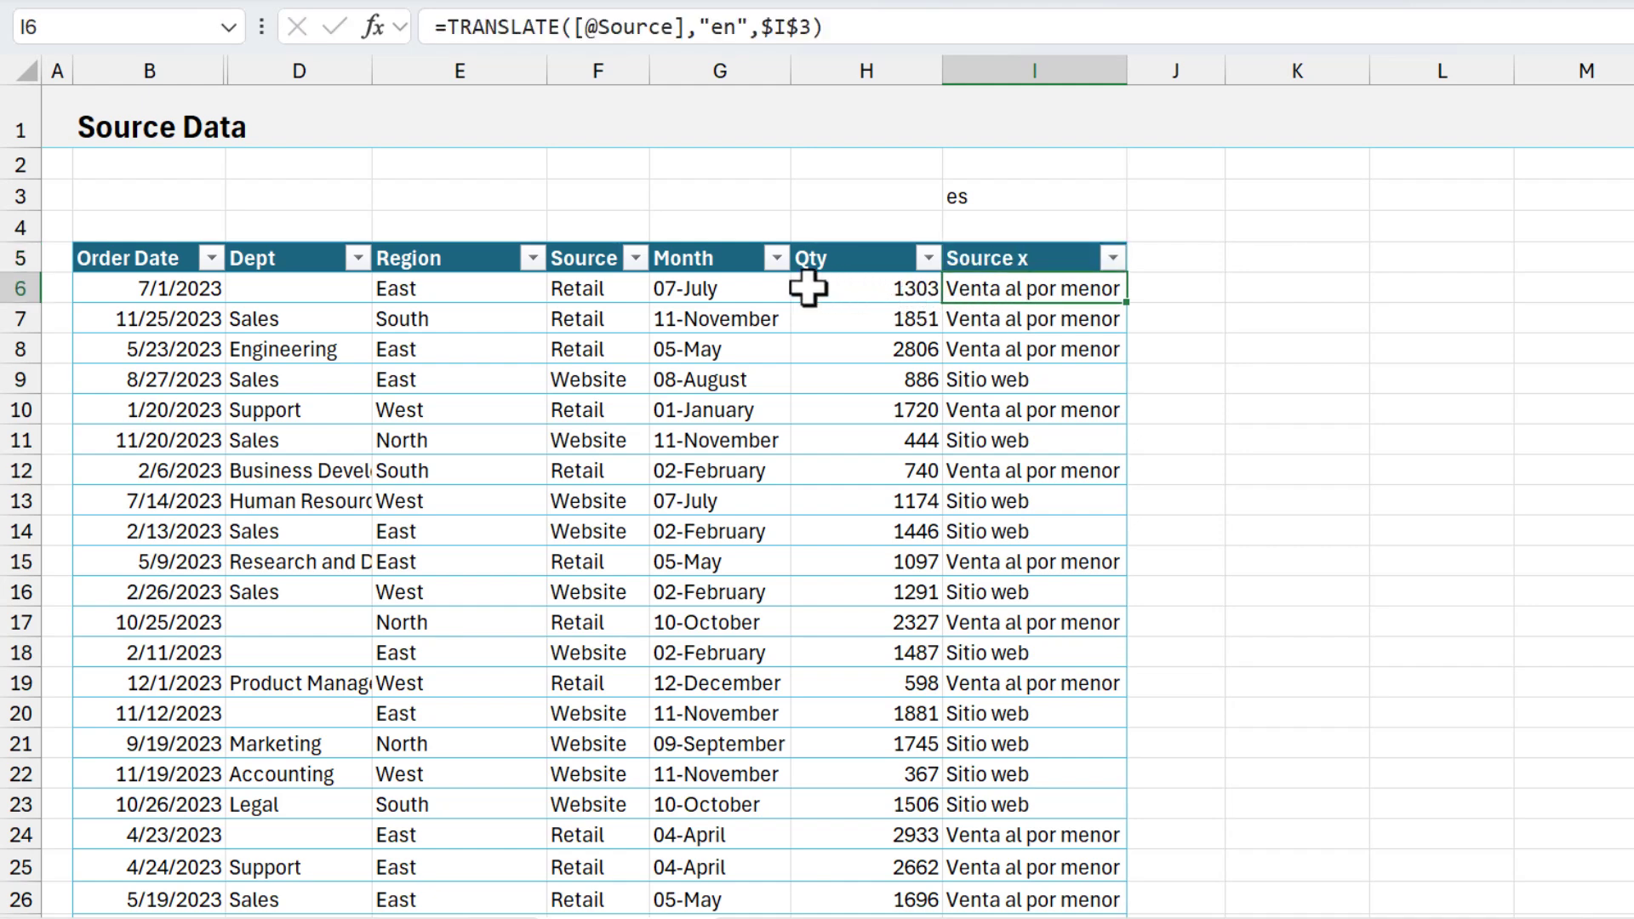
Step: Extend the Source x TRANSLATE formula into a new adjacent table column, name it Month x, and fill the formula down the column
drag(1129, 304, 1232, 302)
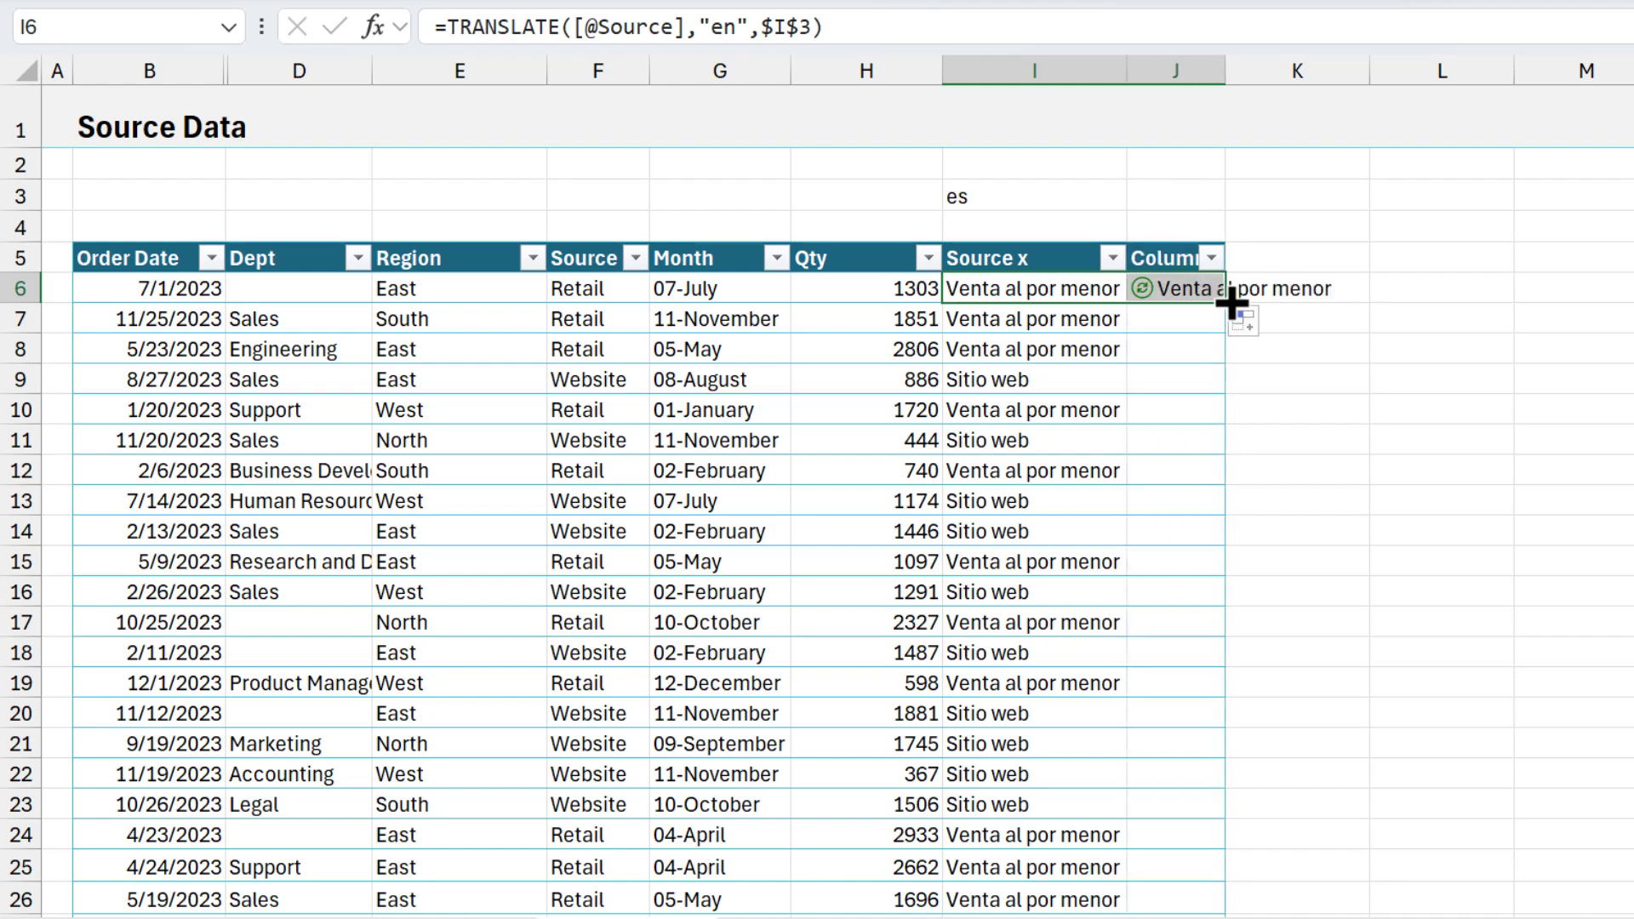
click(1173, 258)
text(Month)
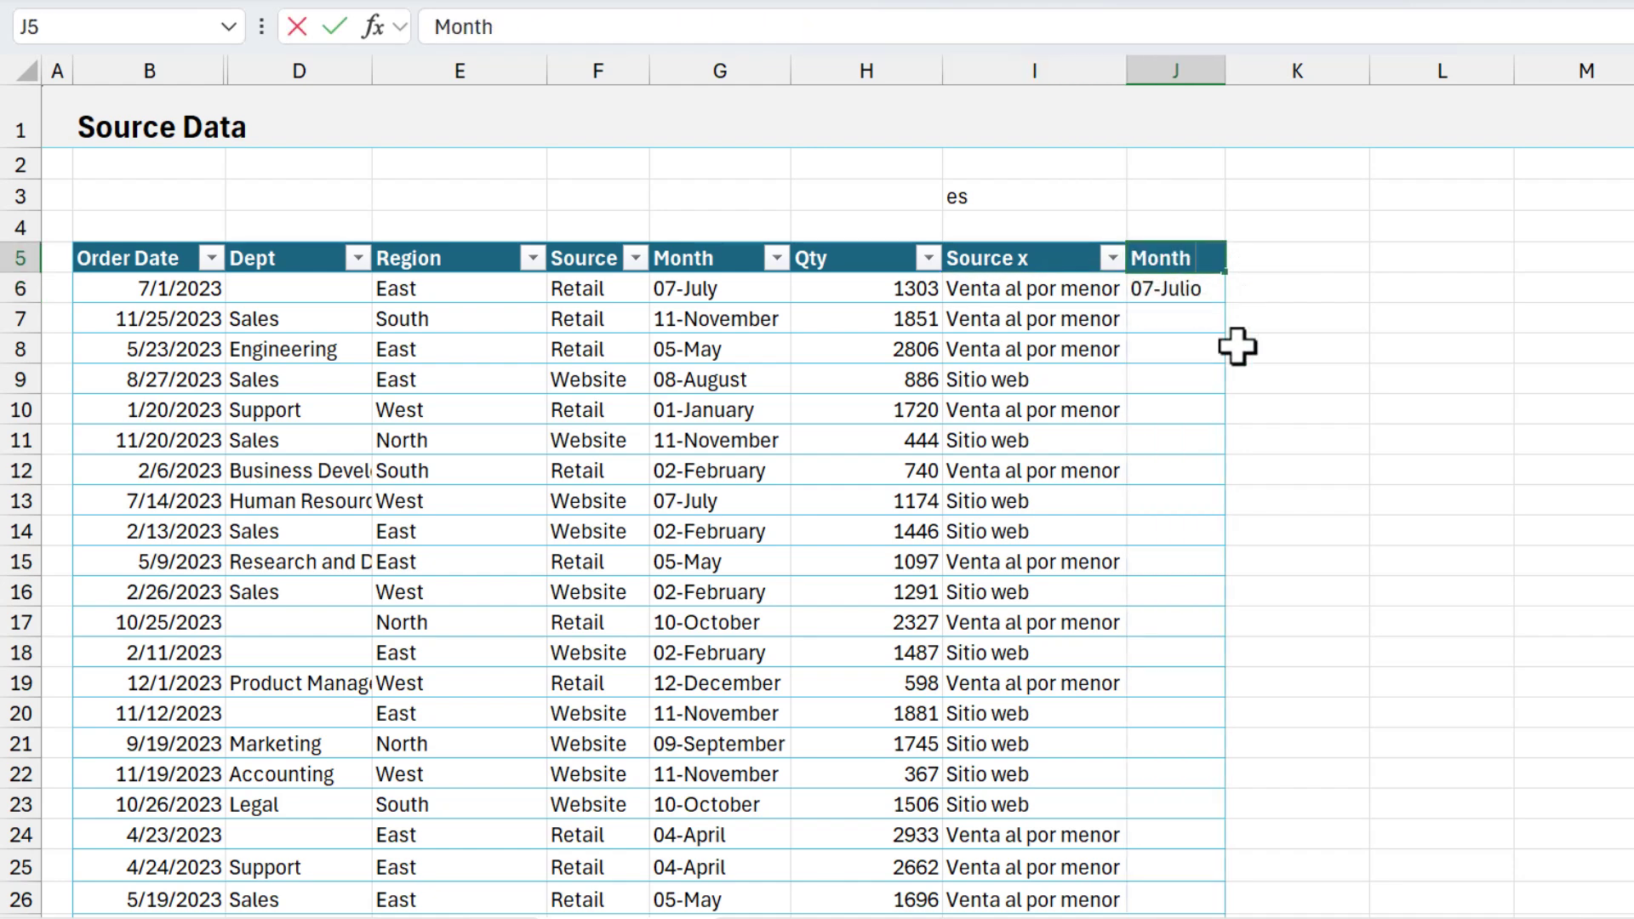
text( x)
key(Return)
double_click(1230, 304)
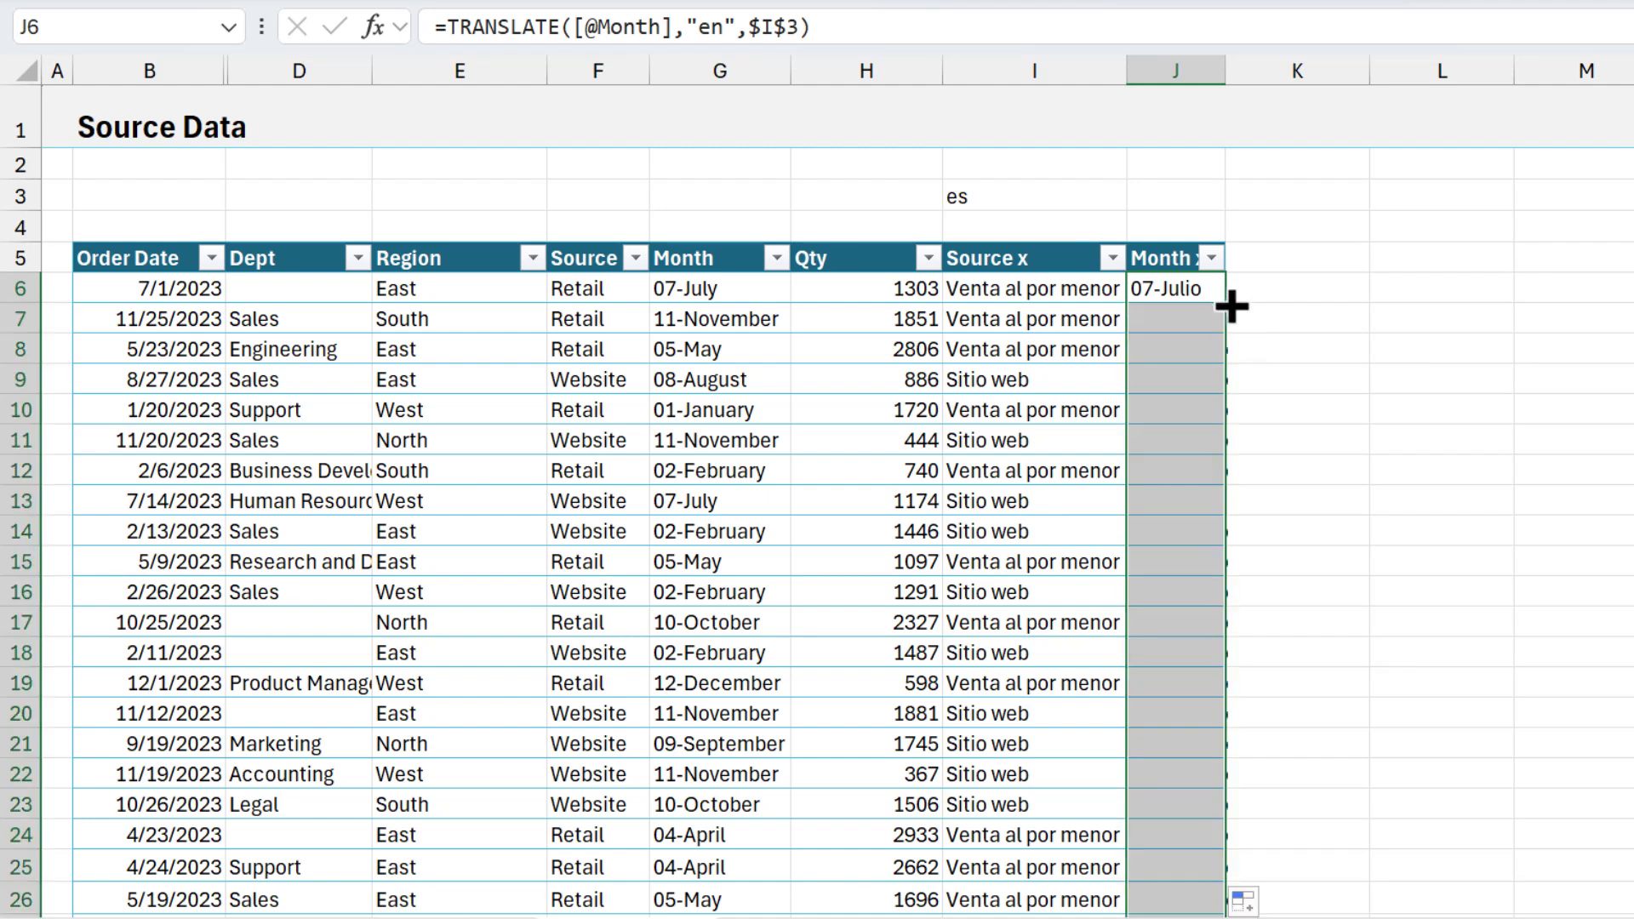
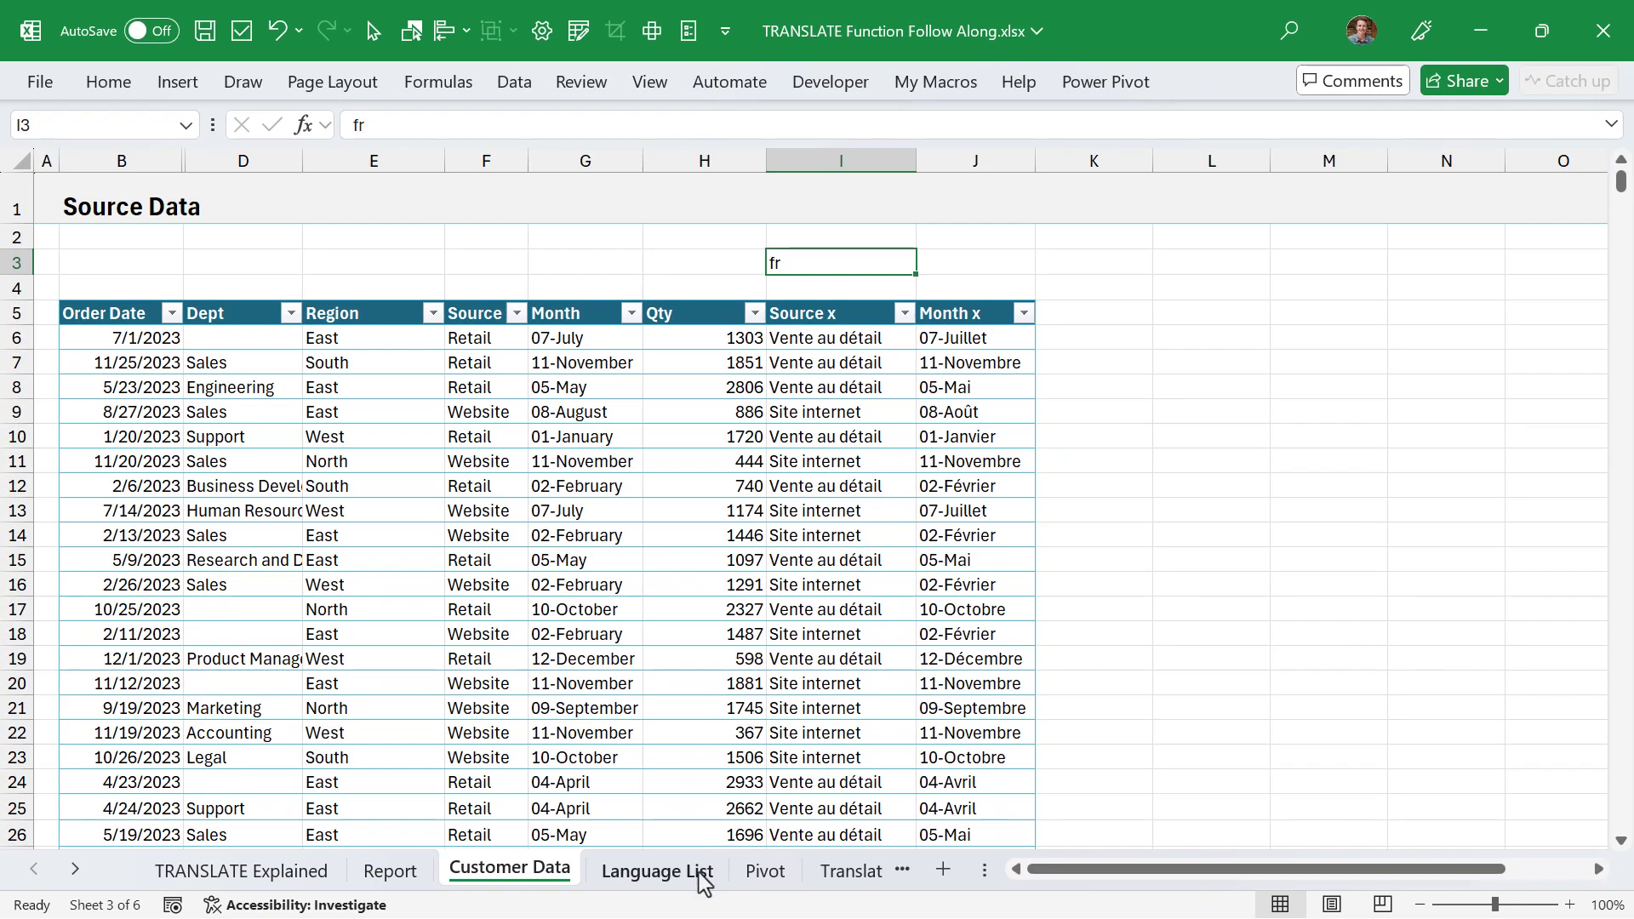
Step: Give cell H3 above the Source Data table a data validation rule that allows a List
click(702, 872)
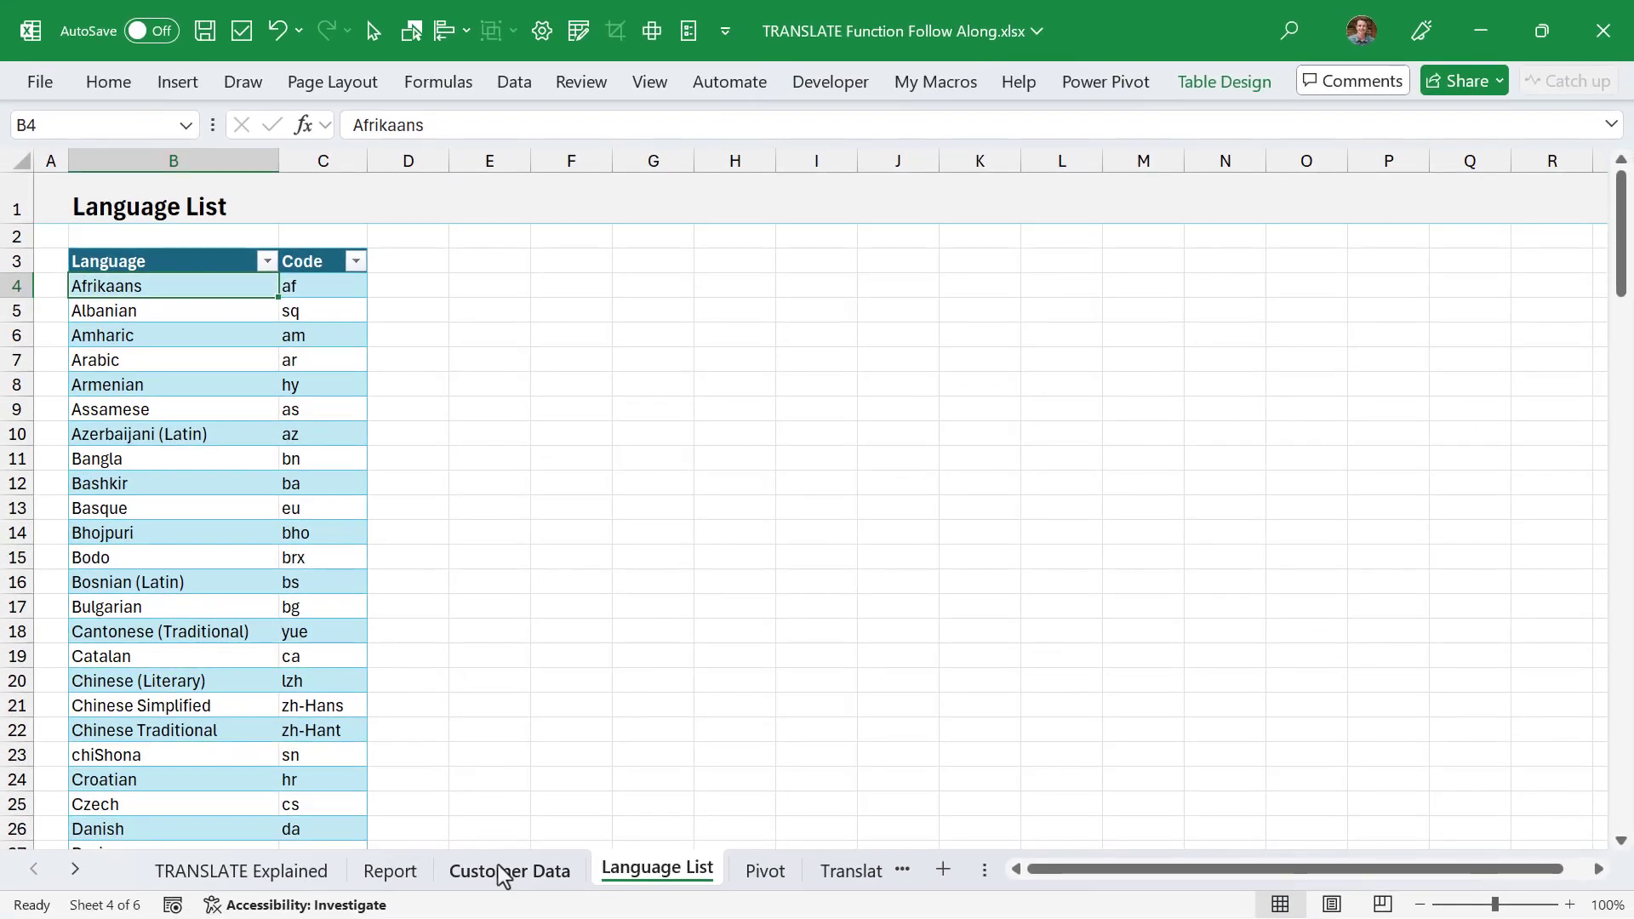
click(506, 872)
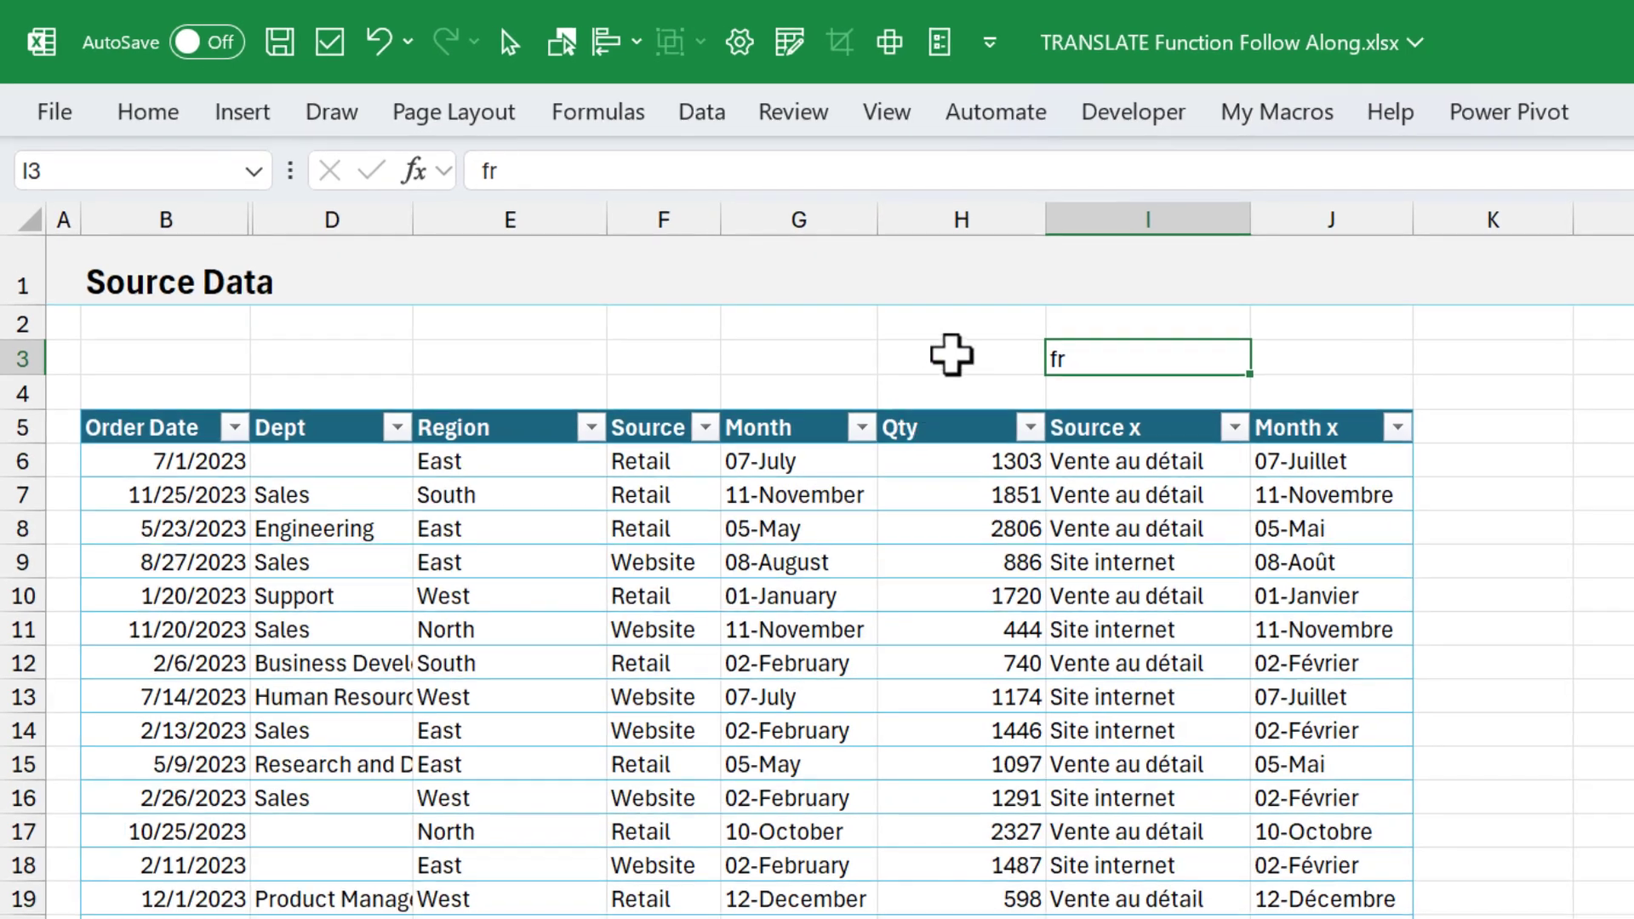
click(952, 354)
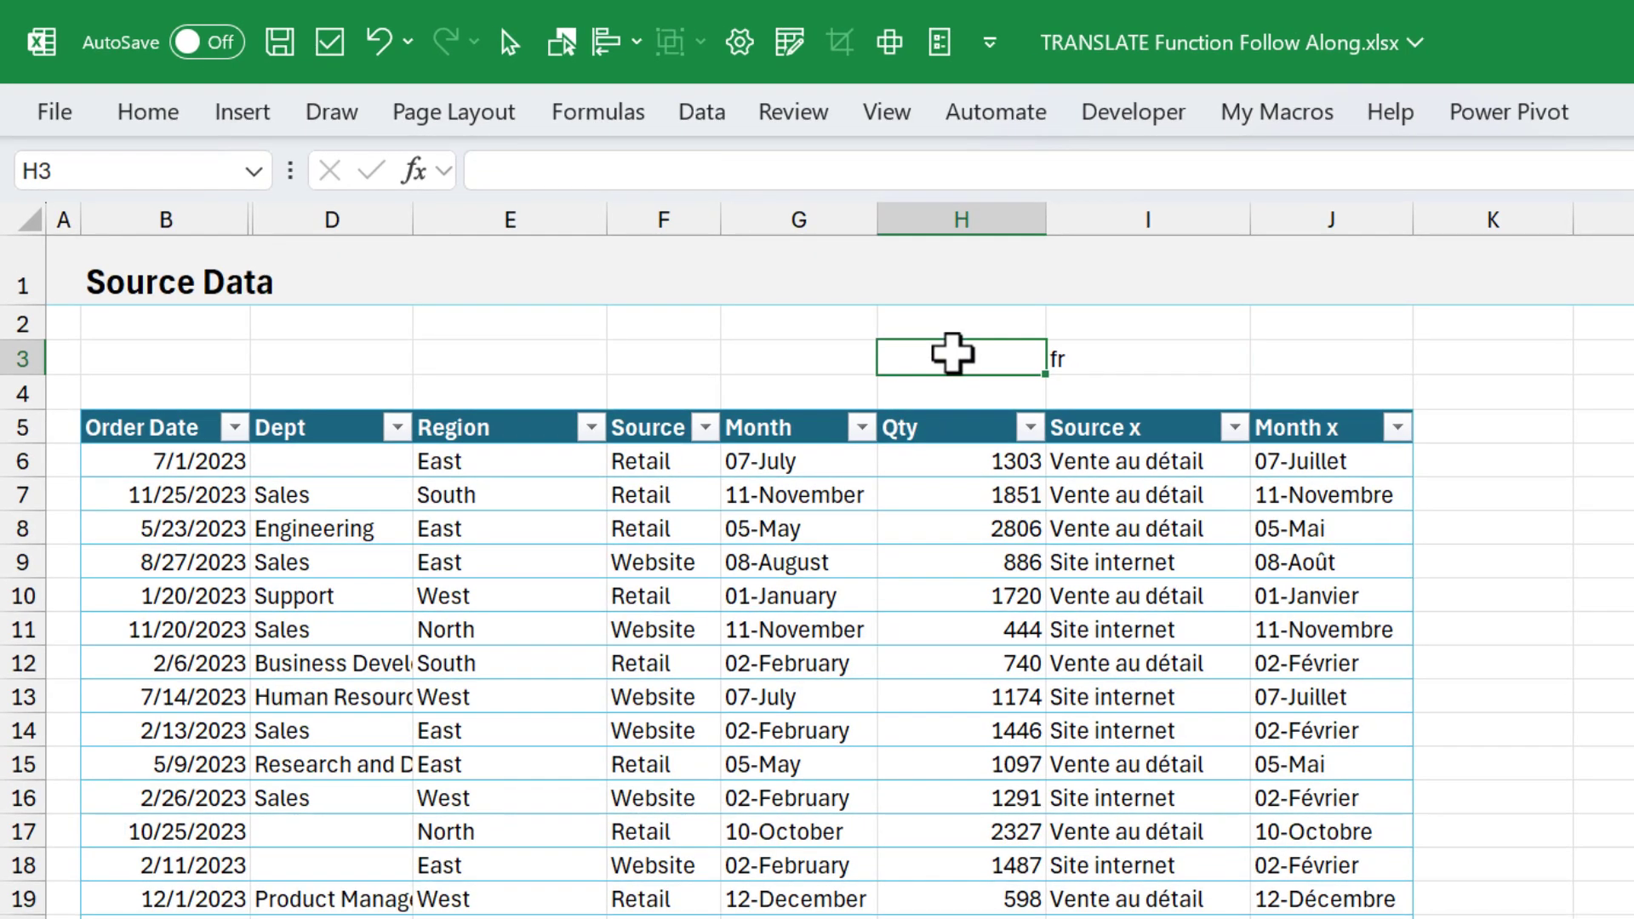
click(700, 113)
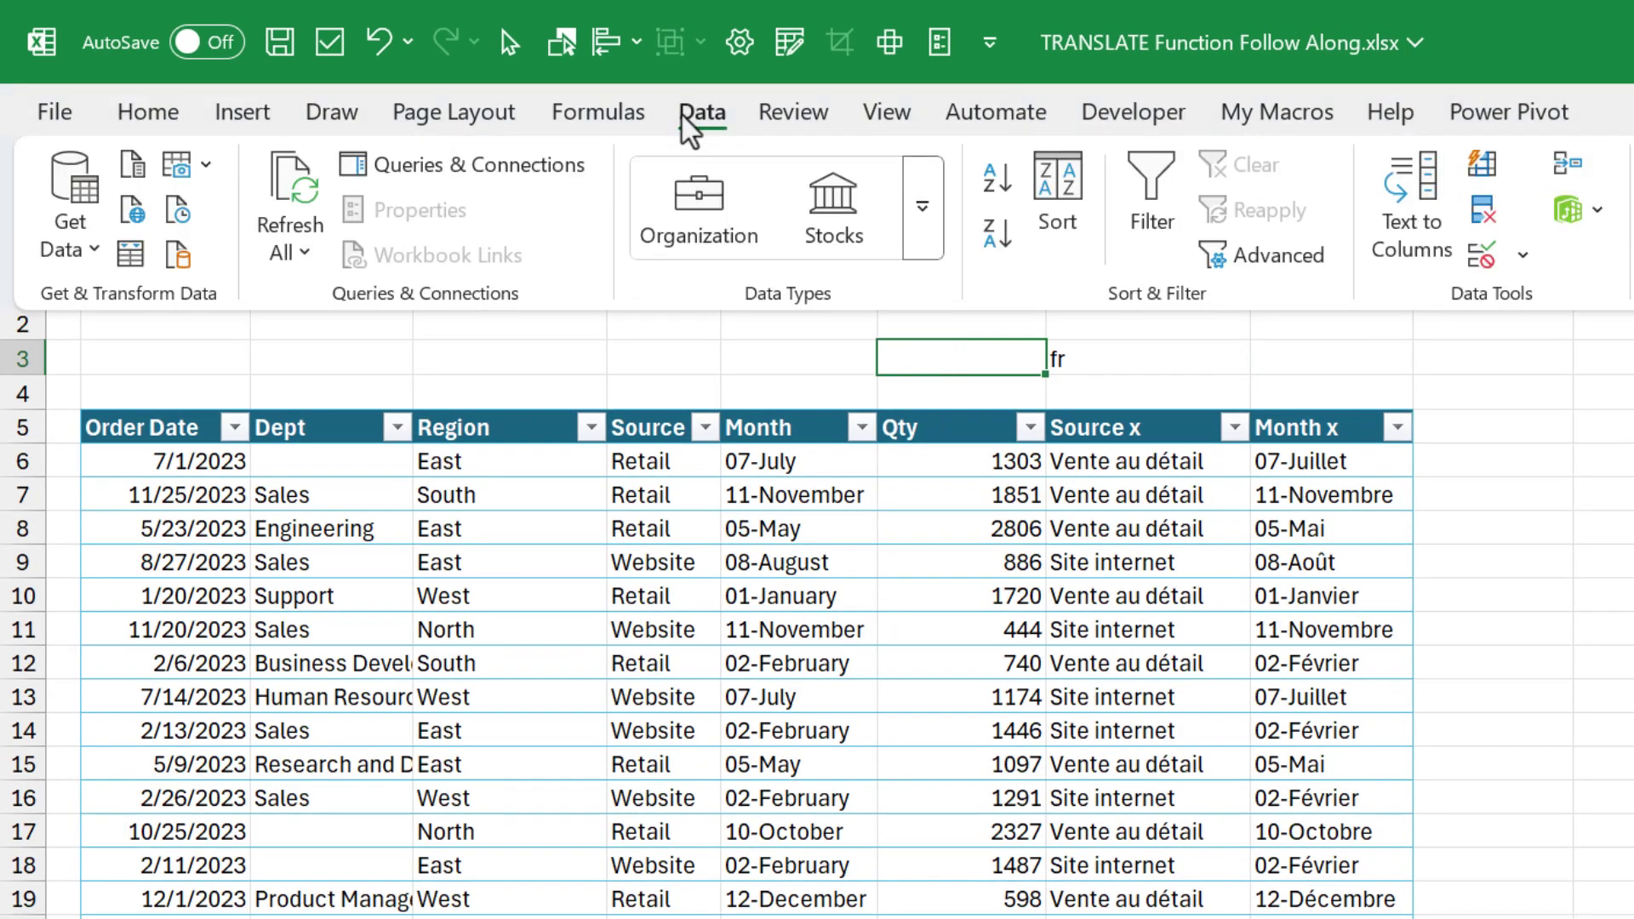
click(1481, 254)
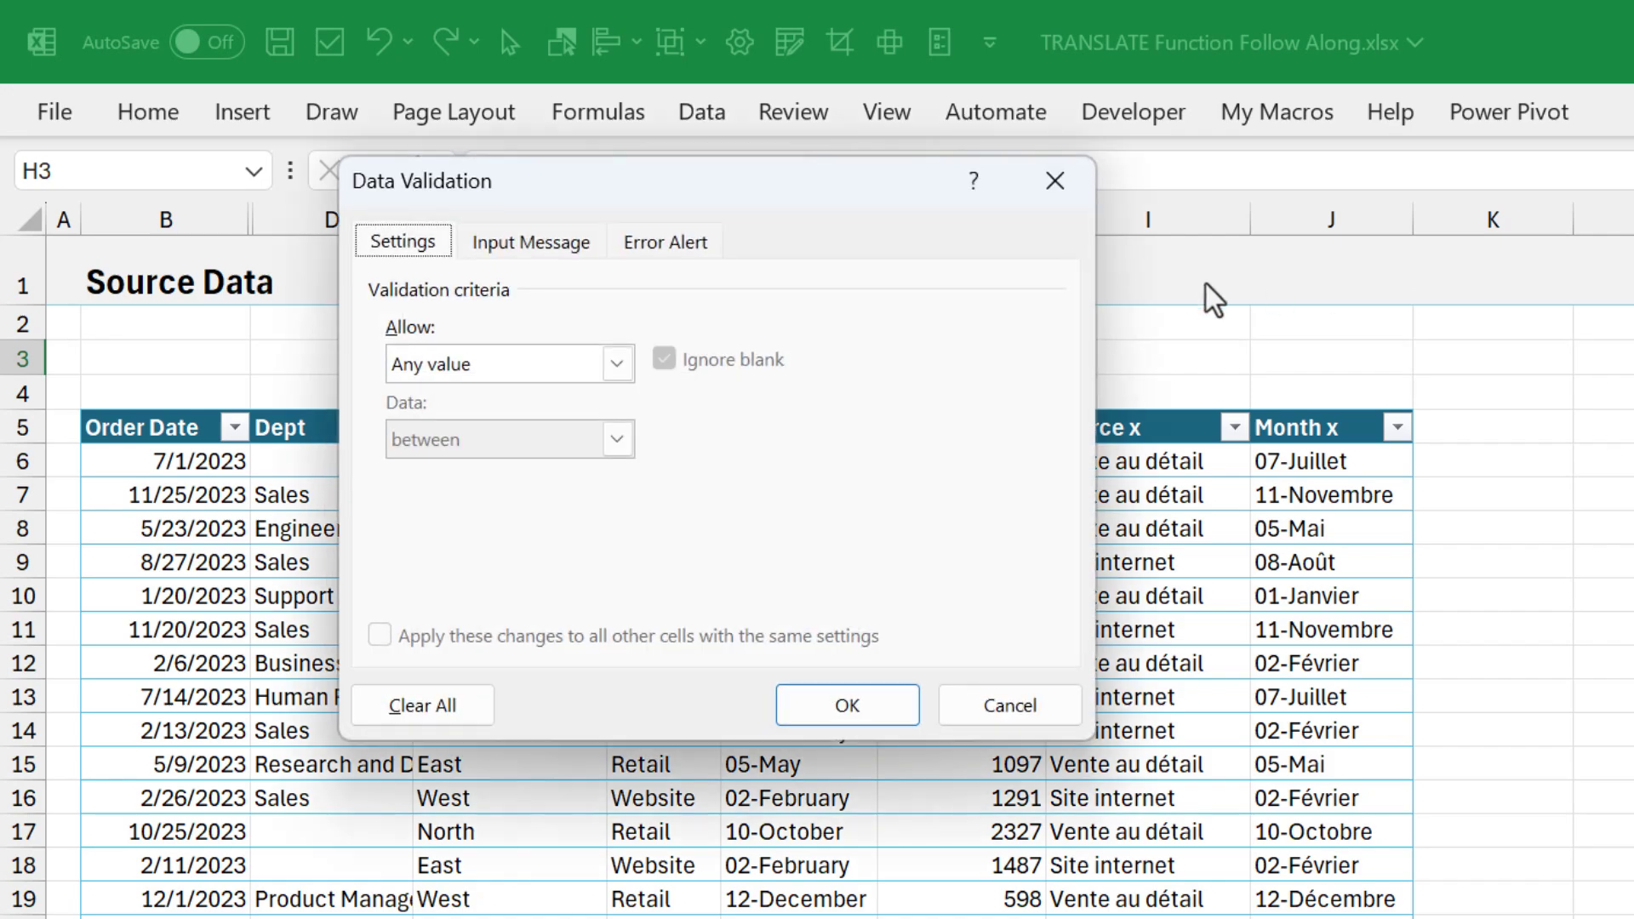
click(617, 364)
click(504, 461)
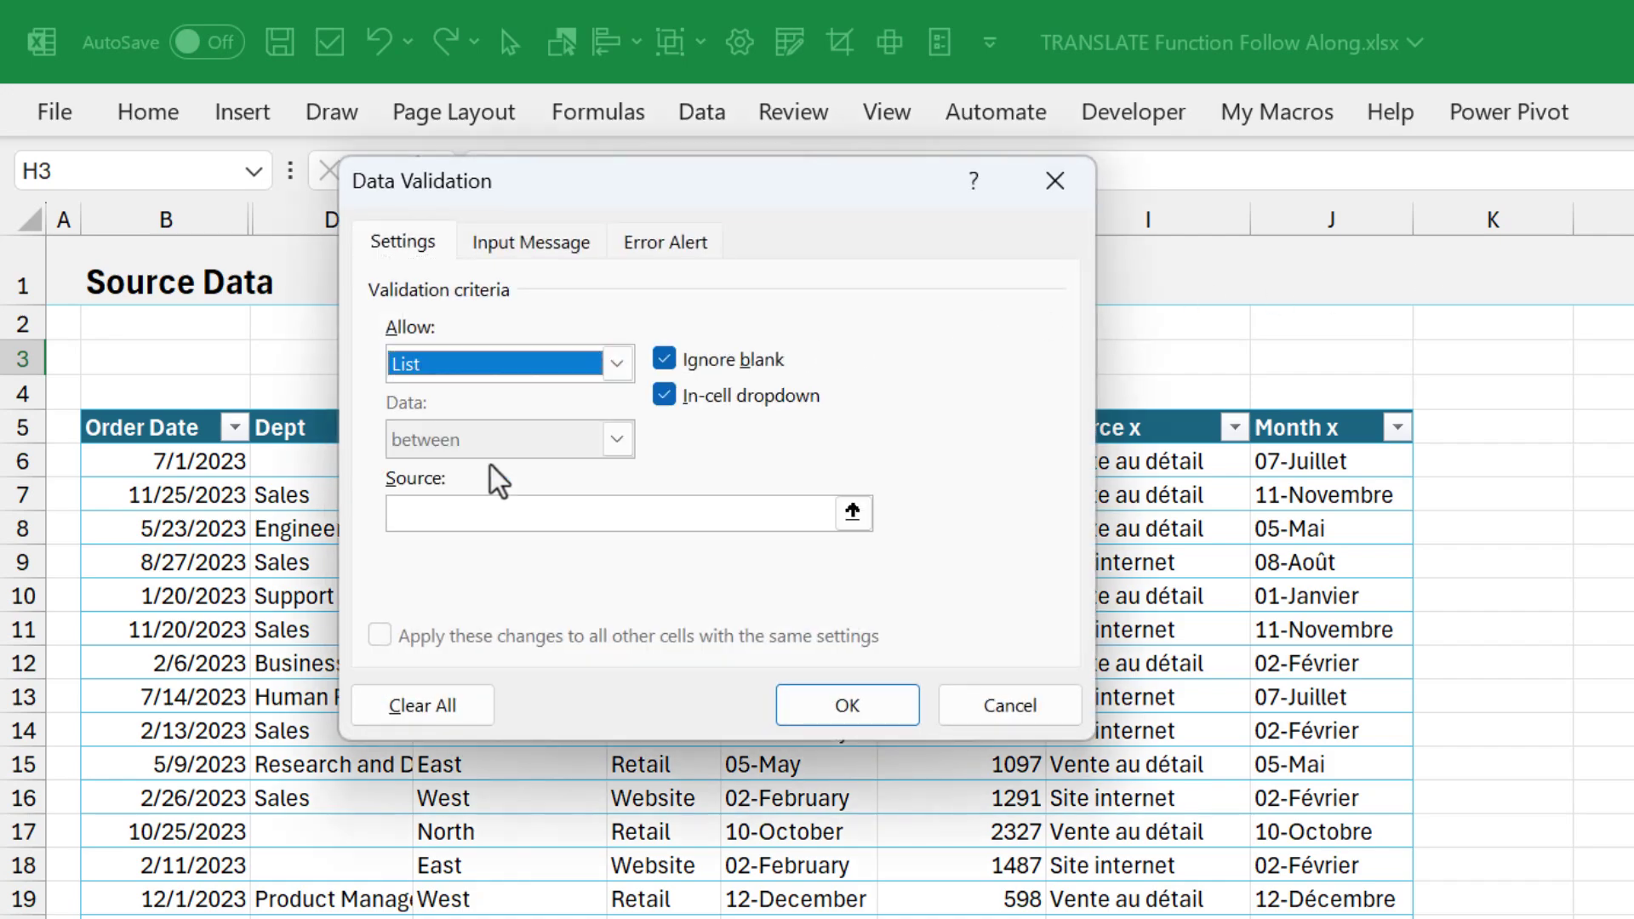
Step: Set H3's validation list source to ='Language List'!$B$4:$B$136 and choose Armenian from its dropdown
click(854, 513)
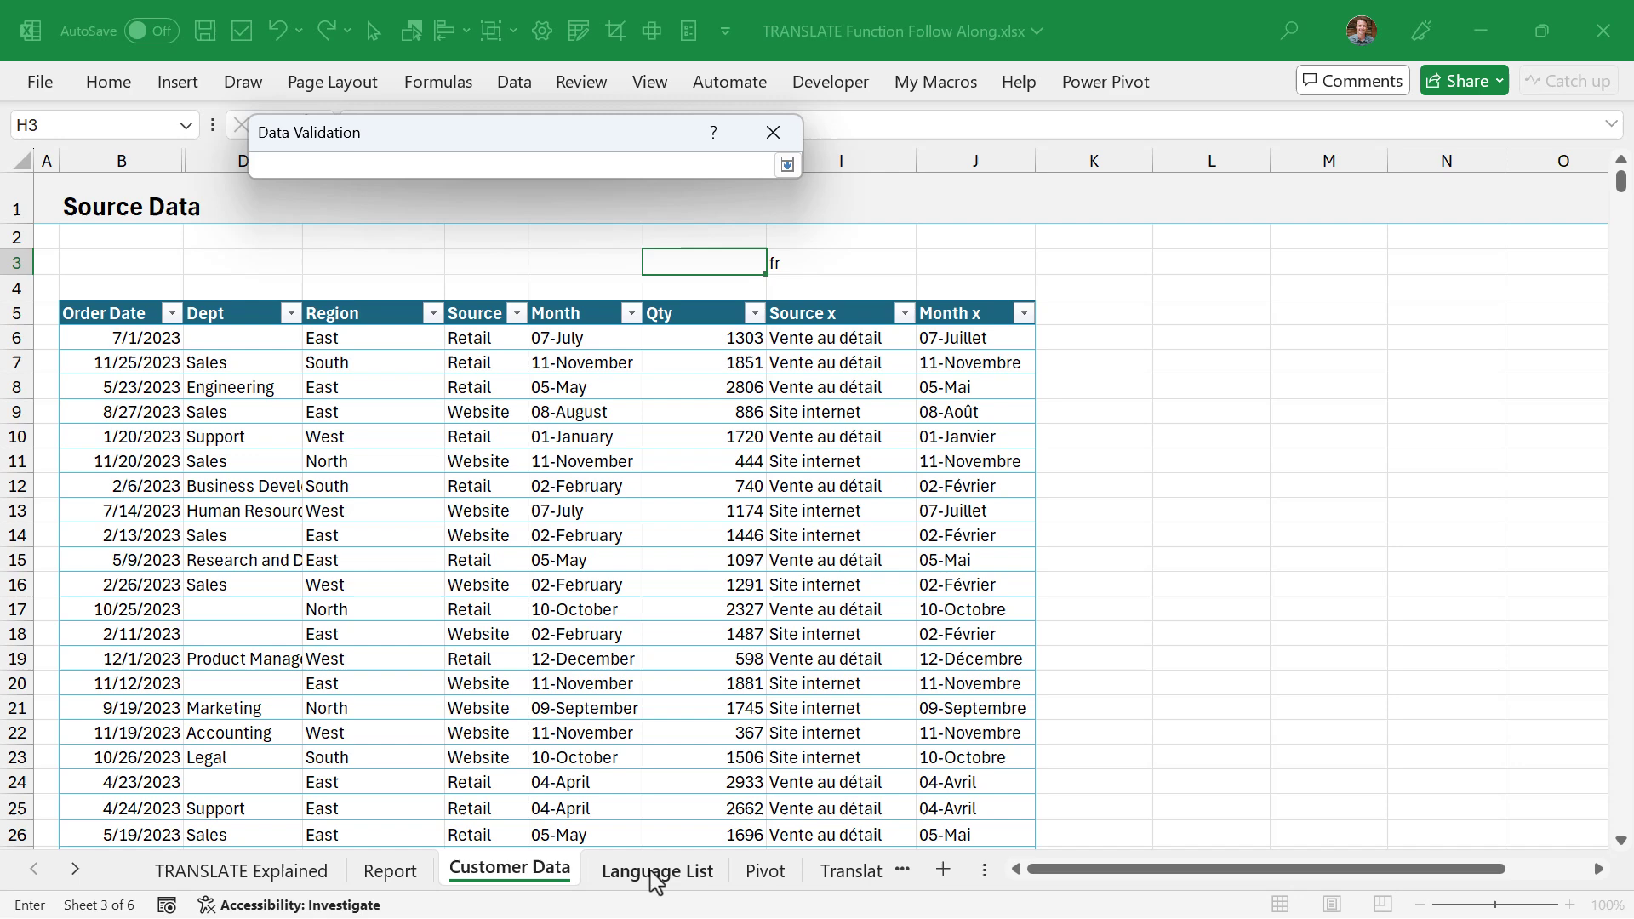
click(655, 869)
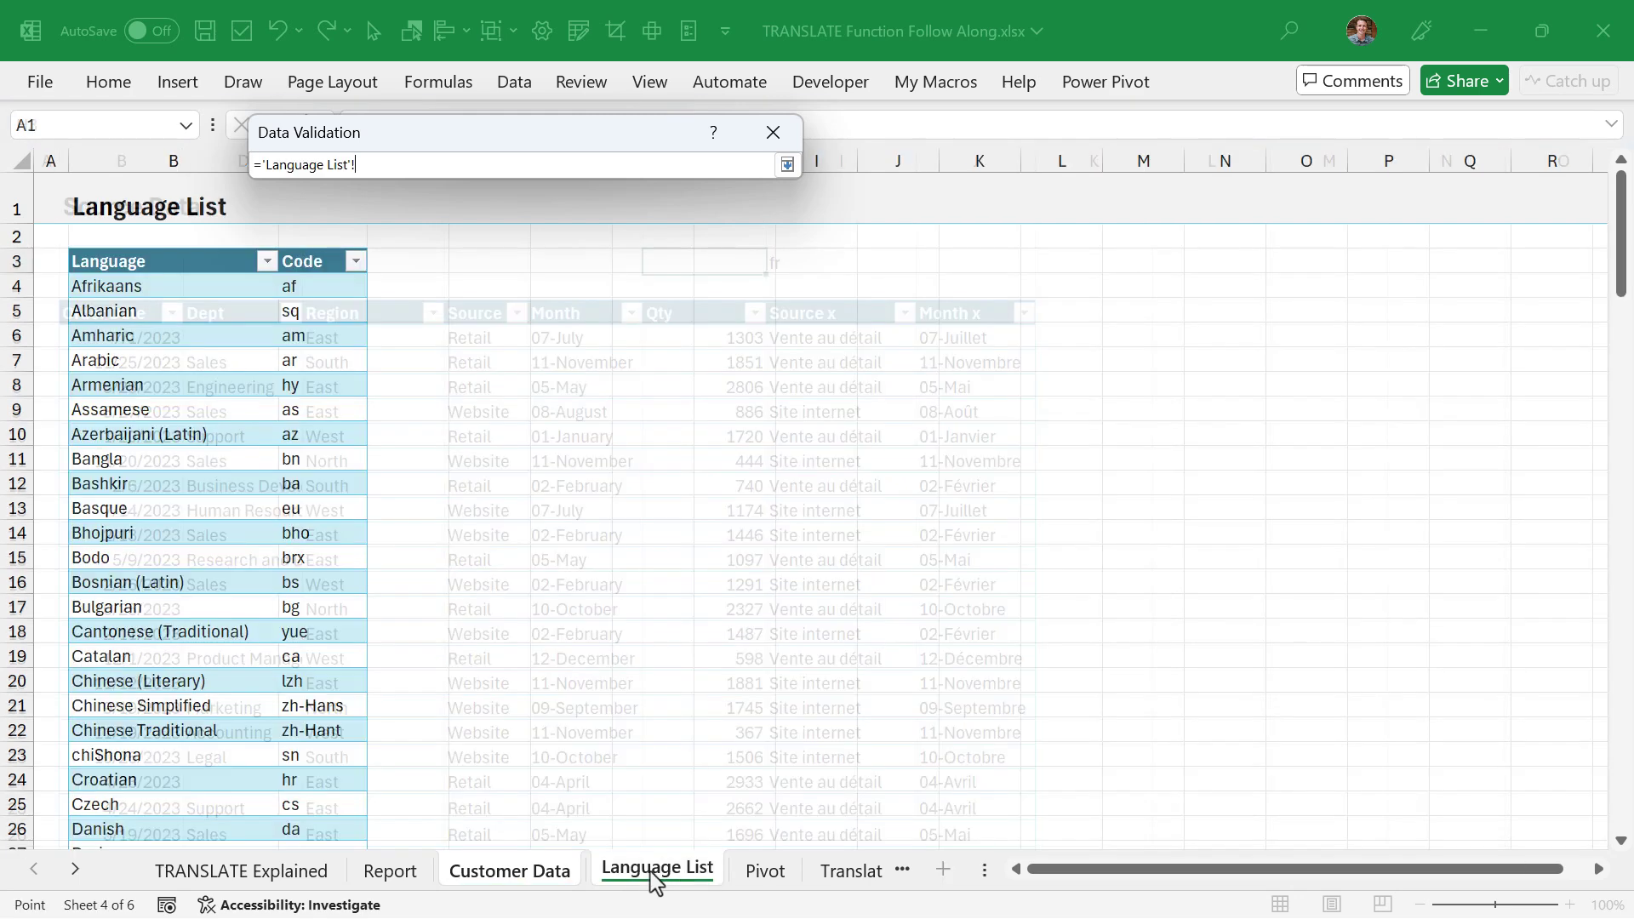
click(172, 242)
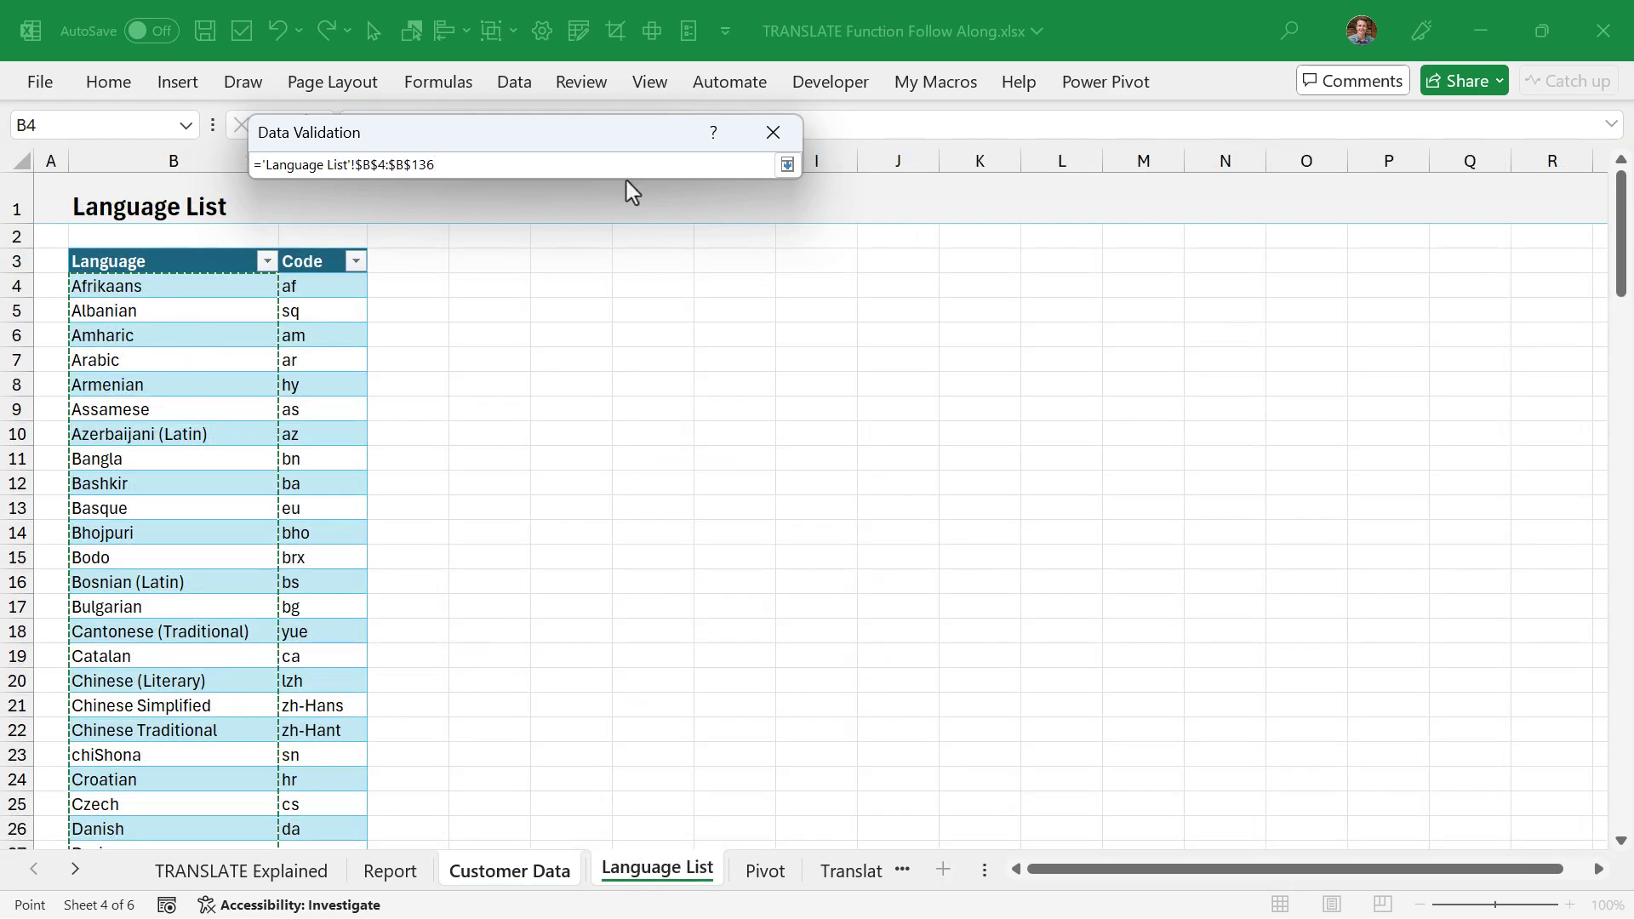
click(787, 167)
click(614, 515)
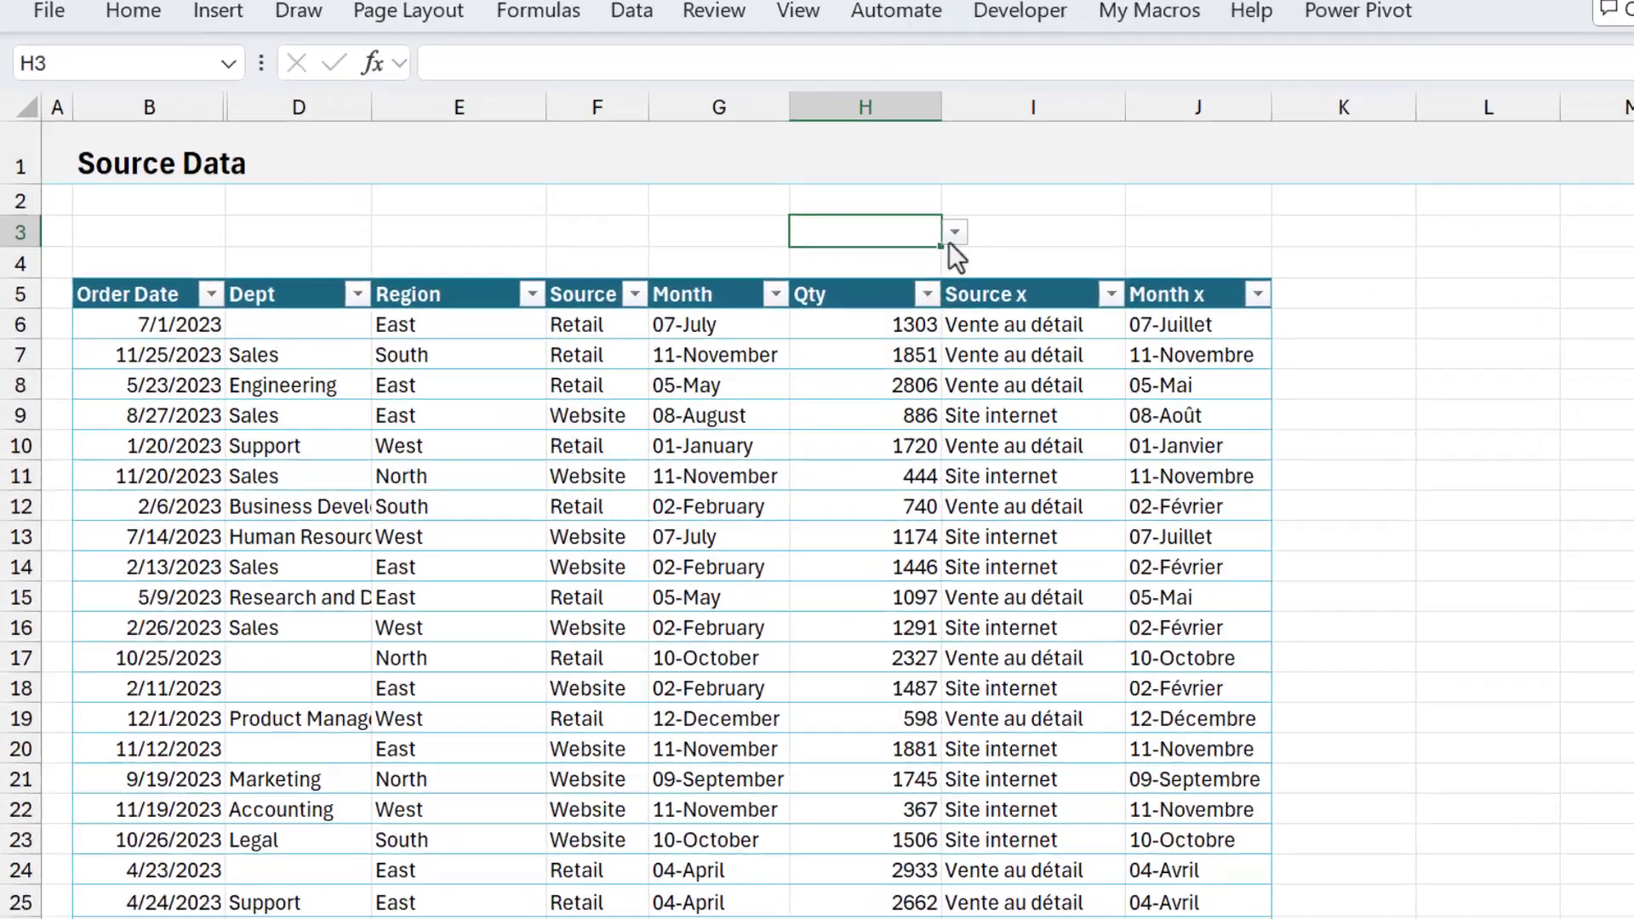
click(793, 259)
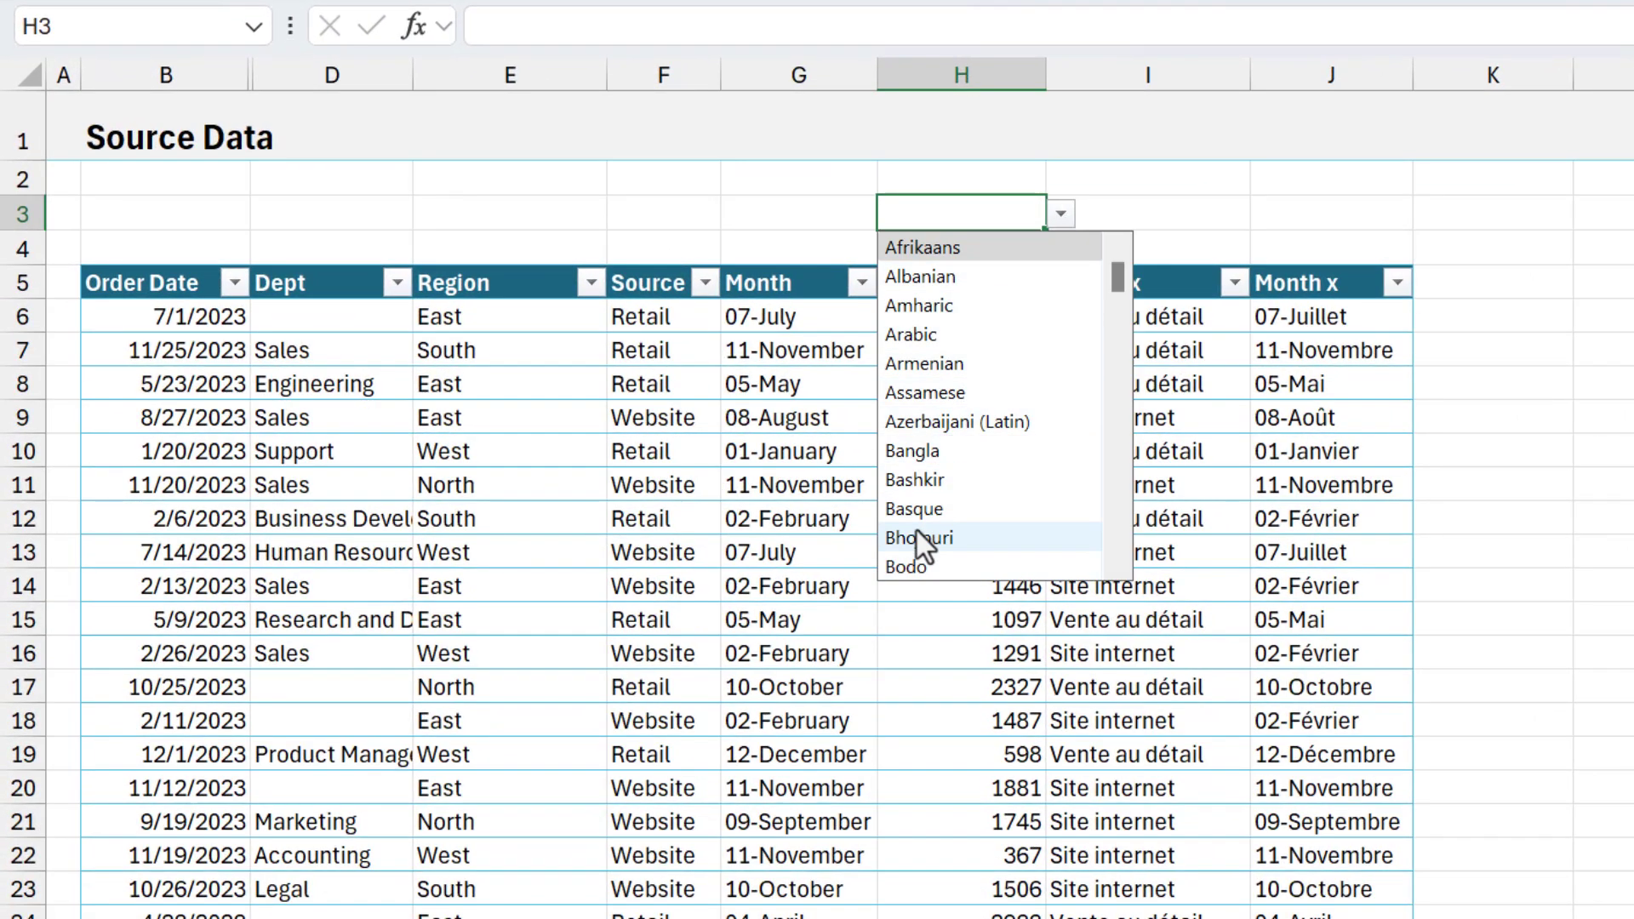
click(928, 365)
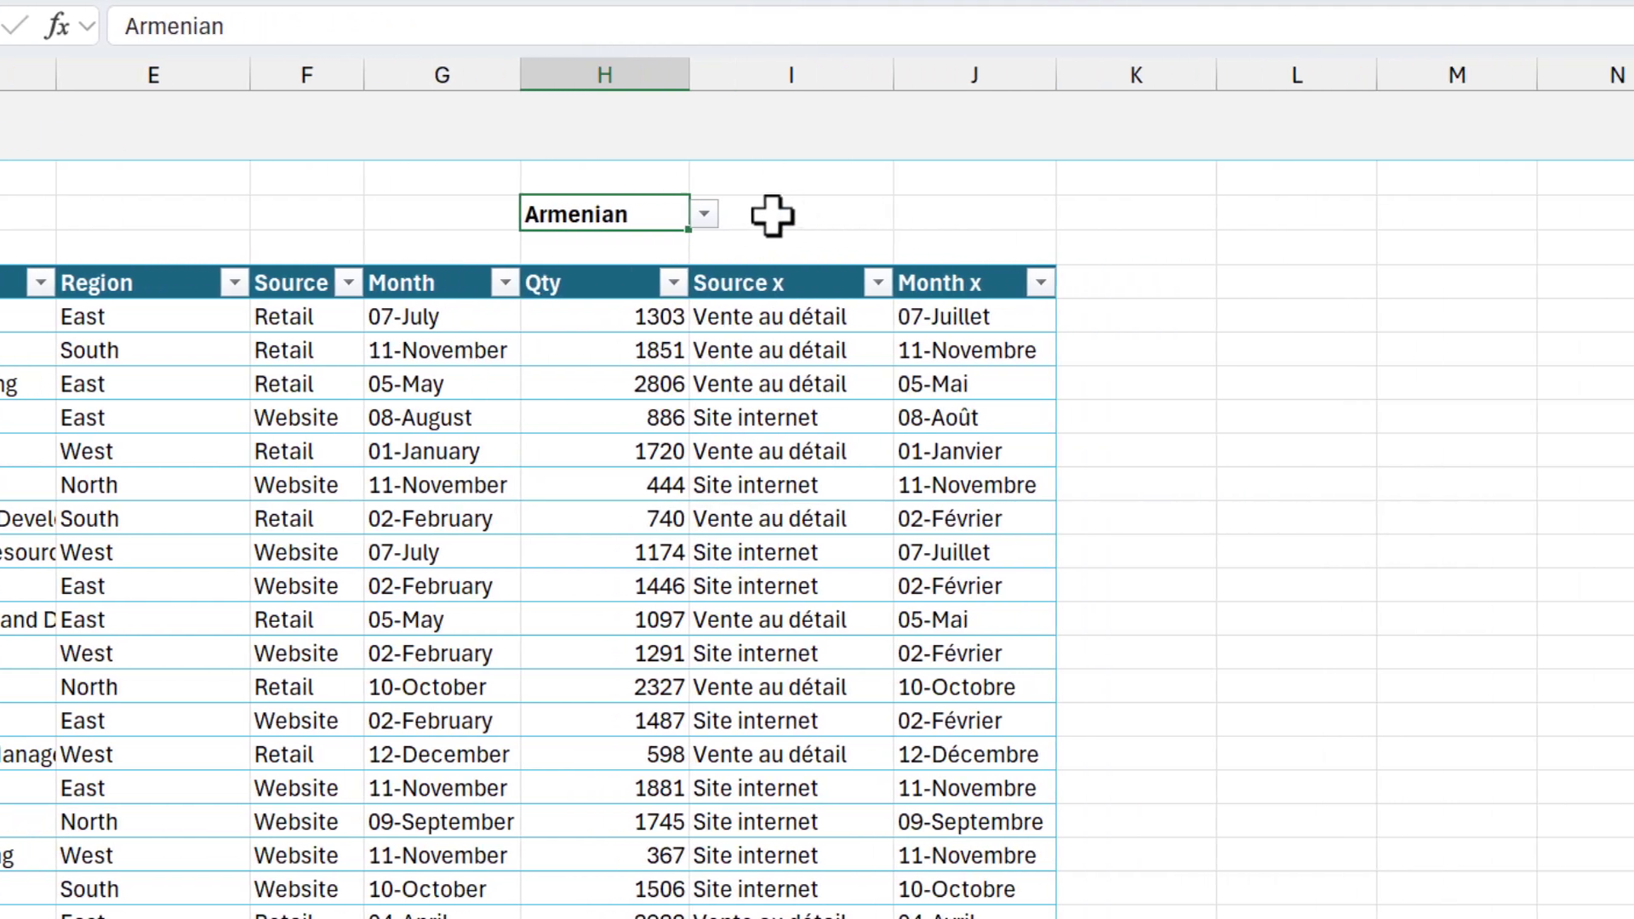
Step: Replace the language code in I3 with the formula =XLOOKUP(H3,tblLanguages[Language],tblLanguages[Code])
click(1133, 212)
text(fr)
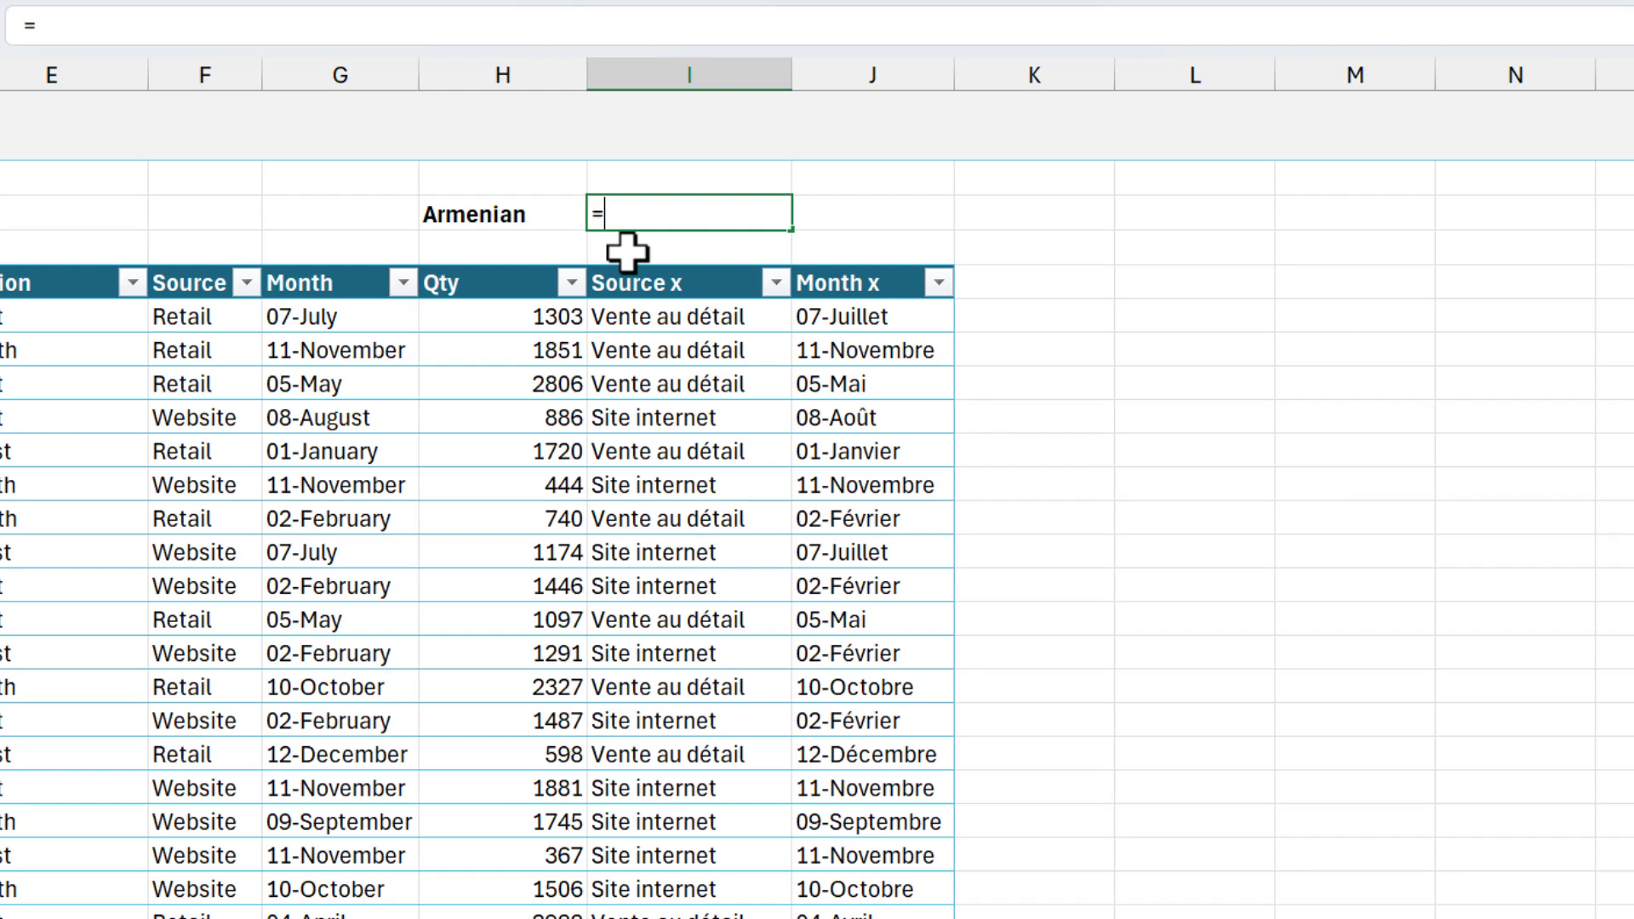
text(xl)
key(Tab)
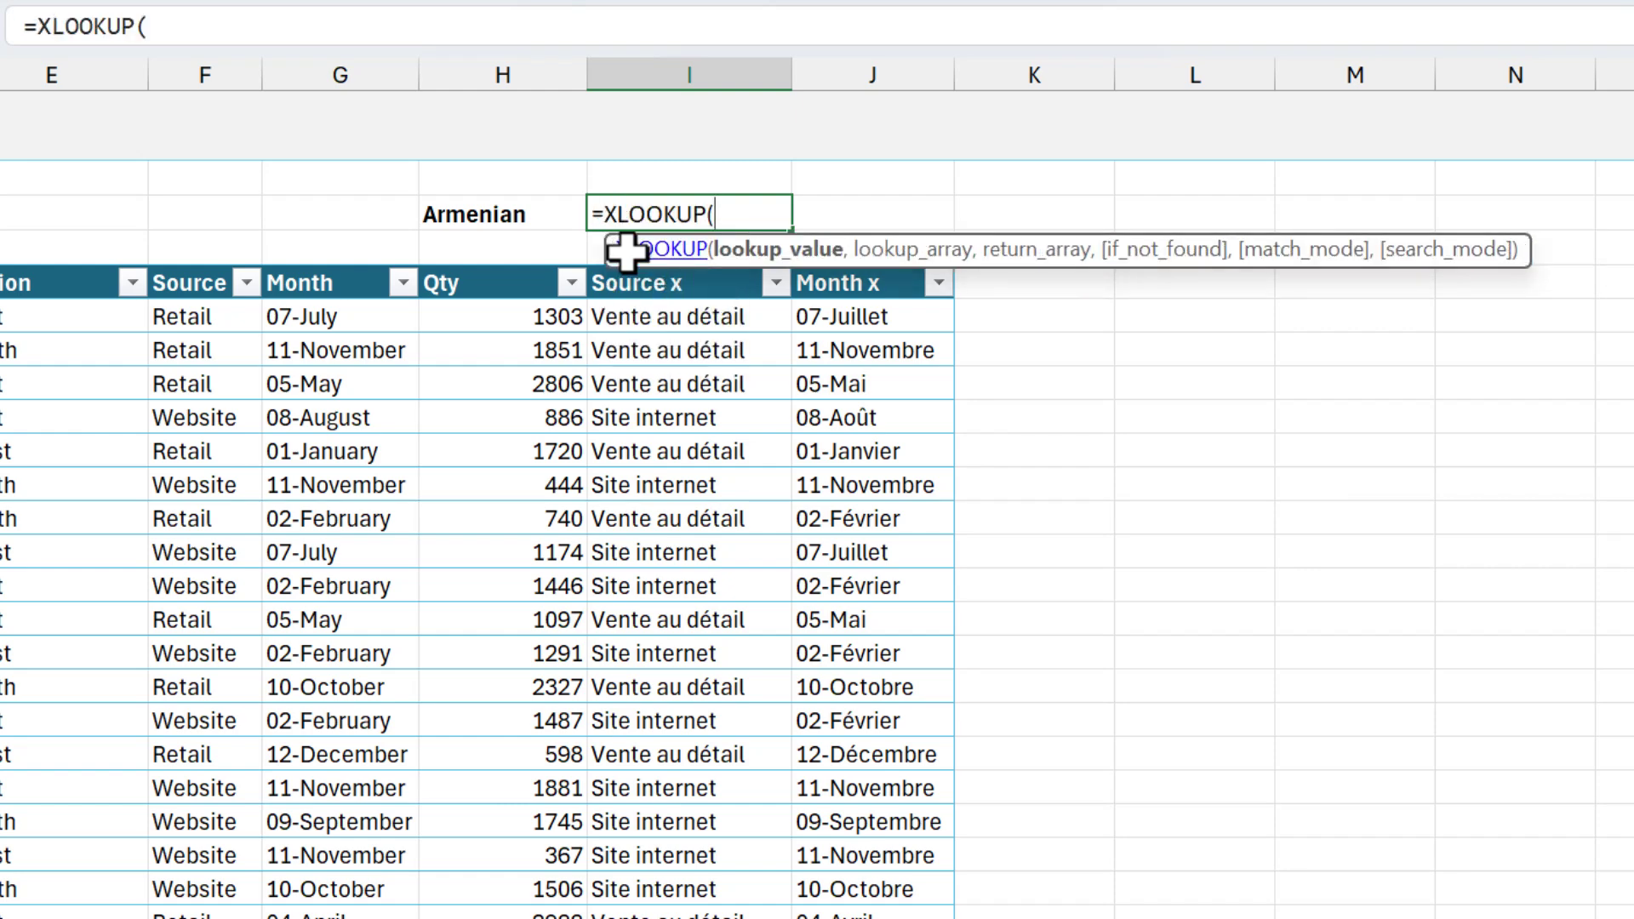
click(543, 213)
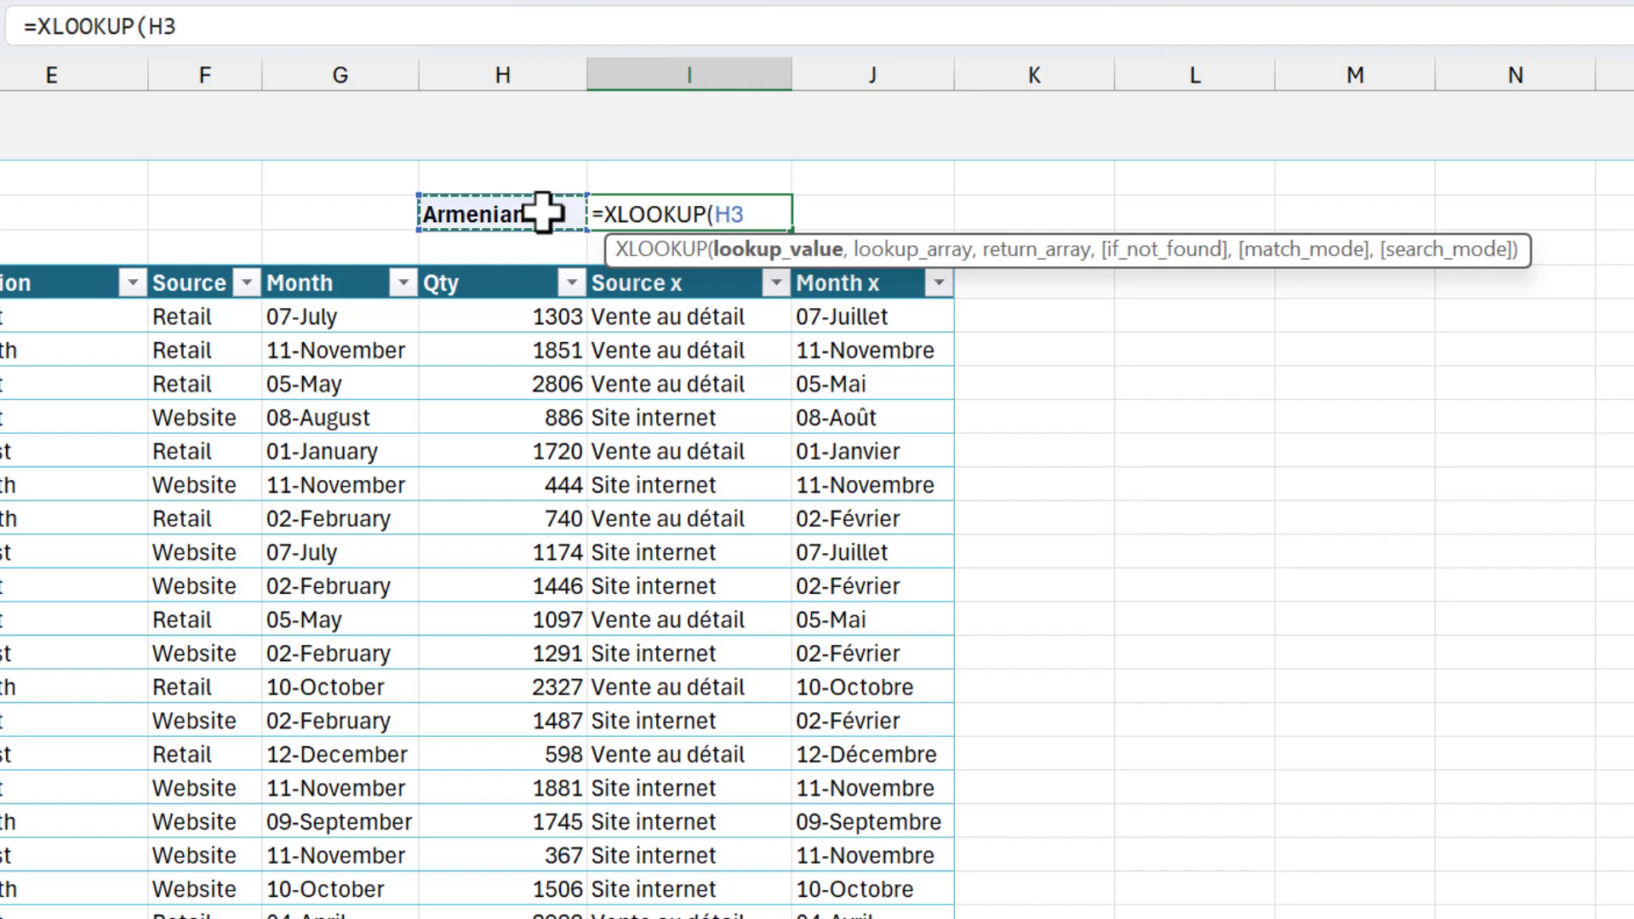
text(,)
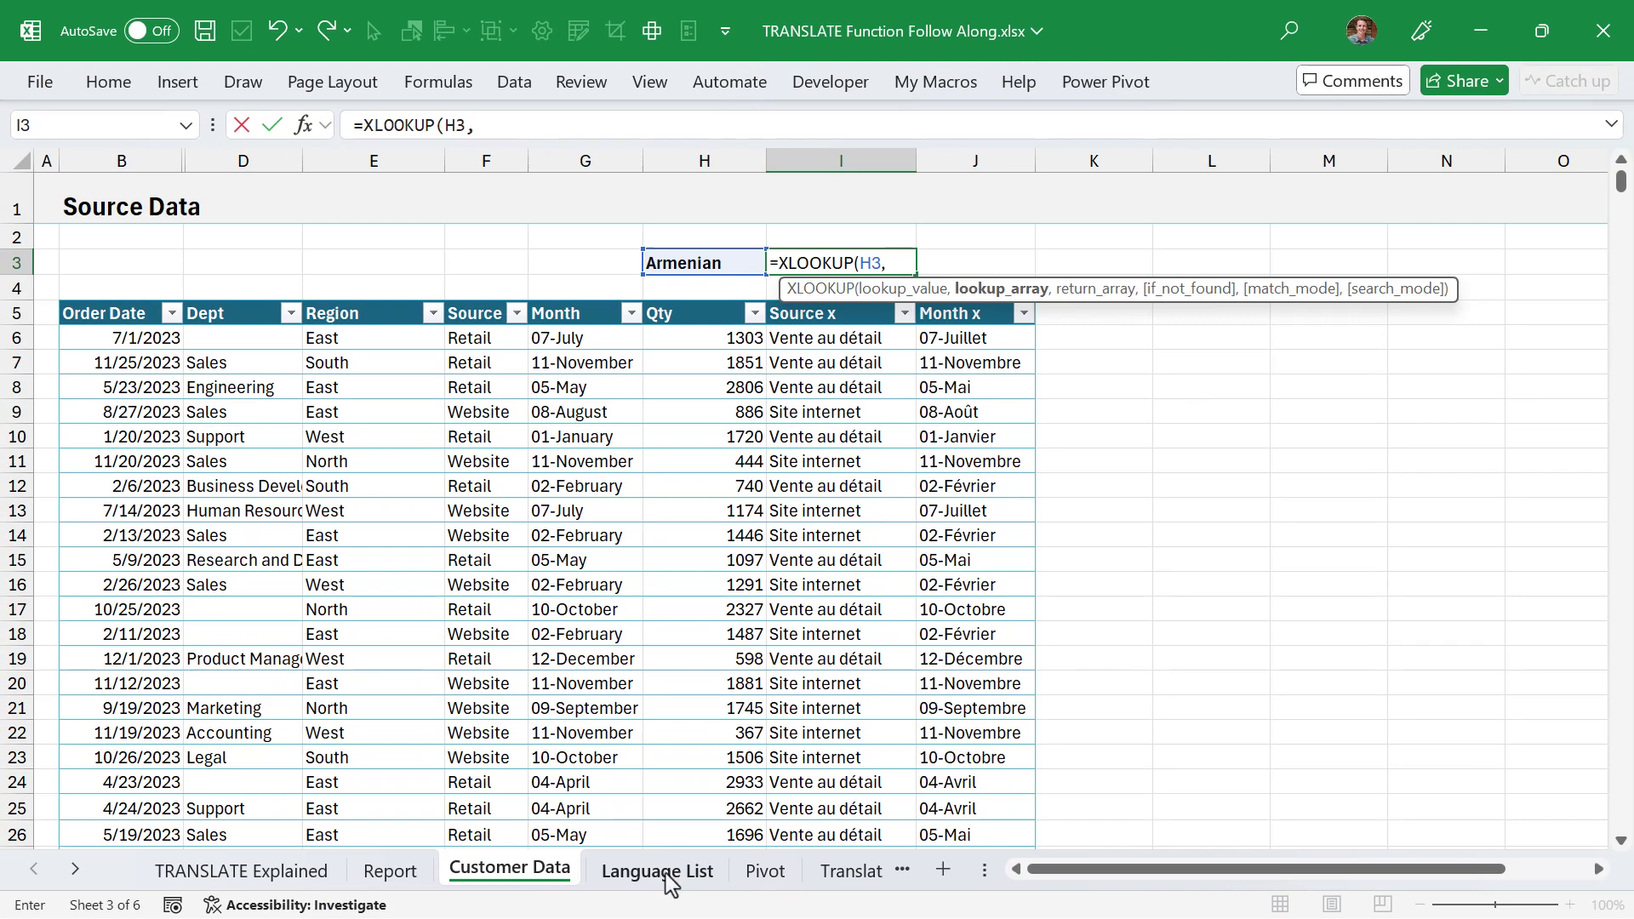
click(646, 868)
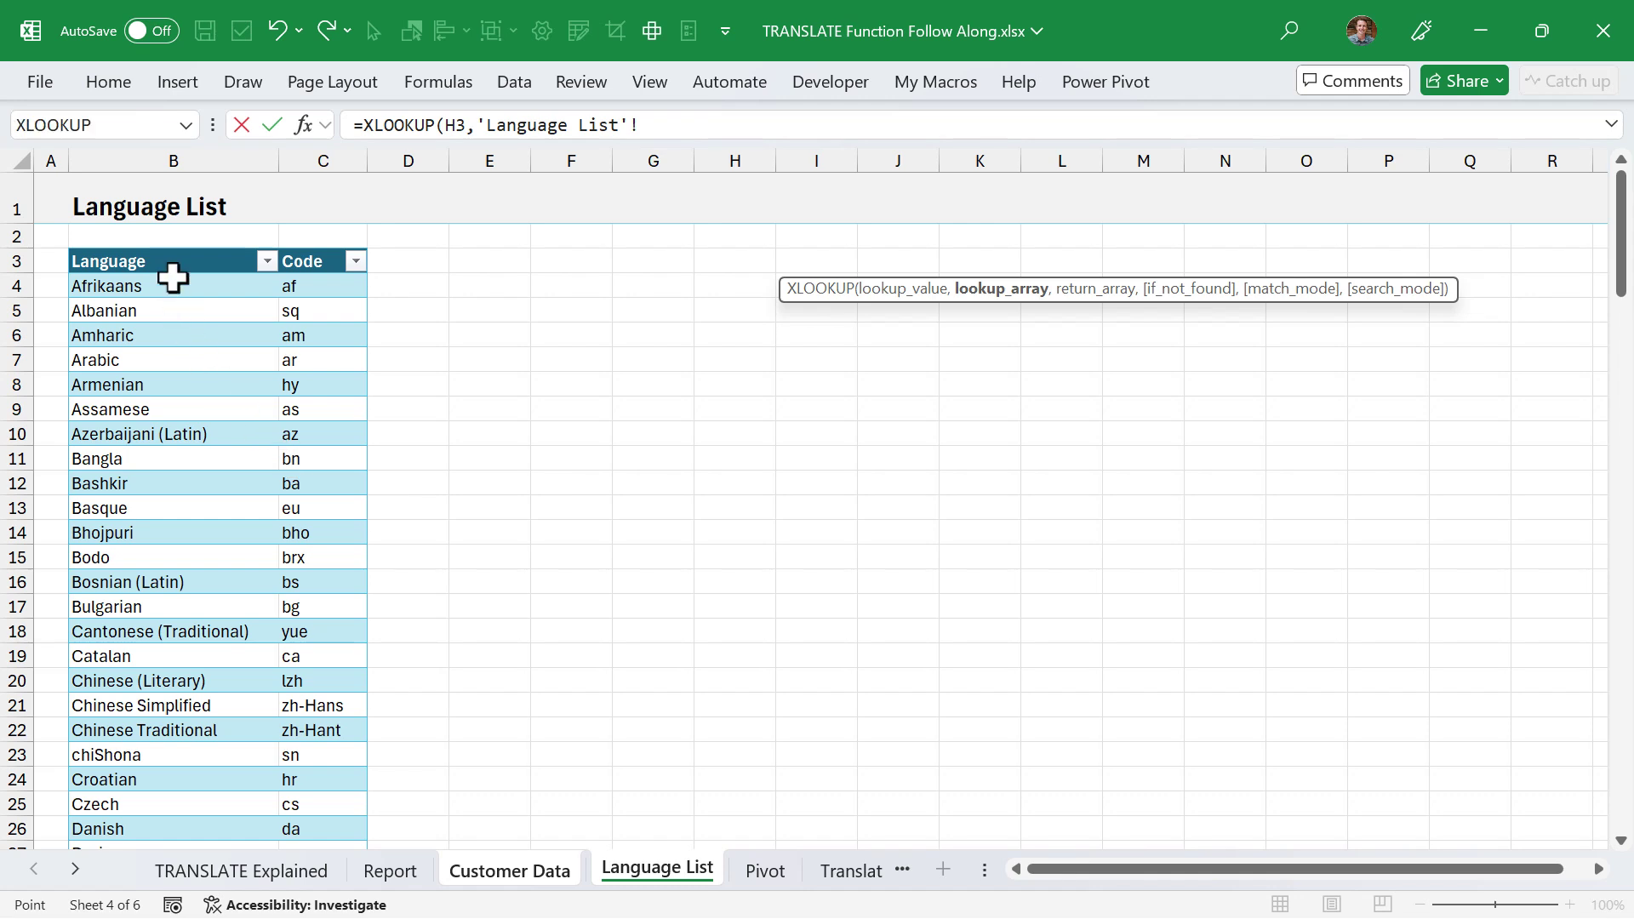
click(174, 241)
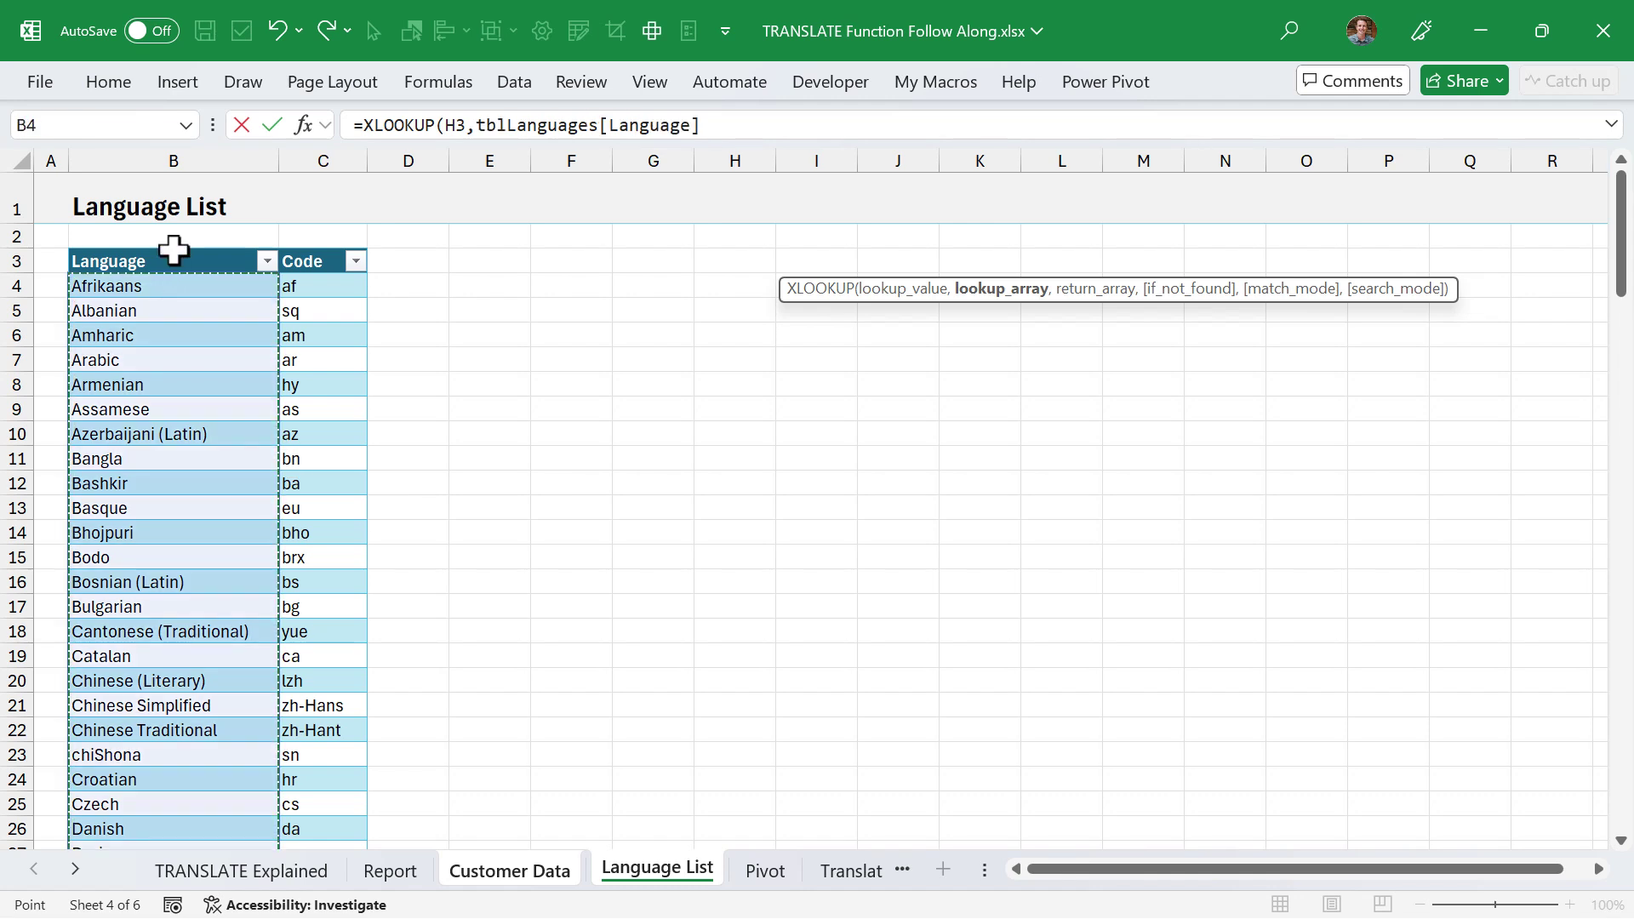
text(,)
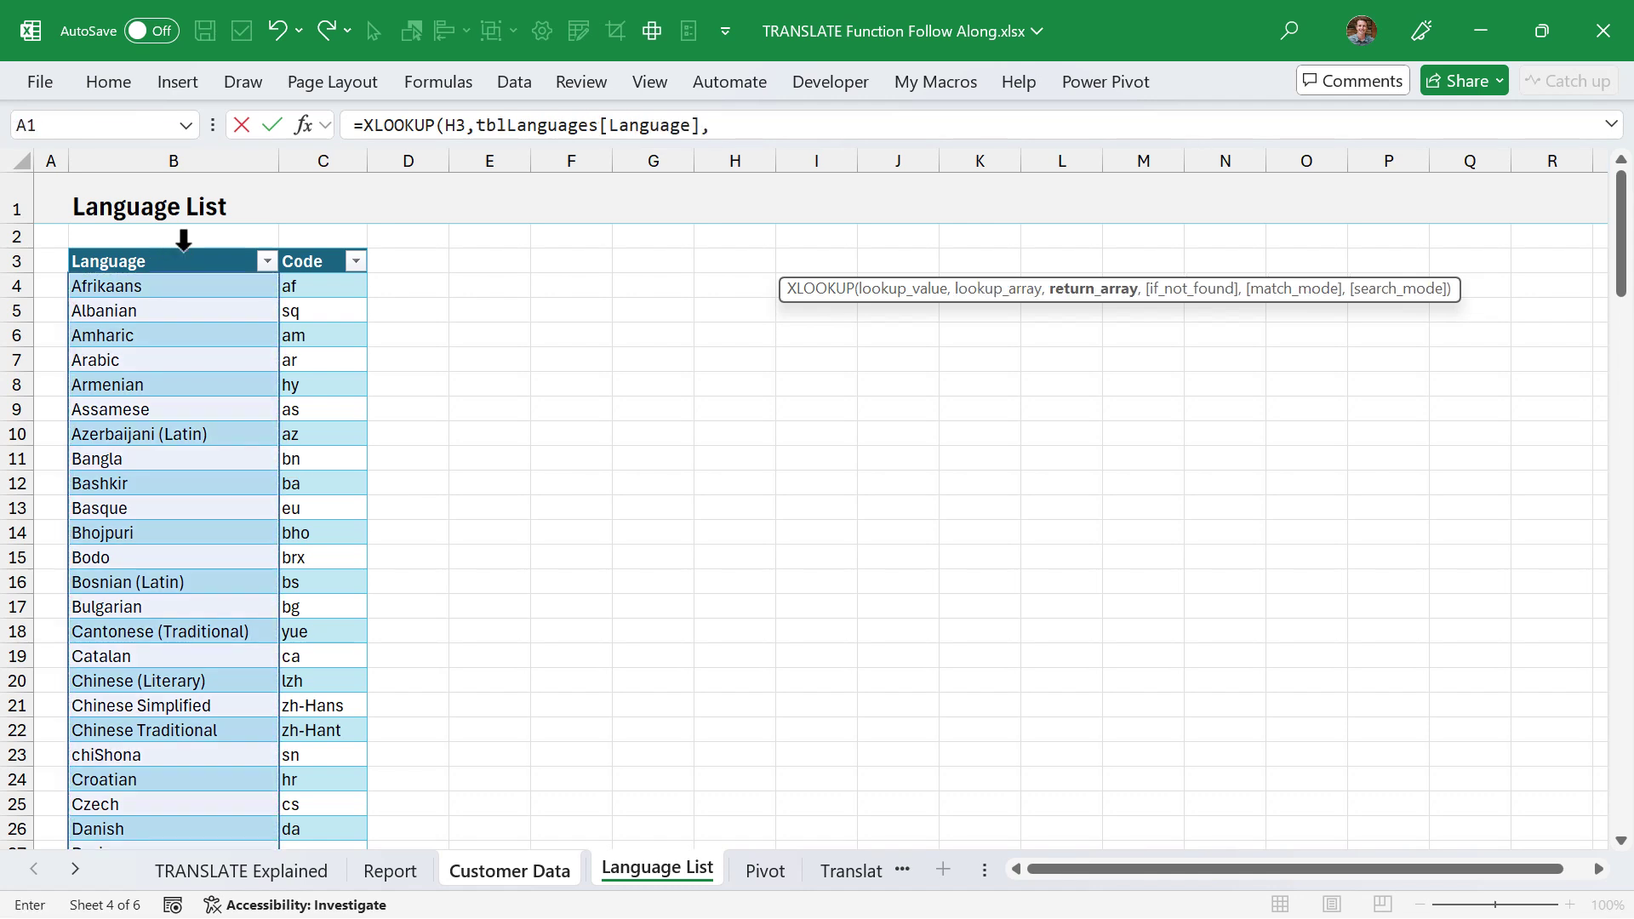
click(319, 241)
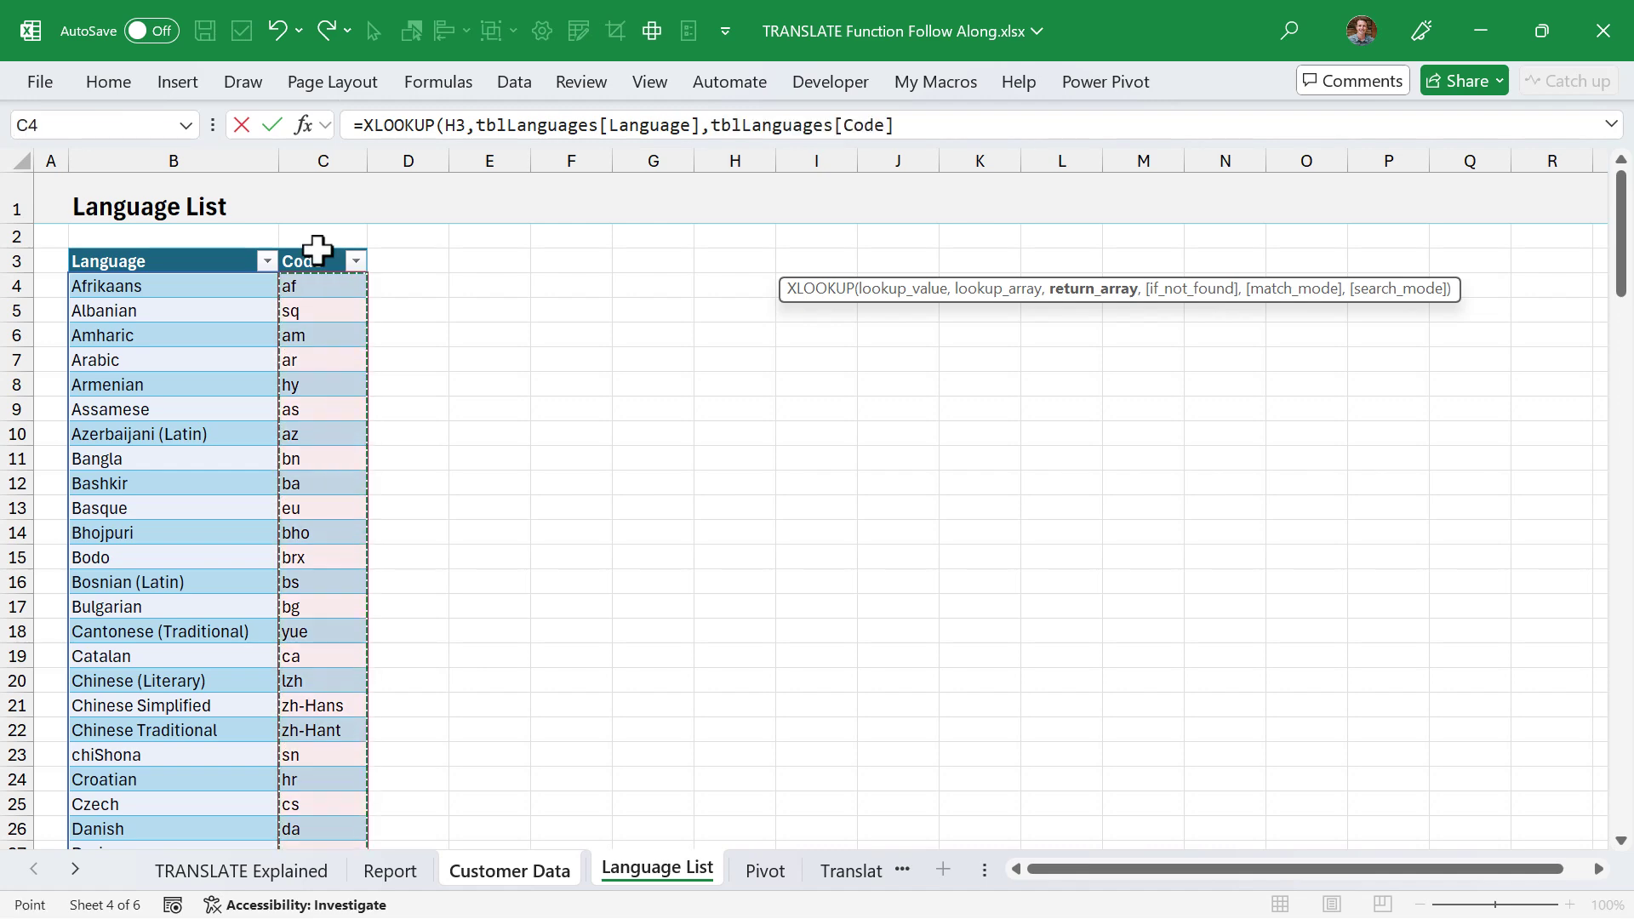
key(Return)
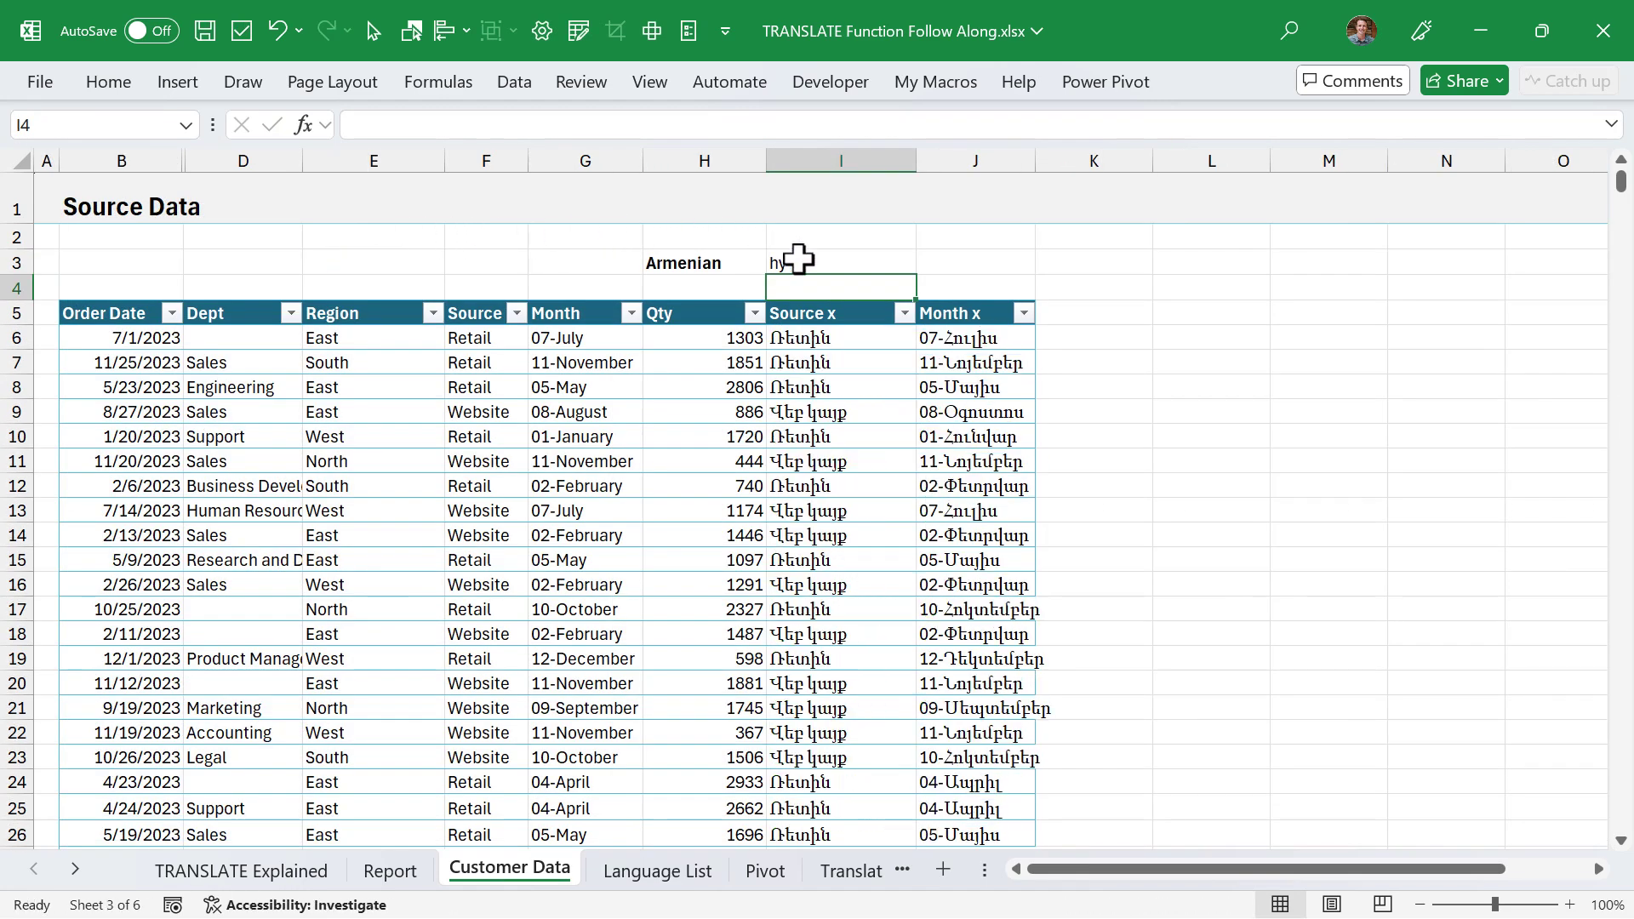
Step: Choose Bangla as the language in H3 and check the lookup formula in I3
click(738, 261)
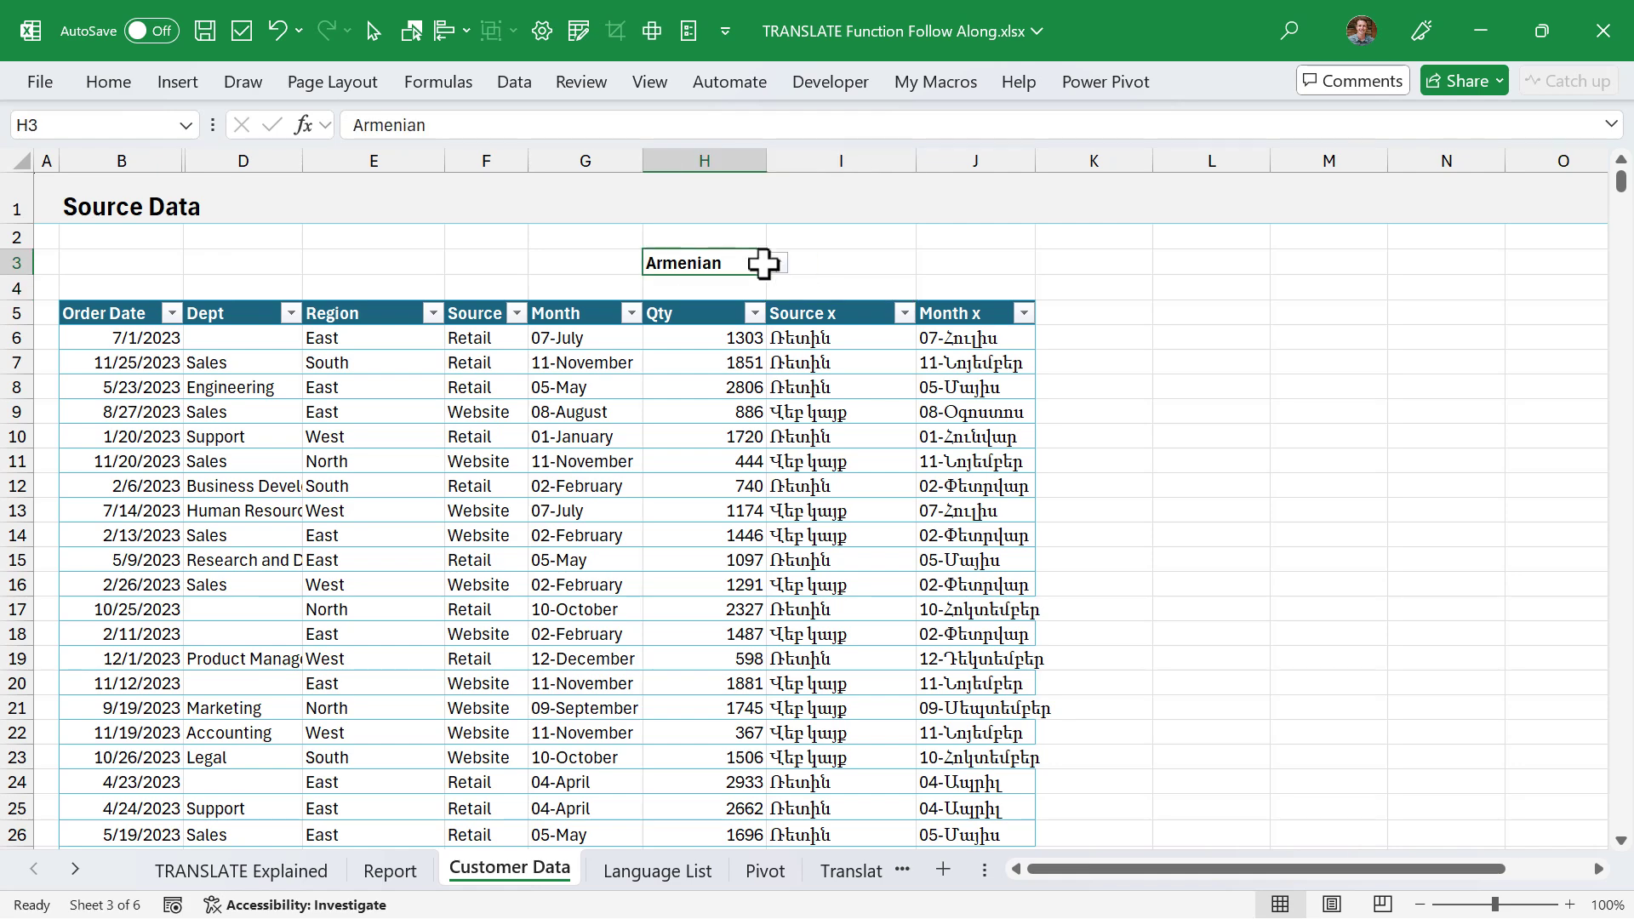
click(778, 266)
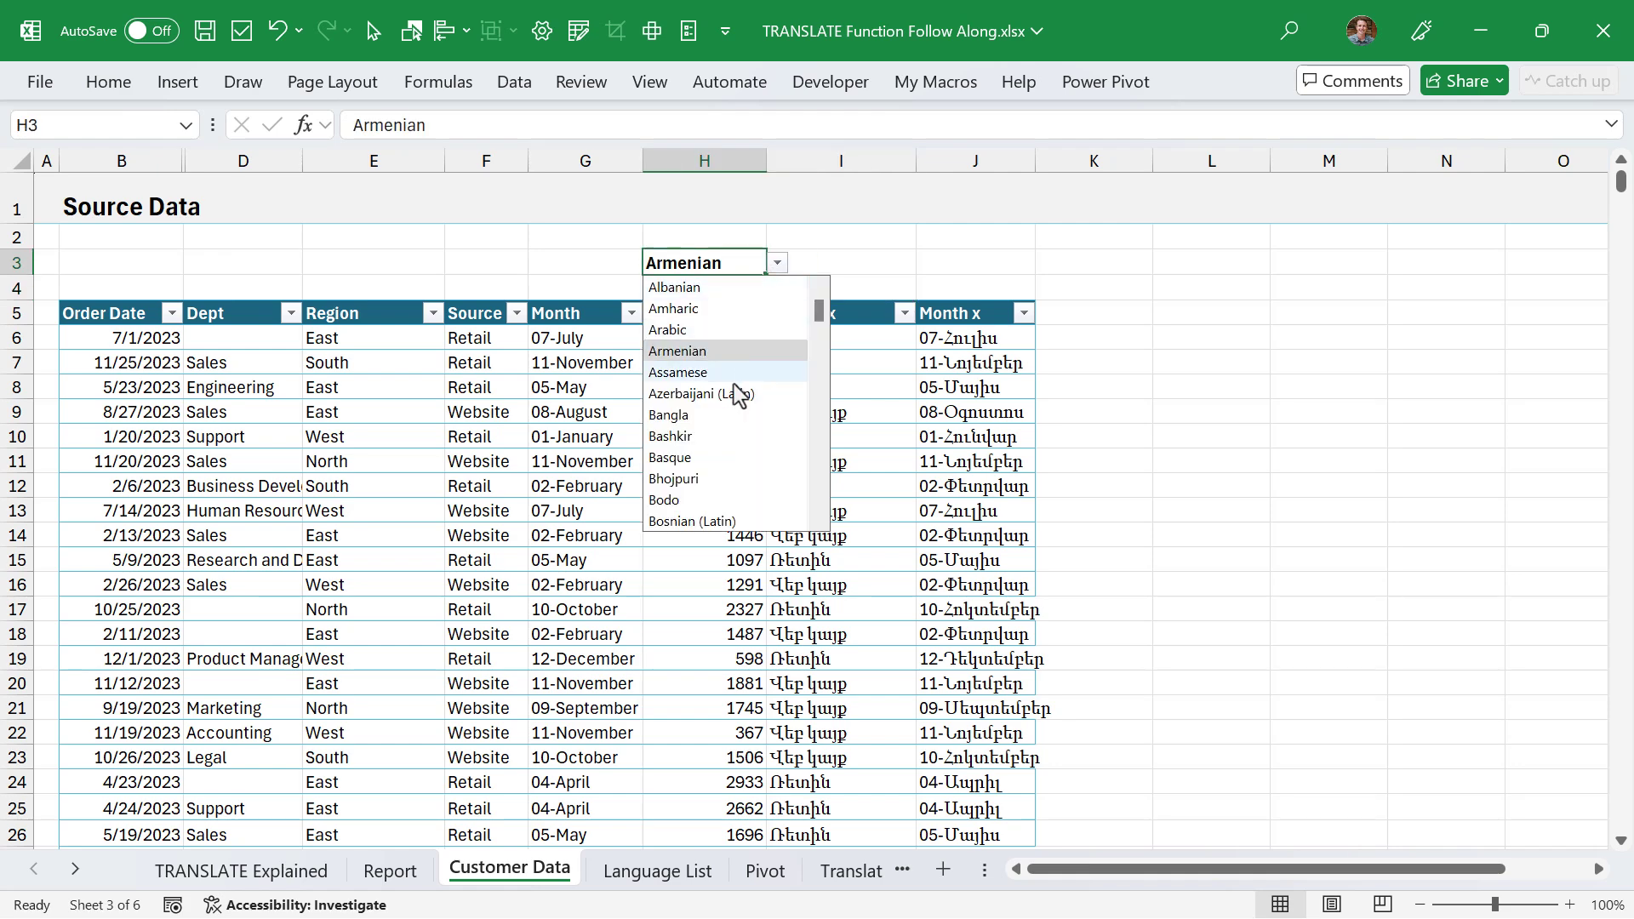
click(692, 415)
click(821, 266)
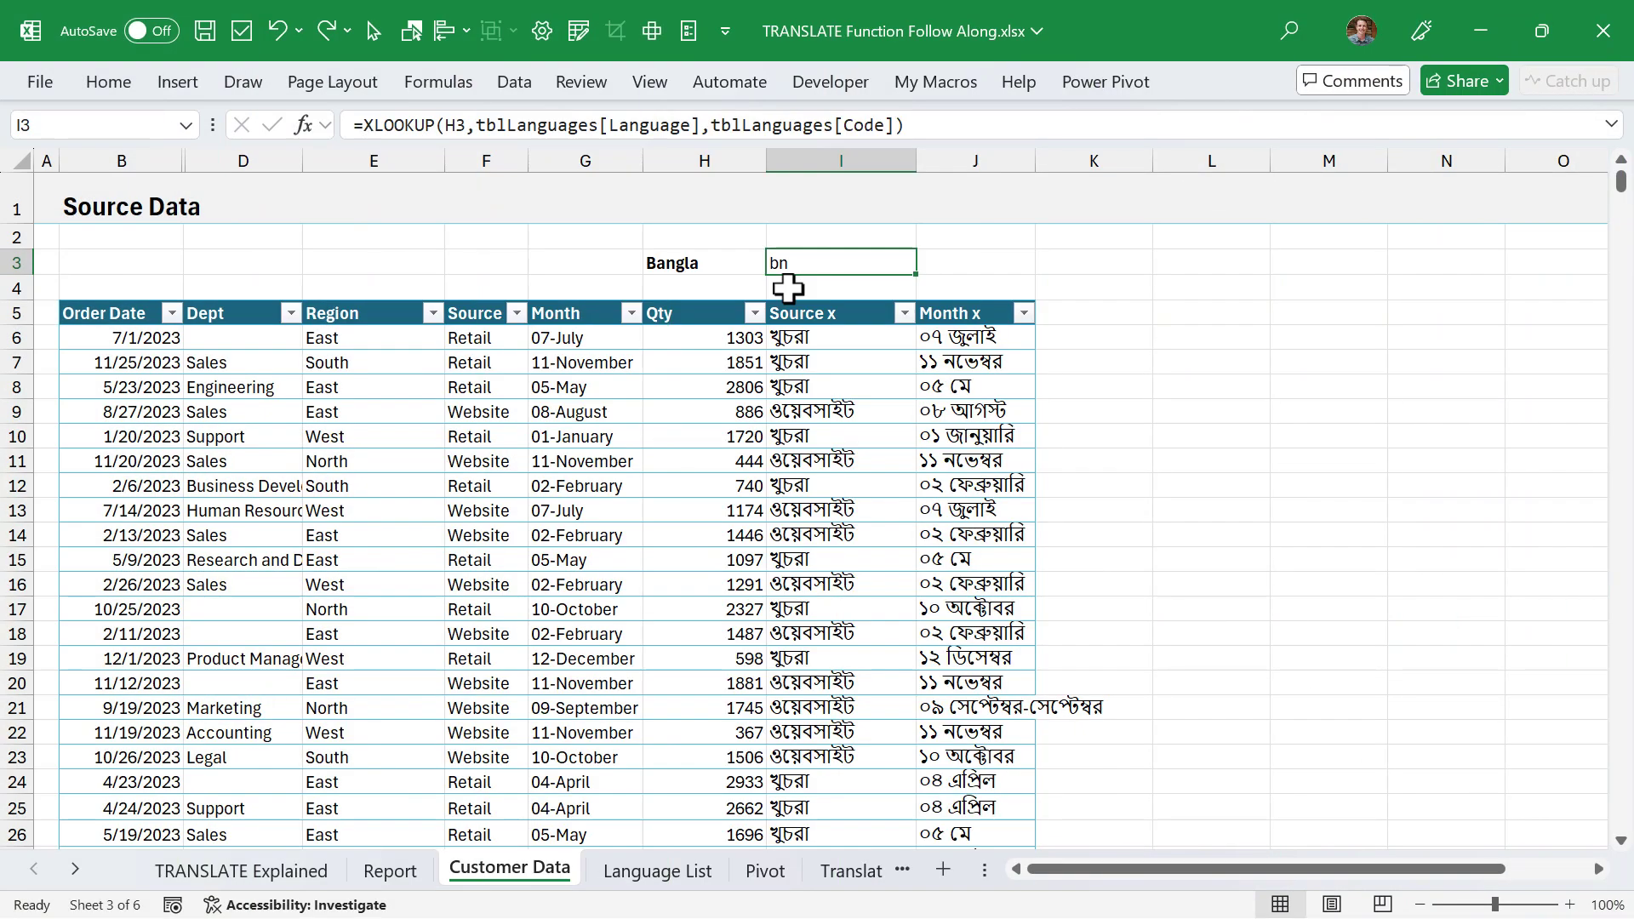
Step: Set the language in H3 to Spanish
click(730, 263)
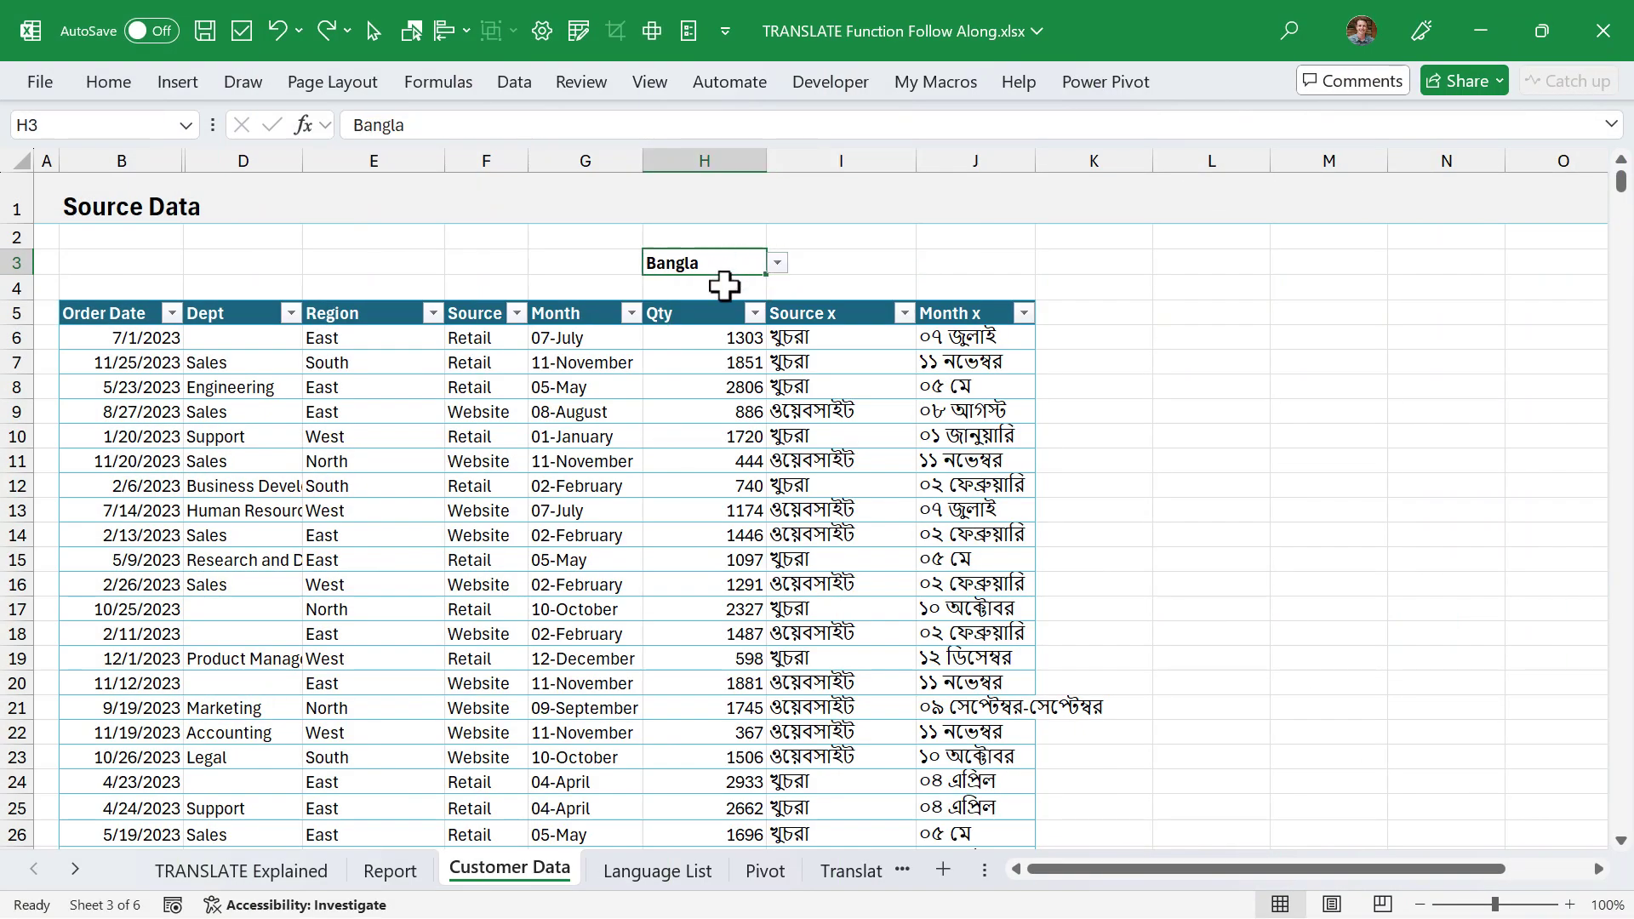
text(span)
click(724, 287)
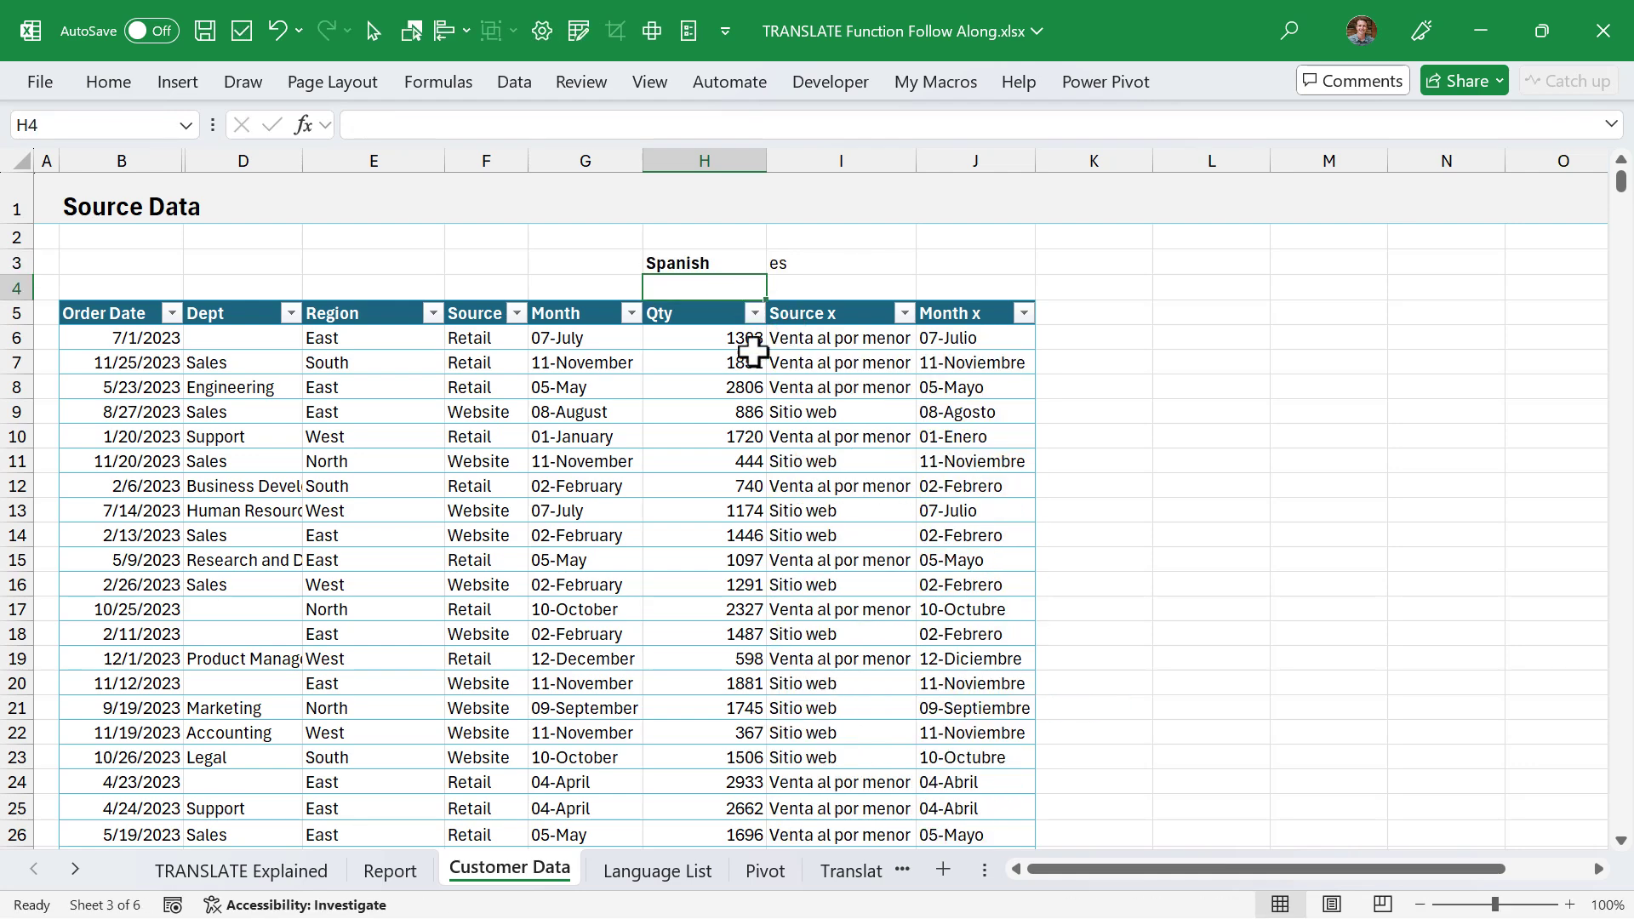
Step: Enter =PIVOTBY(tblSales[Month x],tblSales[Source x],tblSales[Qty],SUM) in cell B6 of the Report sheet
click(390, 871)
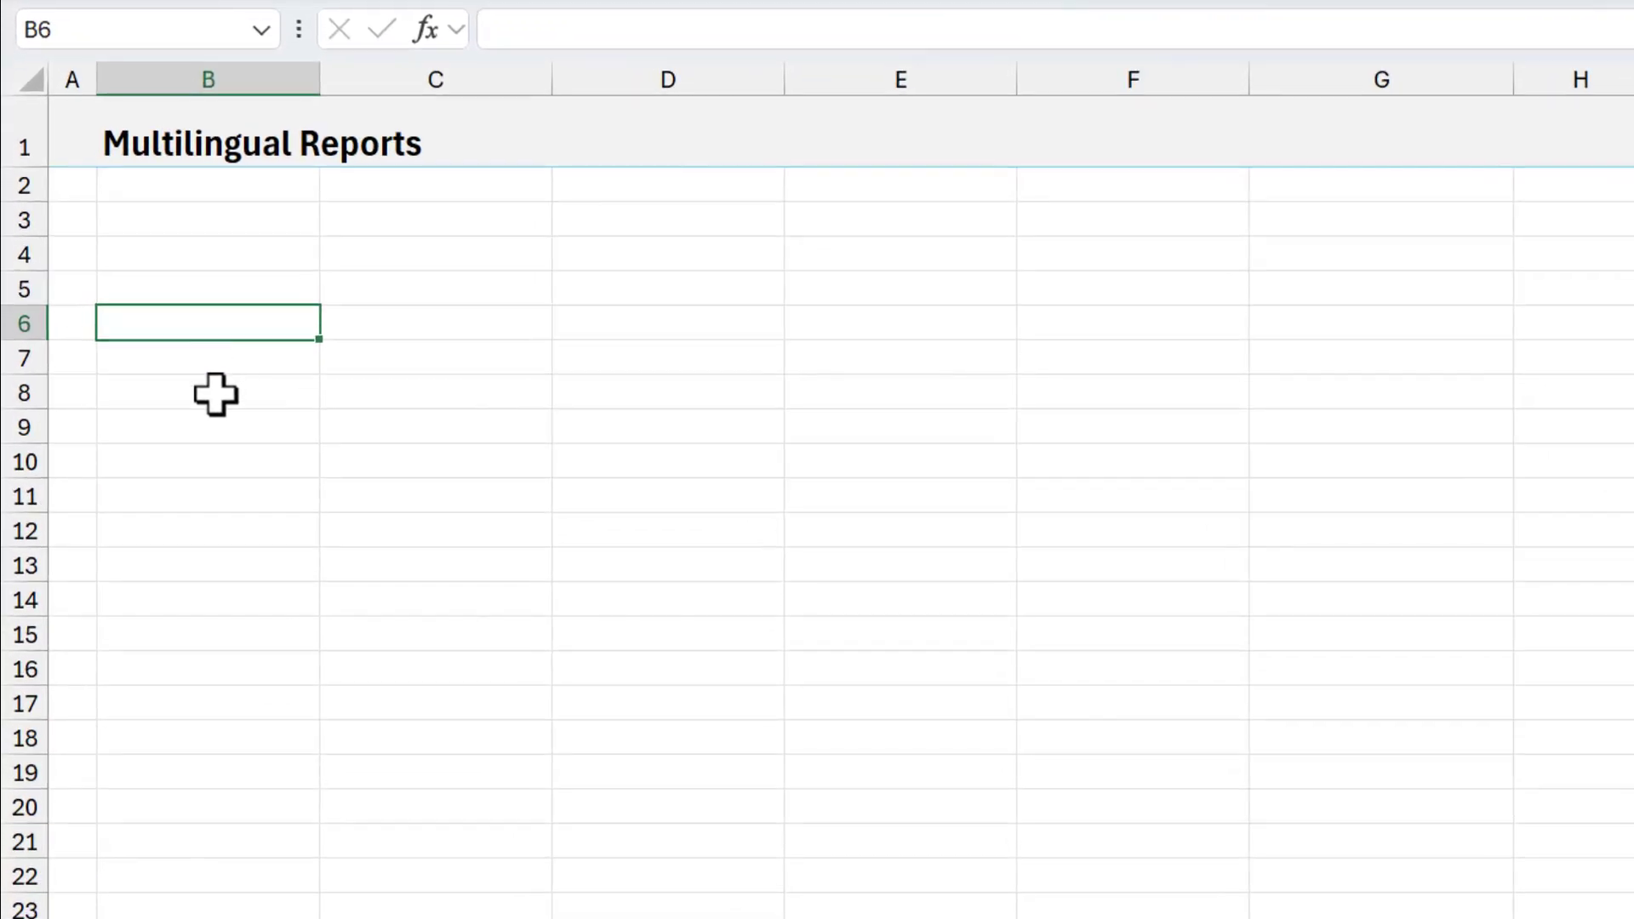
text(=pivo)
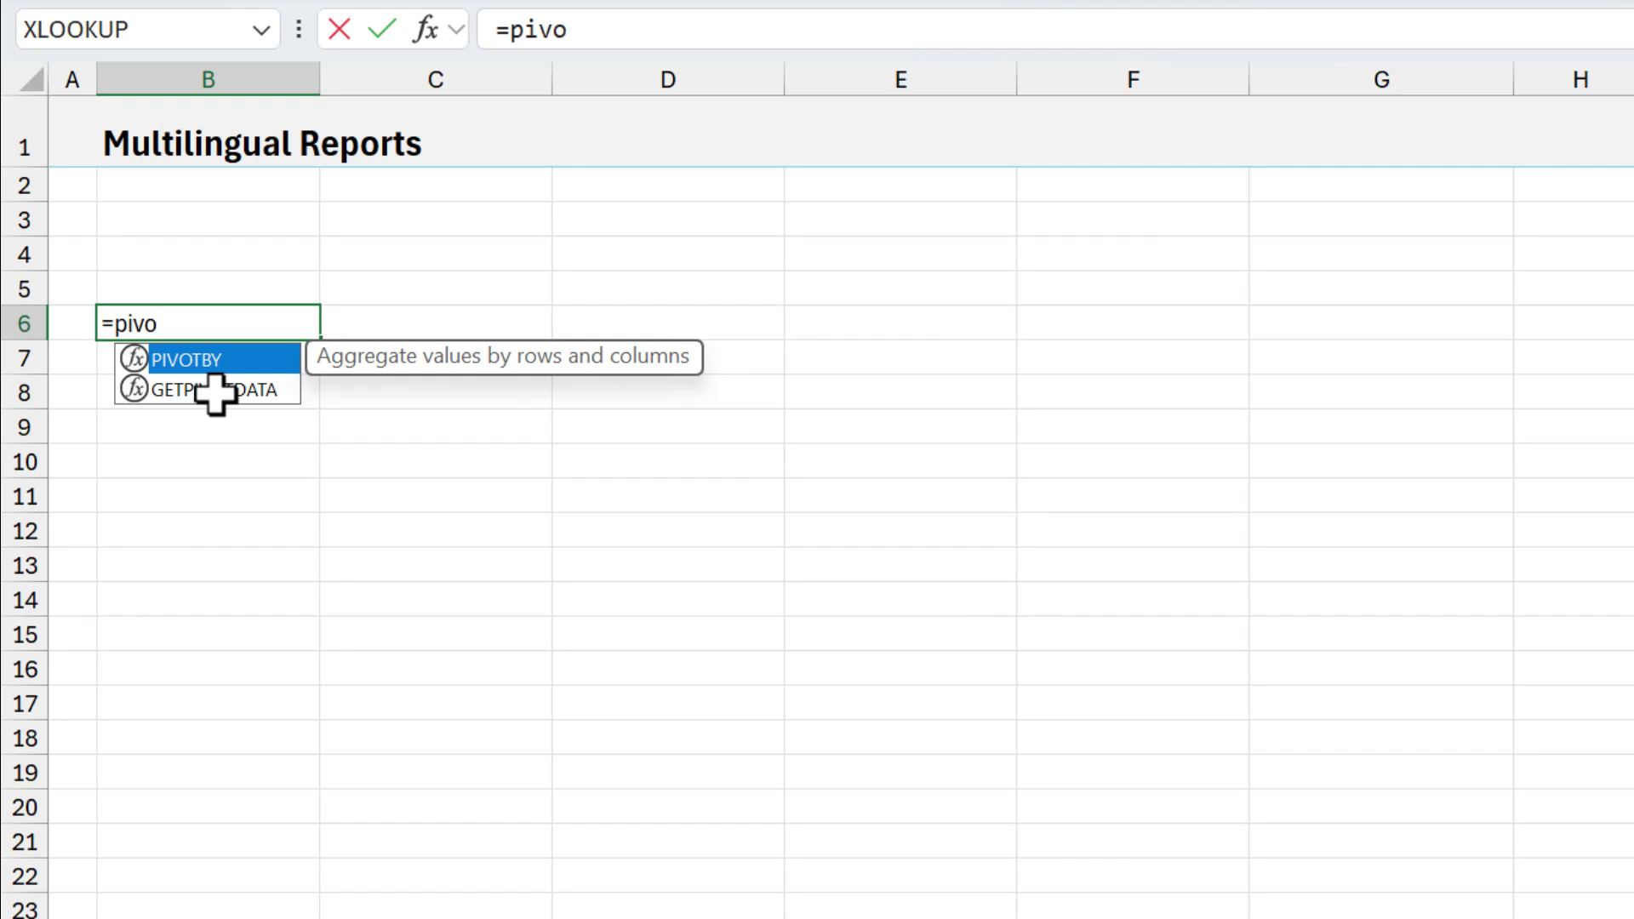
key(Tab)
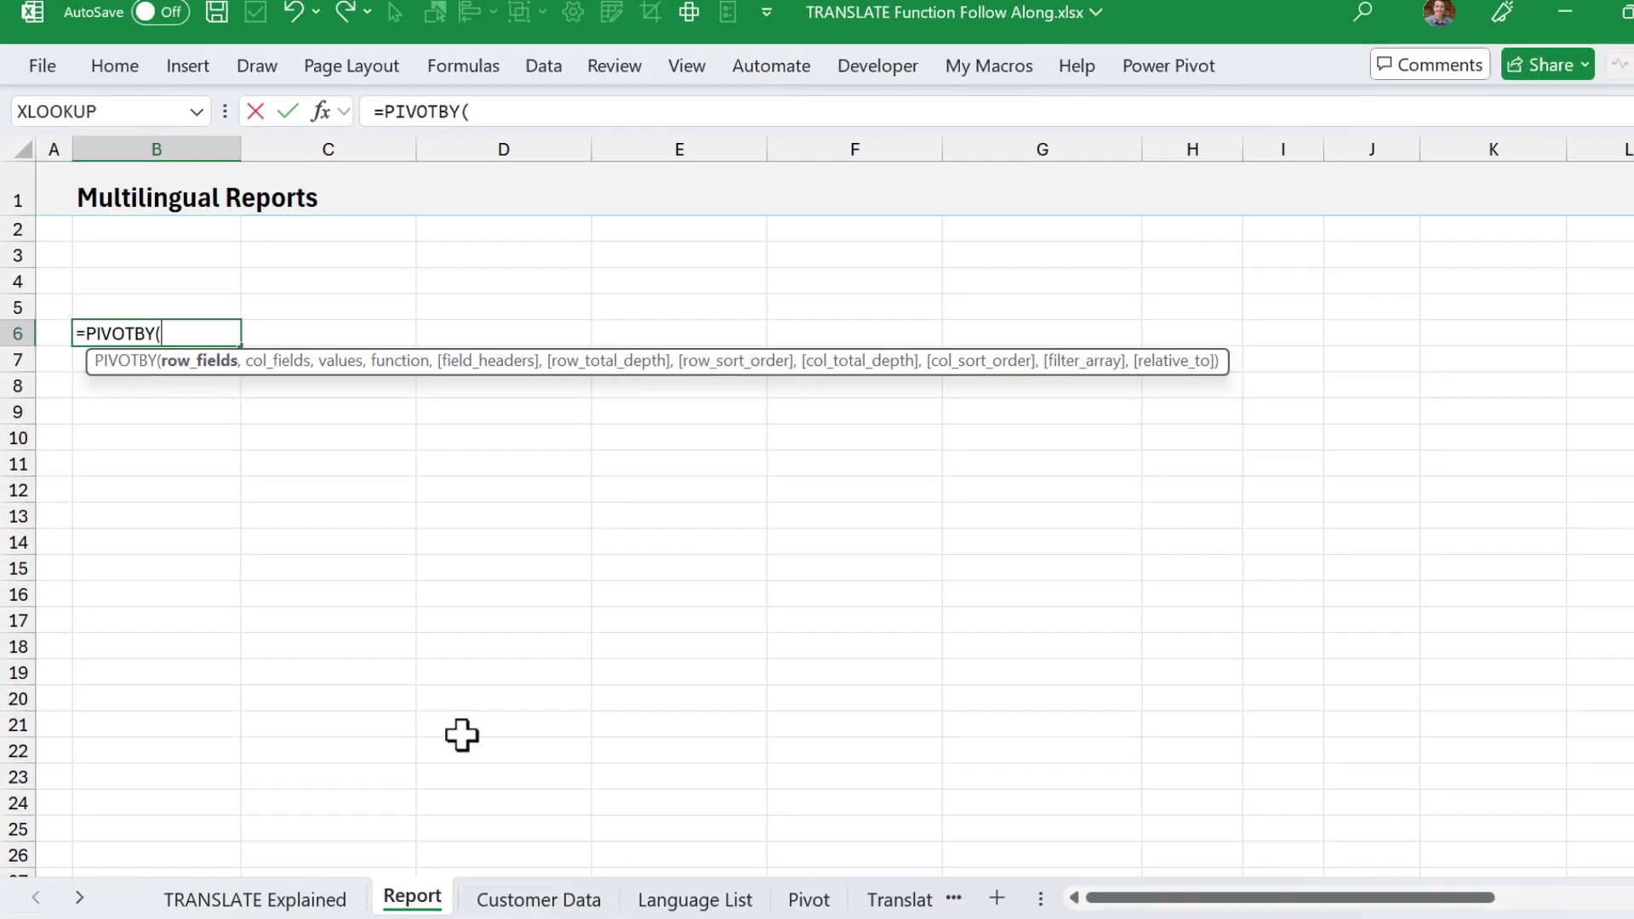
click(539, 899)
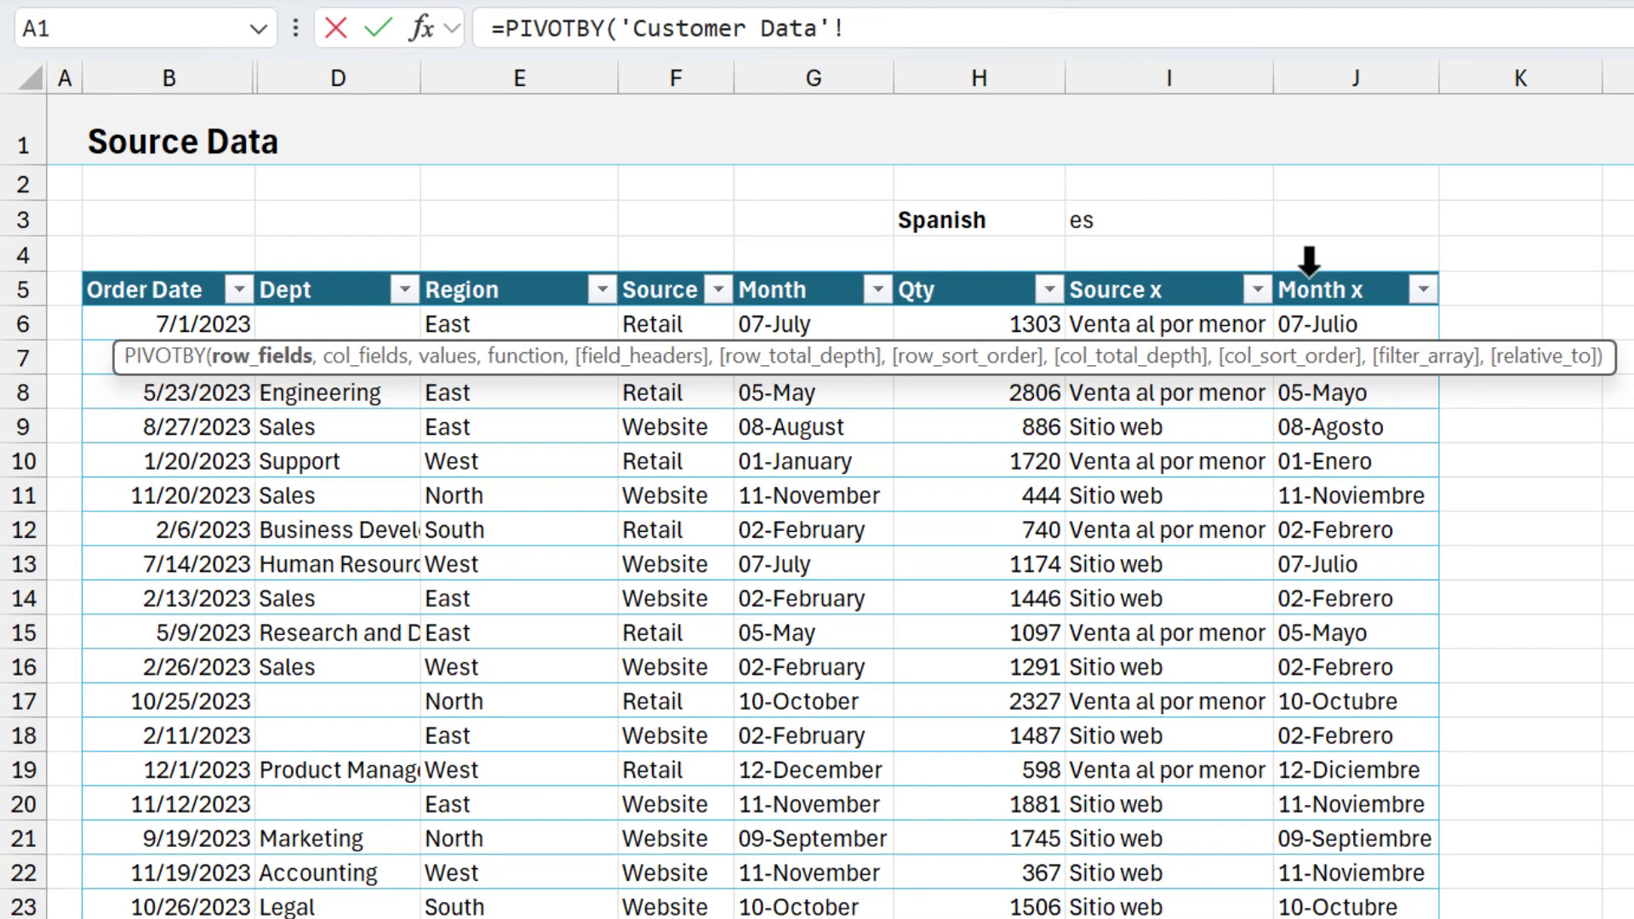
click(1309, 259)
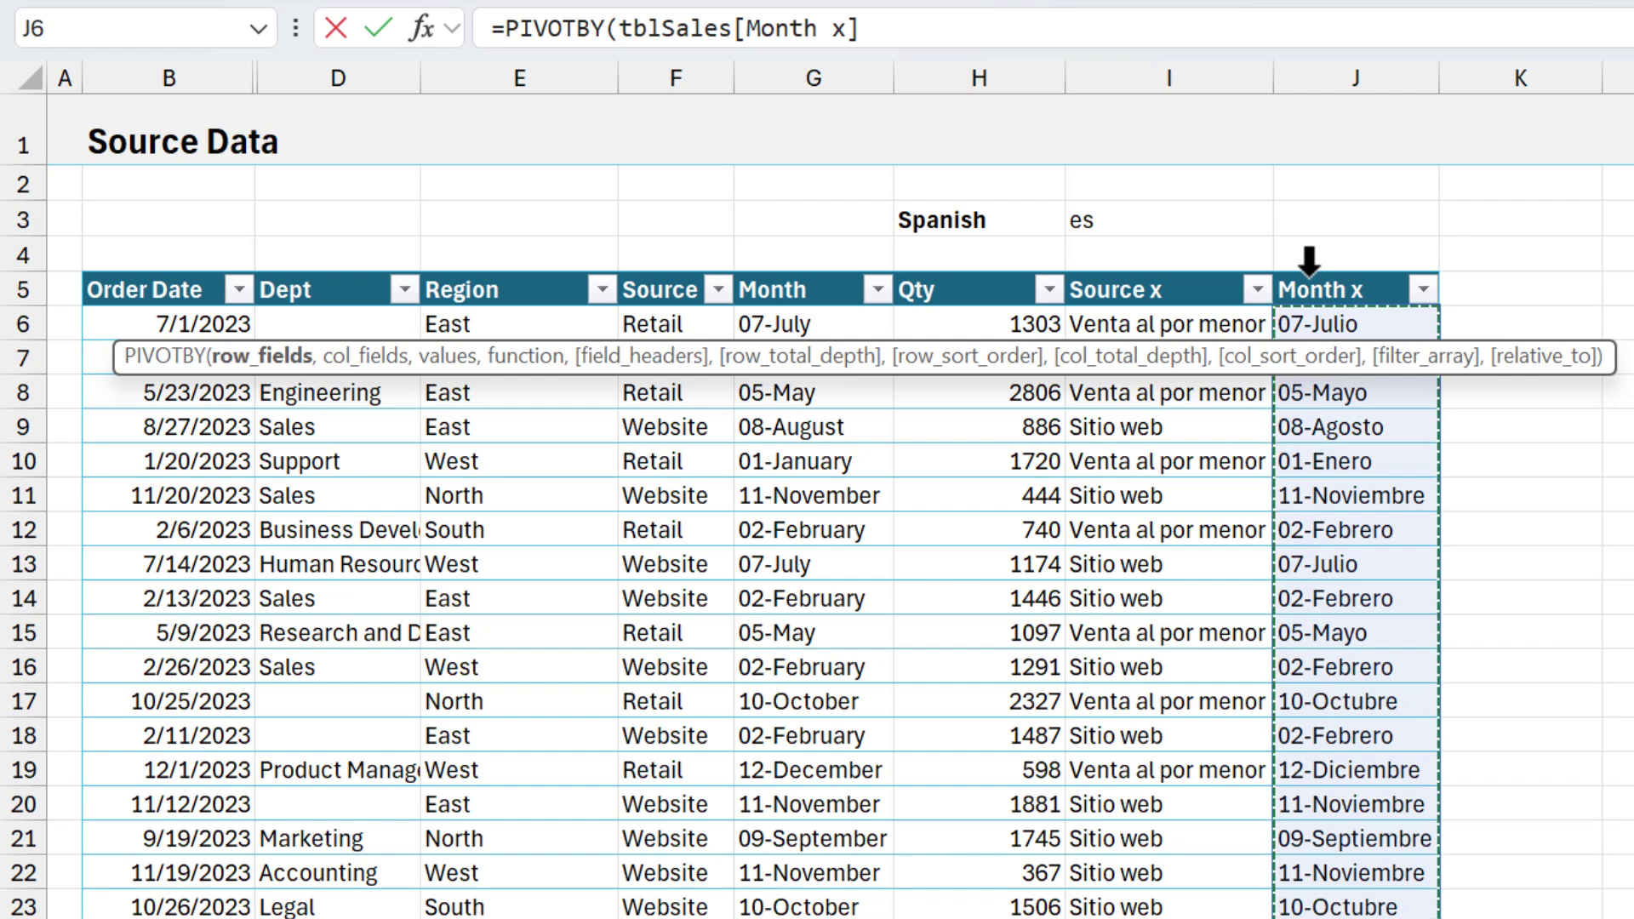
text(,)
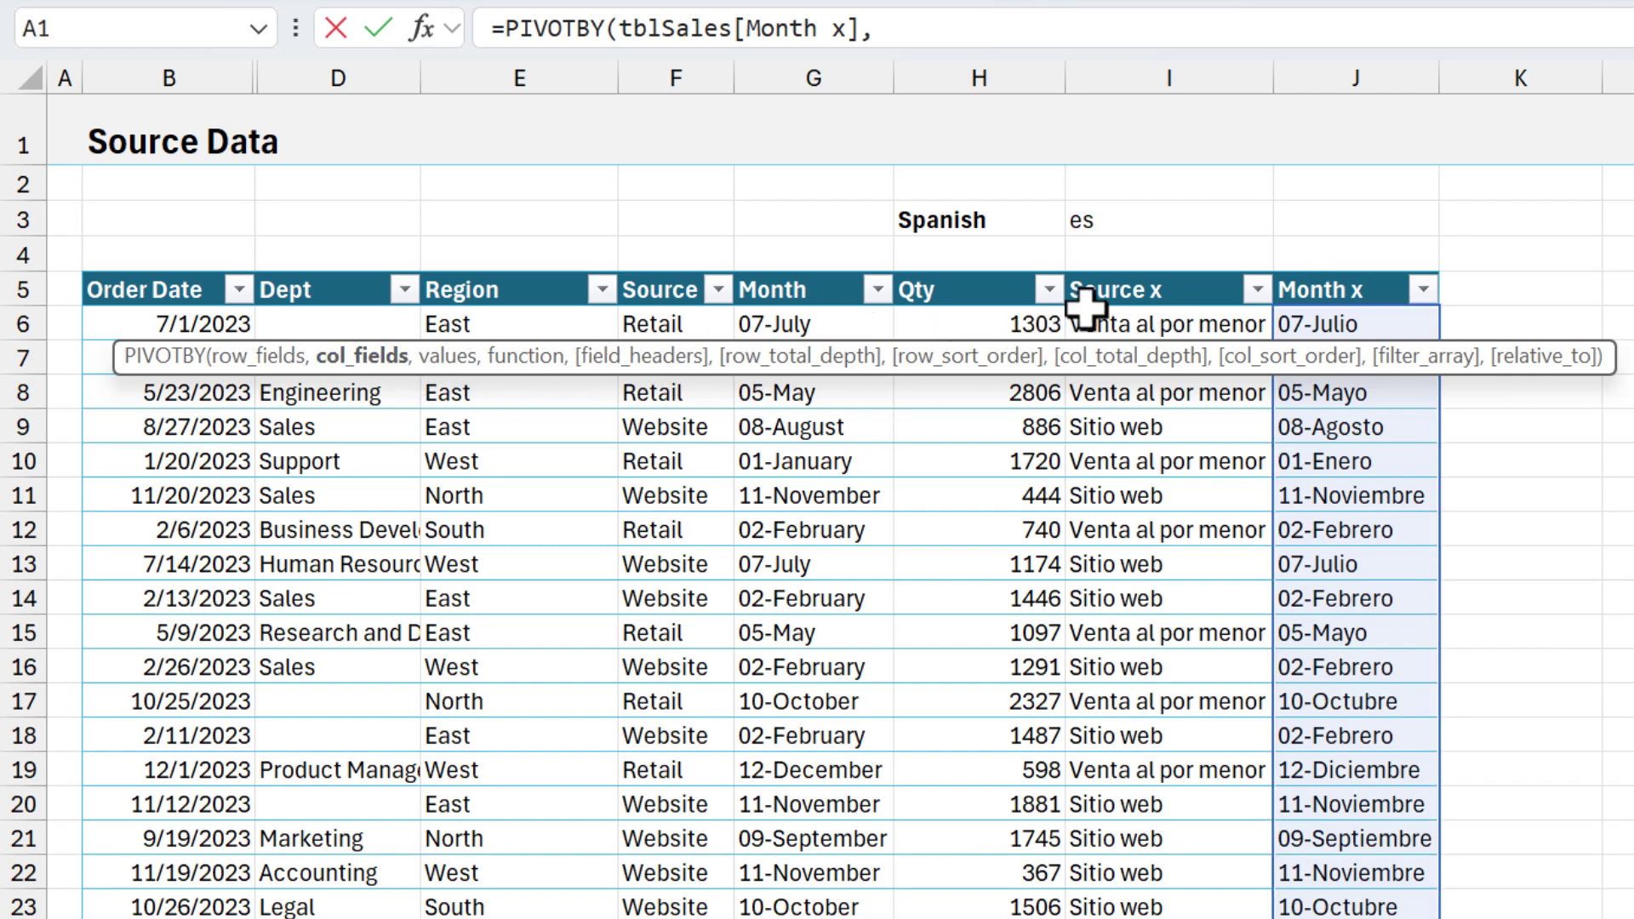
click(1120, 260)
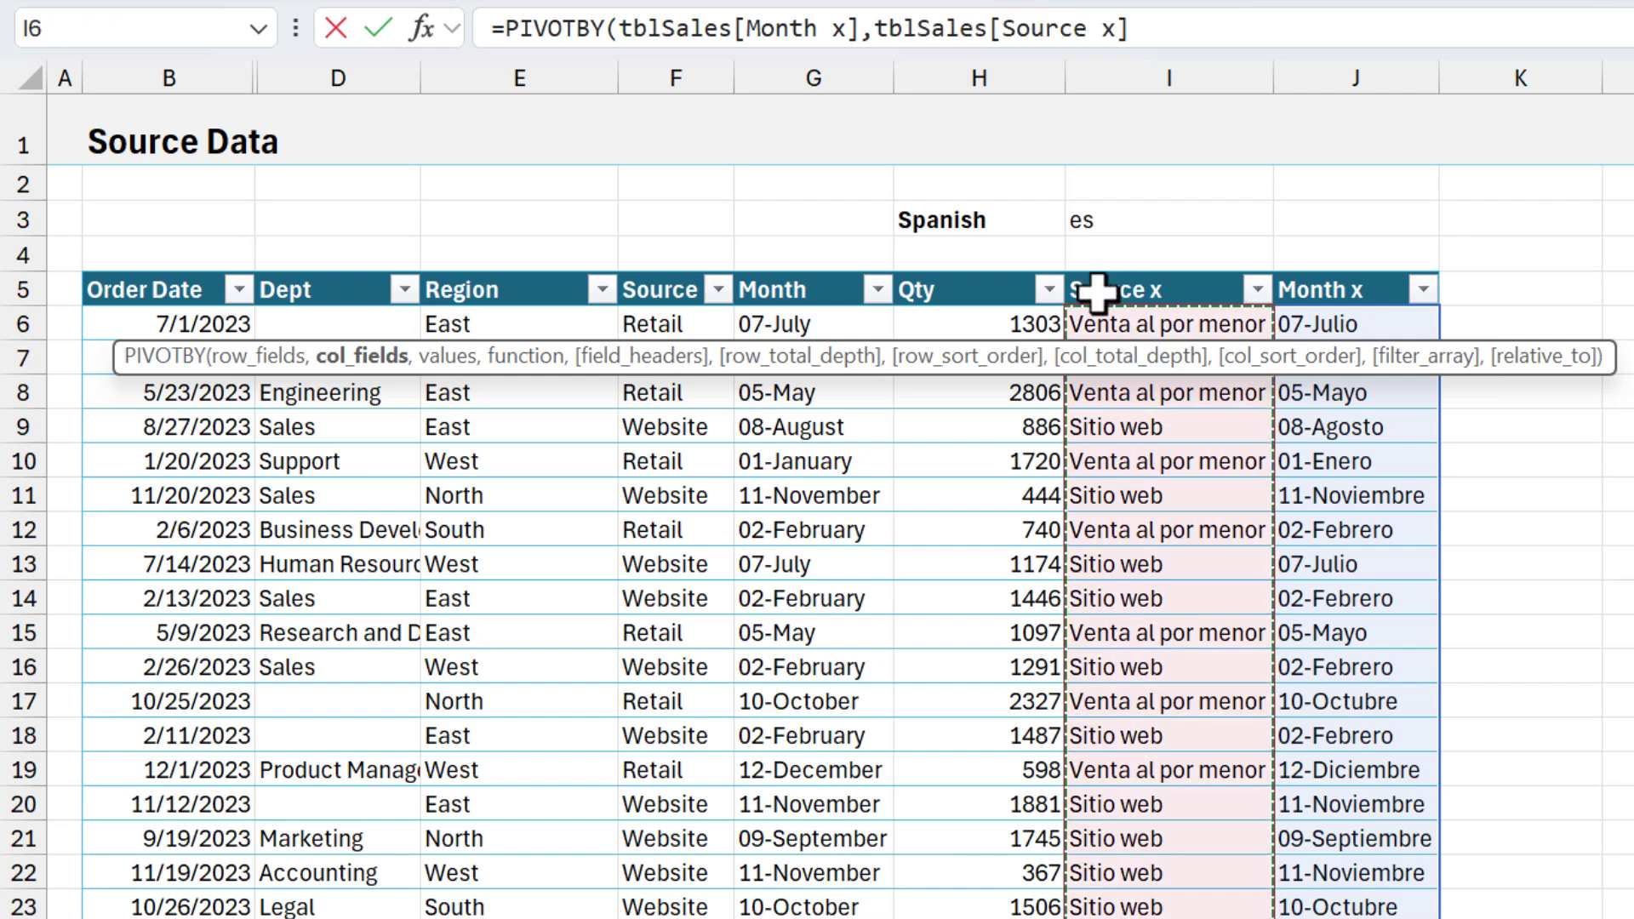
text(,)
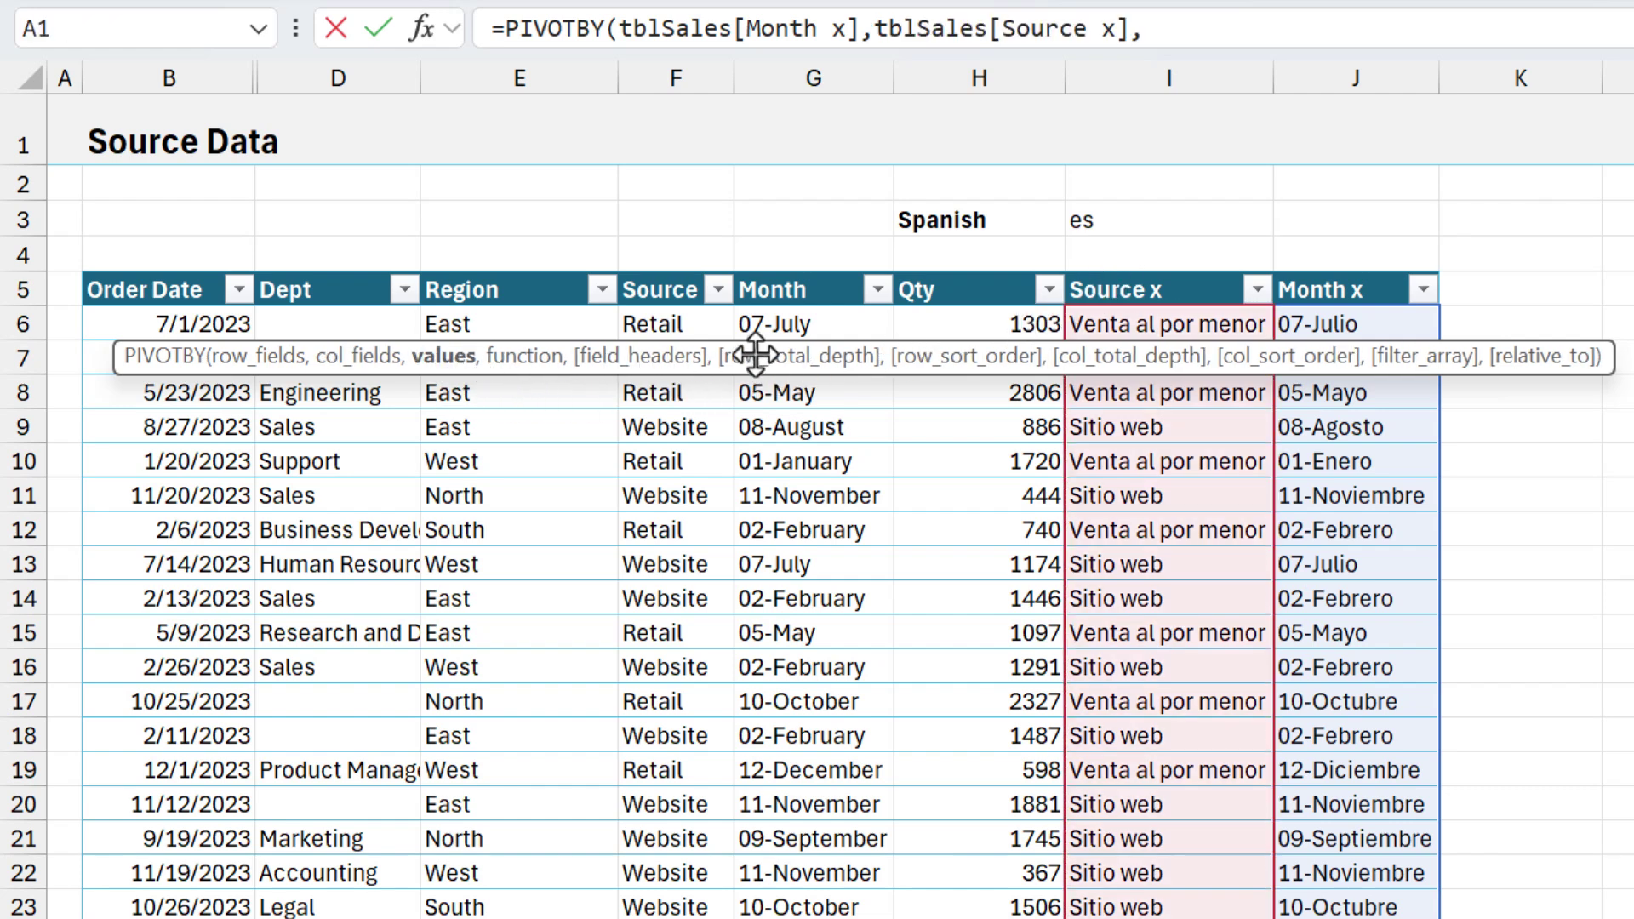
click(951, 264)
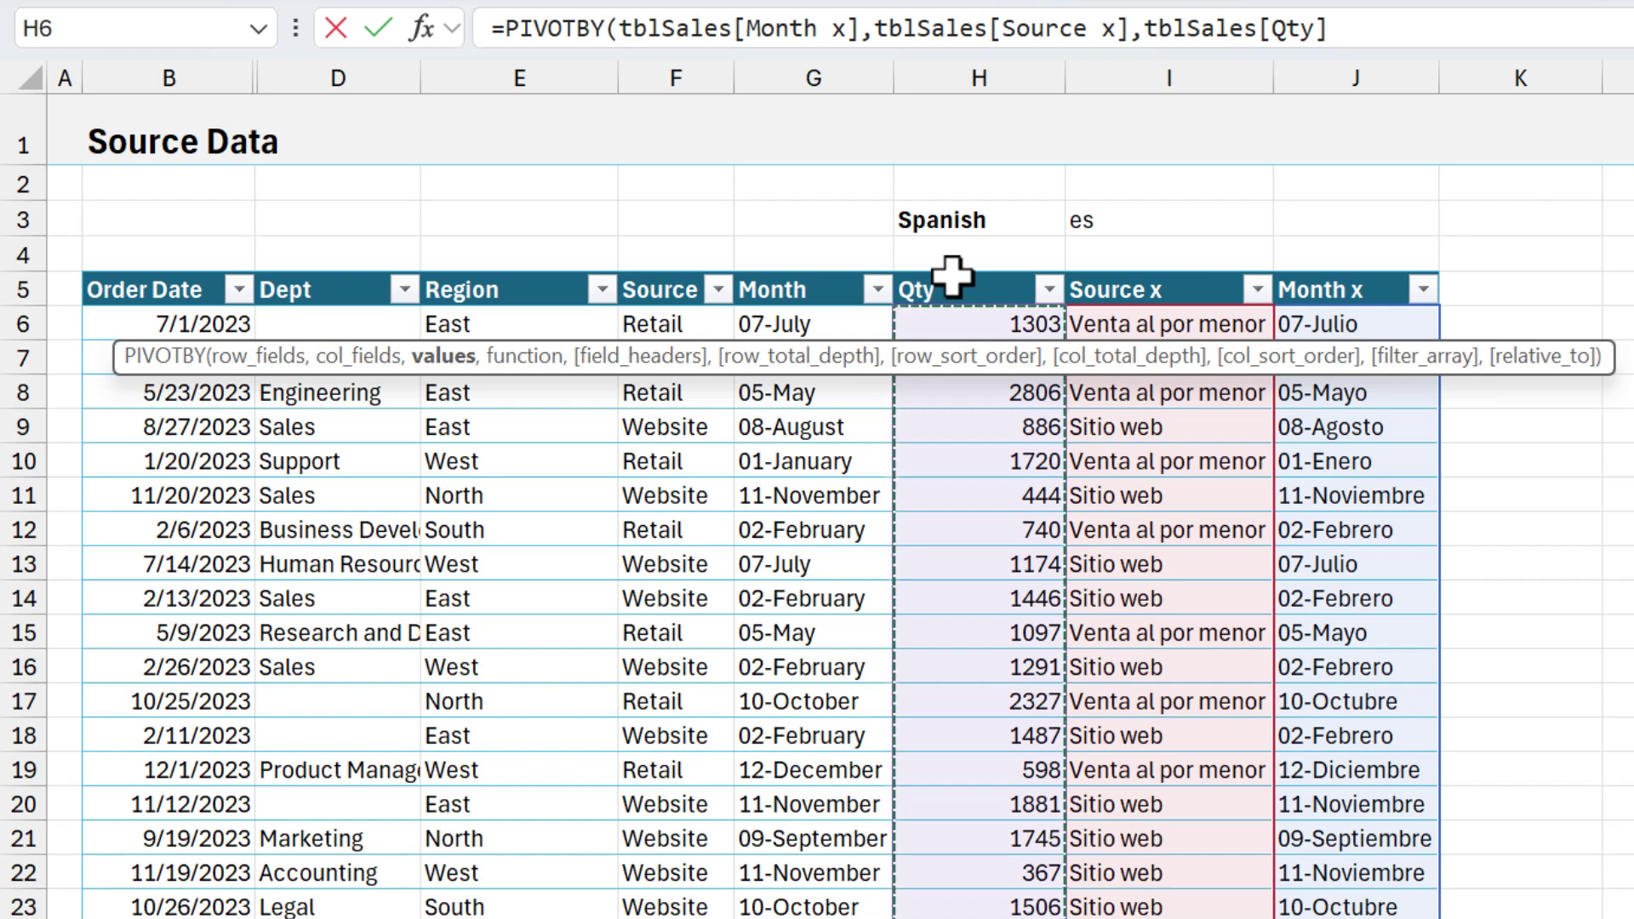
text(,)
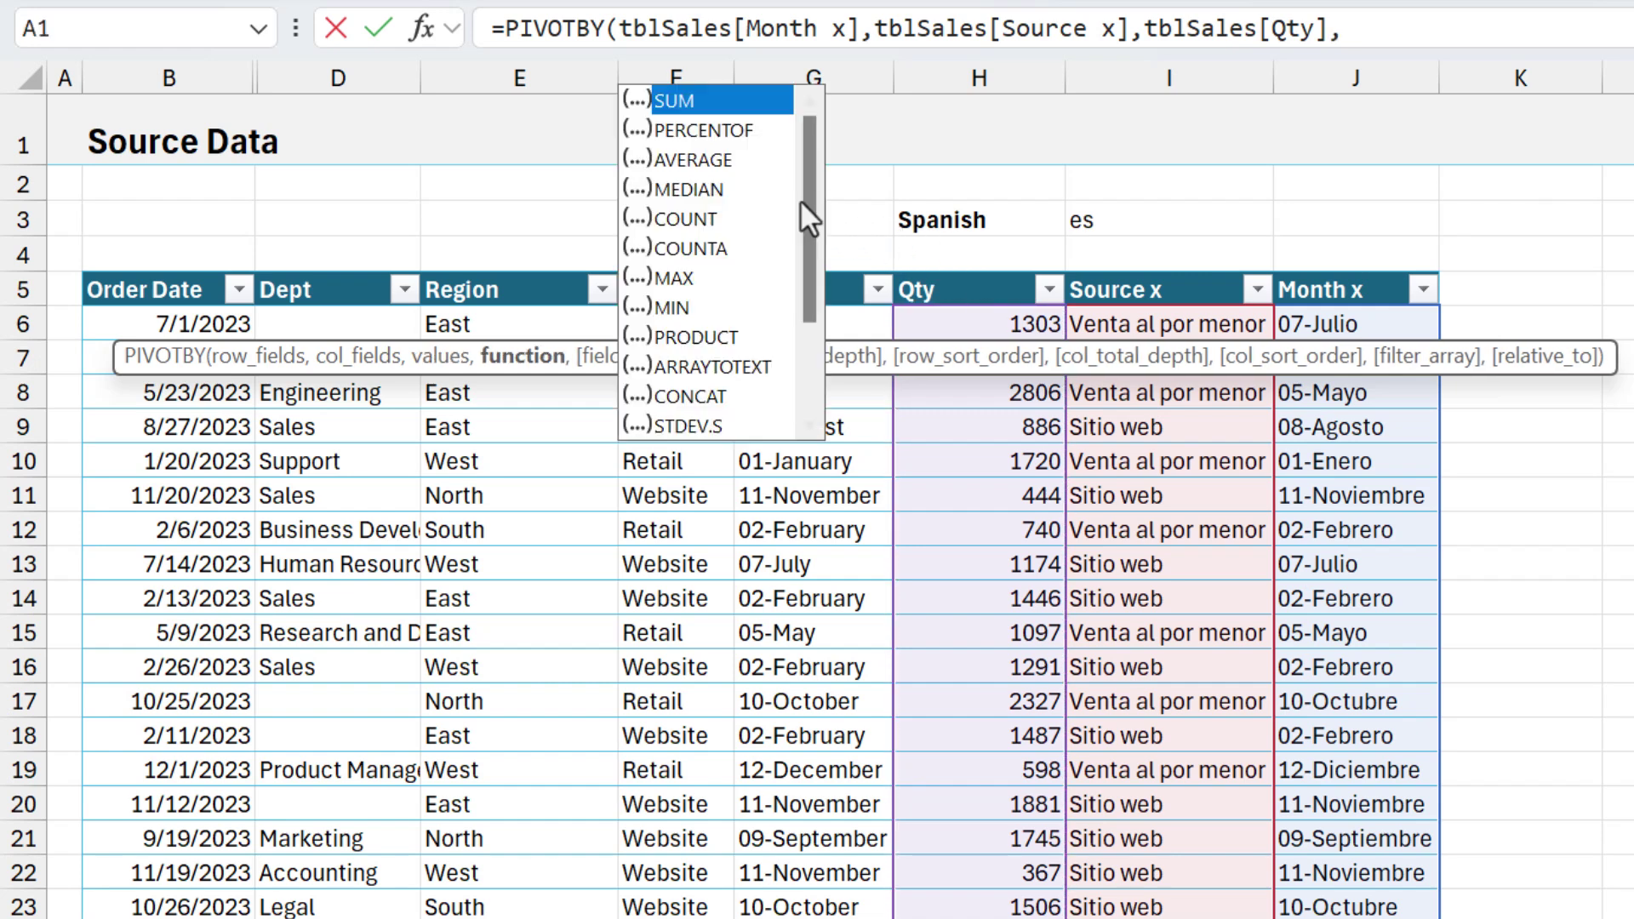
text(sum)
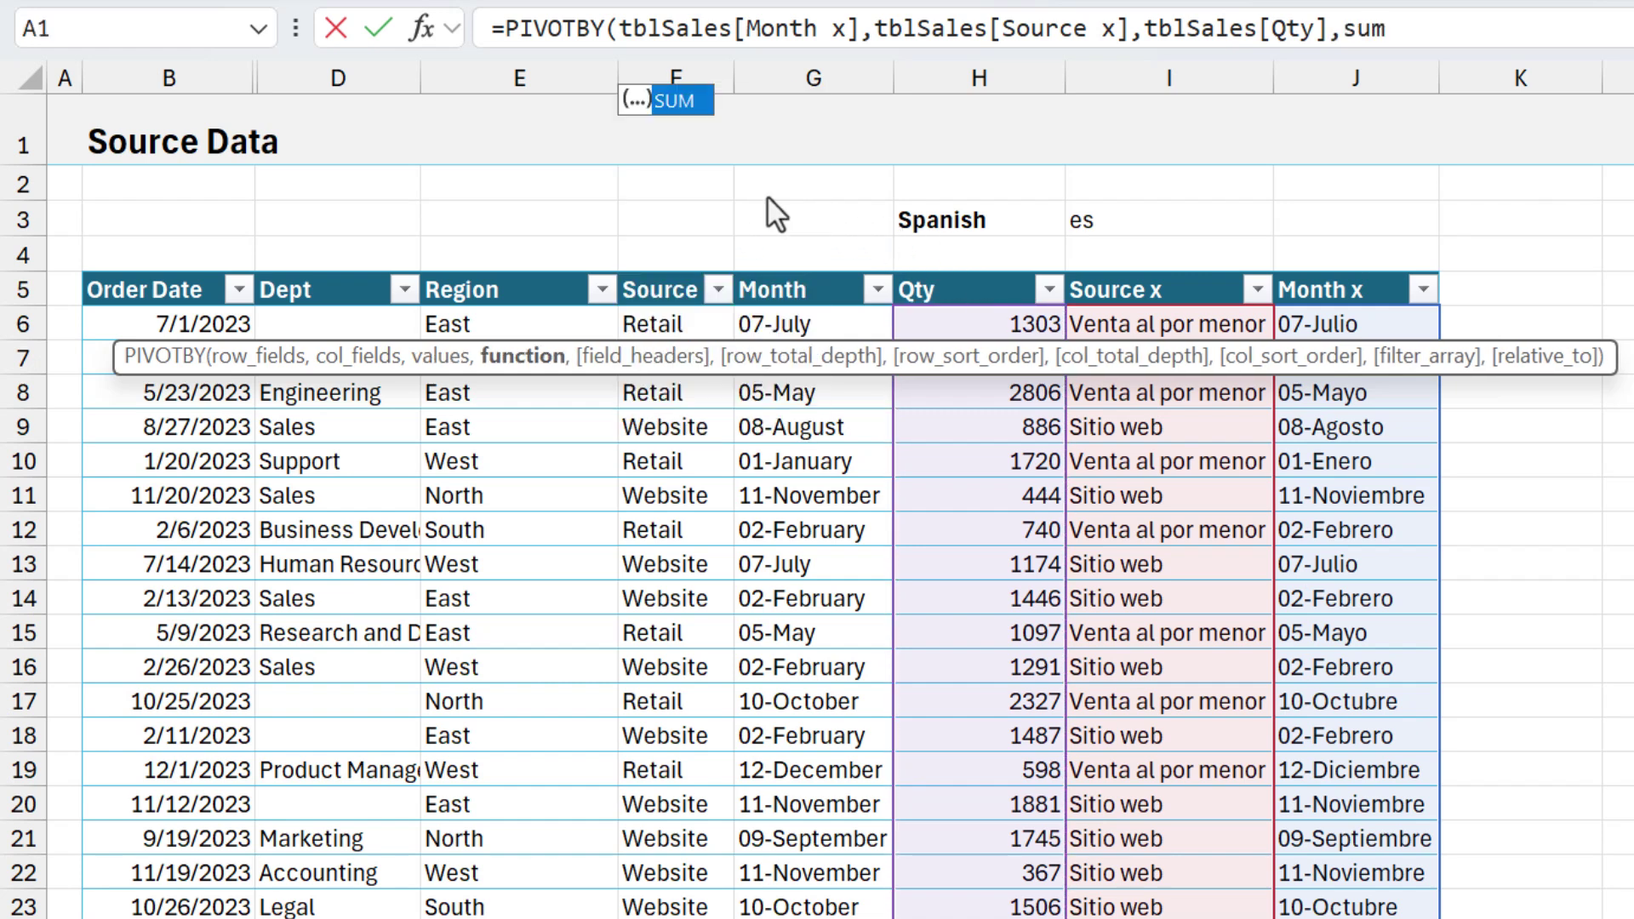
key(Return)
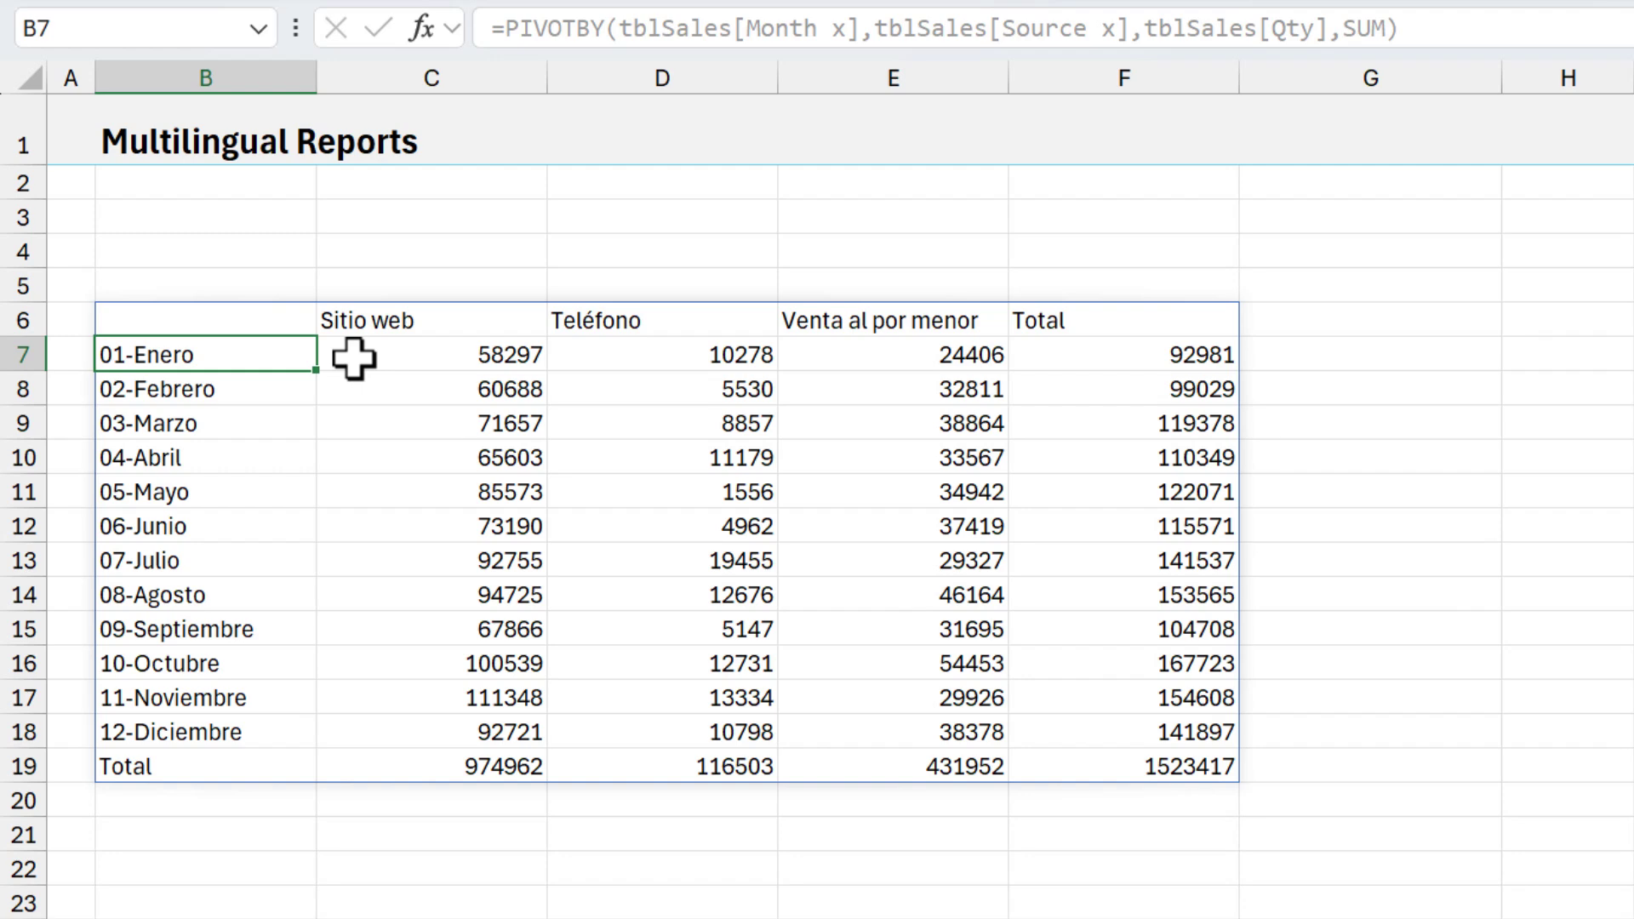
Step: Bold the pivot report's header row B6:F6 and its row labels B6:B19
drag(255, 321, 1060, 318)
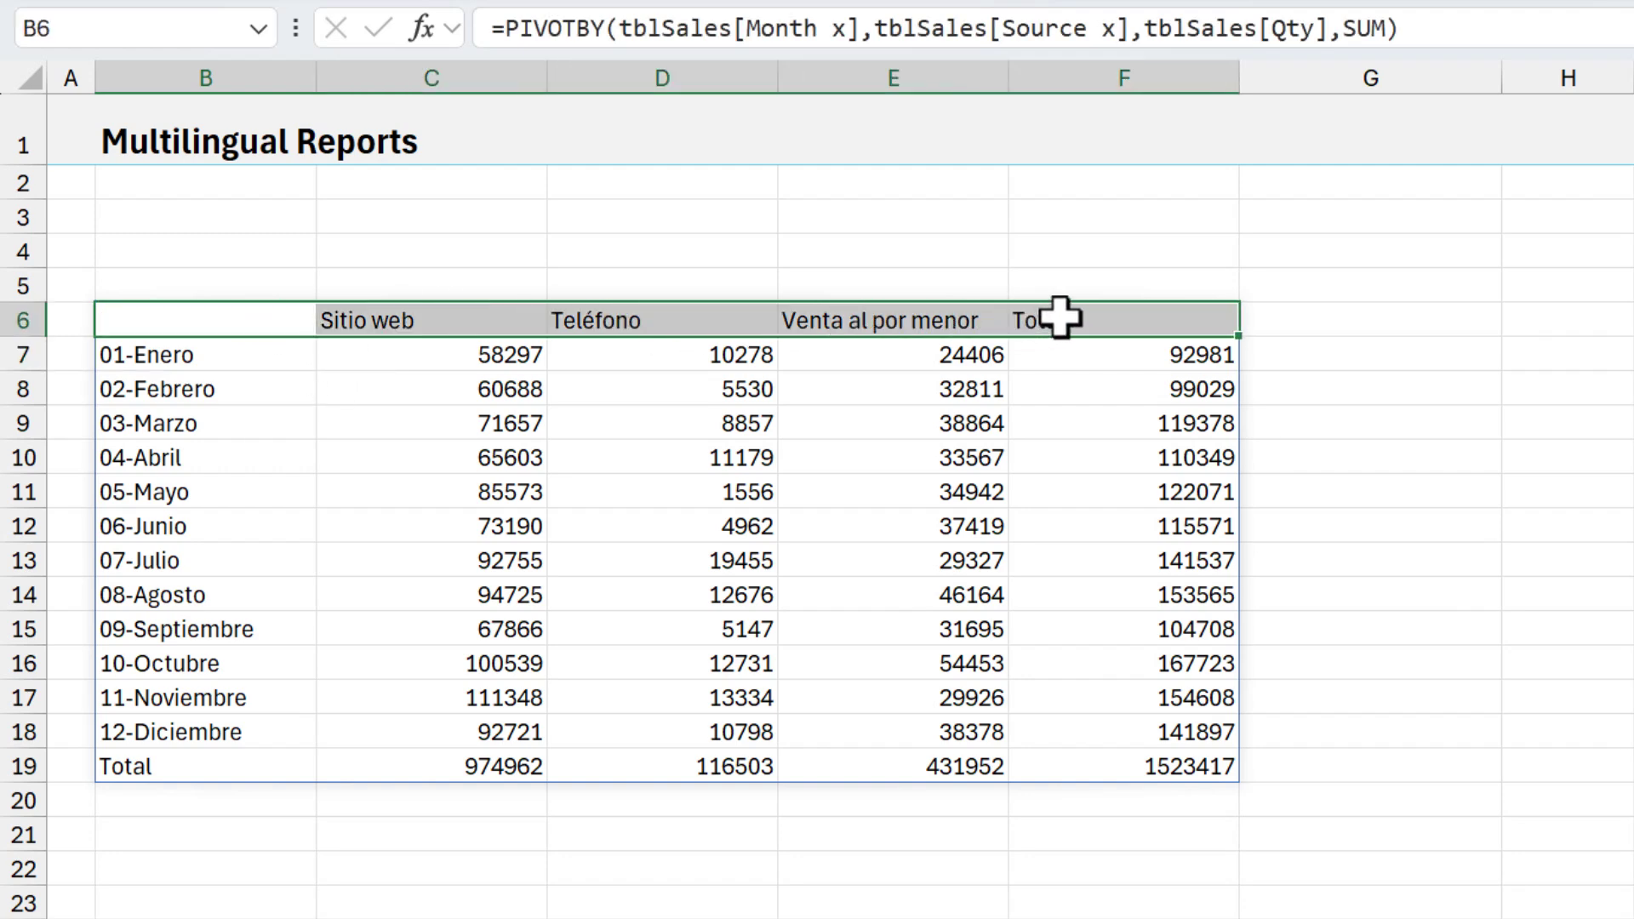
key(ctrl+b)
drag(241, 321, 231, 767)
key(ctrl+b)
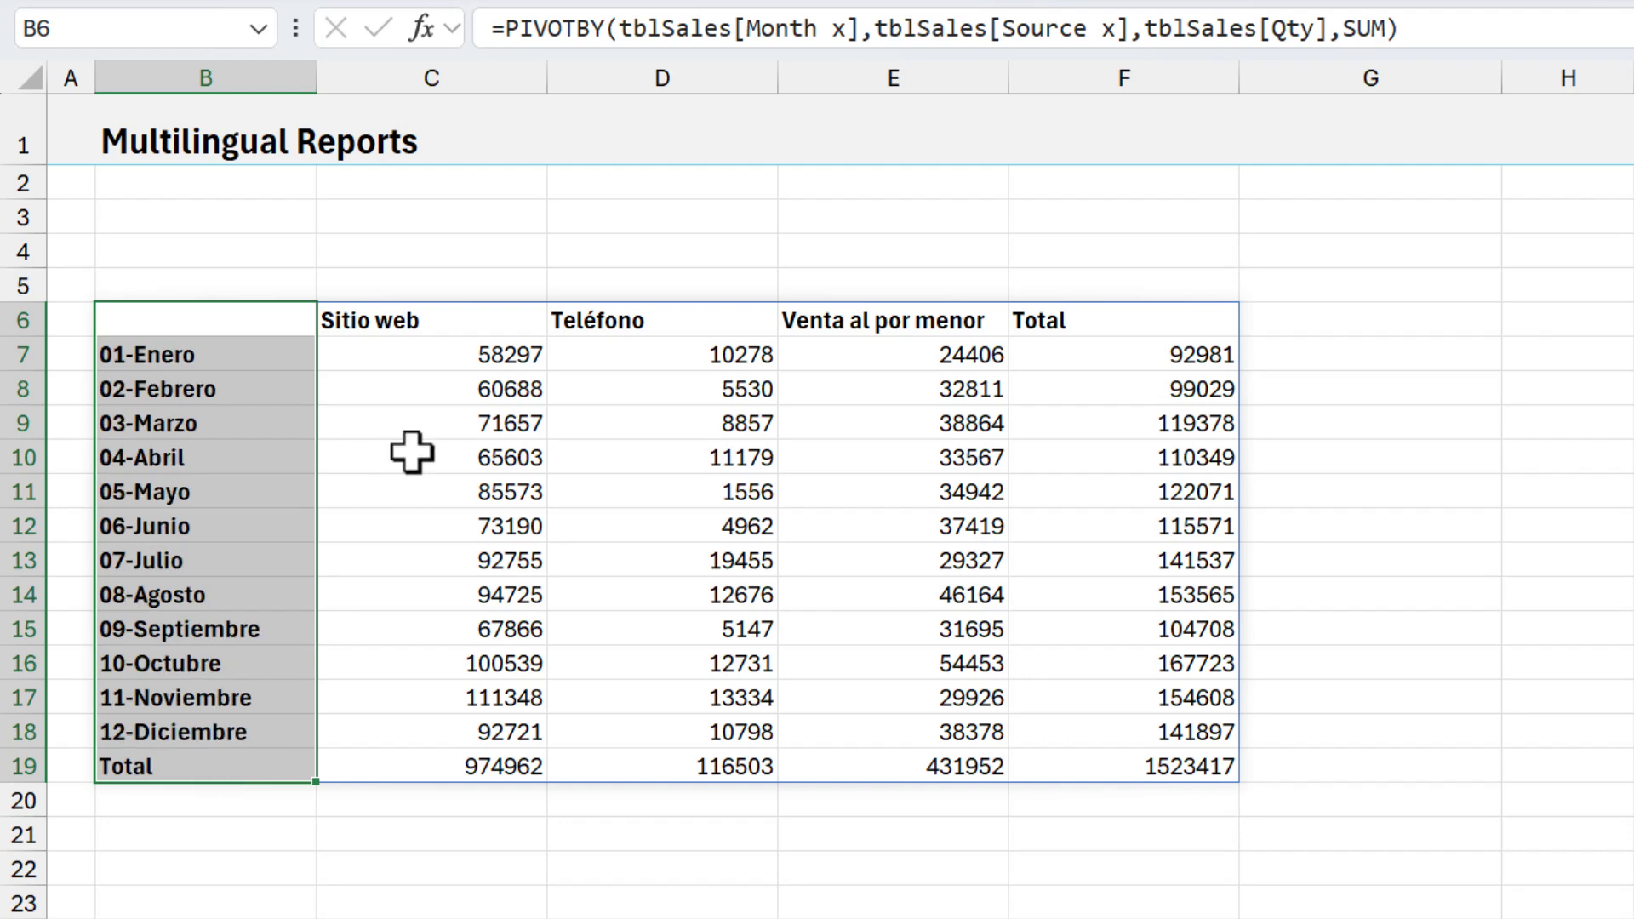
Step: Format the report values in C7:F19 with thousands separators and no decimal places
drag(456, 350, 1131, 774)
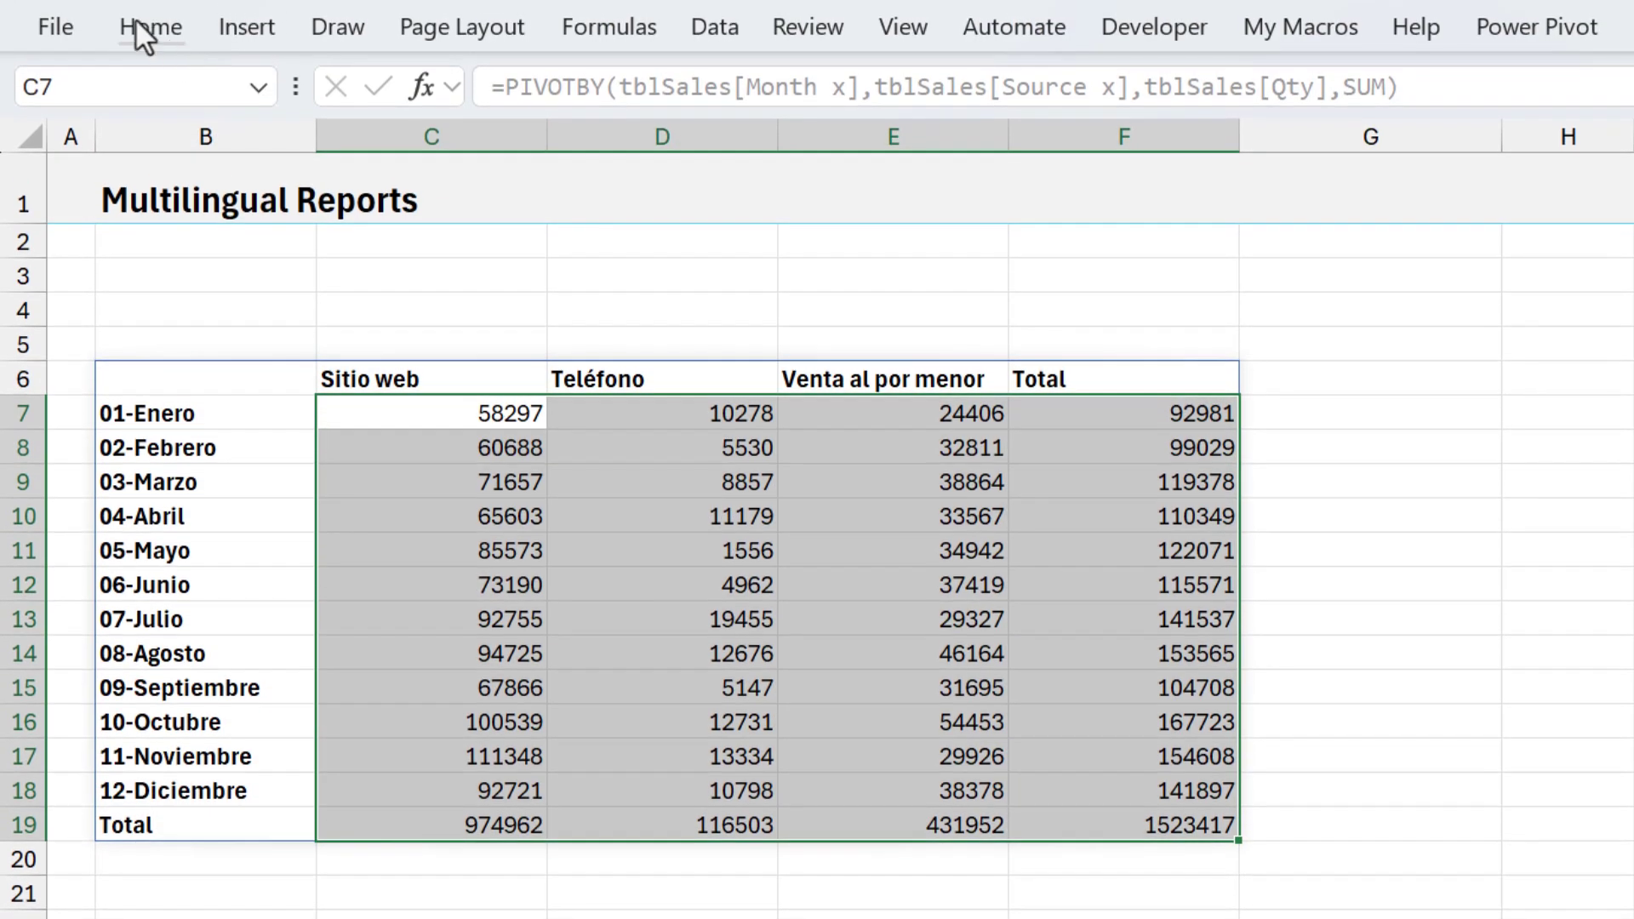
click(148, 27)
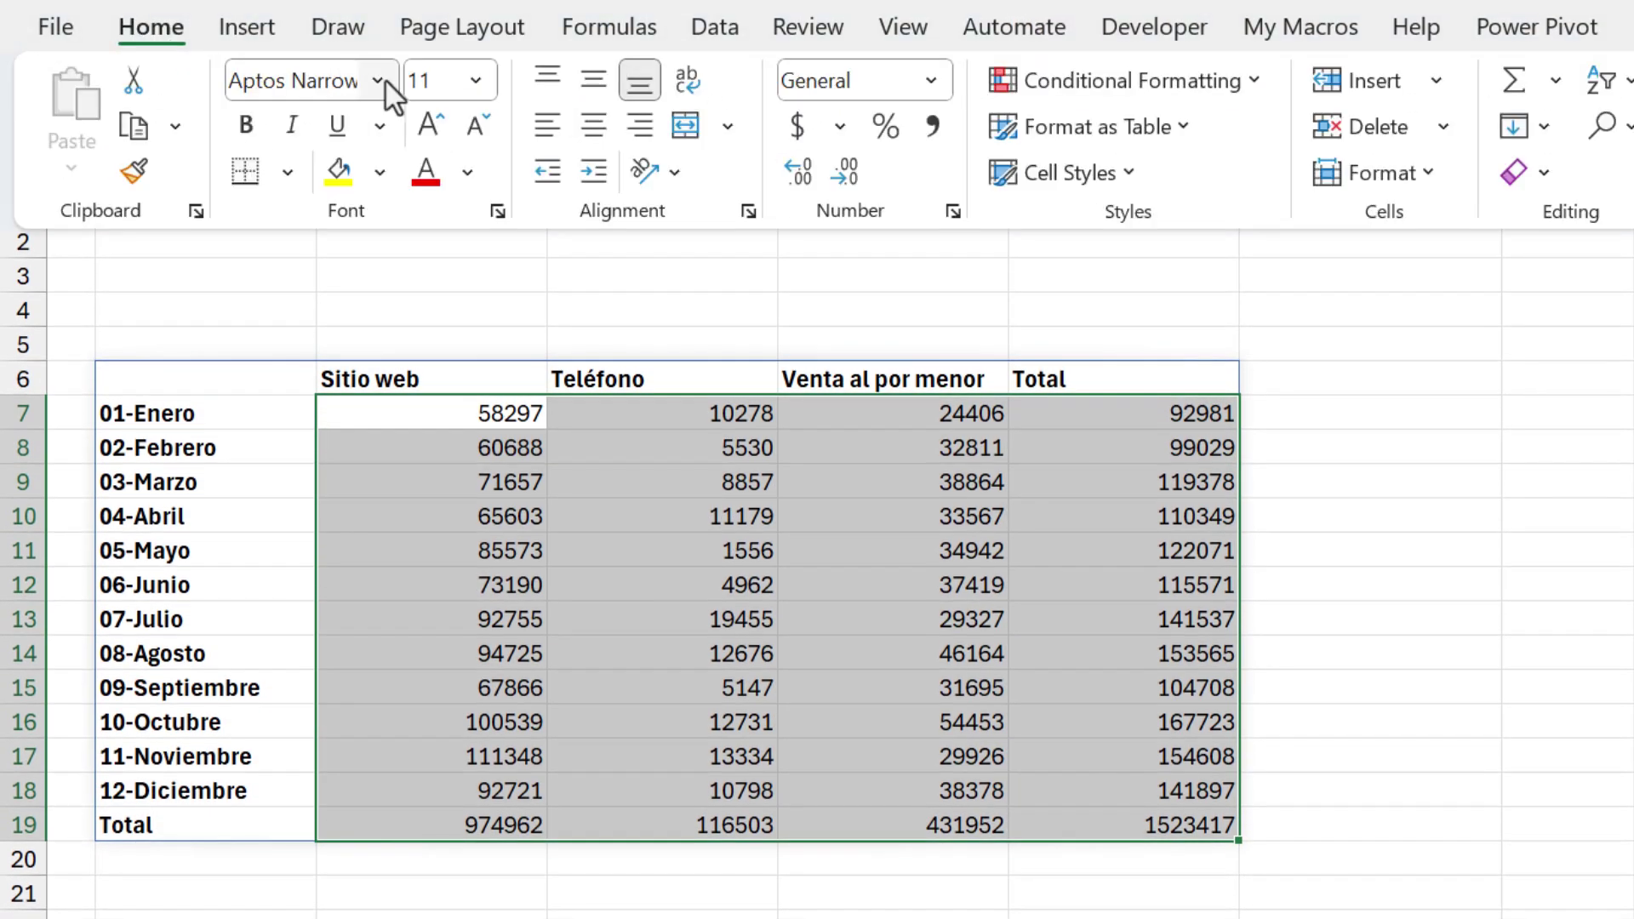
click(931, 128)
click(843, 173)
click(843, 173)
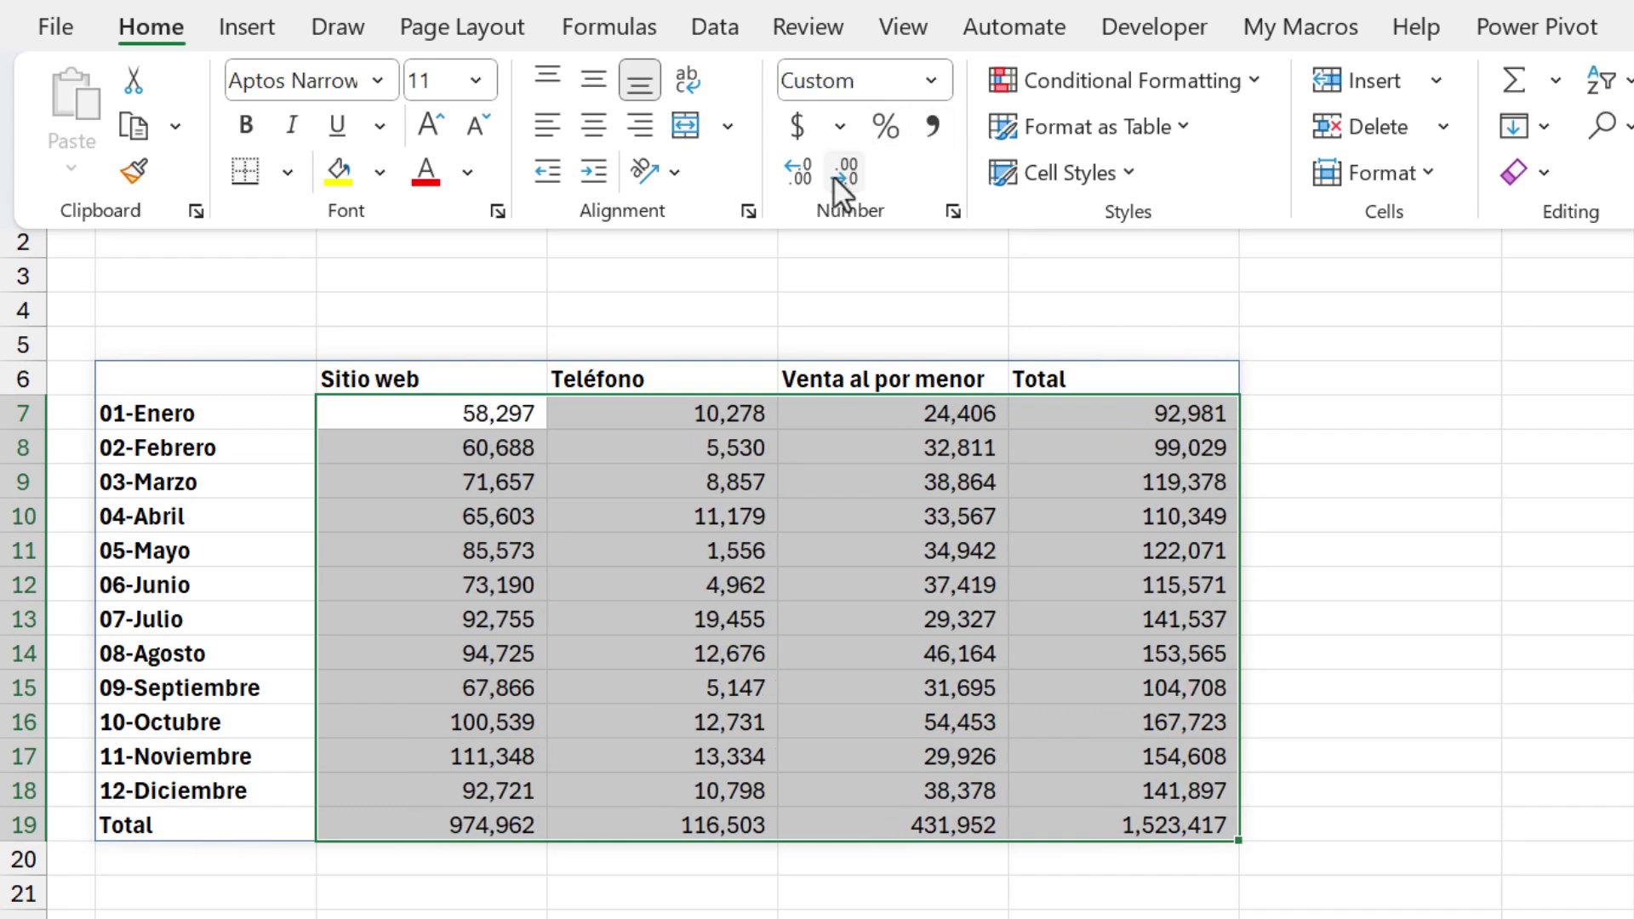
click(447, 277)
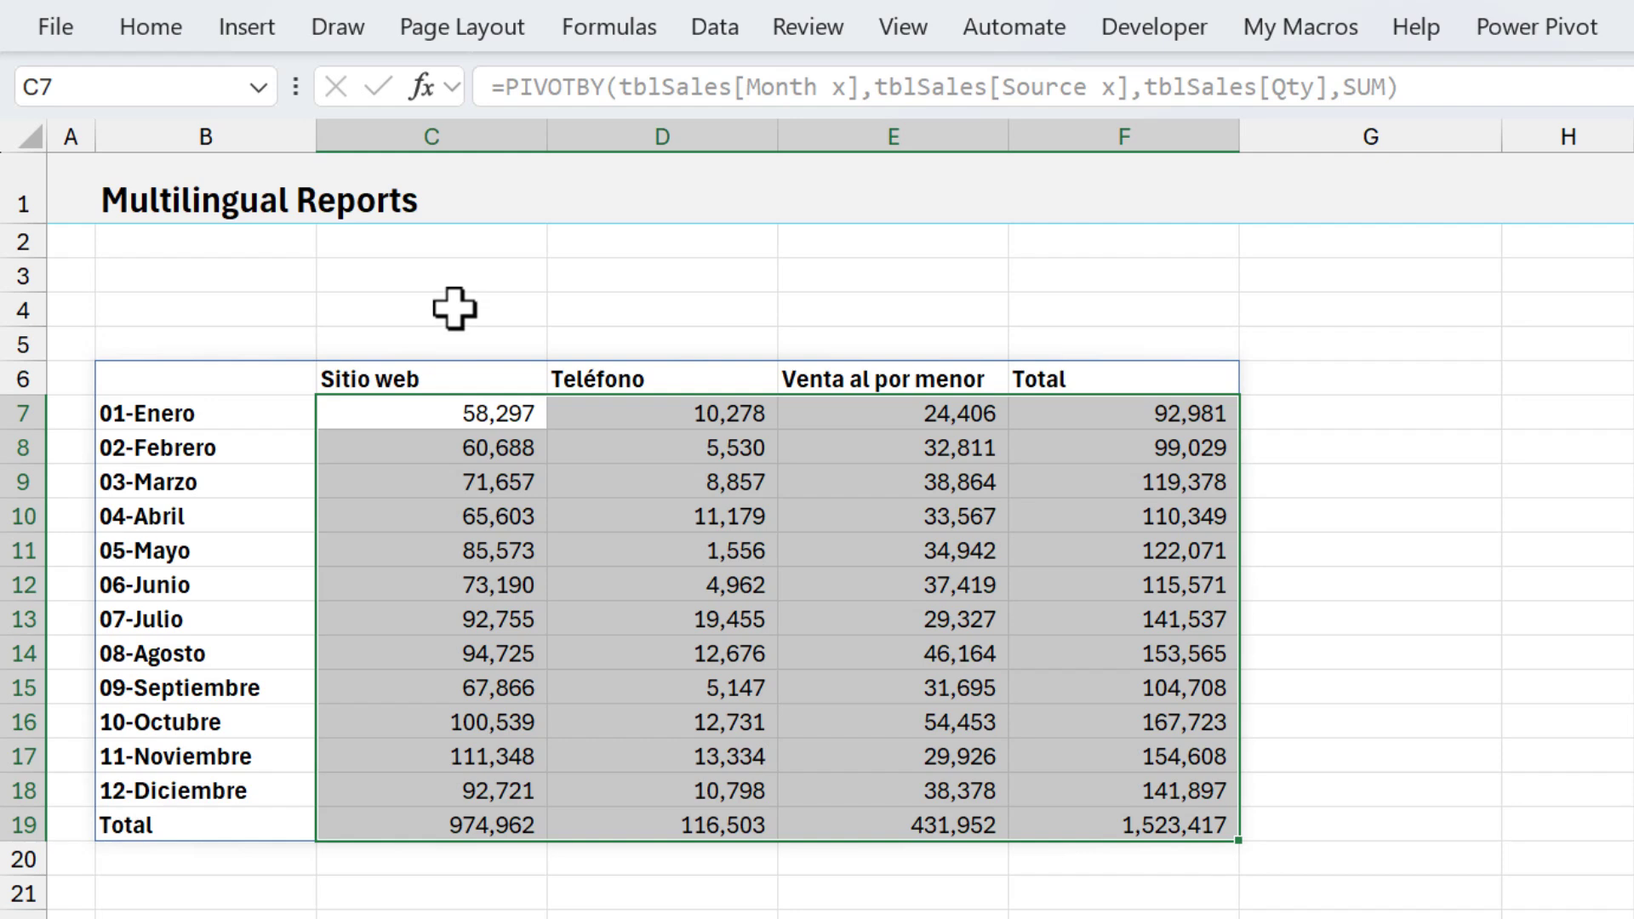
Step: Enter the label "Language:" in cell C4 above the report
click(455, 308)
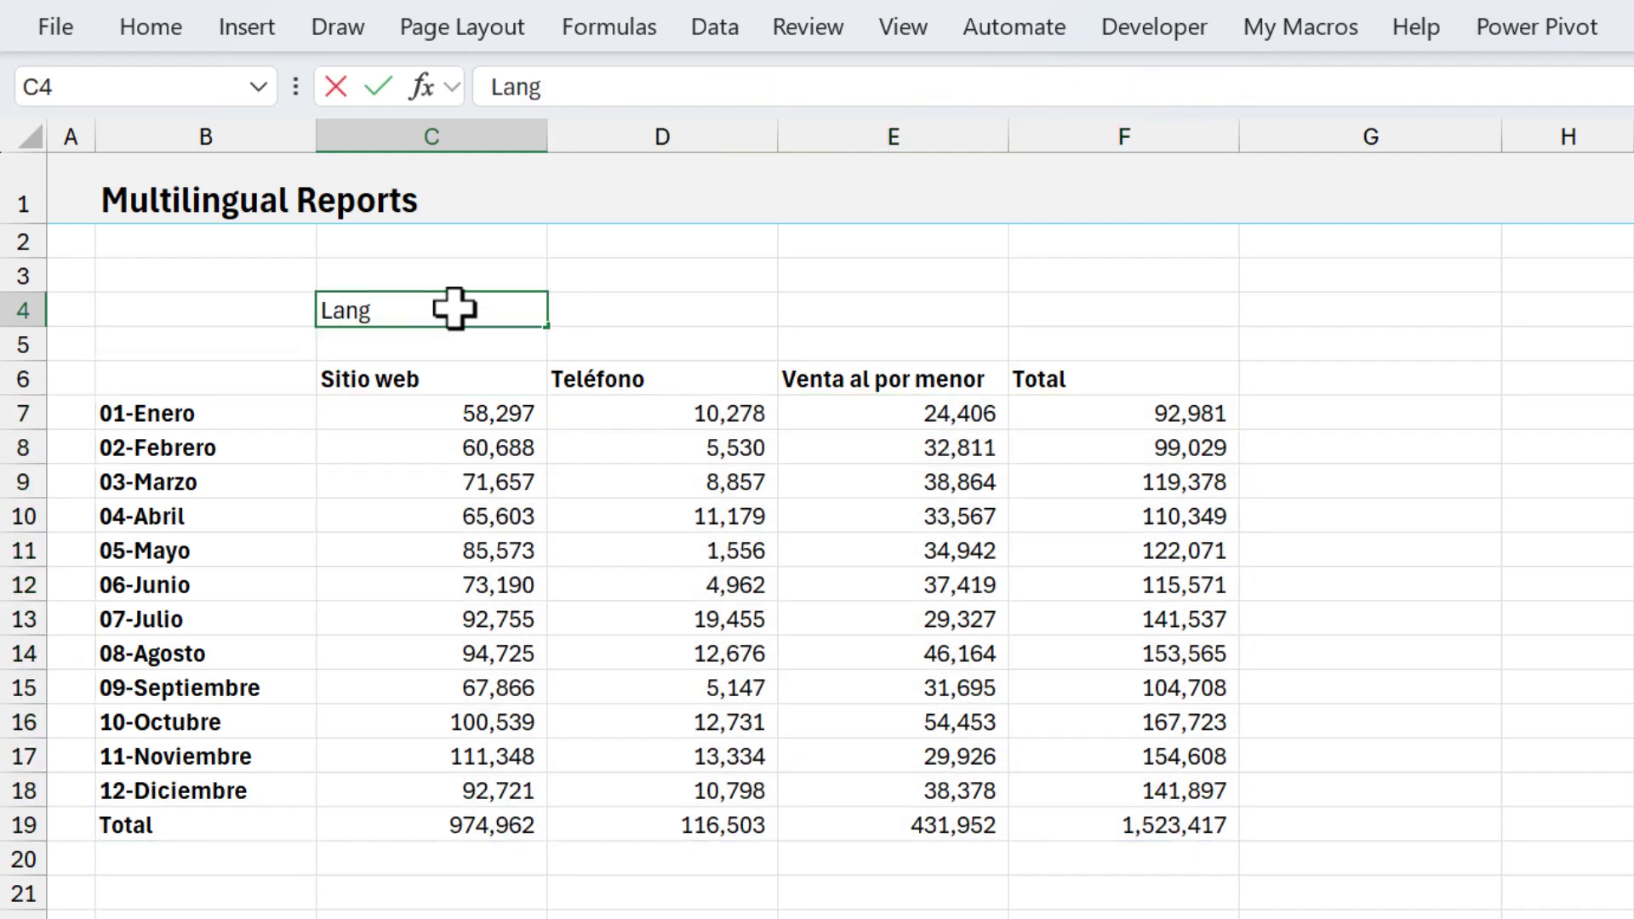
text(Language:)
key(Return)
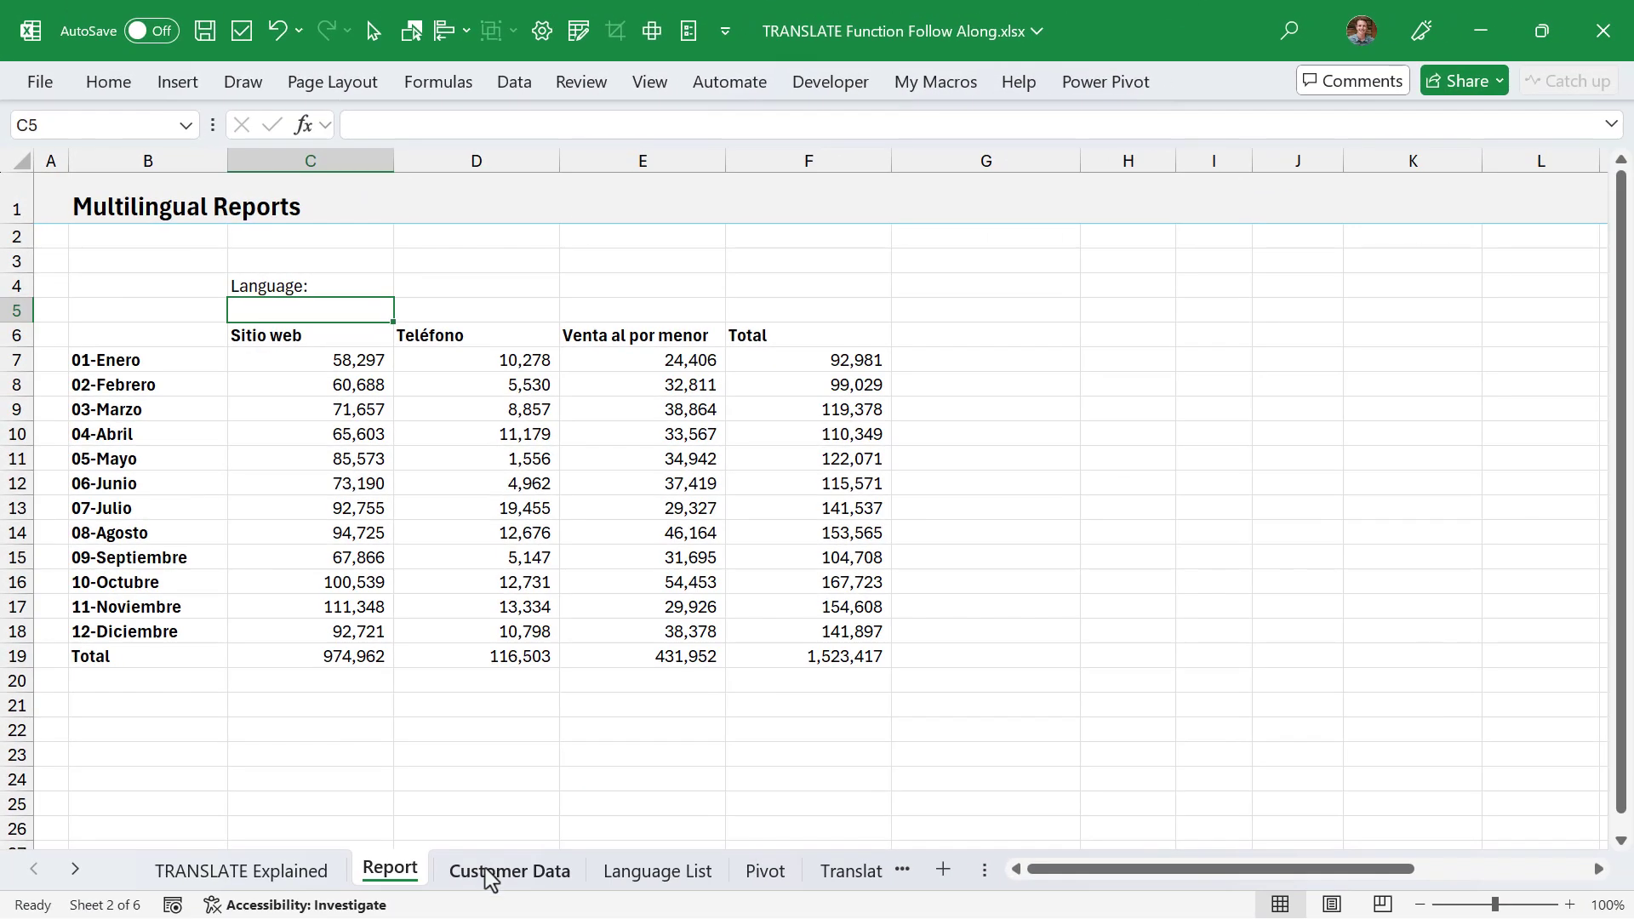
Step: Copy the language dropdown from H3 on Customer Data into D4 on the Report sheet and check its list
click(490, 879)
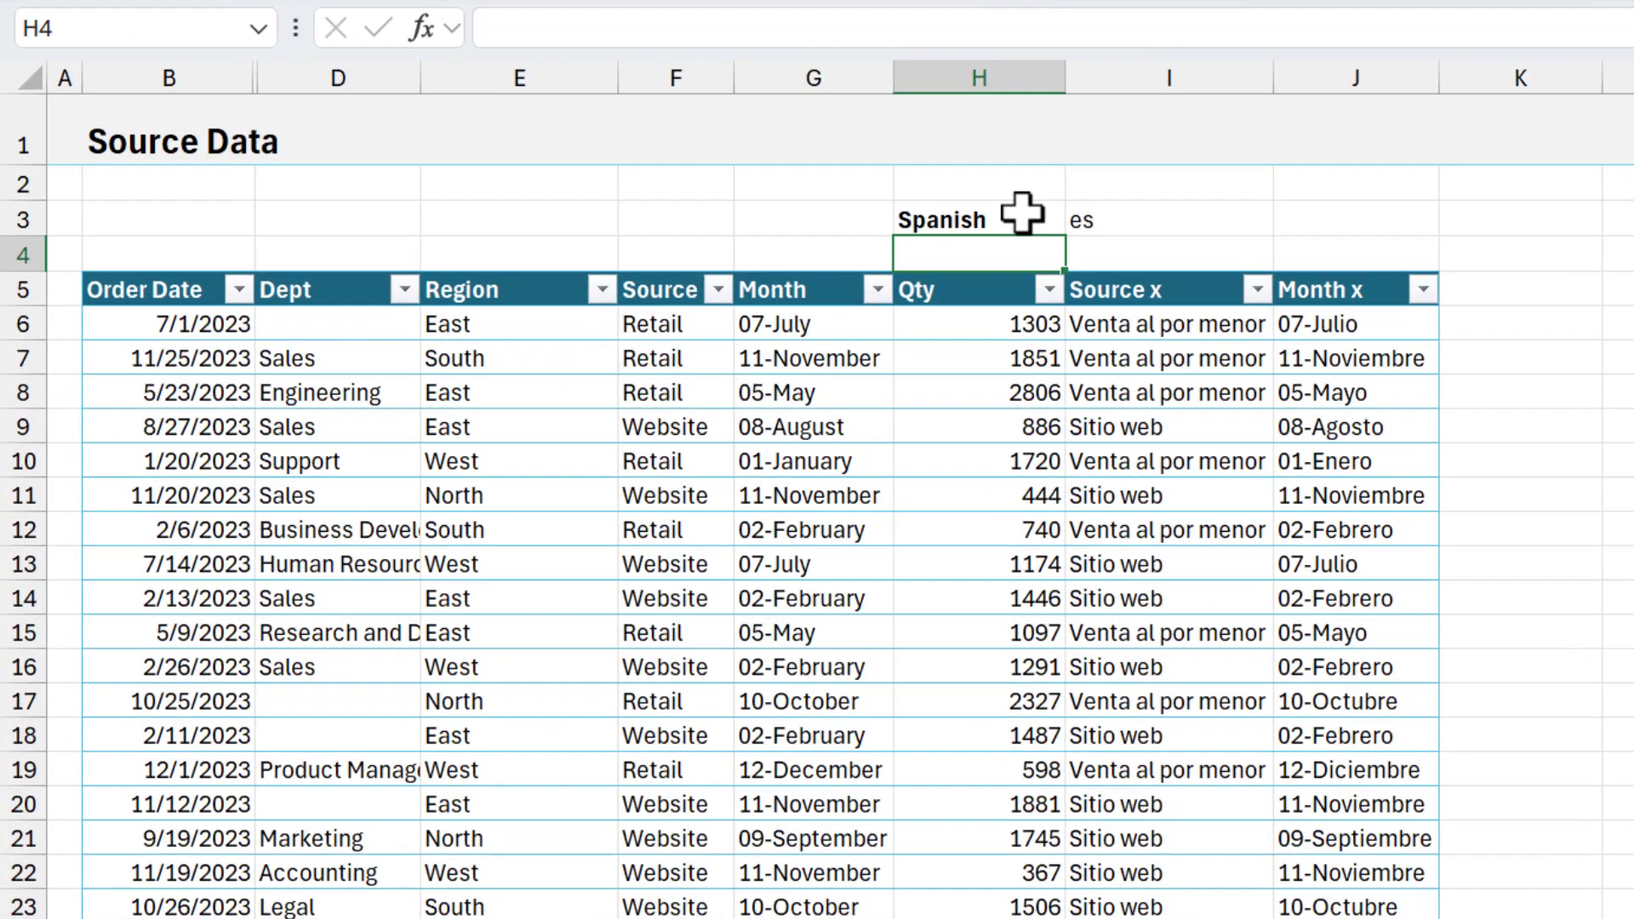
click(715, 263)
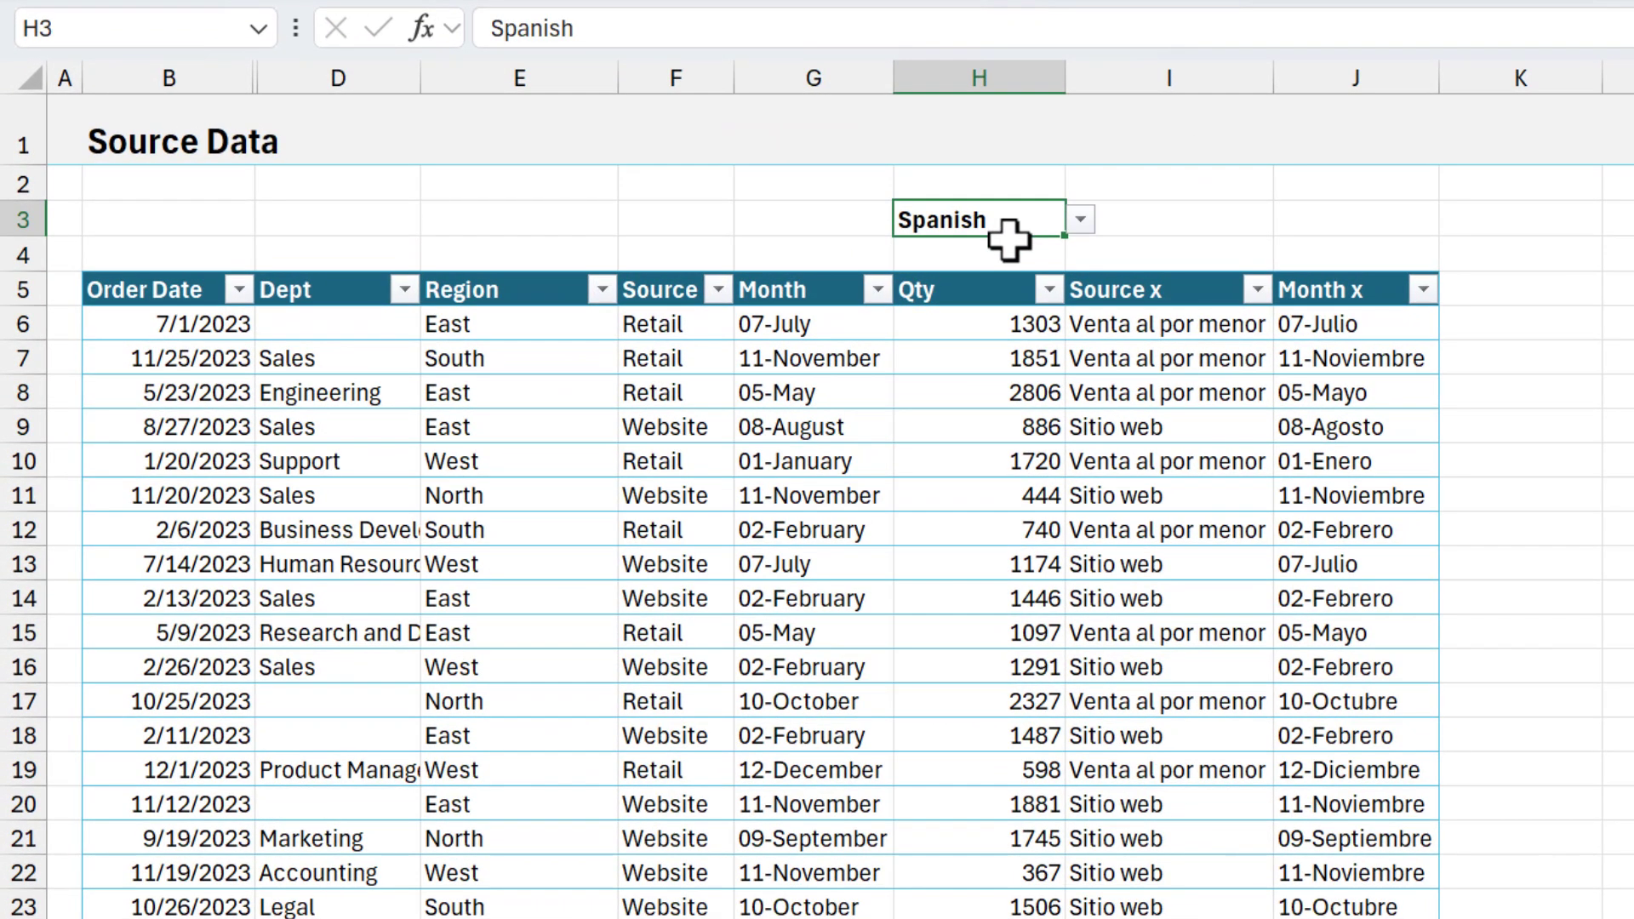
key(ctrl+c)
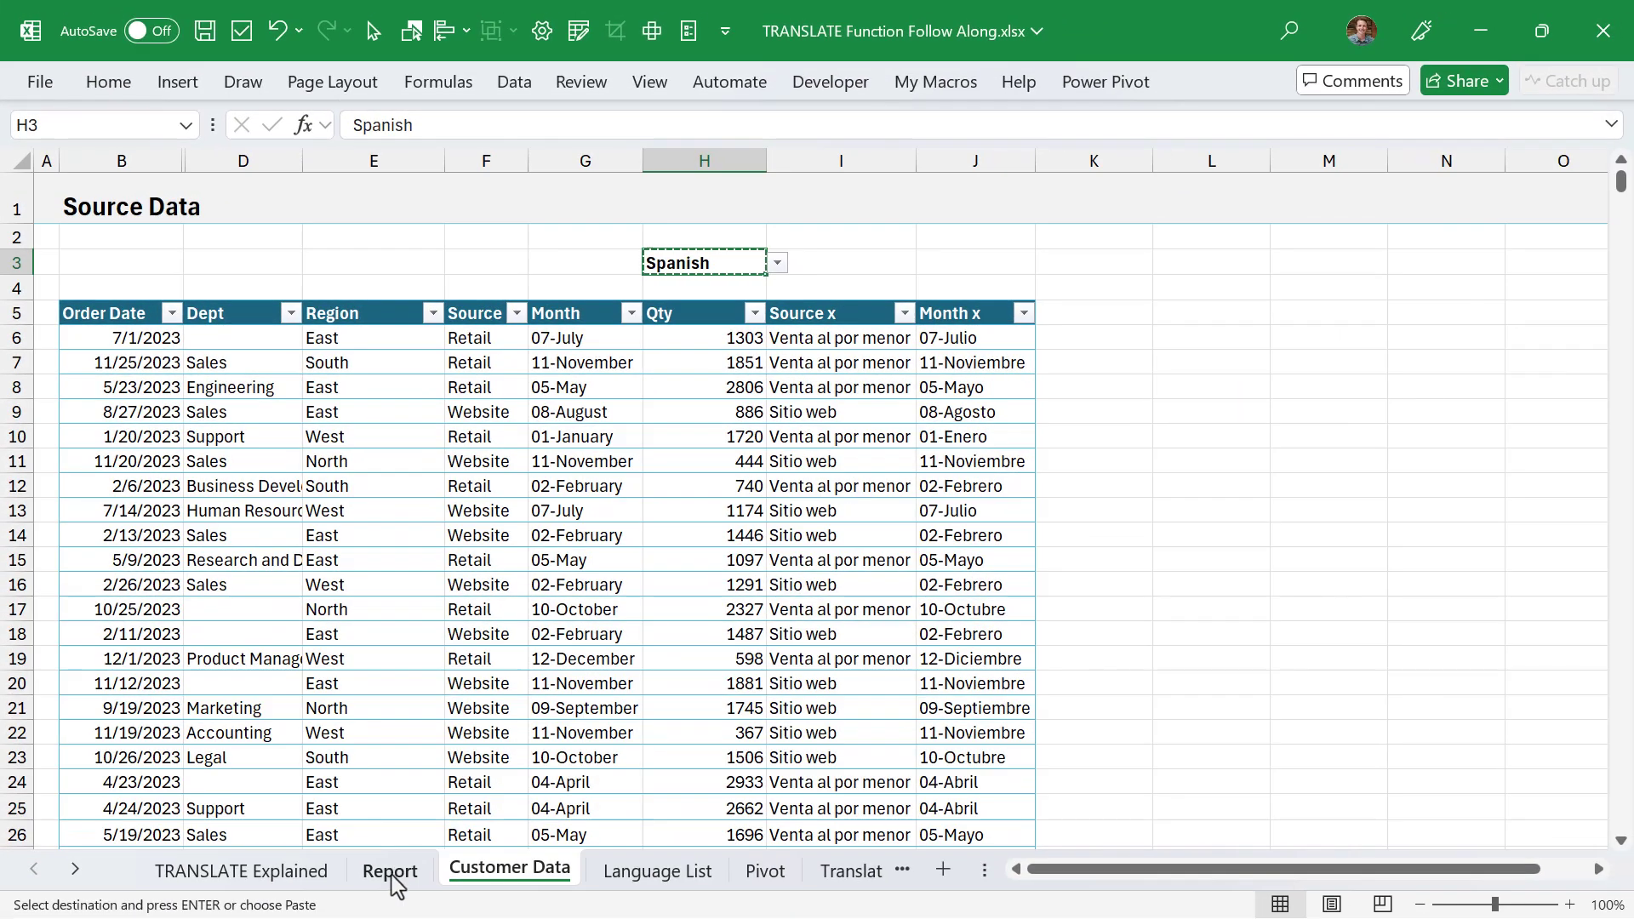
click(391, 872)
click(442, 279)
key(ctrl+v)
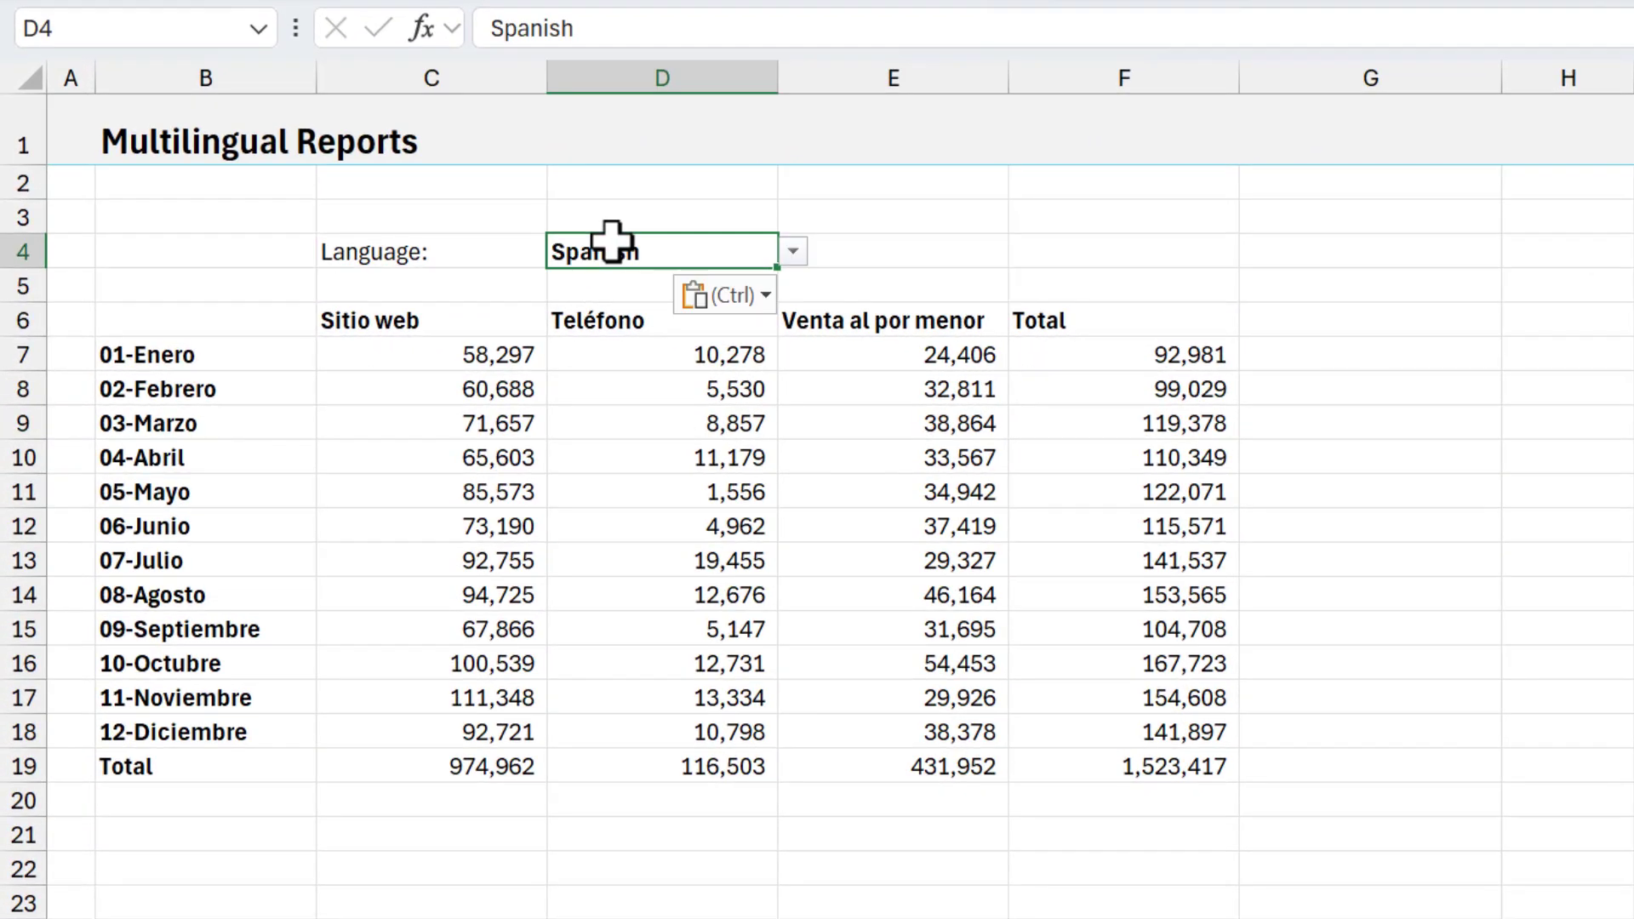
click(792, 252)
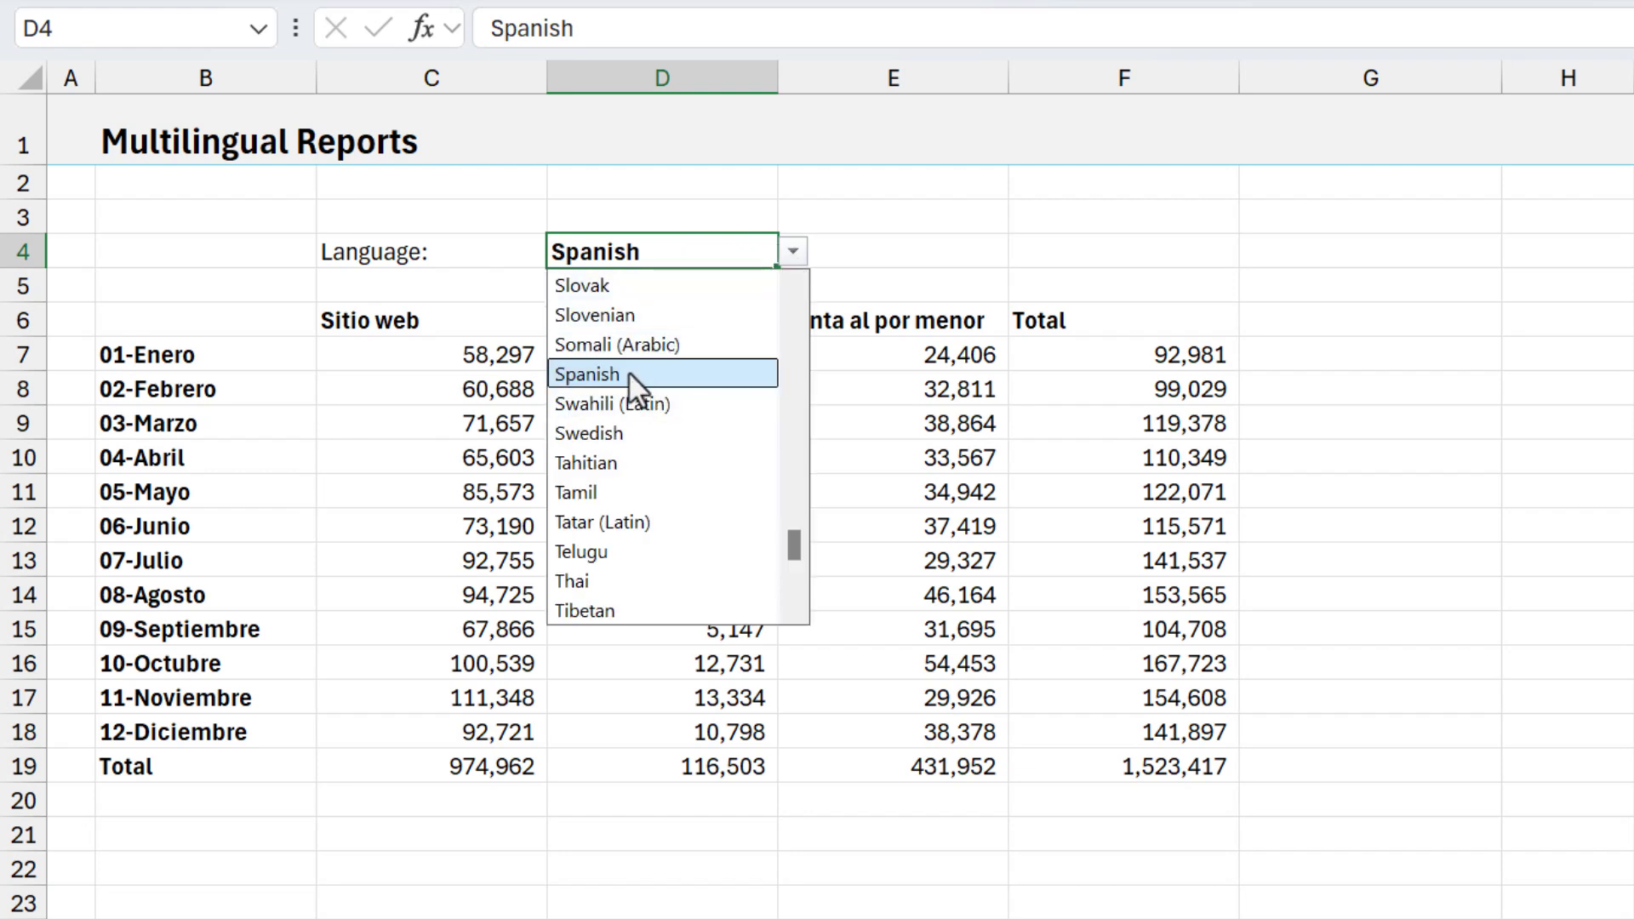
click(795, 248)
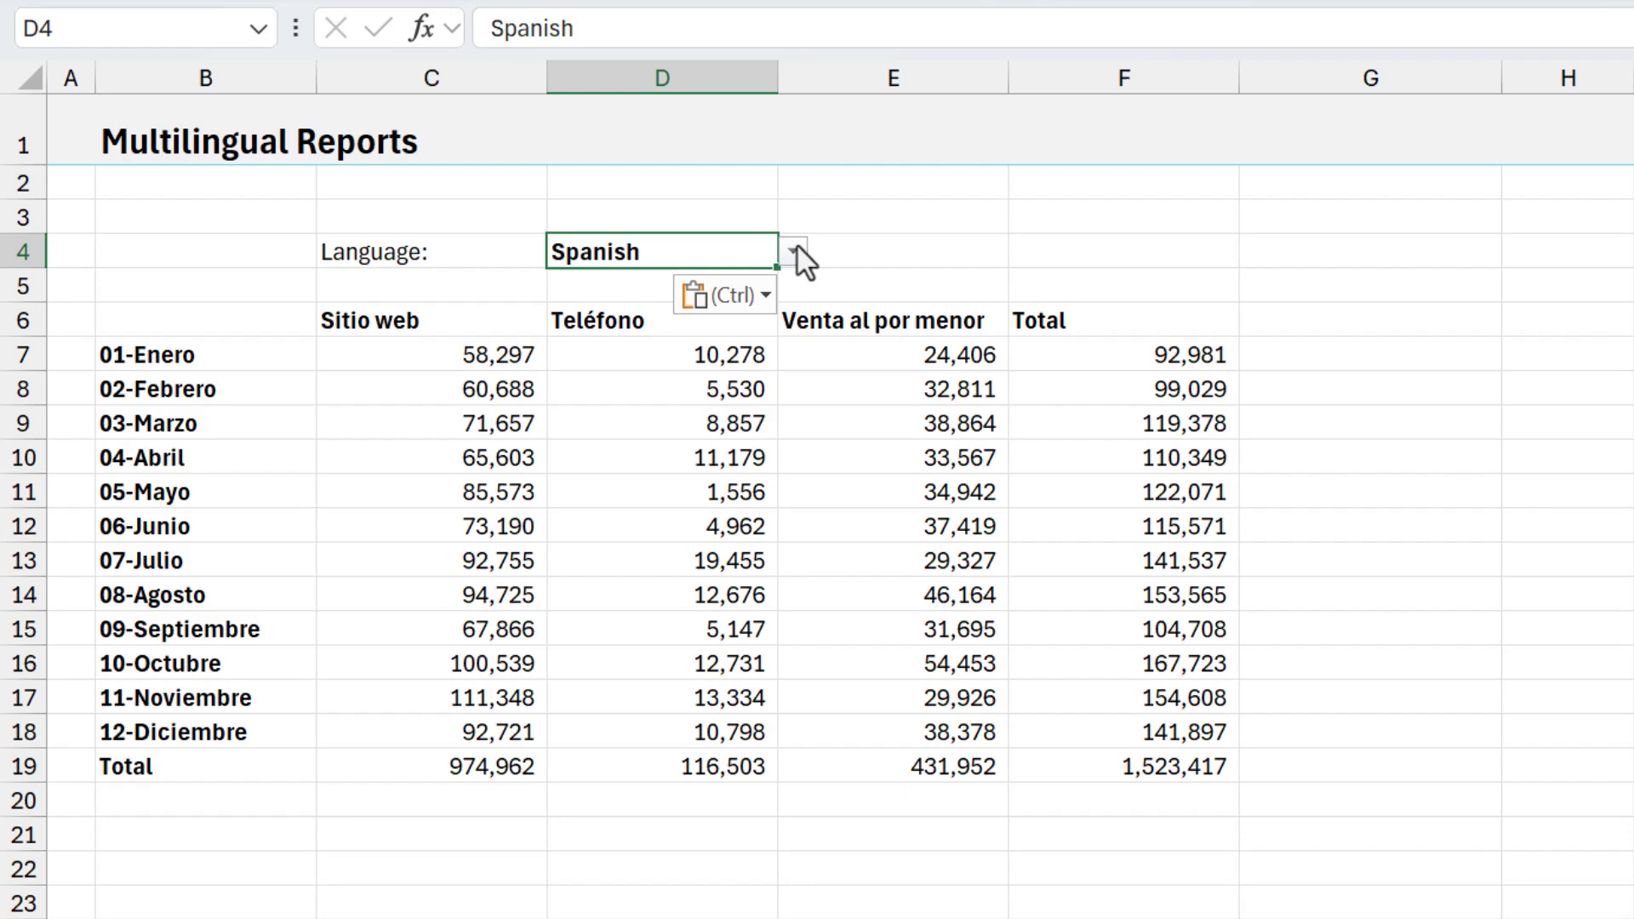
Step: Link H3 on the Customer Data sheet to the report's language selection with the formula =Report!D4
click(577, 862)
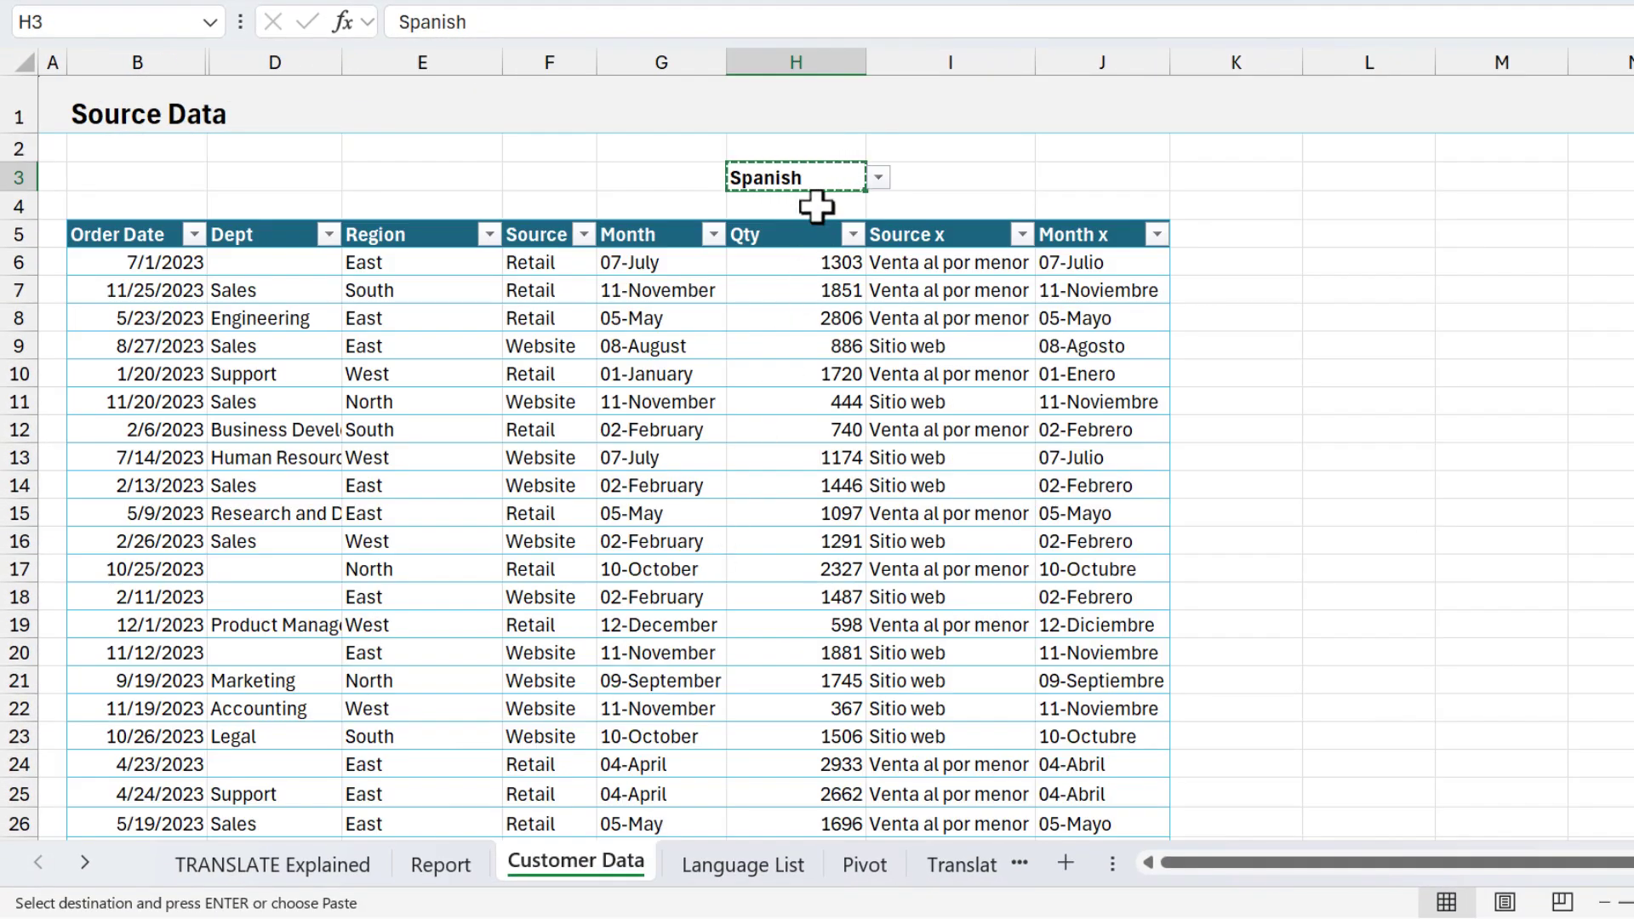
text(=)
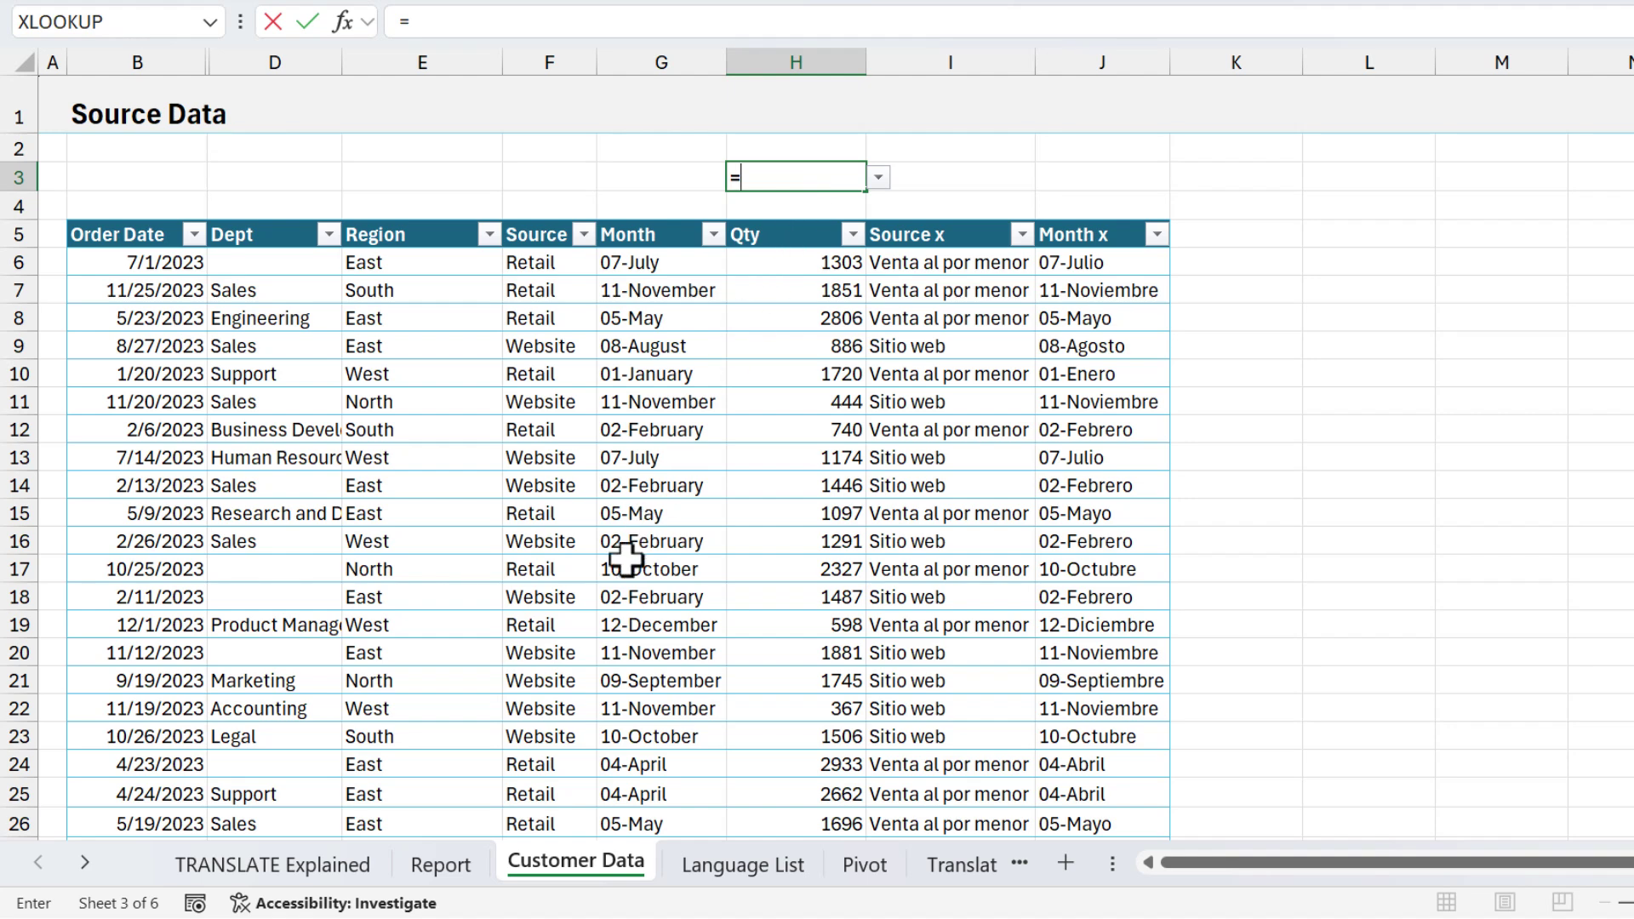
click(440, 864)
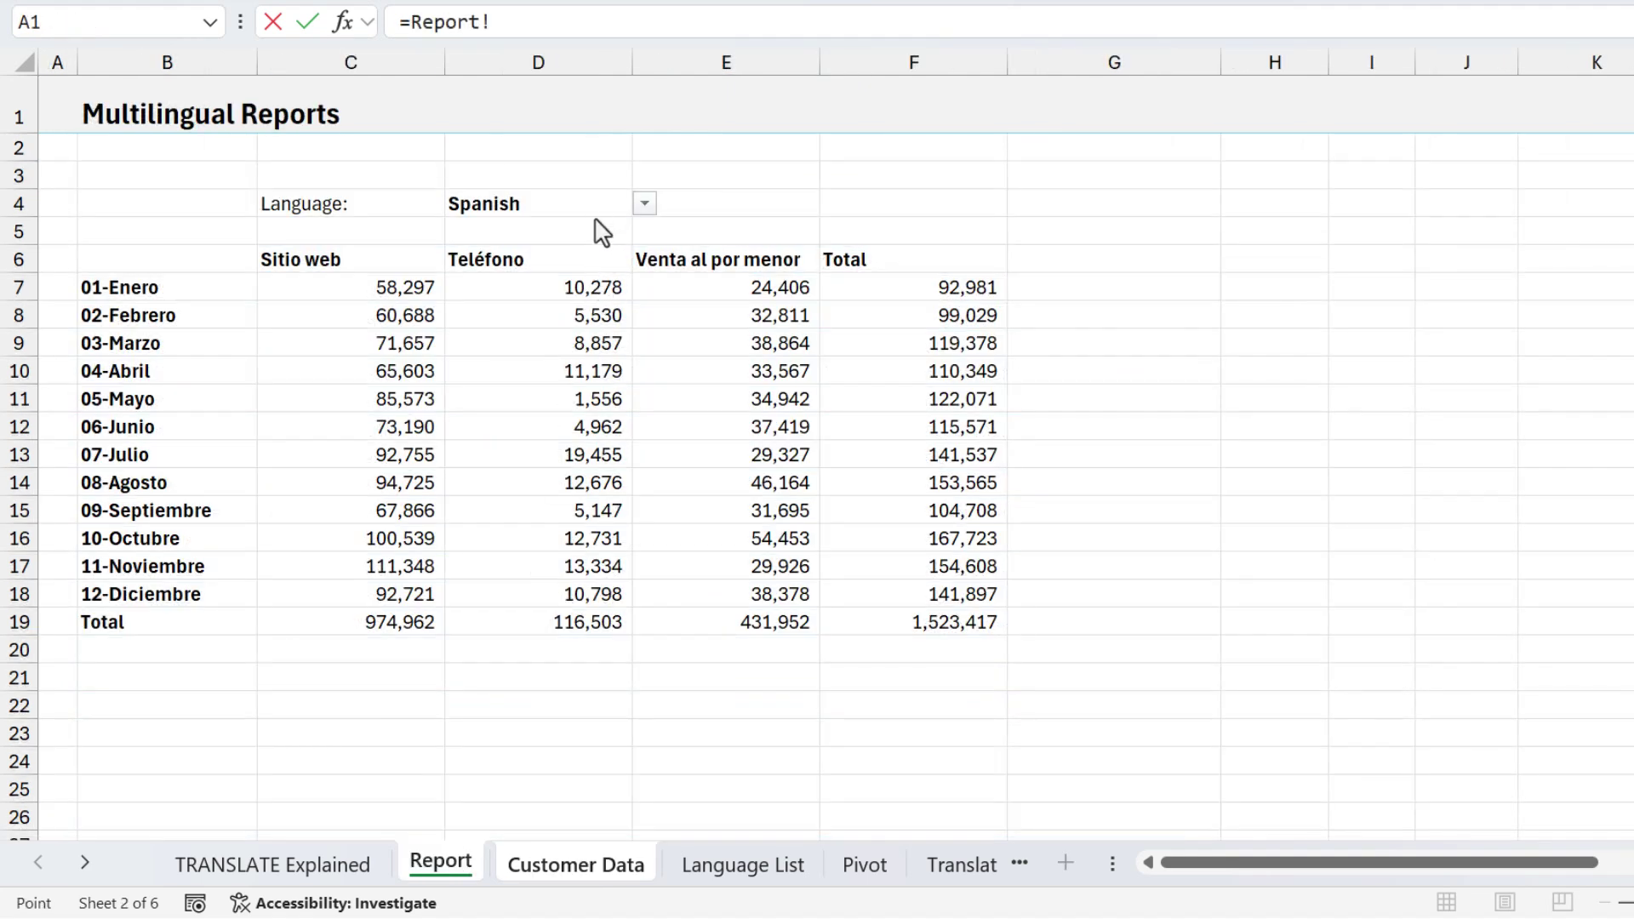
click(494, 232)
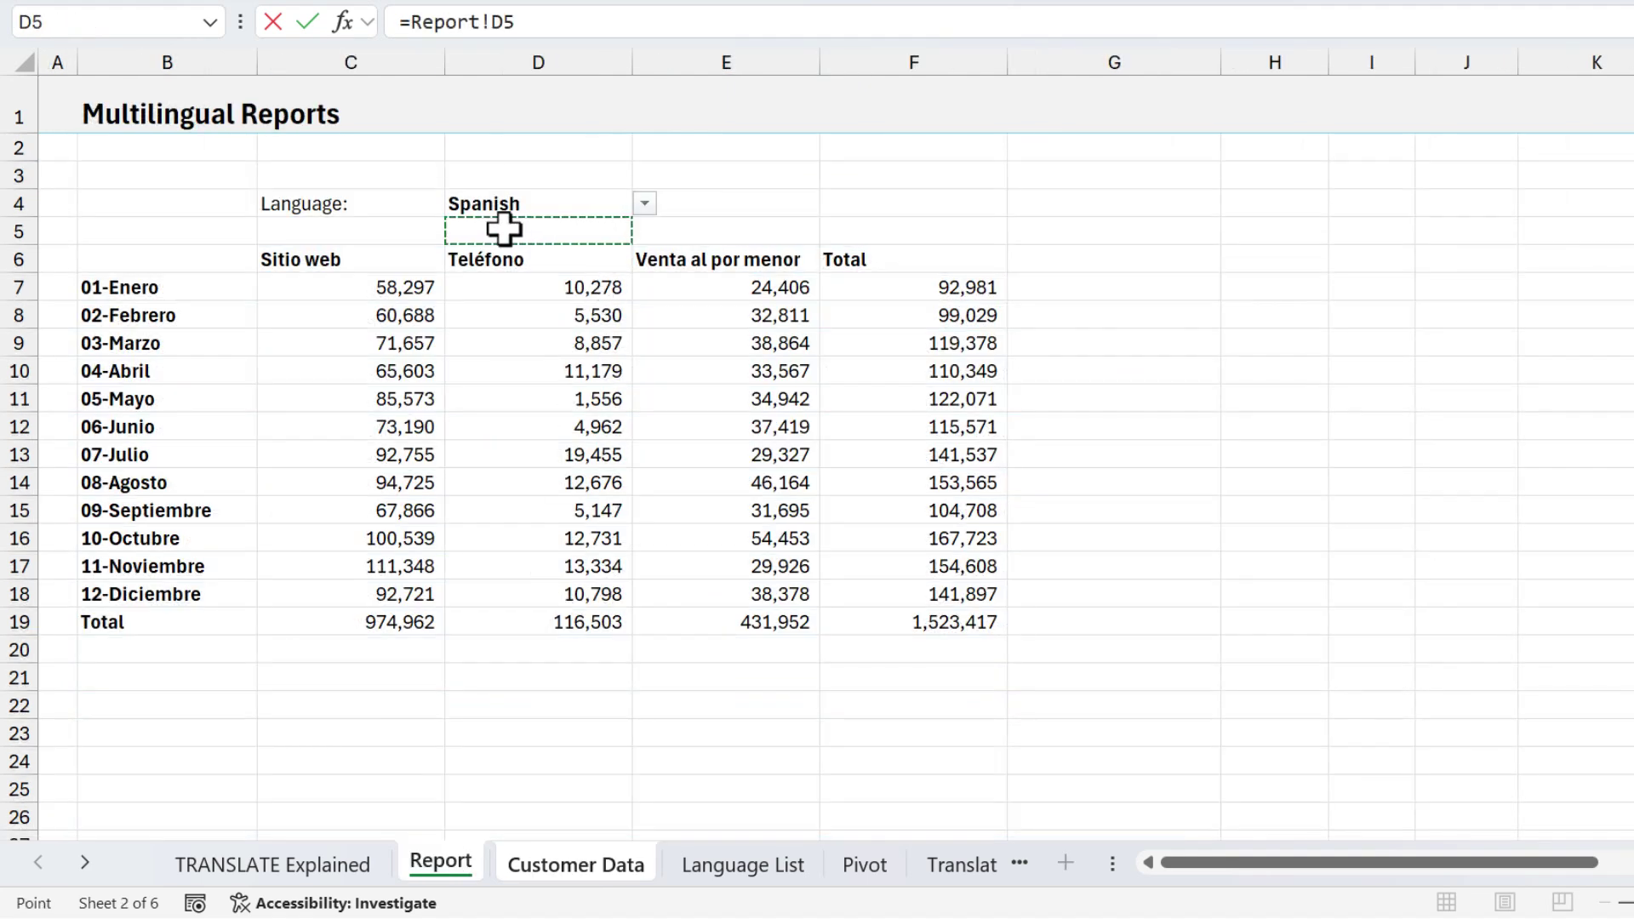
key(Up)
key(Return)
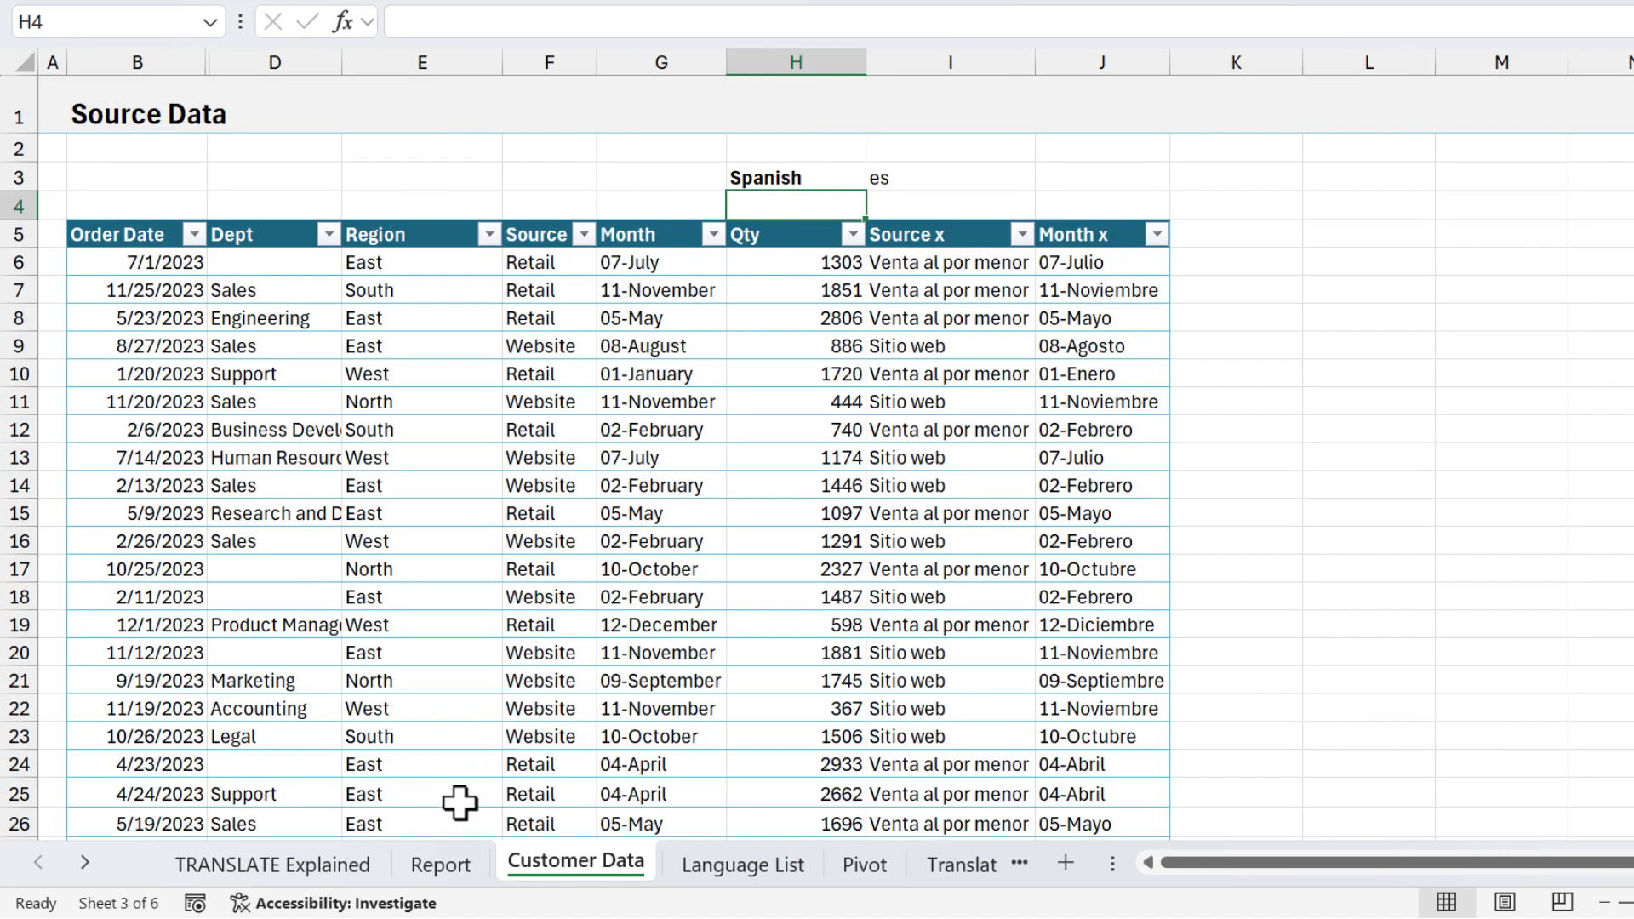
Step: Choose Tahitian as the report language in D4 and check the linked language on the Customer Data sheet
click(451, 864)
click(644, 204)
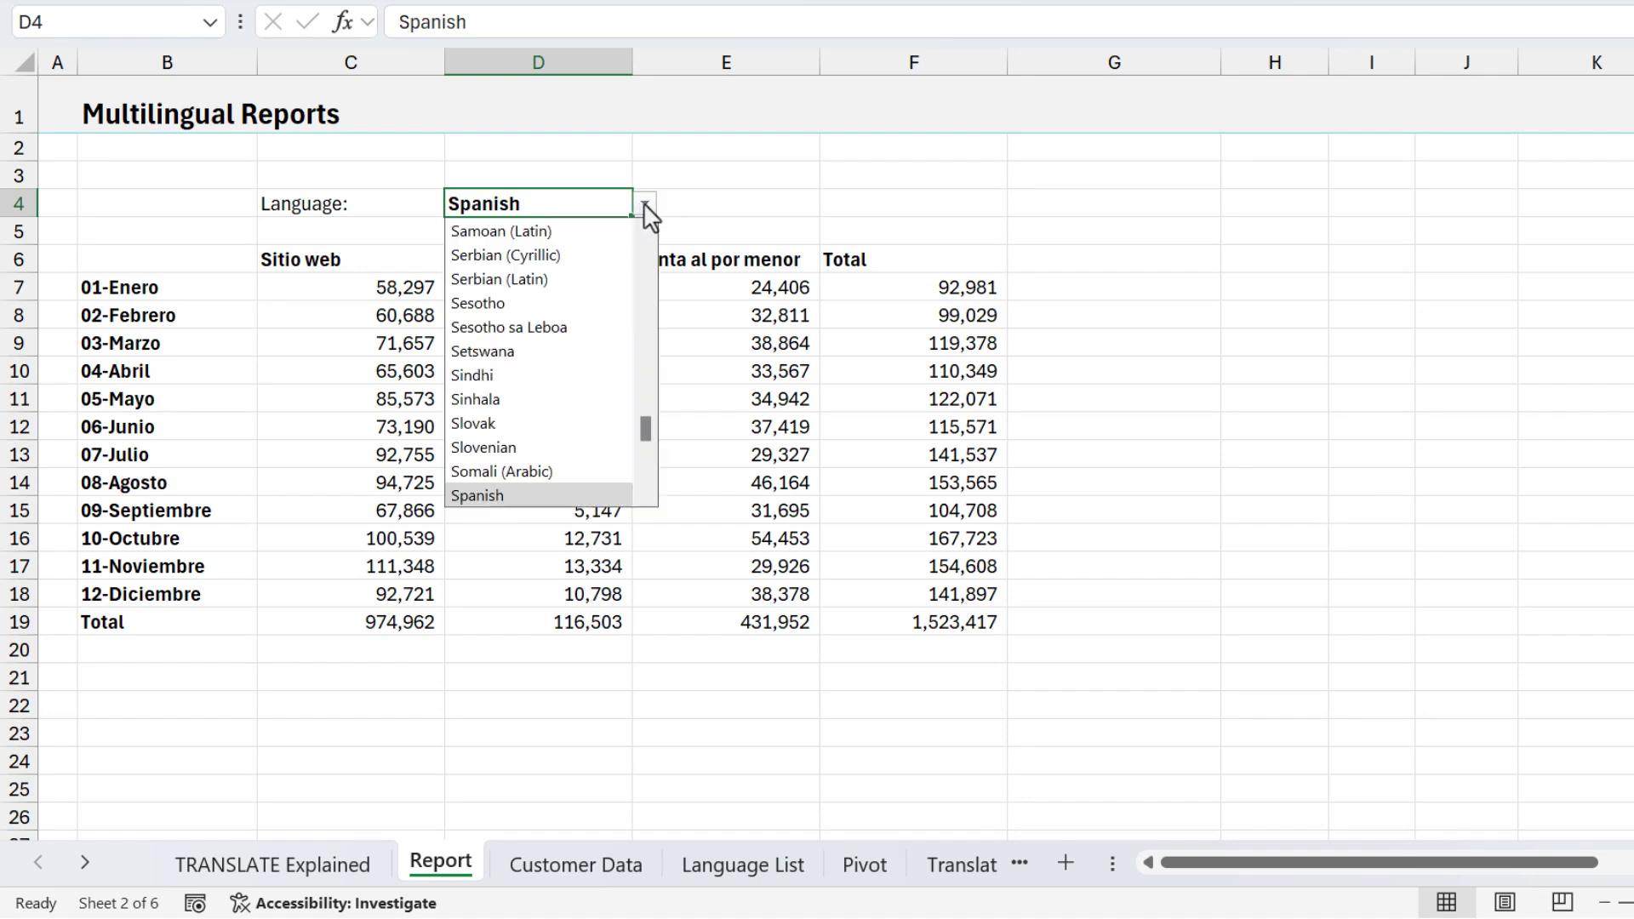
scroll(568, 323, down, 2)
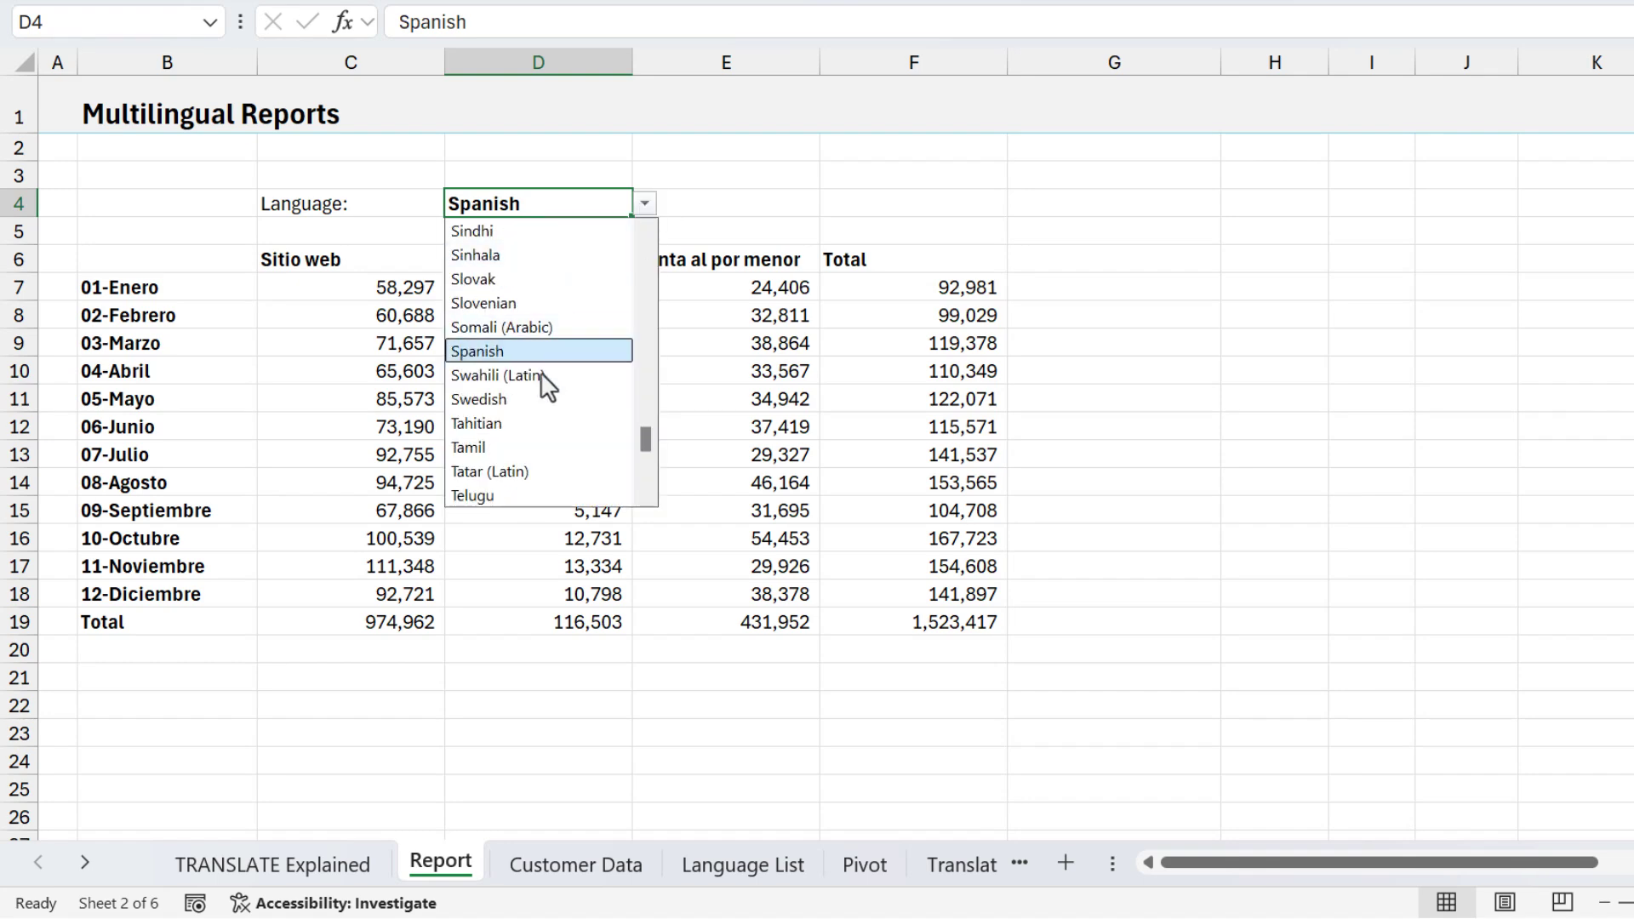
click(487, 432)
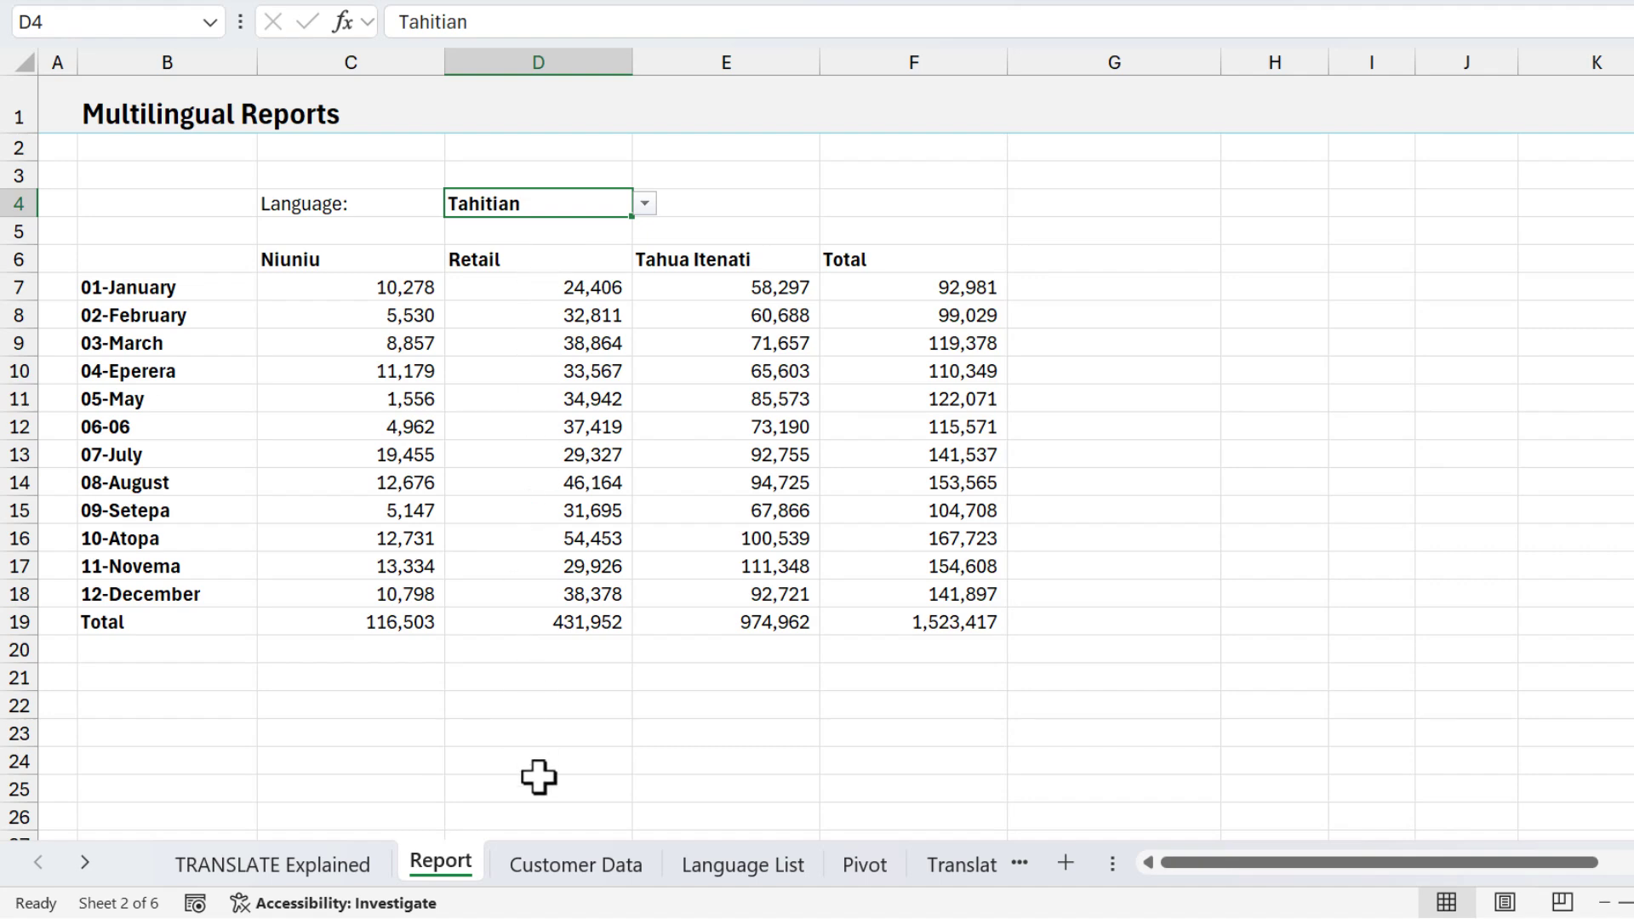
click(559, 866)
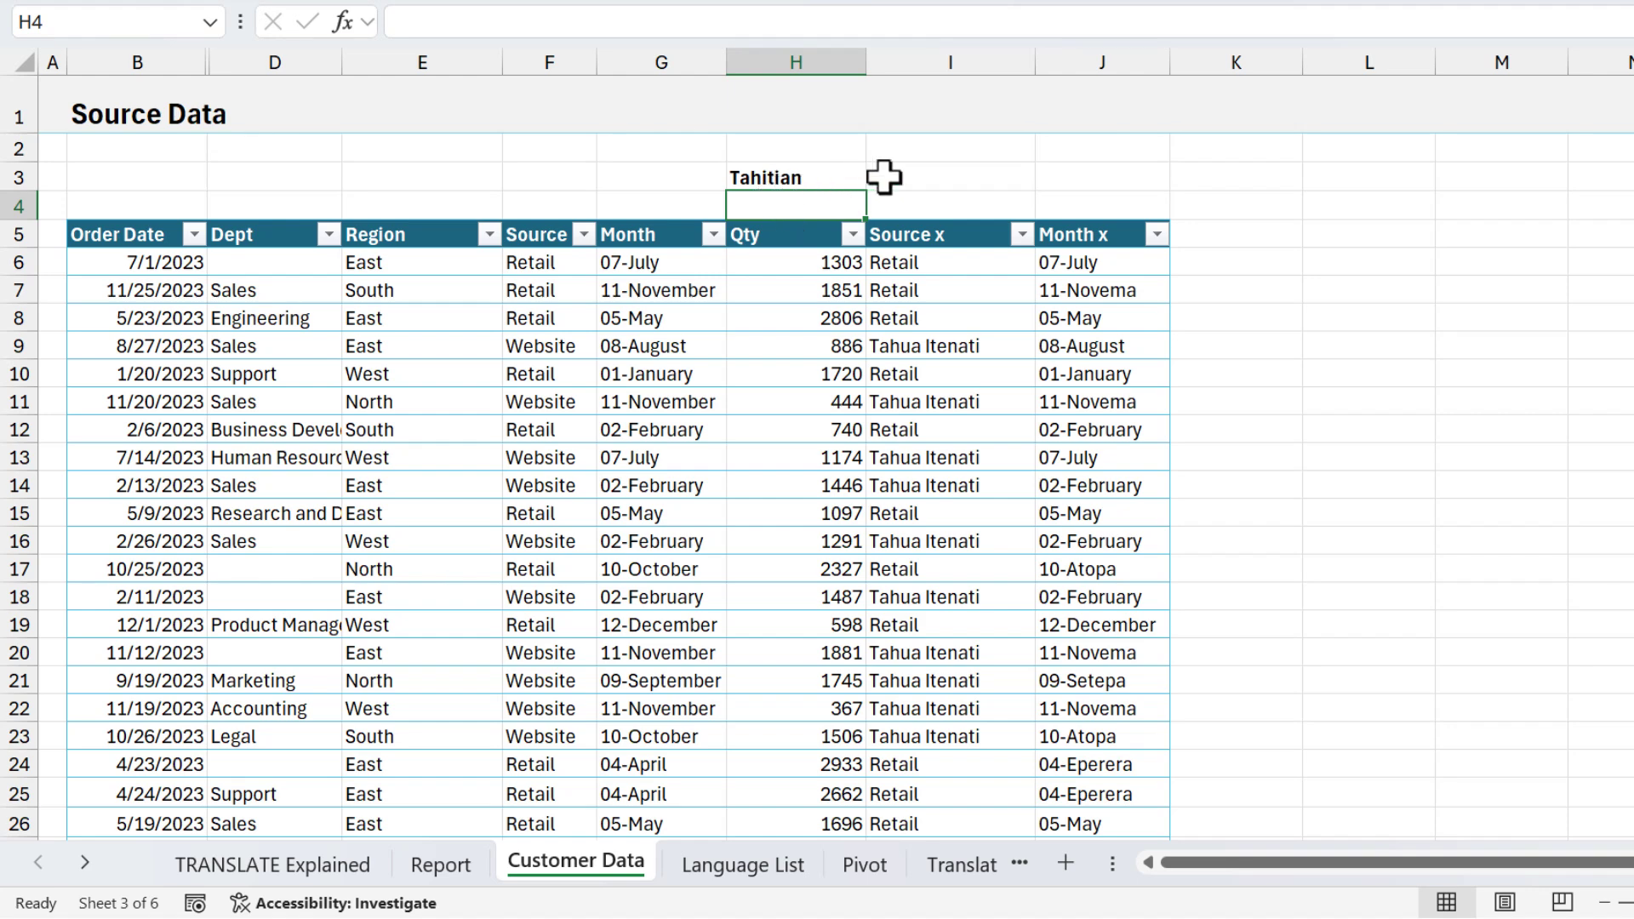
Step: Give the language selection cell D4 on the Report sheet a light orange fill
click(949, 178)
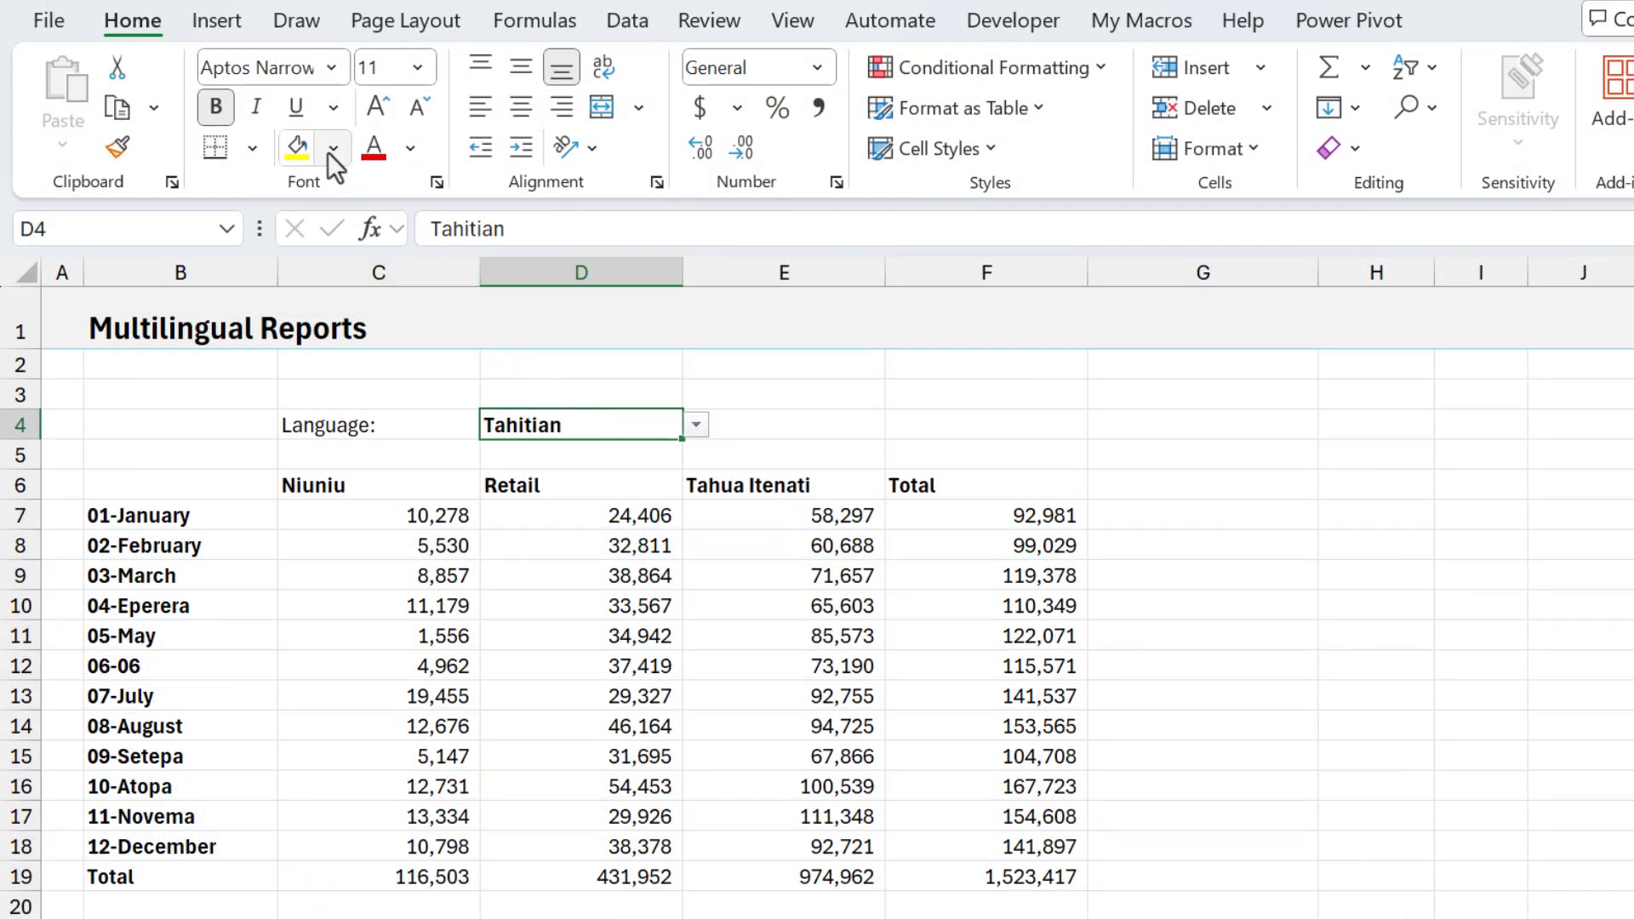
click(332, 149)
click(520, 358)
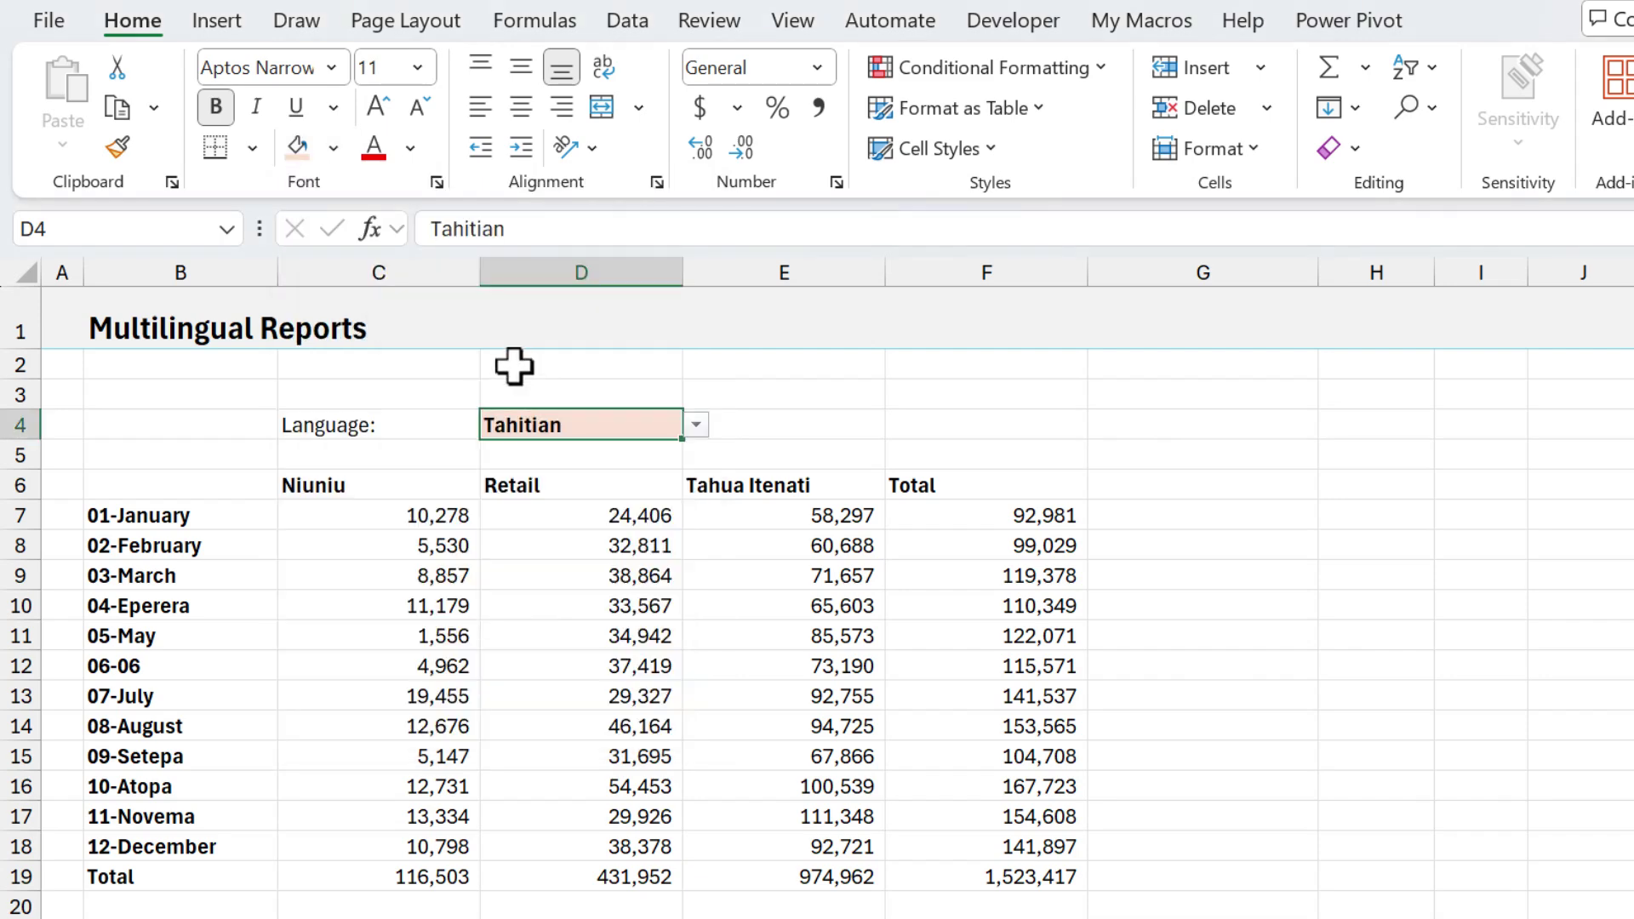
Step: Fill the report's header row B6:F6 with light blue
click(233, 482)
drag(233, 482, 936, 490)
click(335, 142)
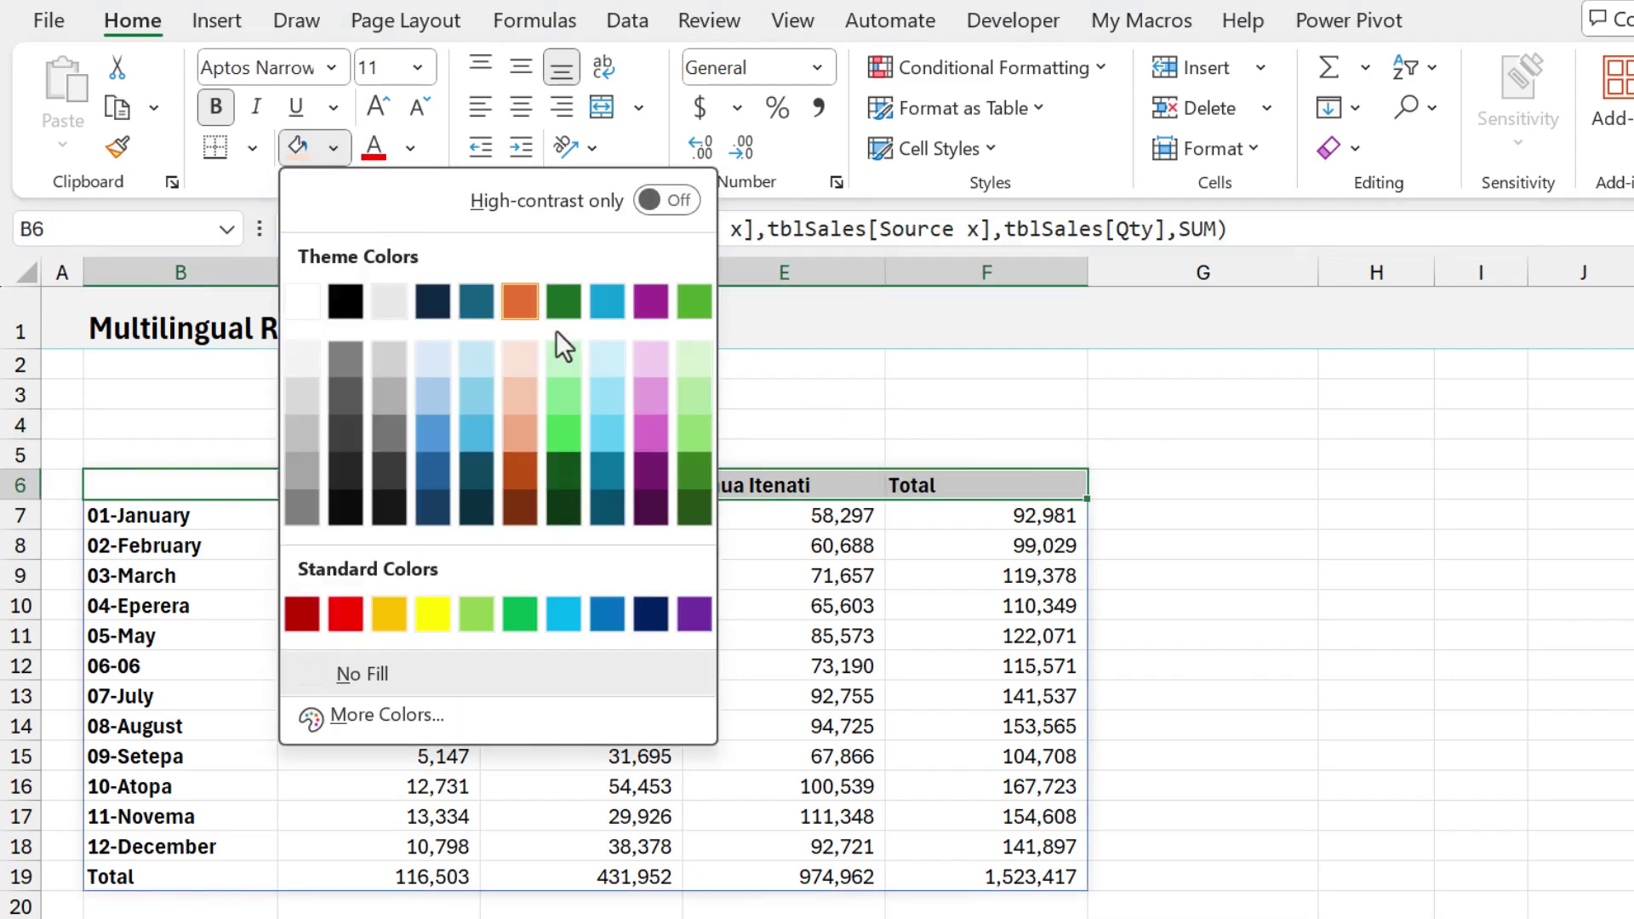
click(607, 358)
Step: Apply the same light blue fill to the report's total row B19:F19 and make it bold
drag(192, 886, 996, 886)
key(F4)
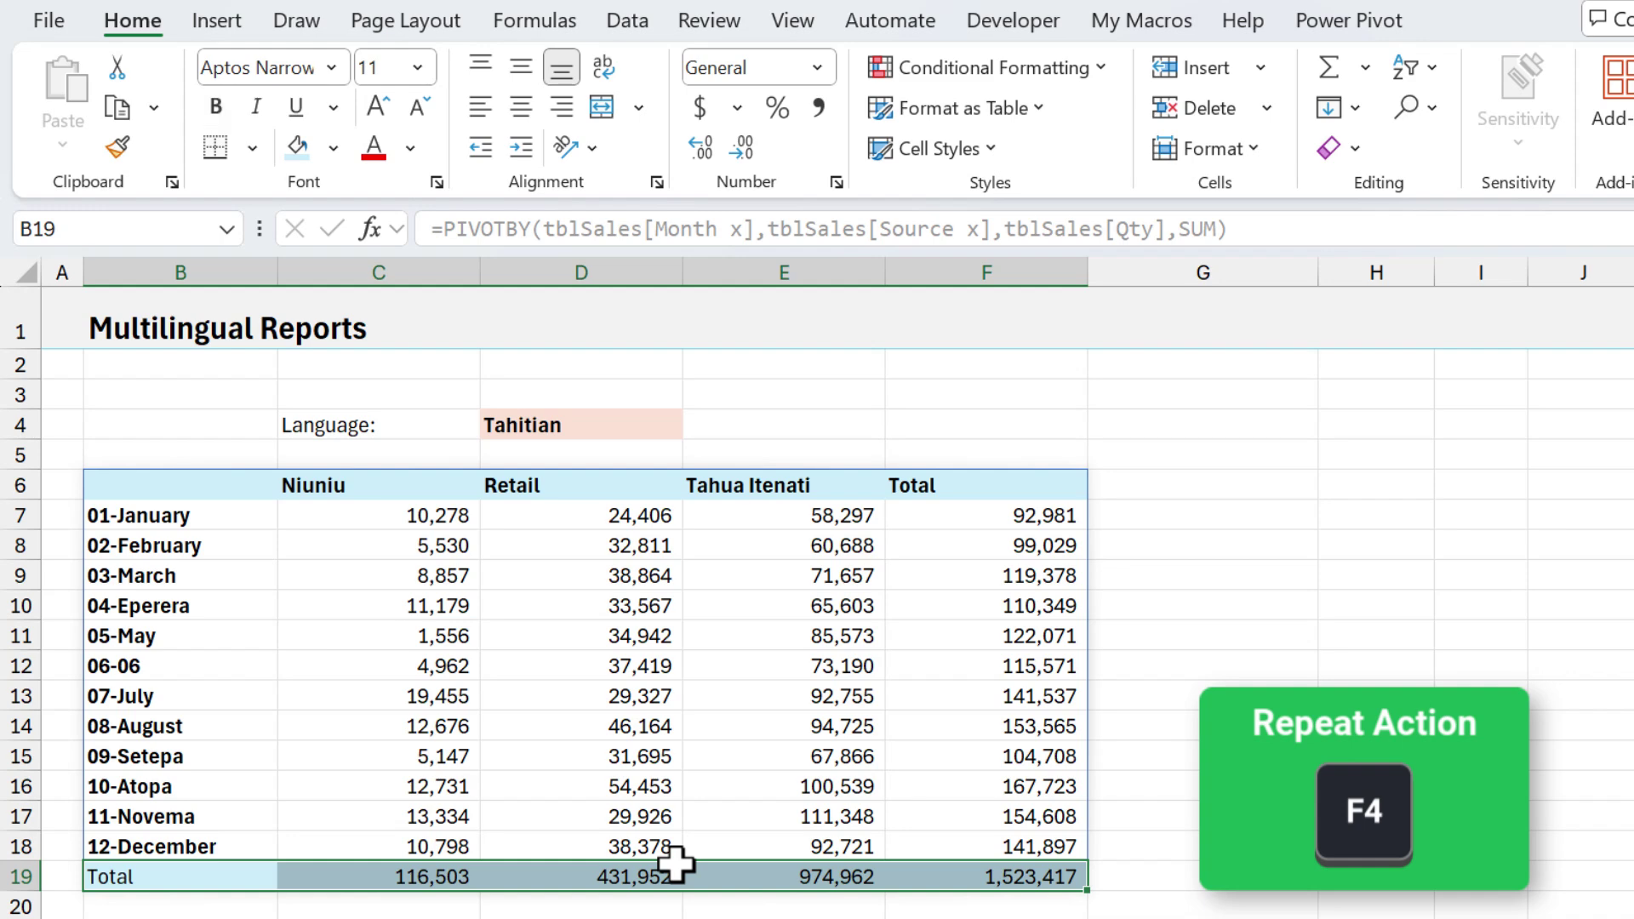
key(ctrl+b)
click(153, 431)
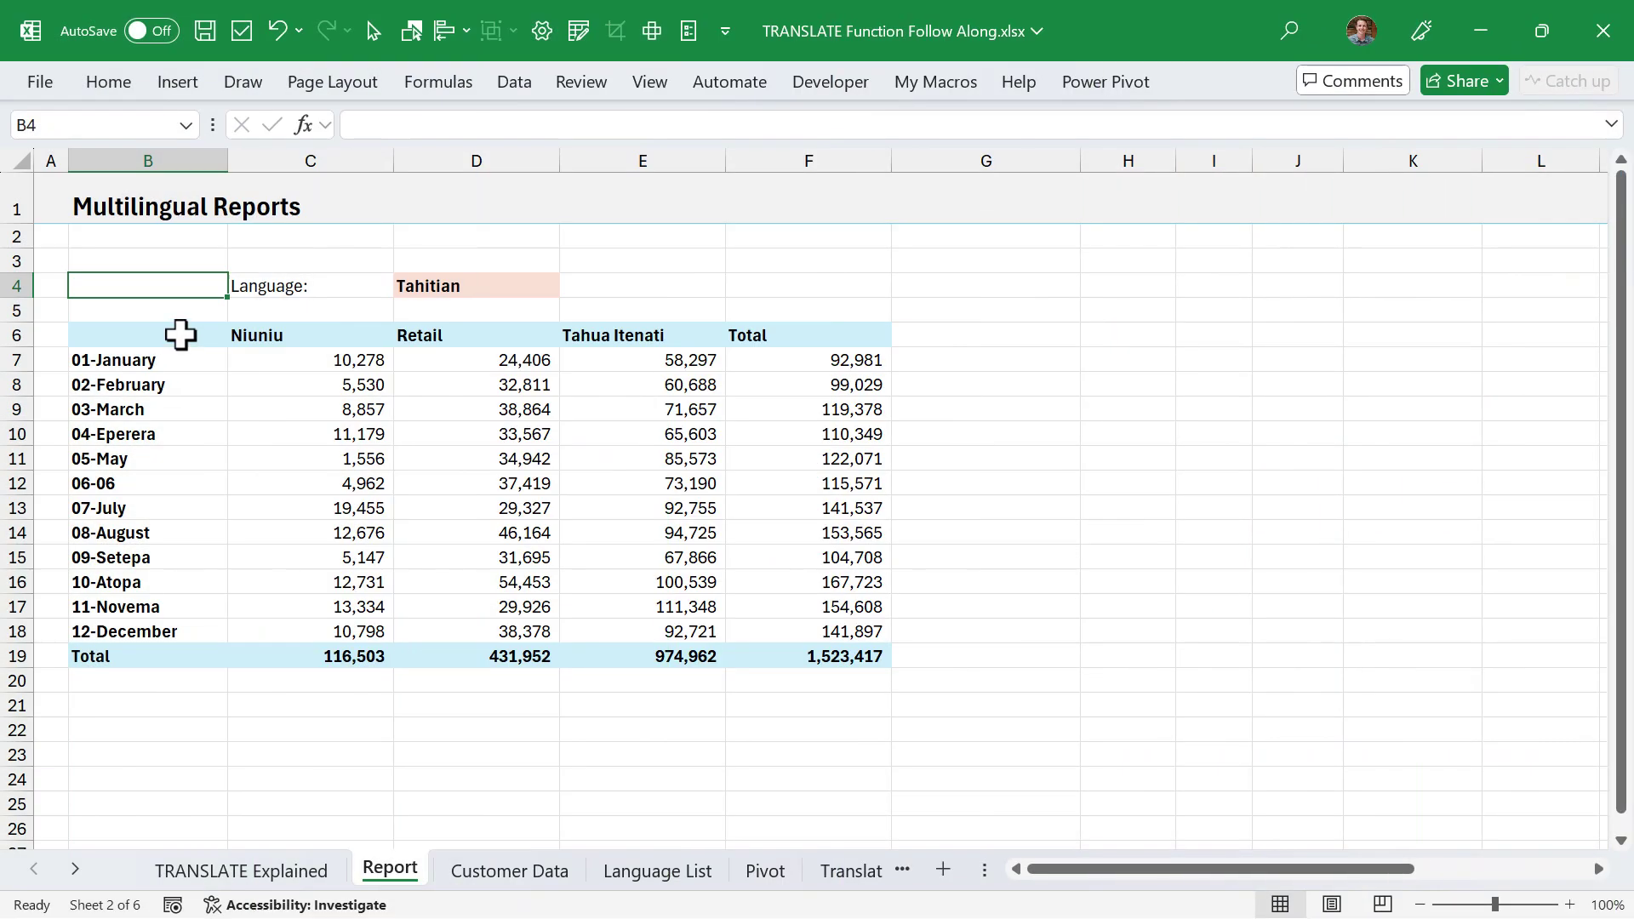
Step: Insert a line chart of the report range B6:E18, excluding the totals, and place it beside the table from column G
drag(180, 337, 644, 623)
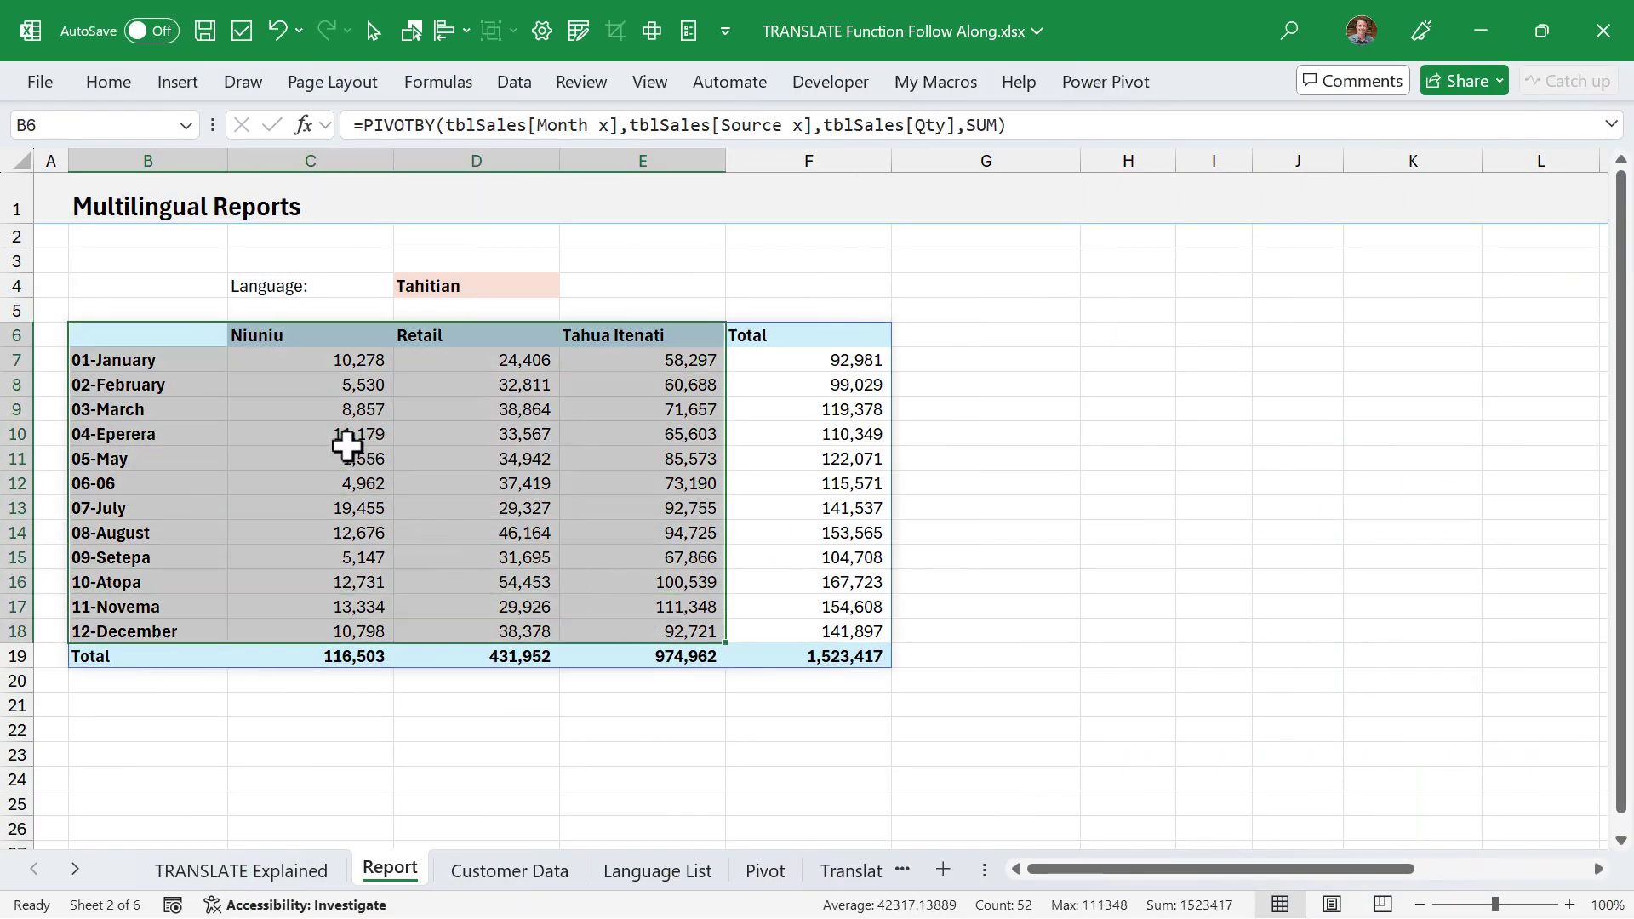
click(177, 84)
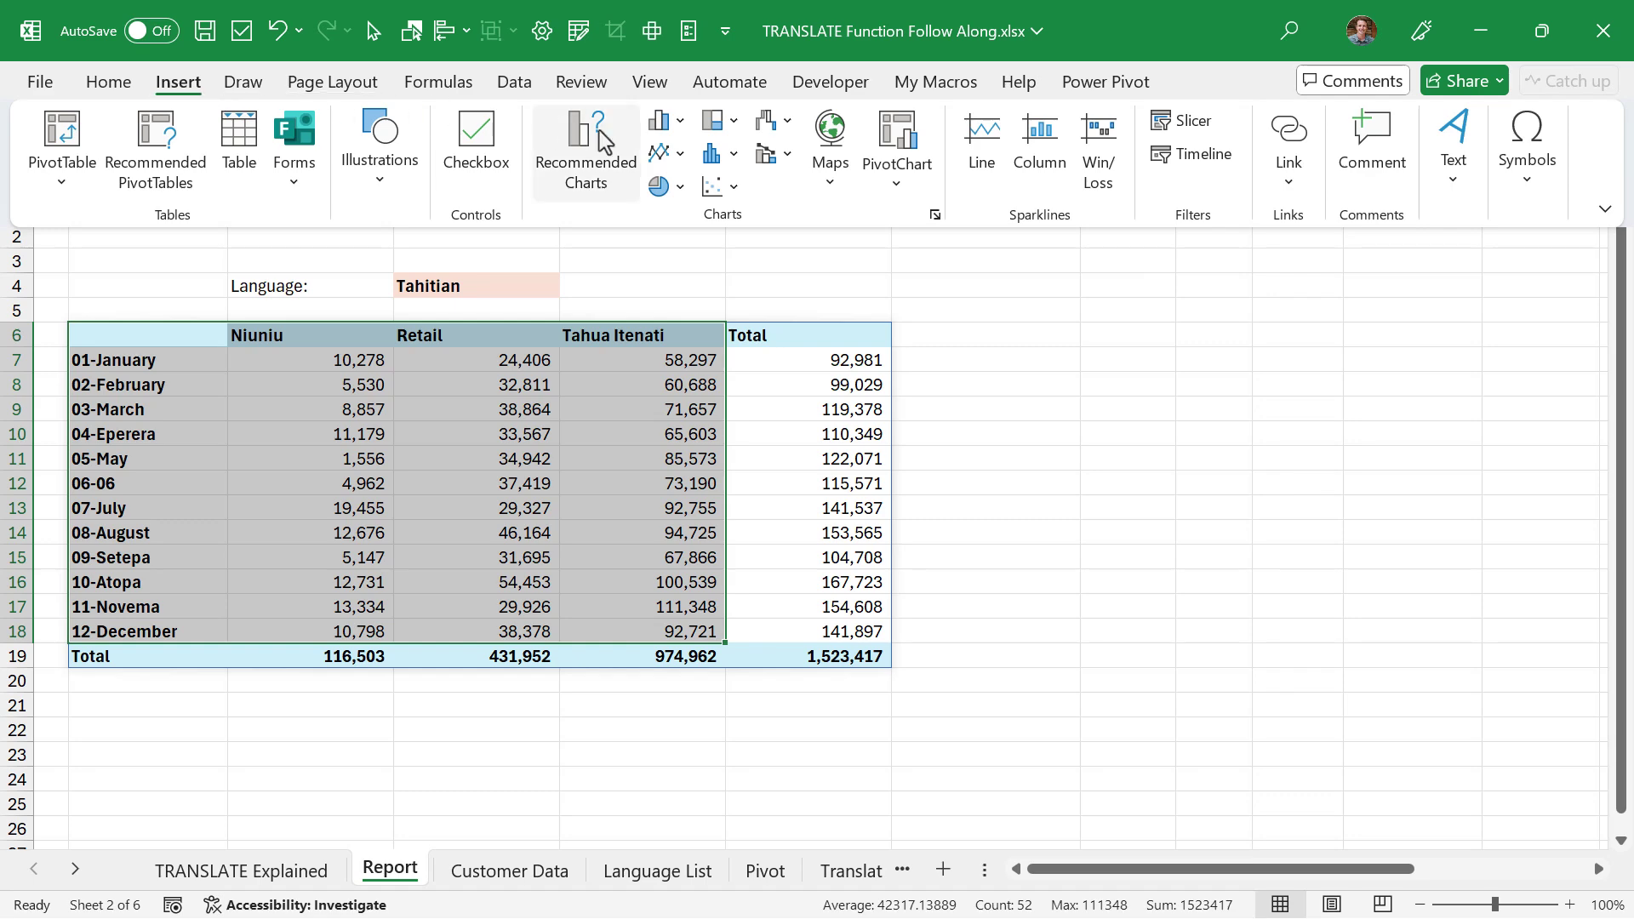
click(667, 153)
click(681, 251)
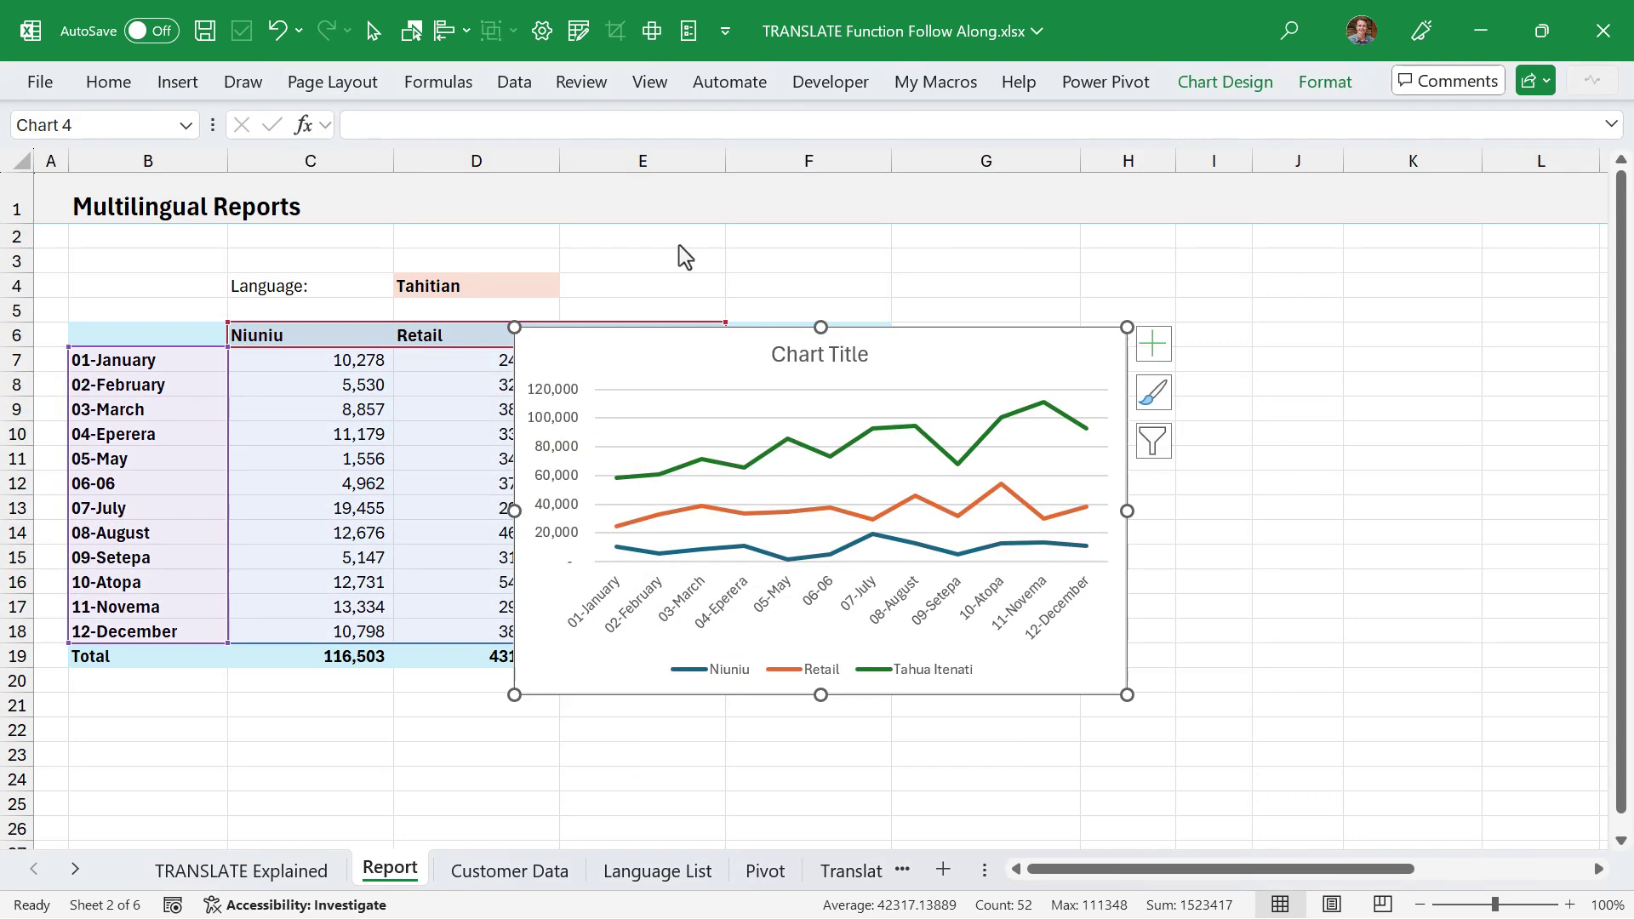
drag(693, 321, 1100, 317)
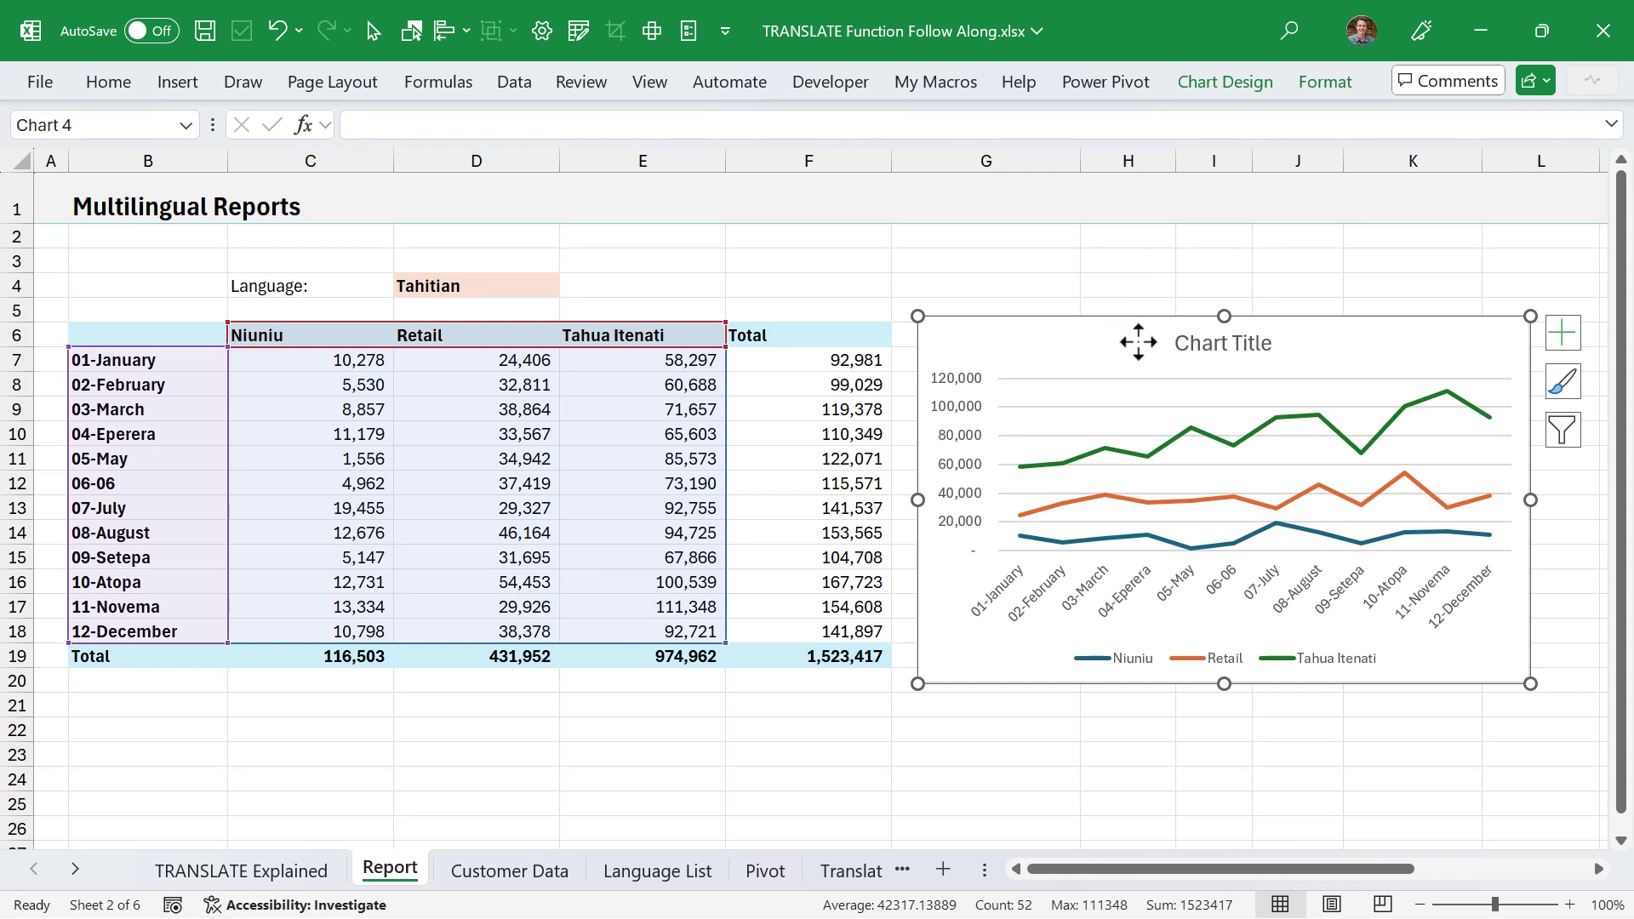
Step: Examine the chart title helper cells on the Report sheet: the original text in P4 and the TRANSLATE formula in Q4
click(1217, 345)
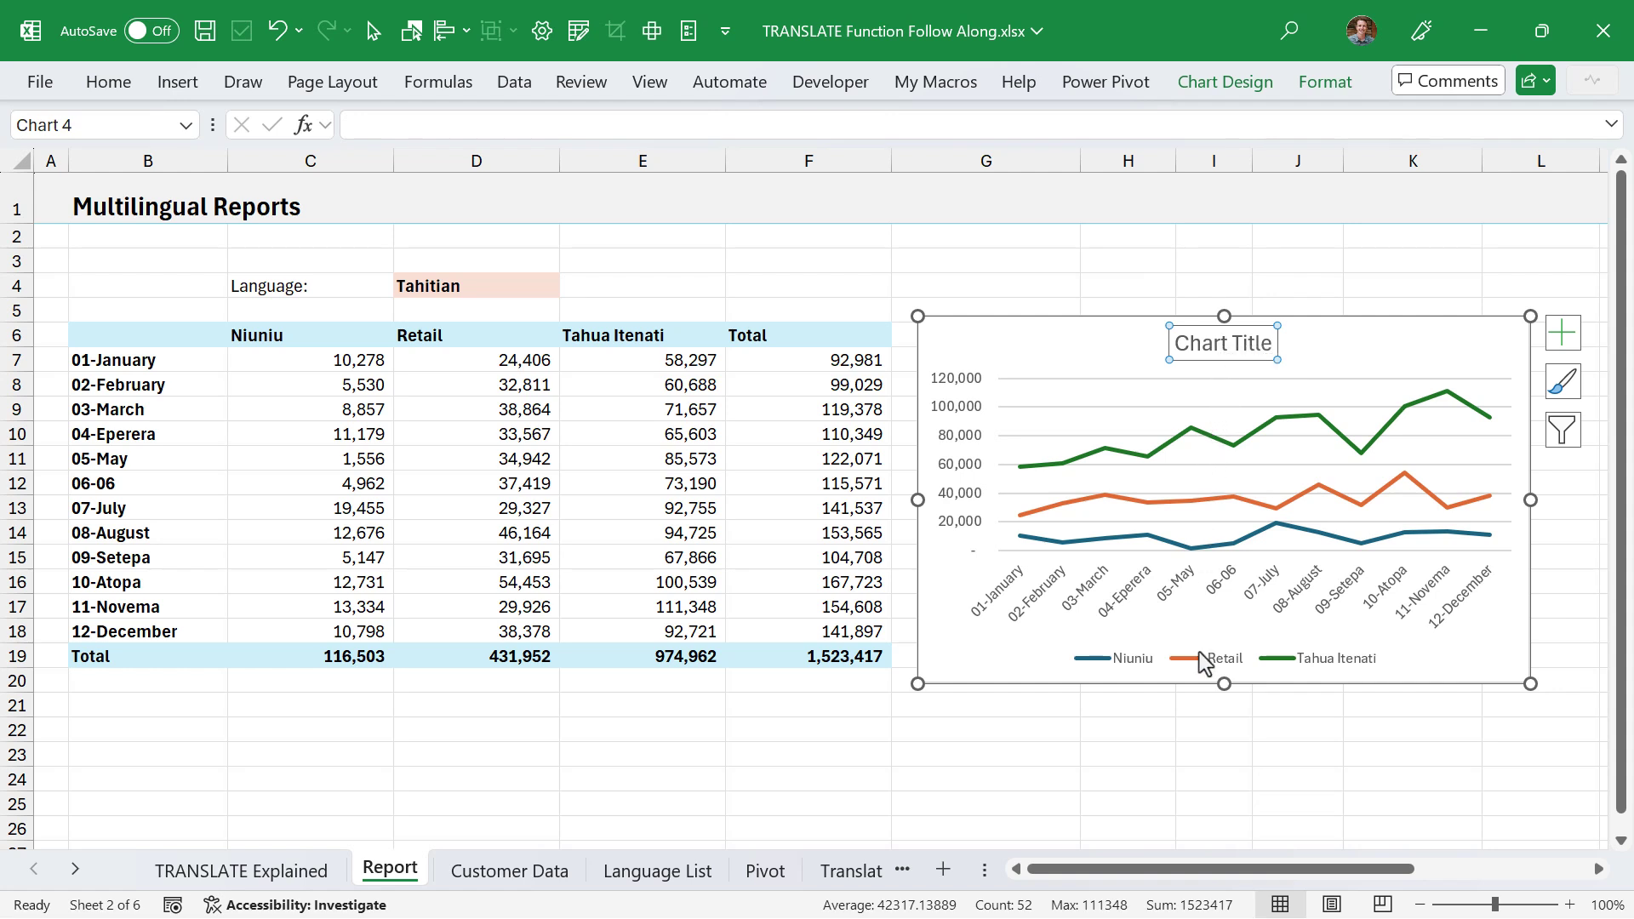
drag(1188, 868, 1361, 870)
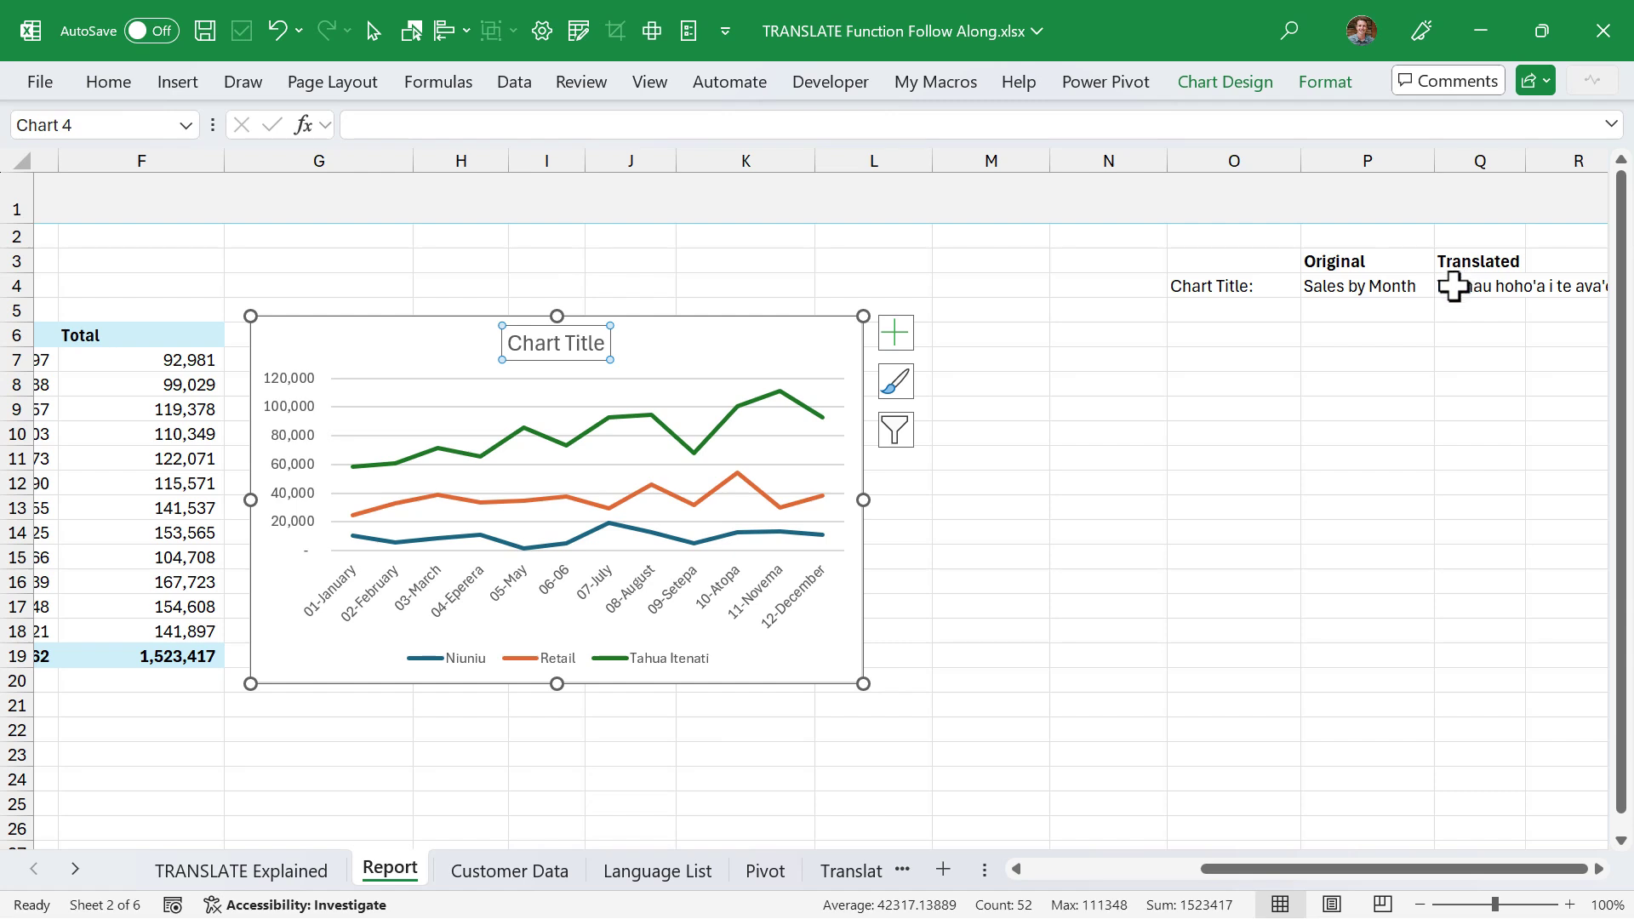
click(1353, 287)
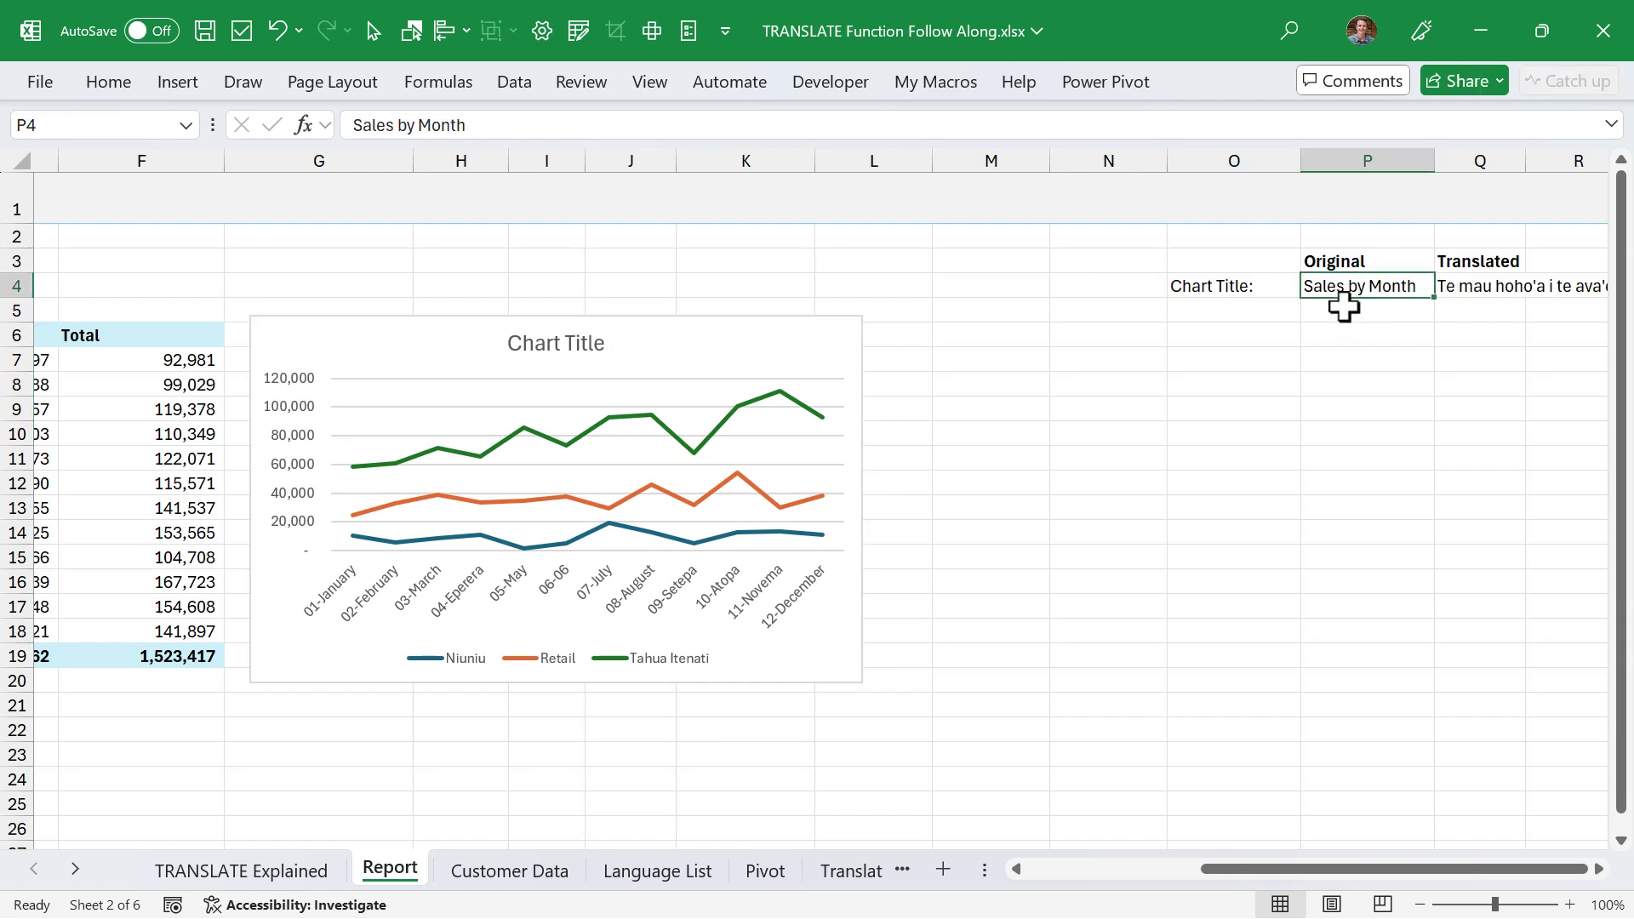
click(1448, 286)
key(F2)
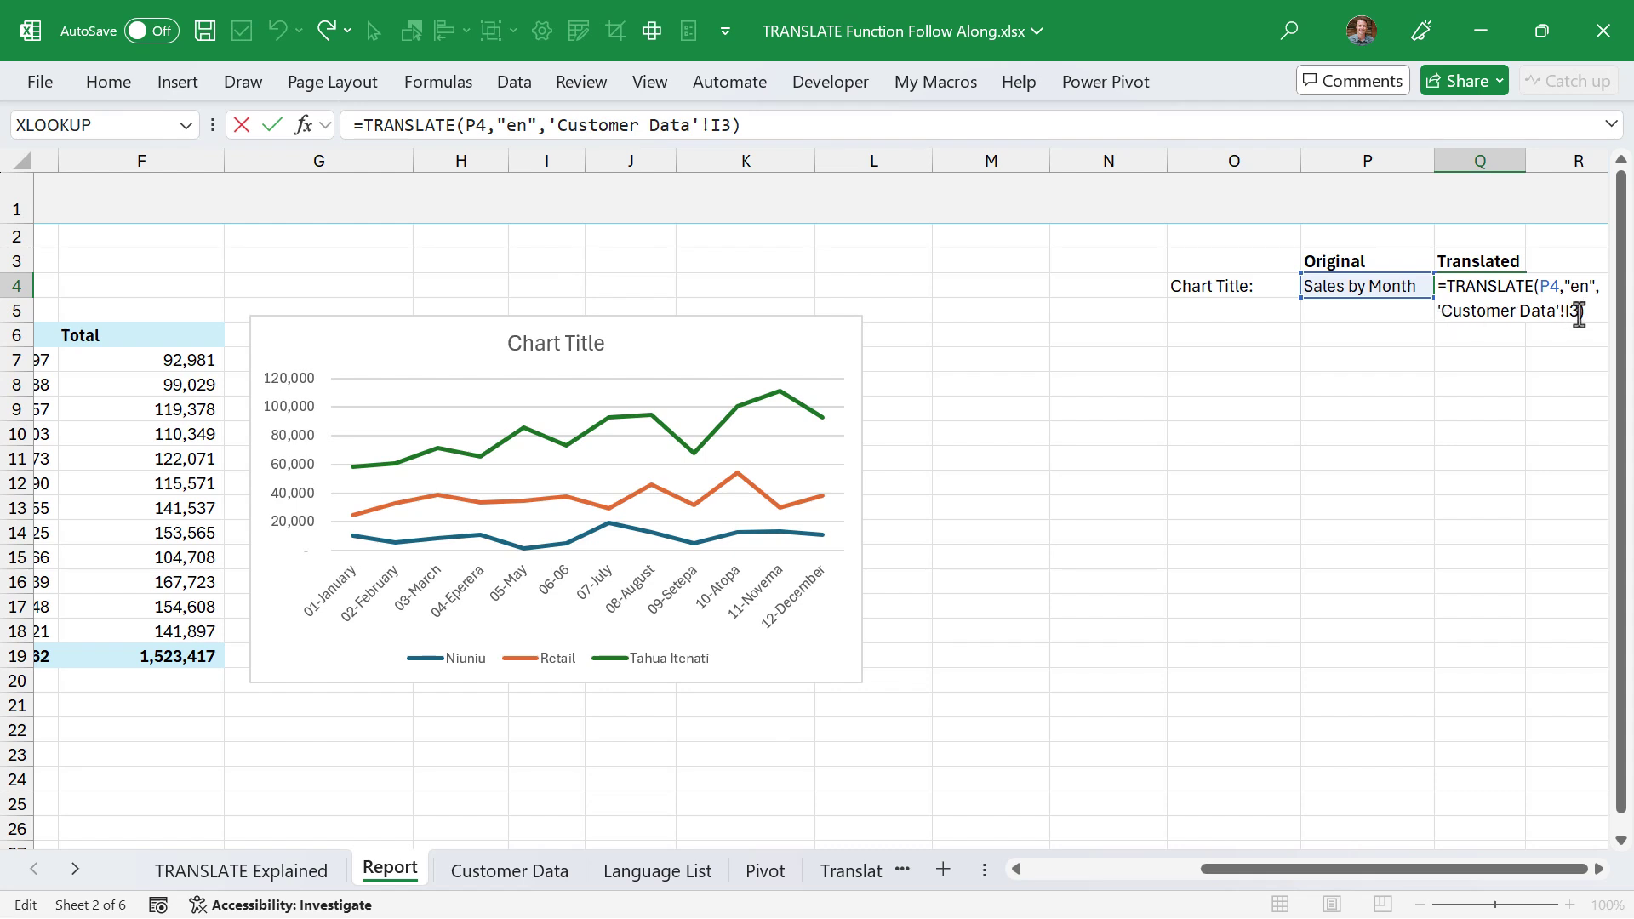
key(ctrl+Return)
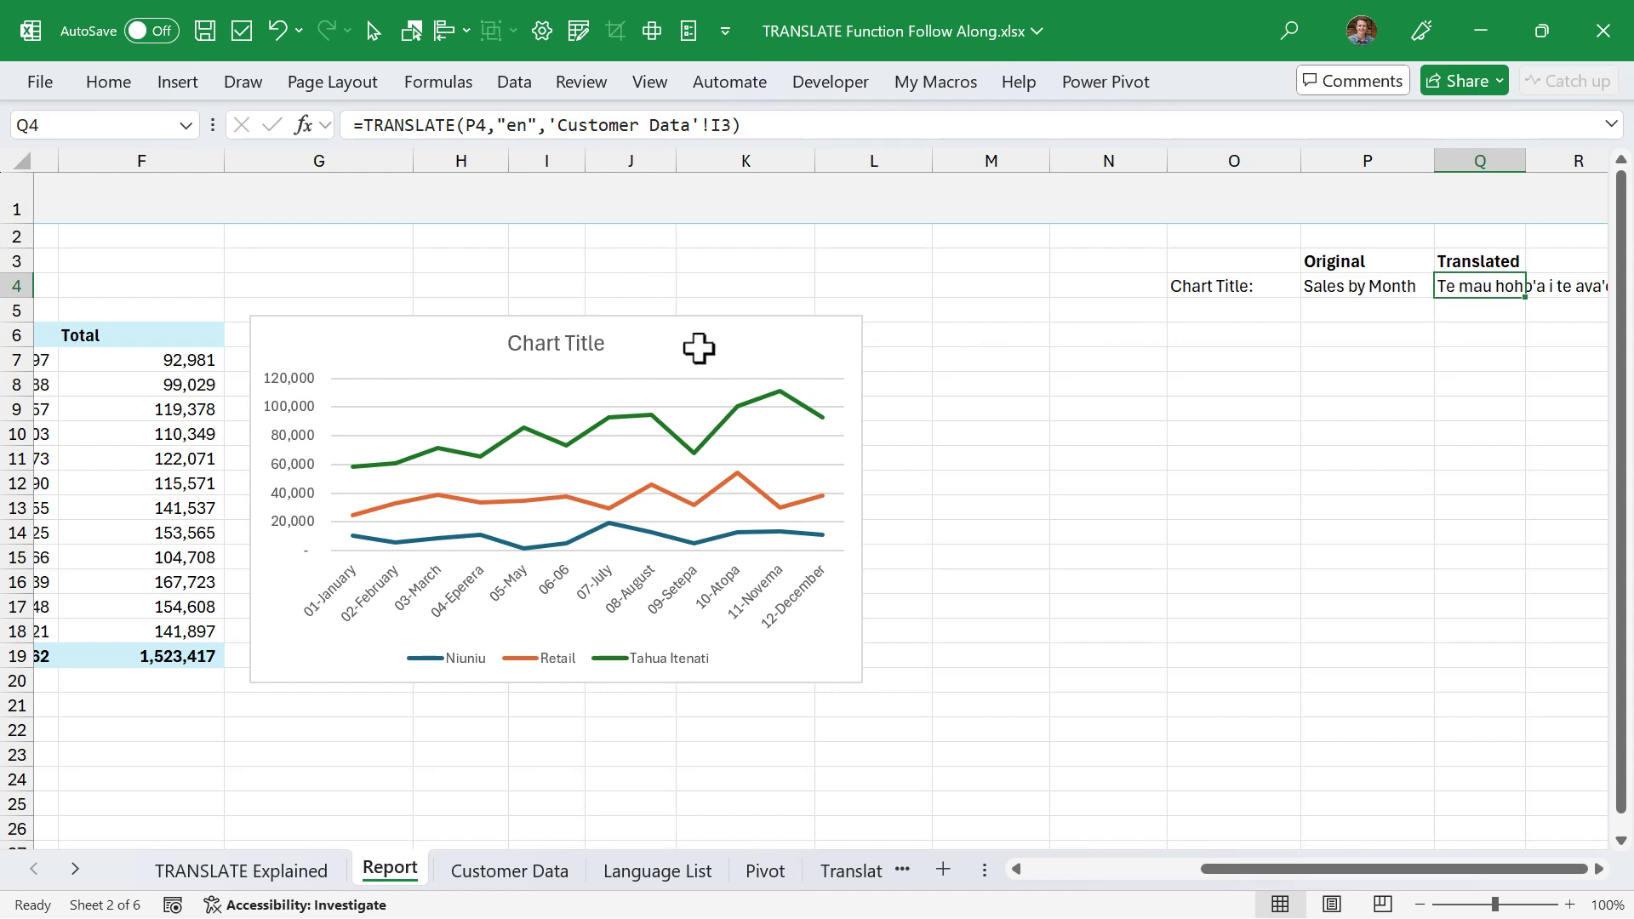
Step: Link the chart title to the translated title cell with the formula =Report!$Q$4
click(543, 338)
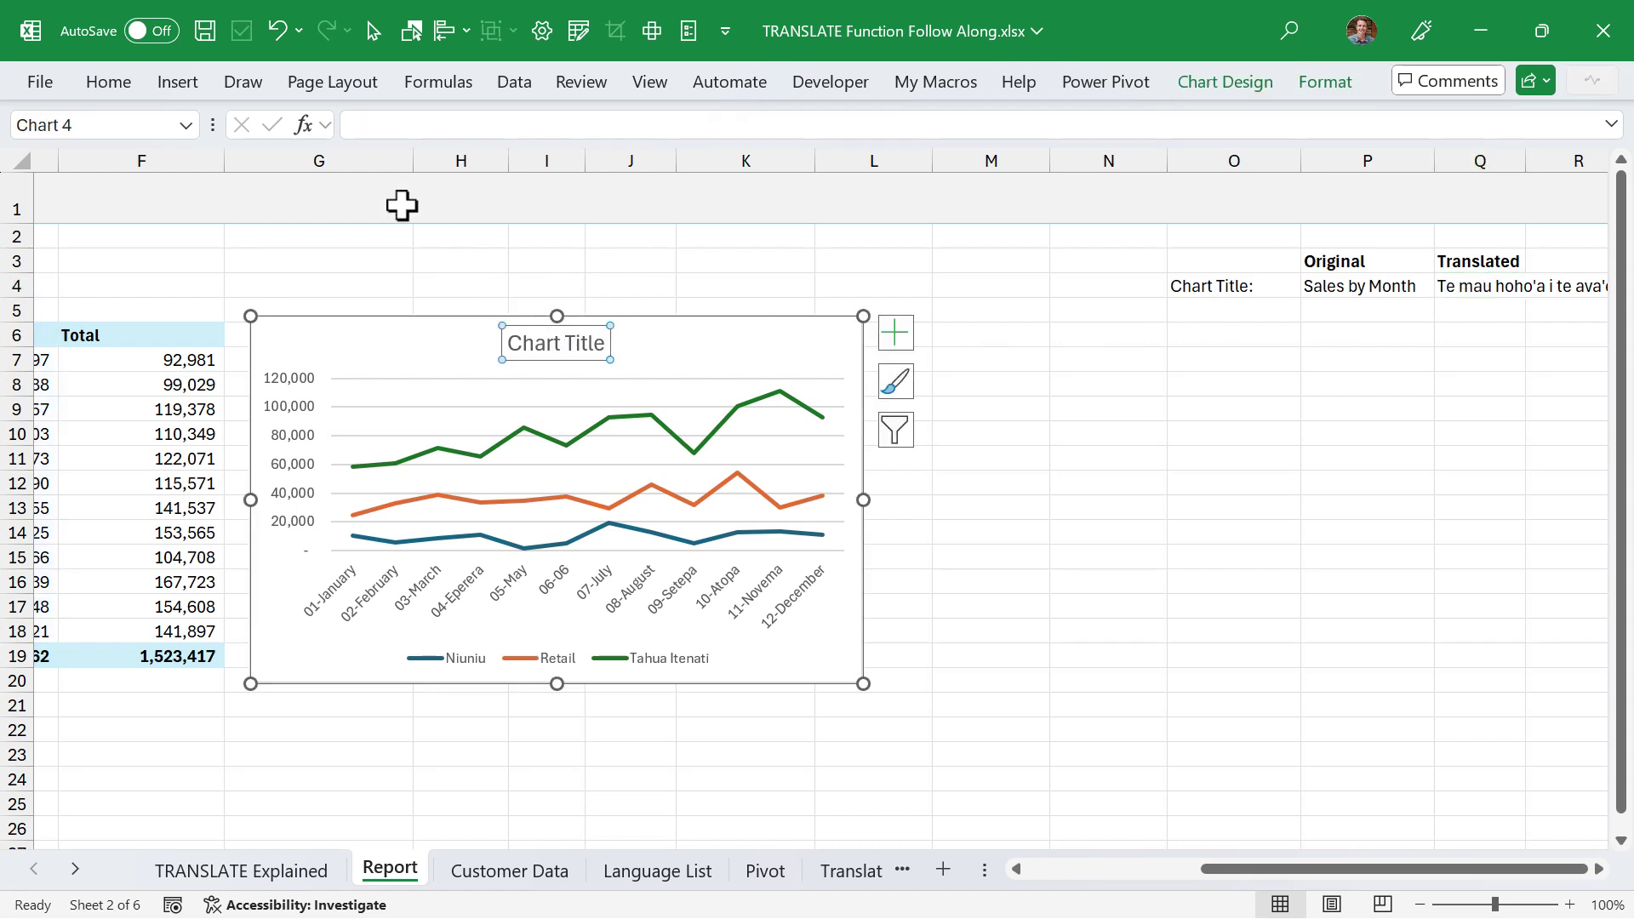
click(364, 125)
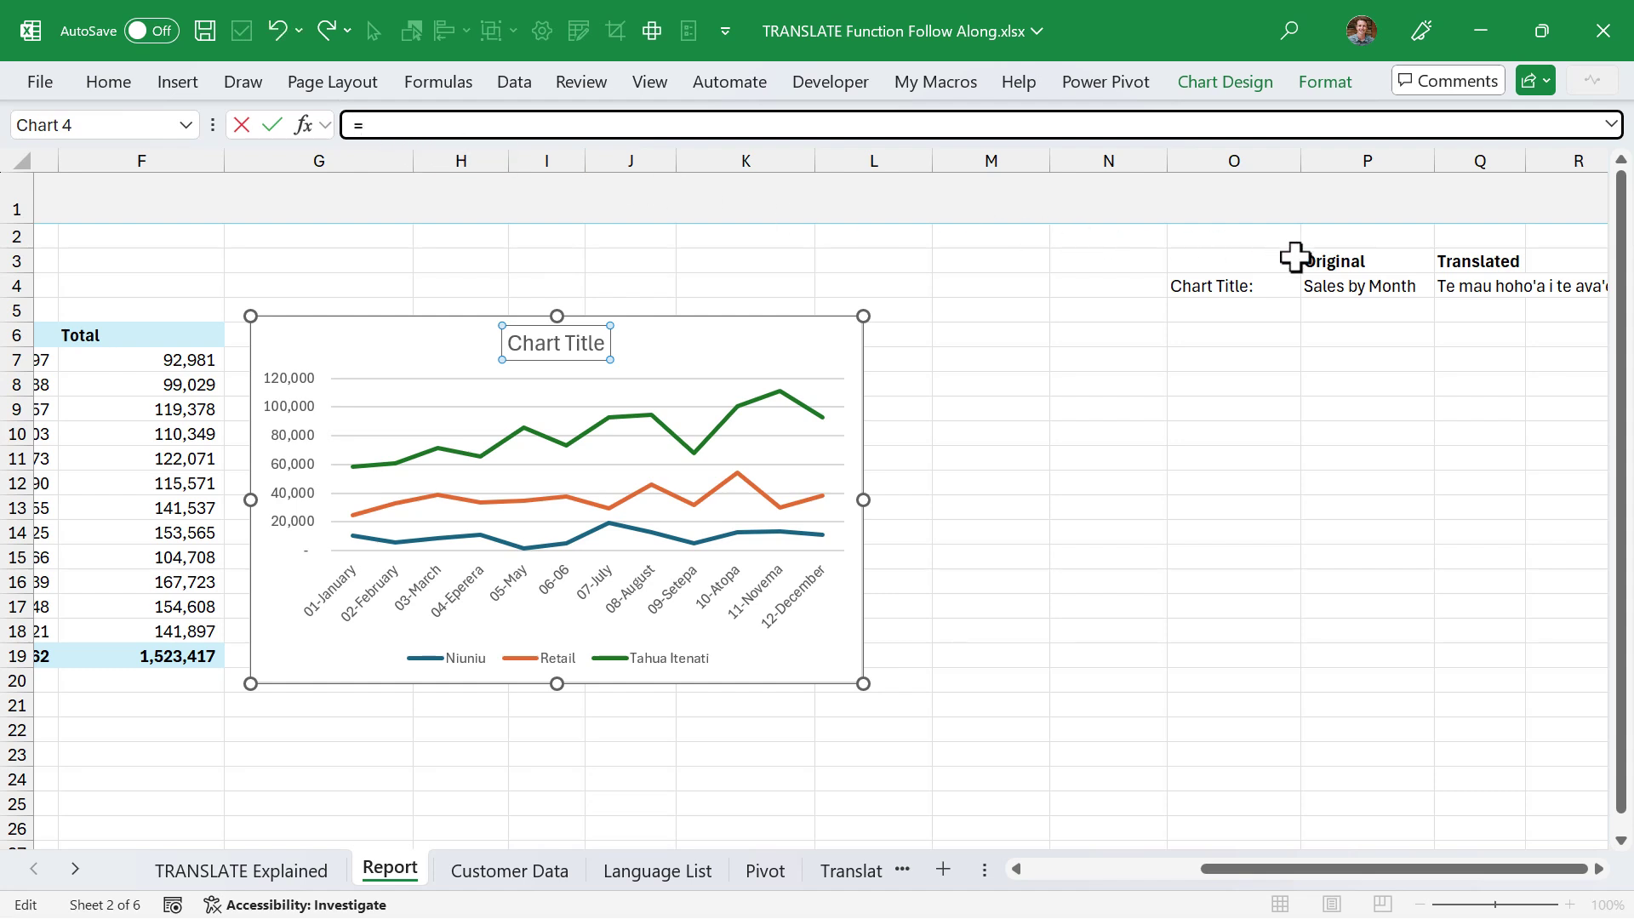
click(1461, 290)
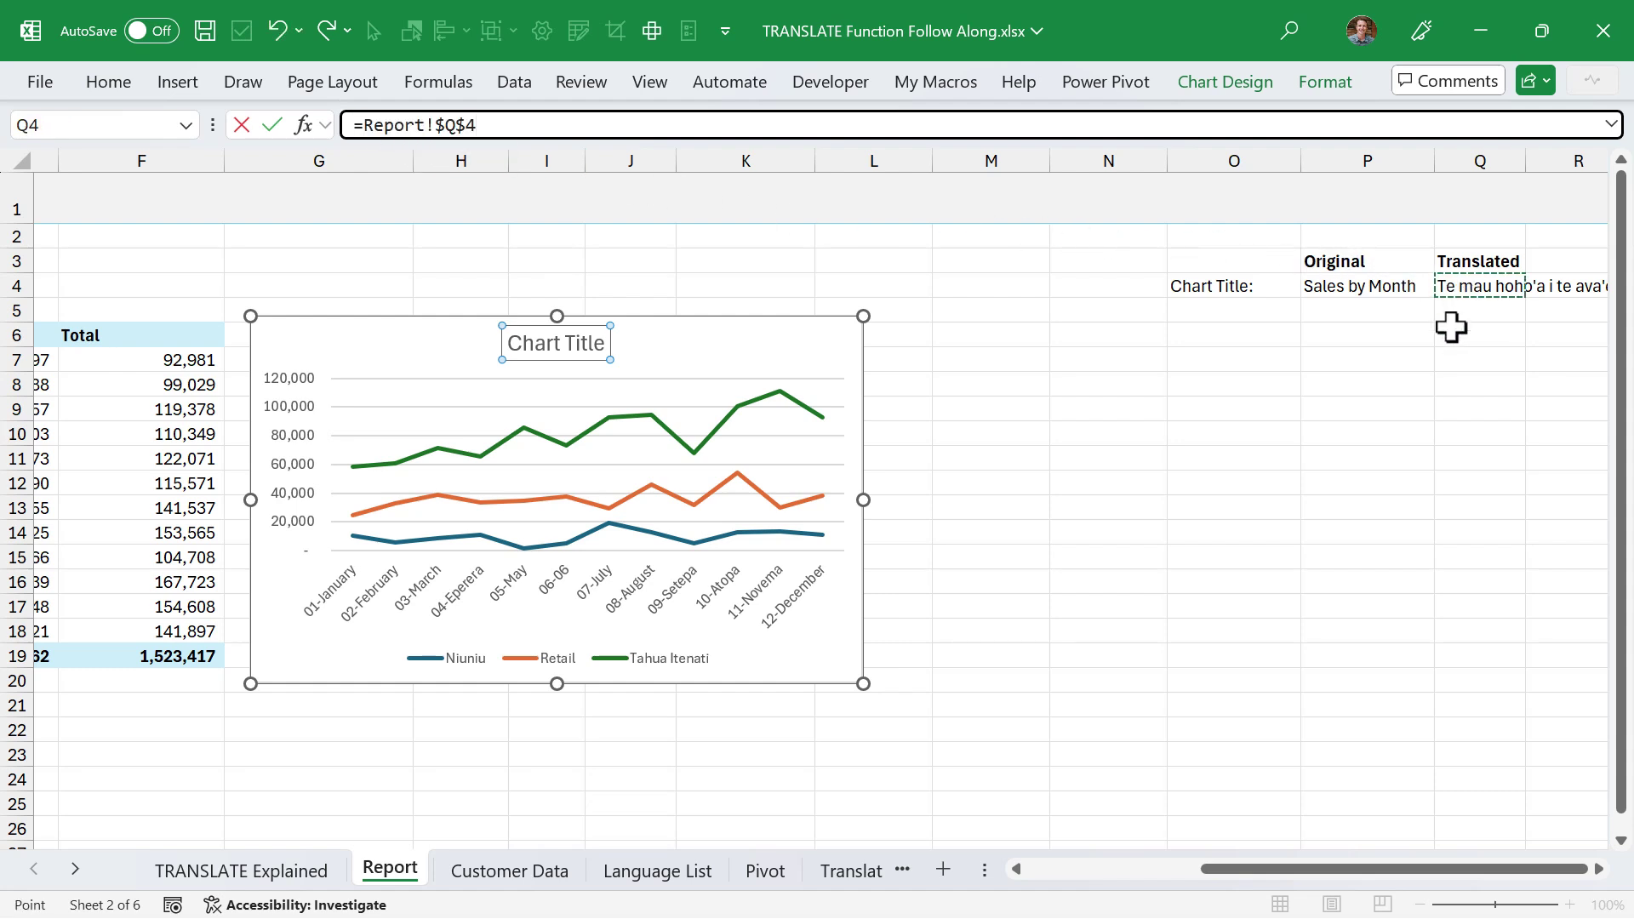
key(Return)
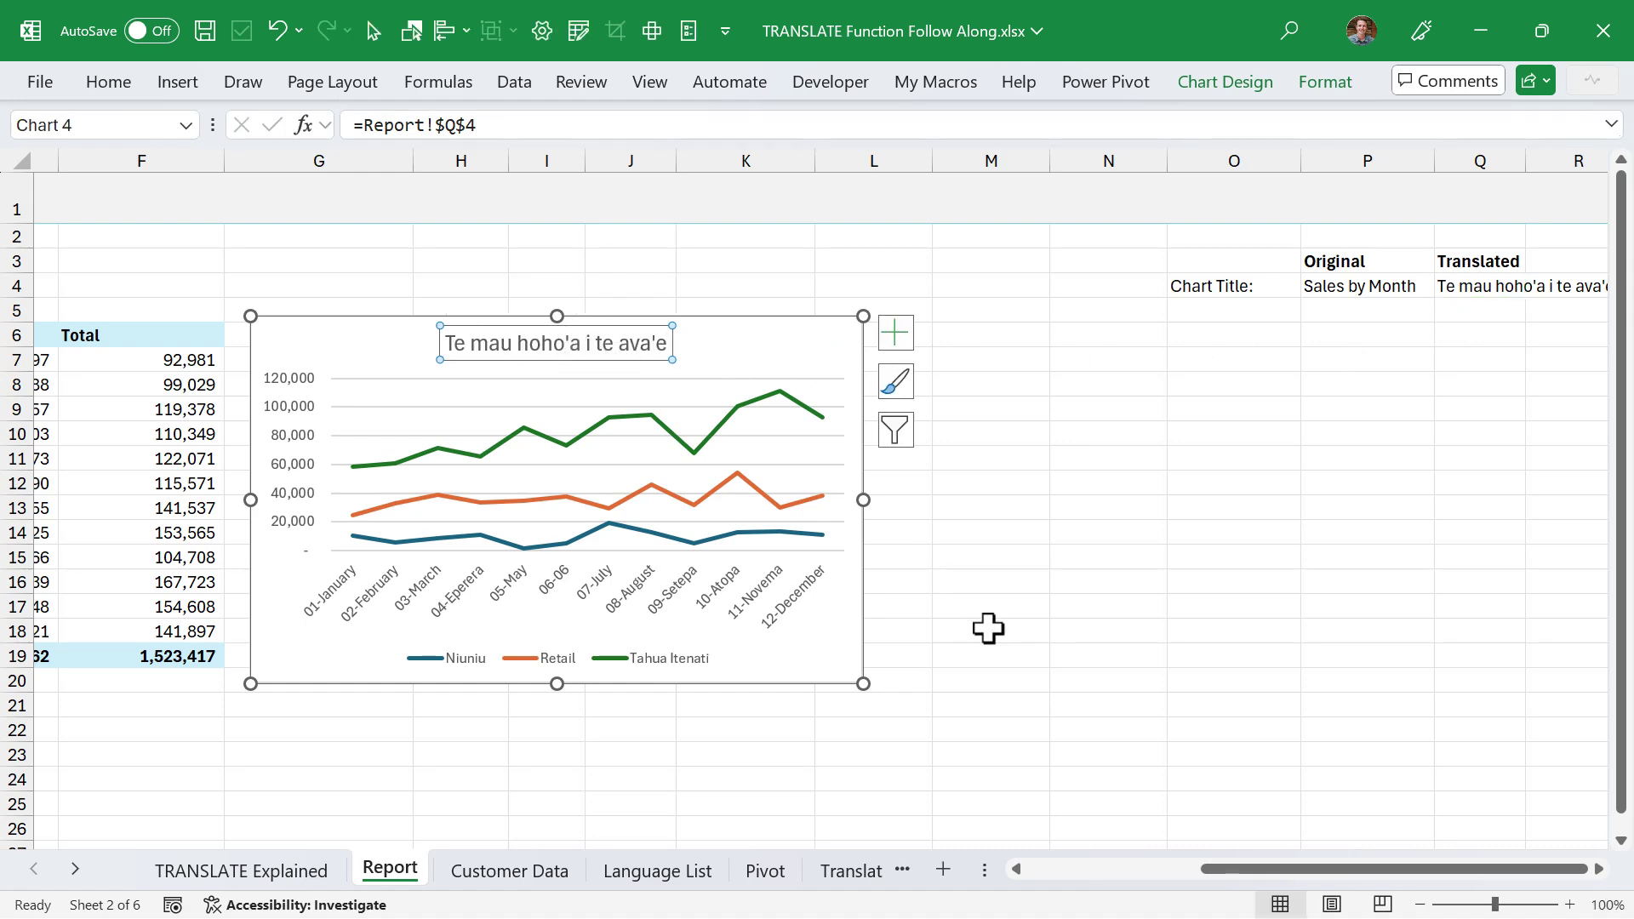
Step: Choose Thai as the report language in D4 to test the translated table and chart
drag(1225, 869, 1047, 882)
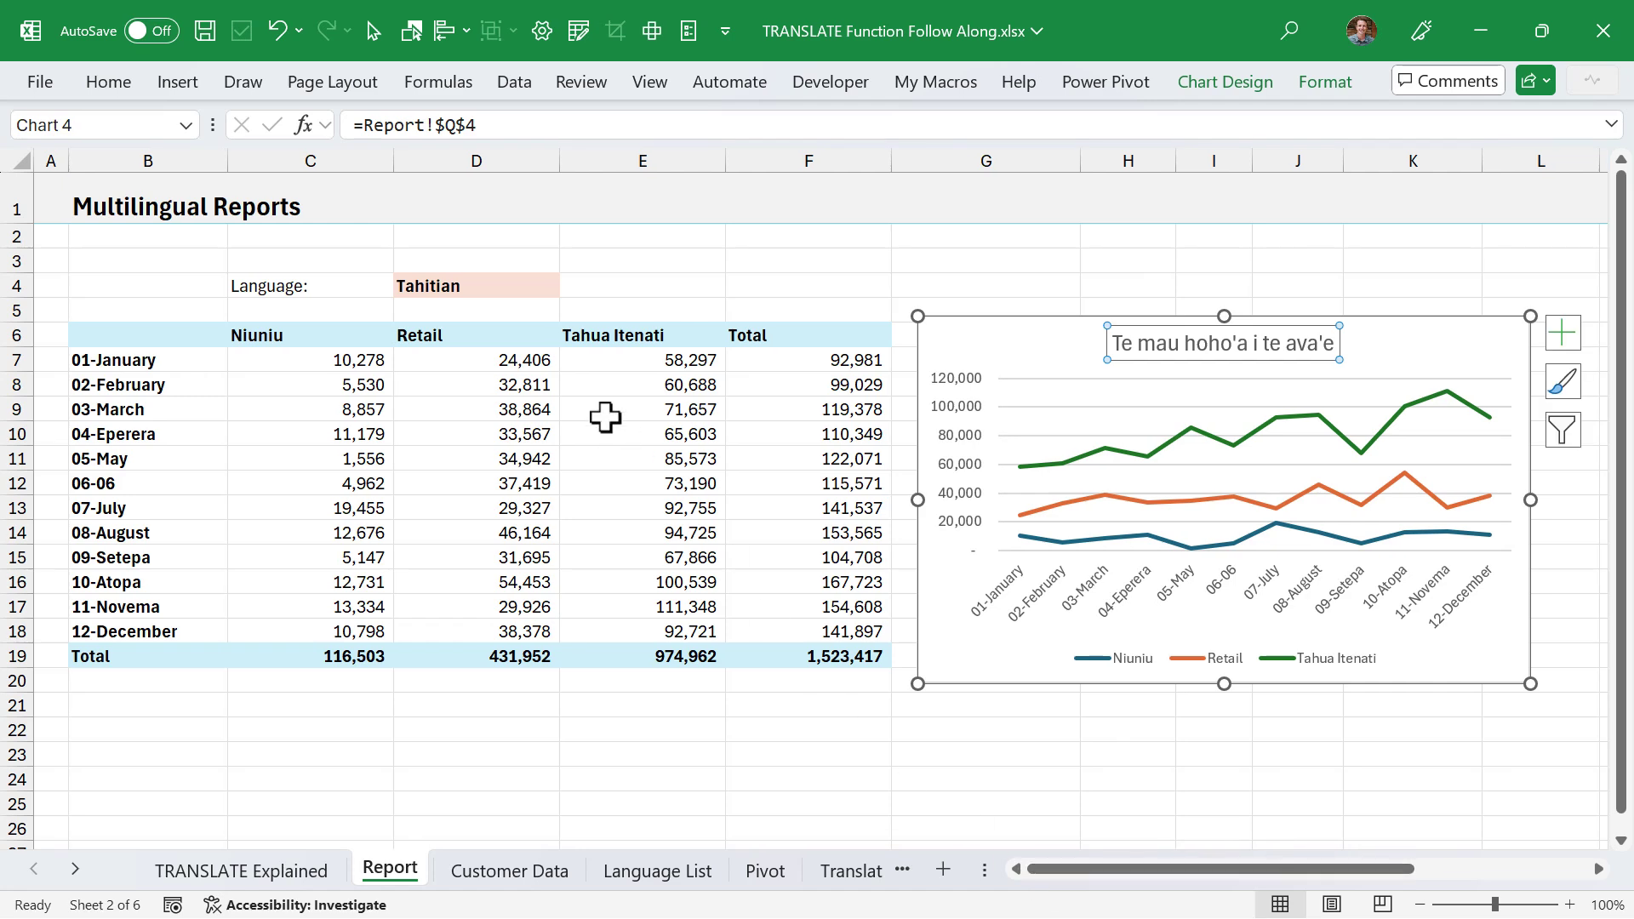
click(520, 289)
click(570, 287)
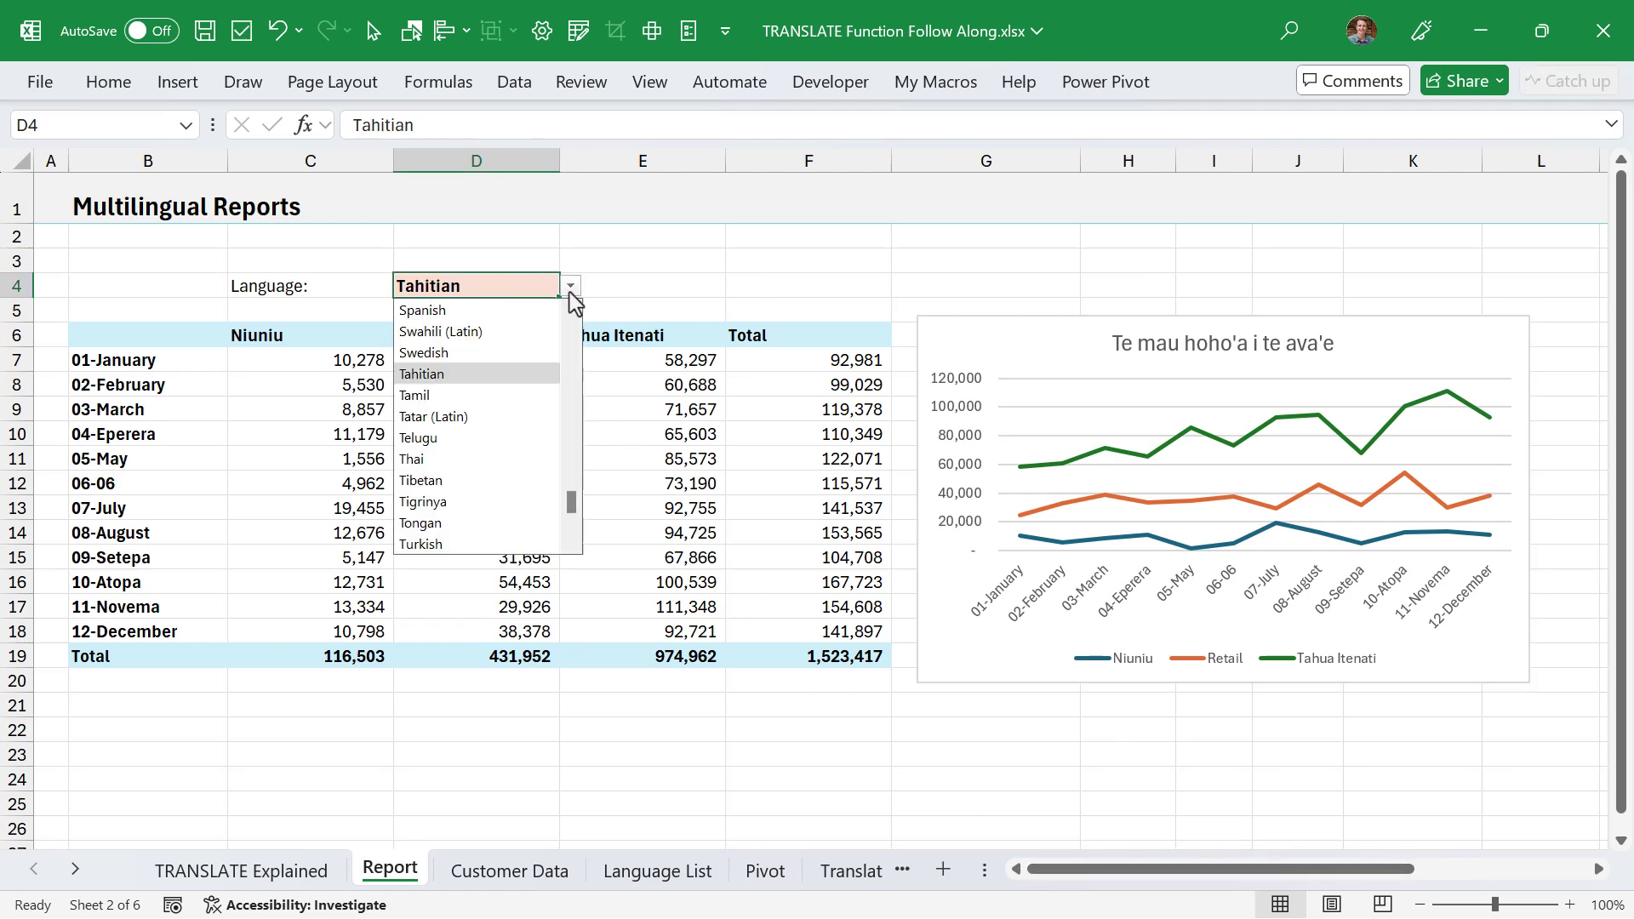
click(423, 460)
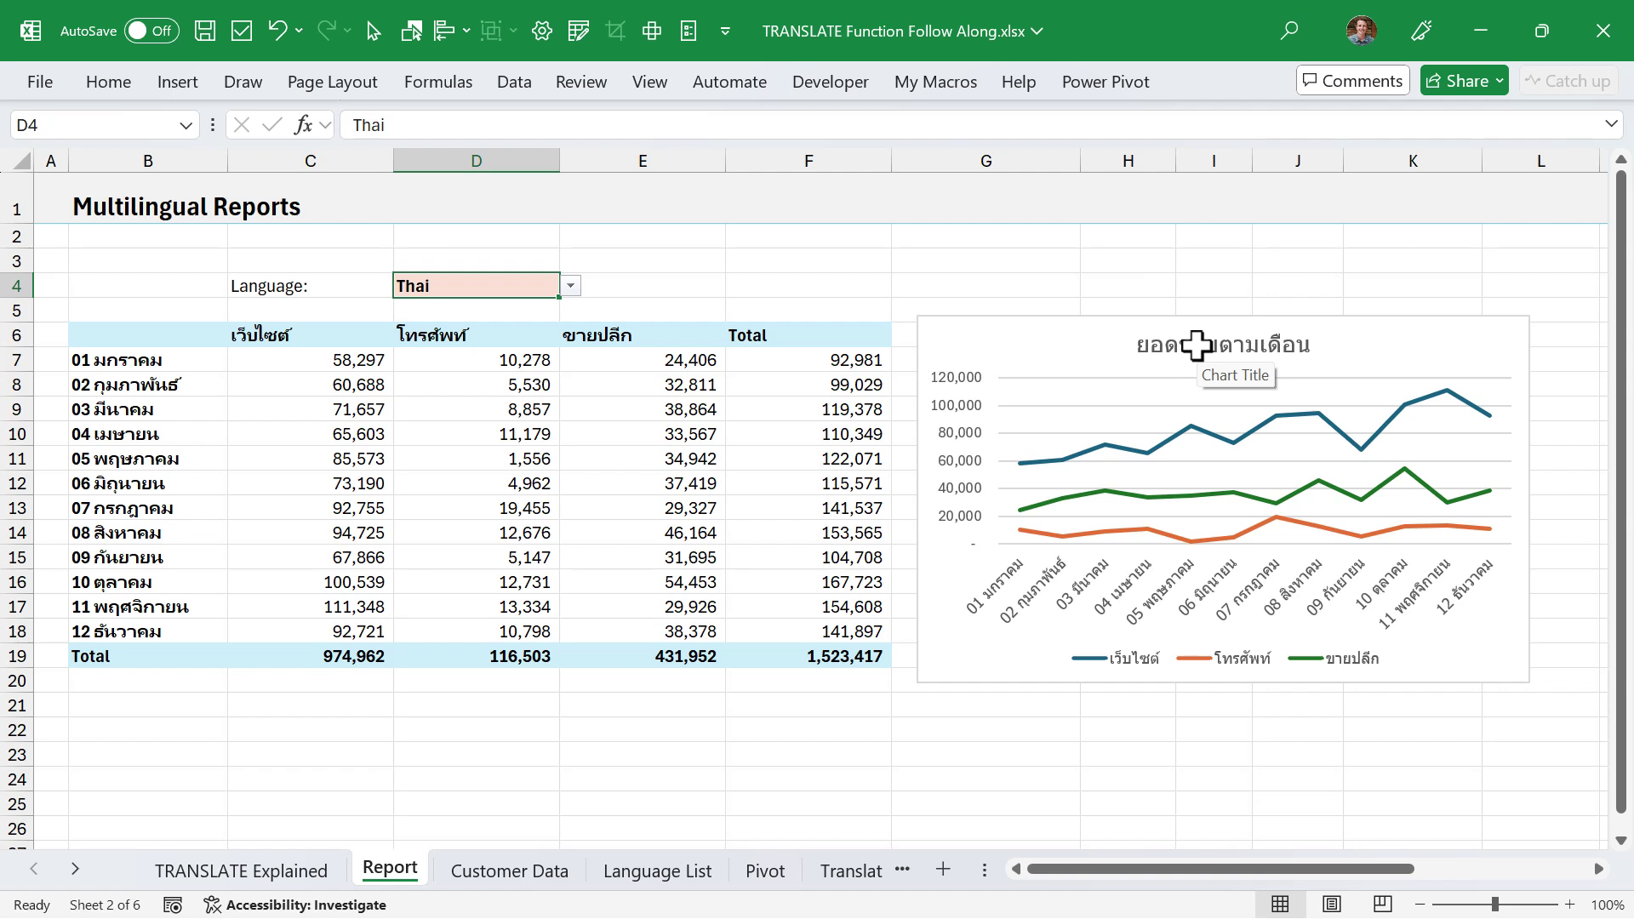
Step: Choose Spanish as the report language in D4
click(570, 287)
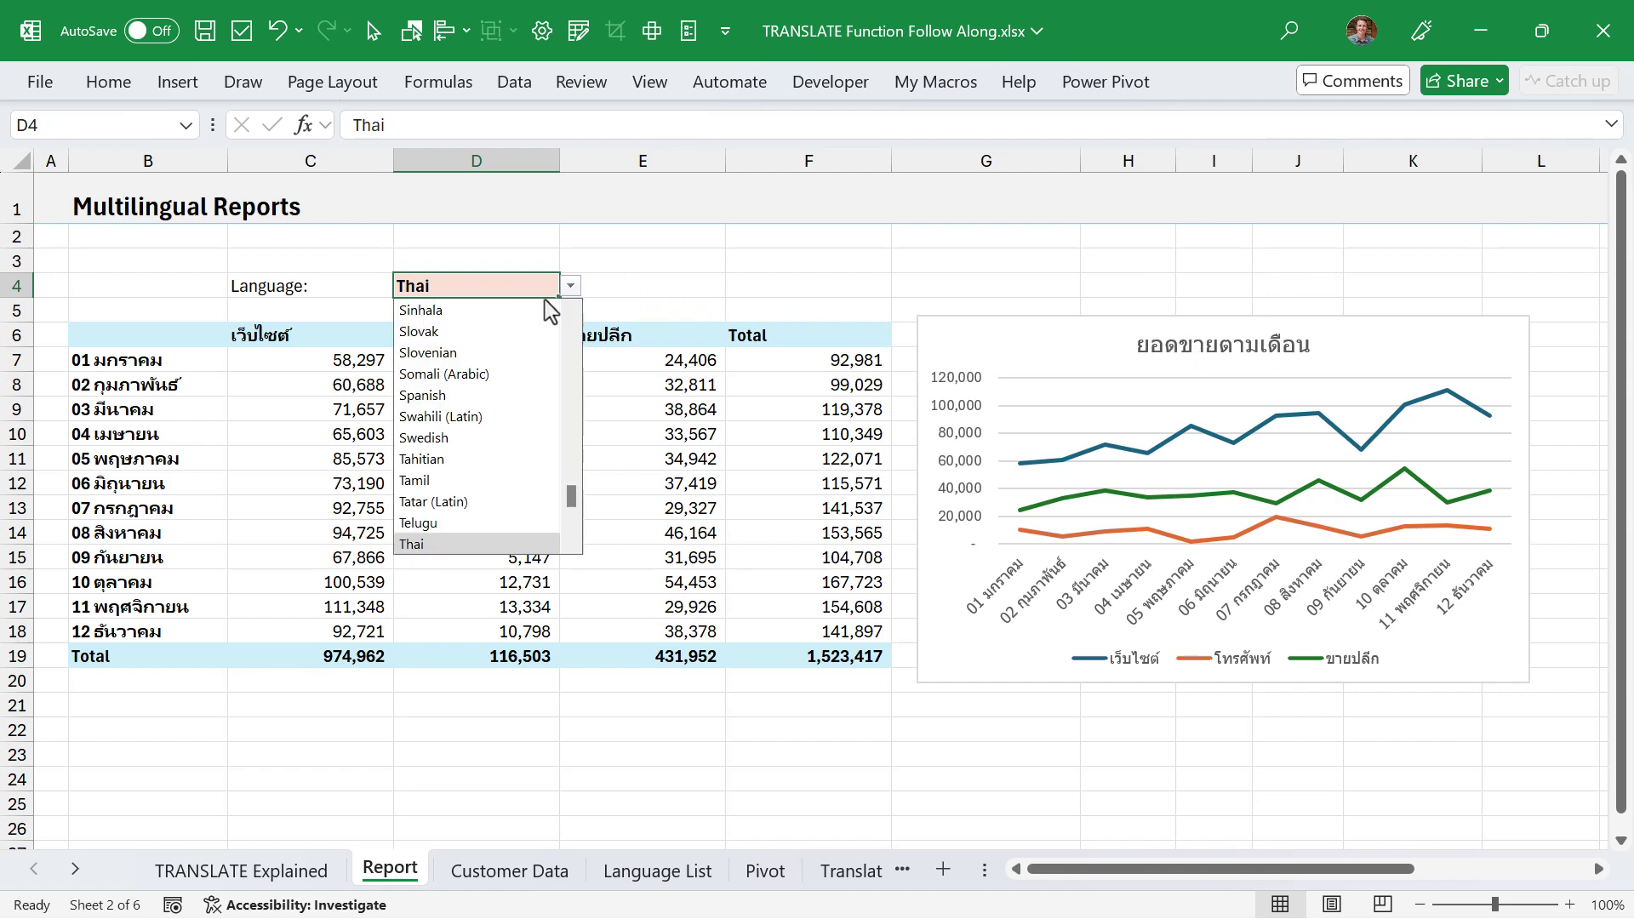
scroll(472, 421, up, 4)
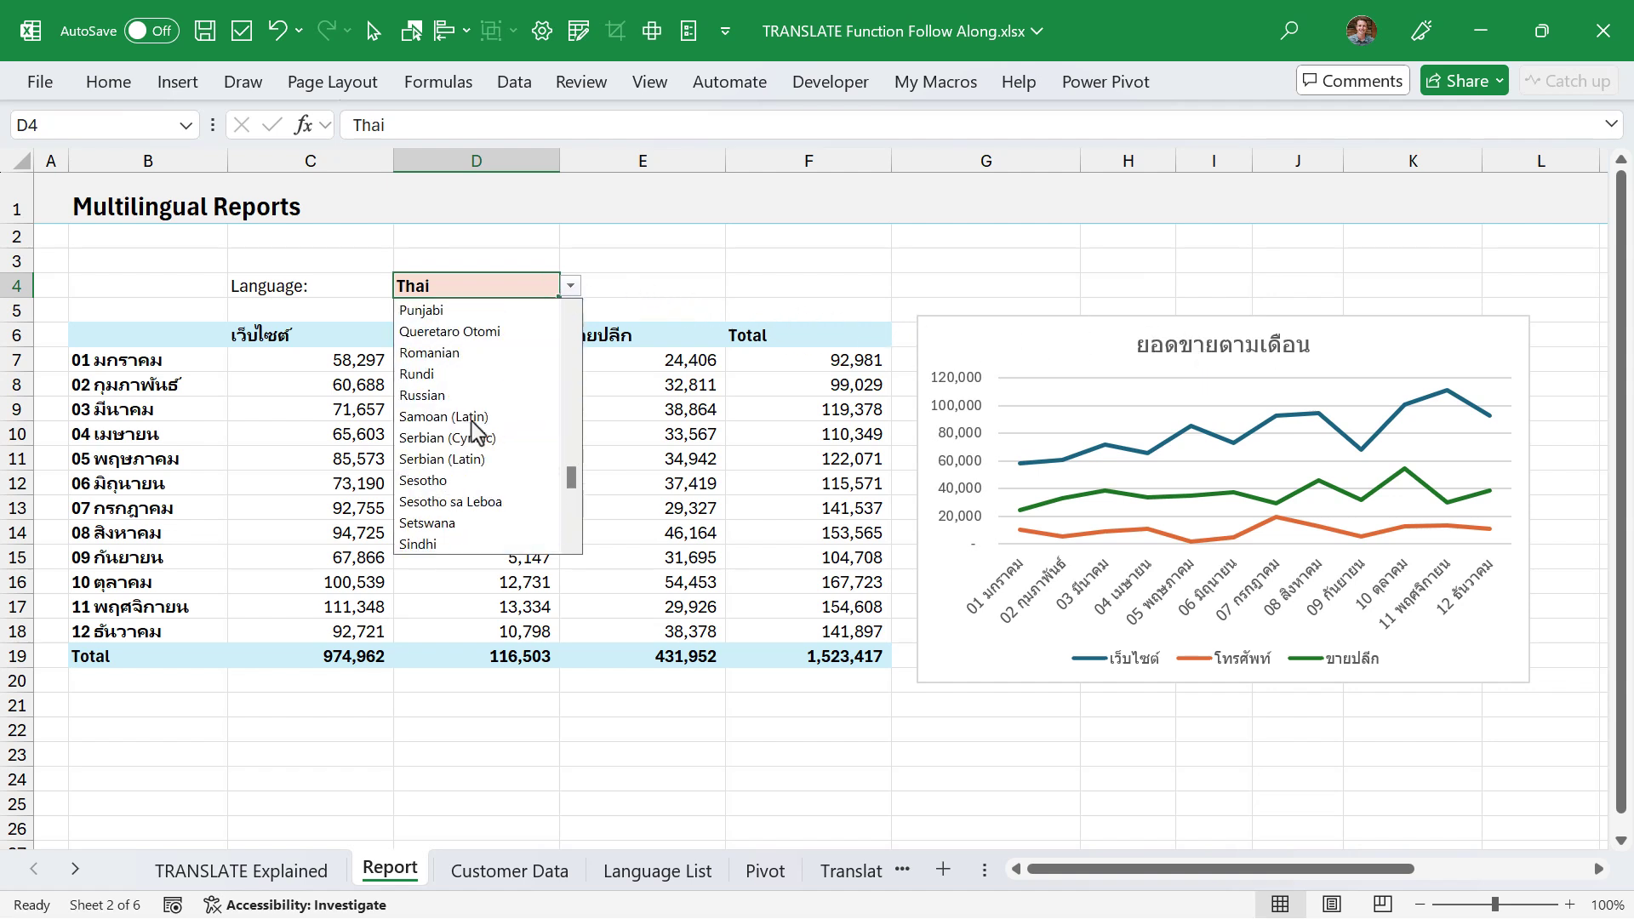
scroll(471, 421, down, 2)
click(437, 521)
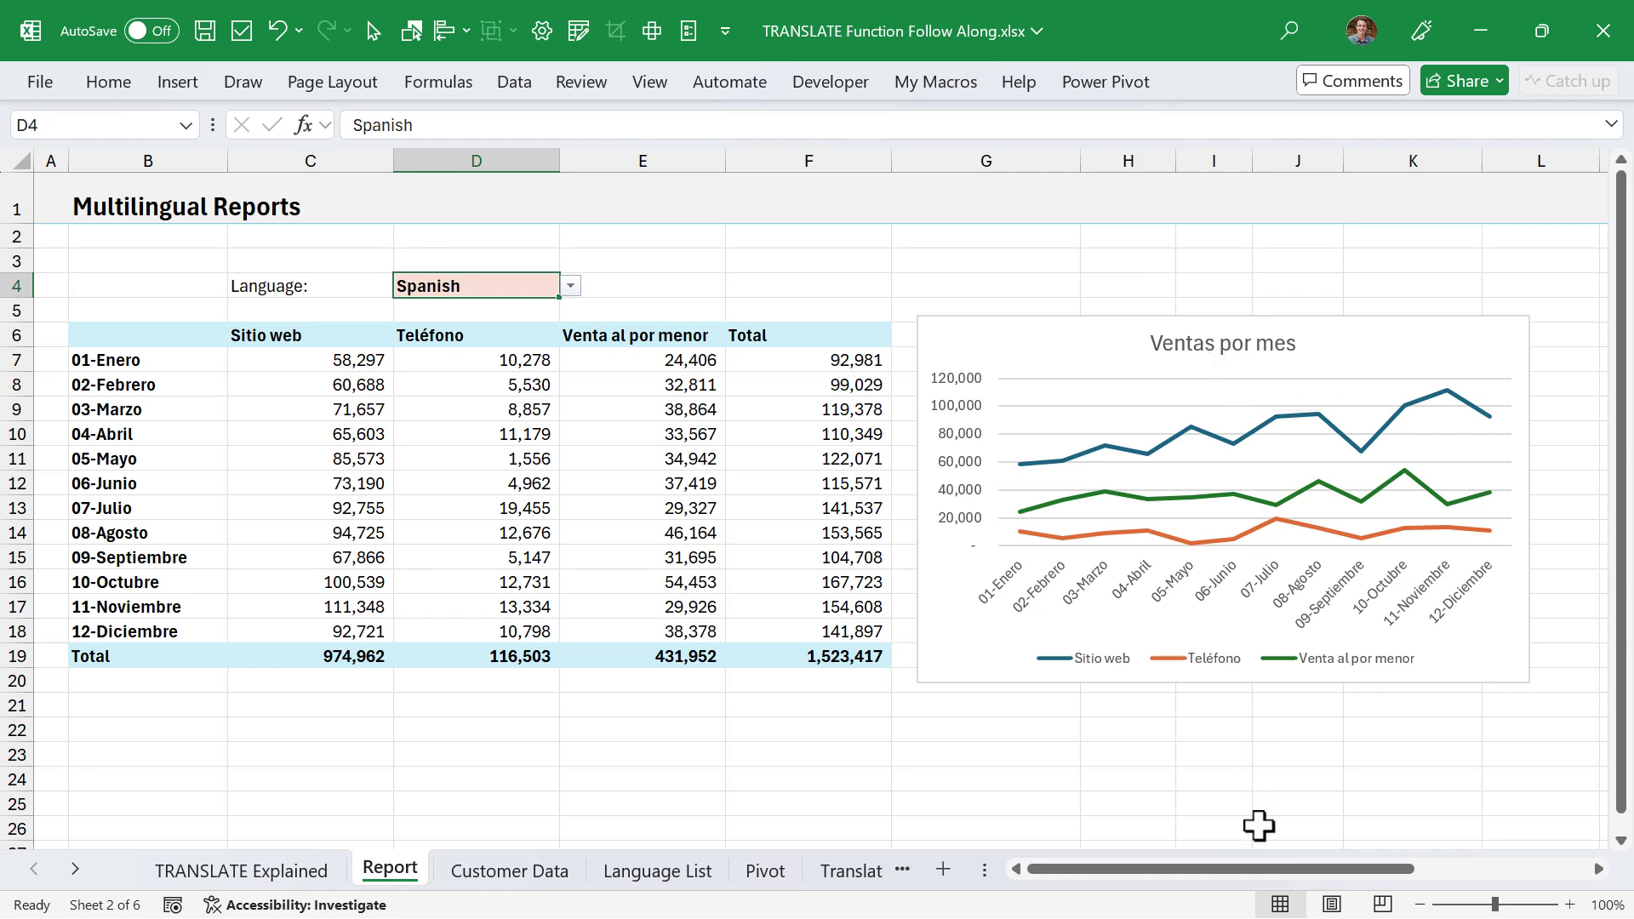
Step: Wrap the chart title translation in Q4 in PROPER so it reads =PROPER(TRANSLATE(P4,"en",'Customer Data'!I3))
drag(1258, 883, 1426, 860)
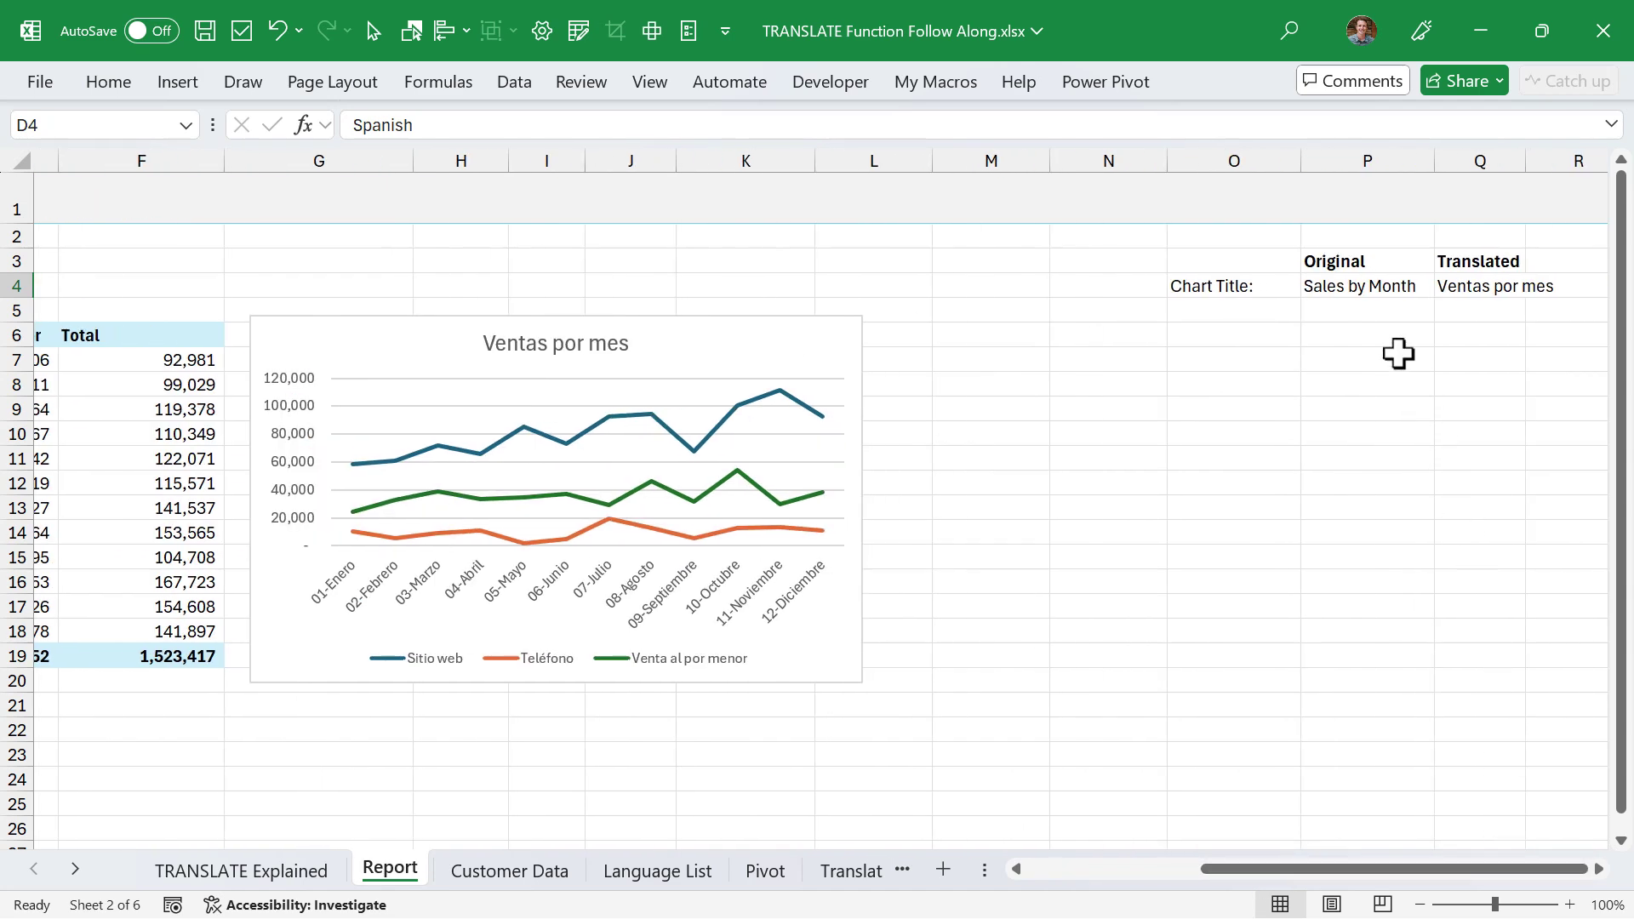
click(1374, 286)
click(1453, 287)
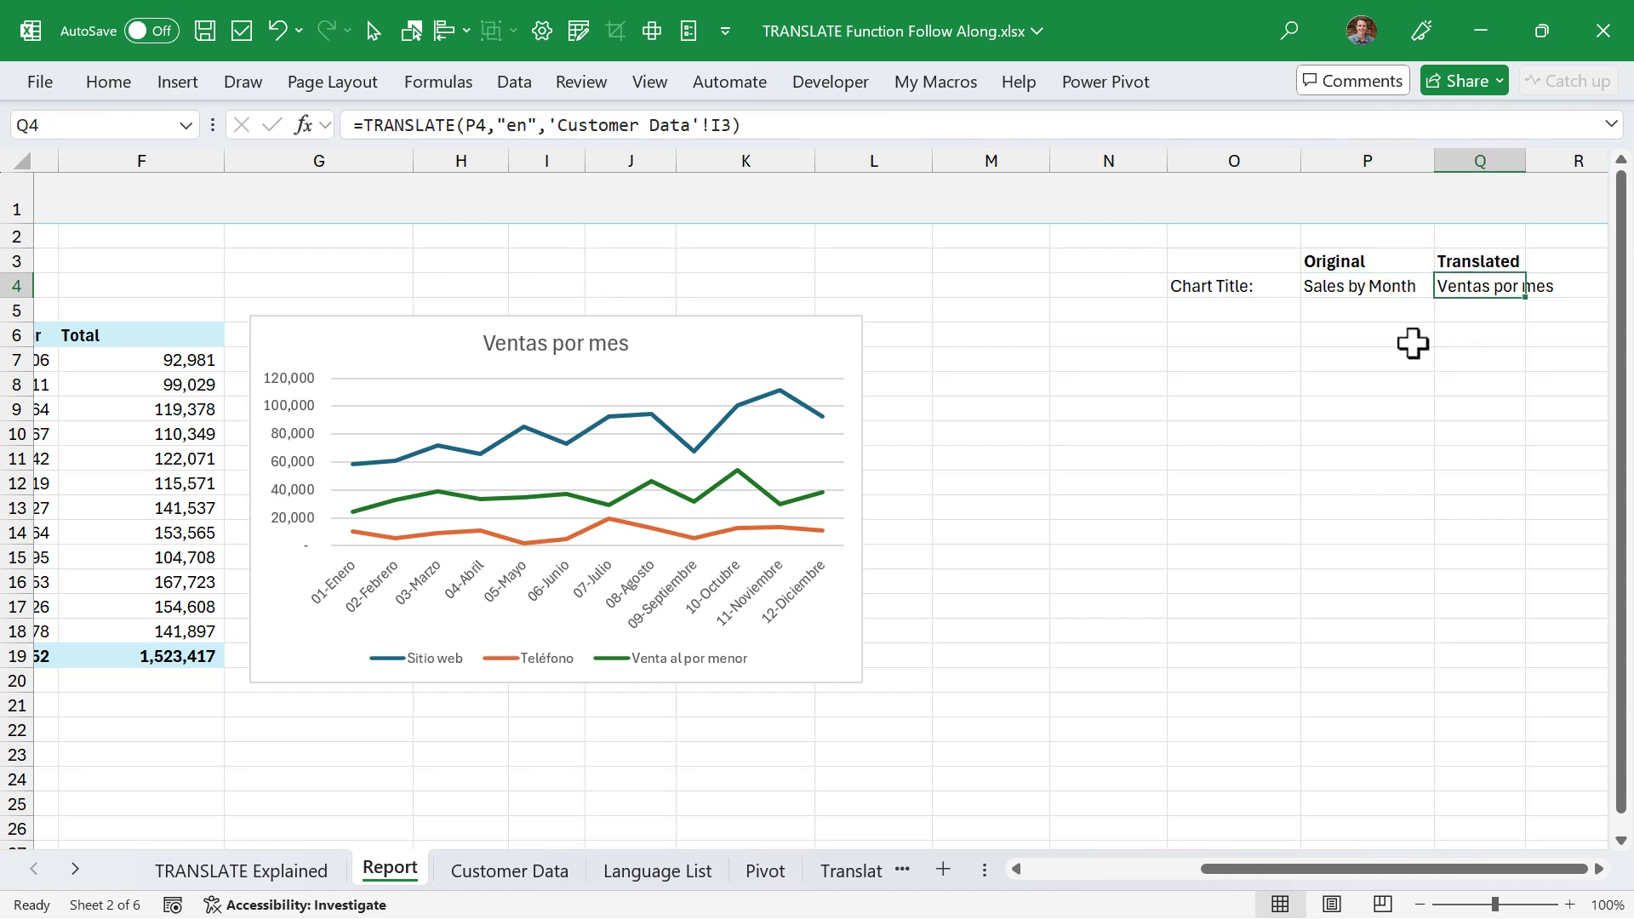
key(F2)
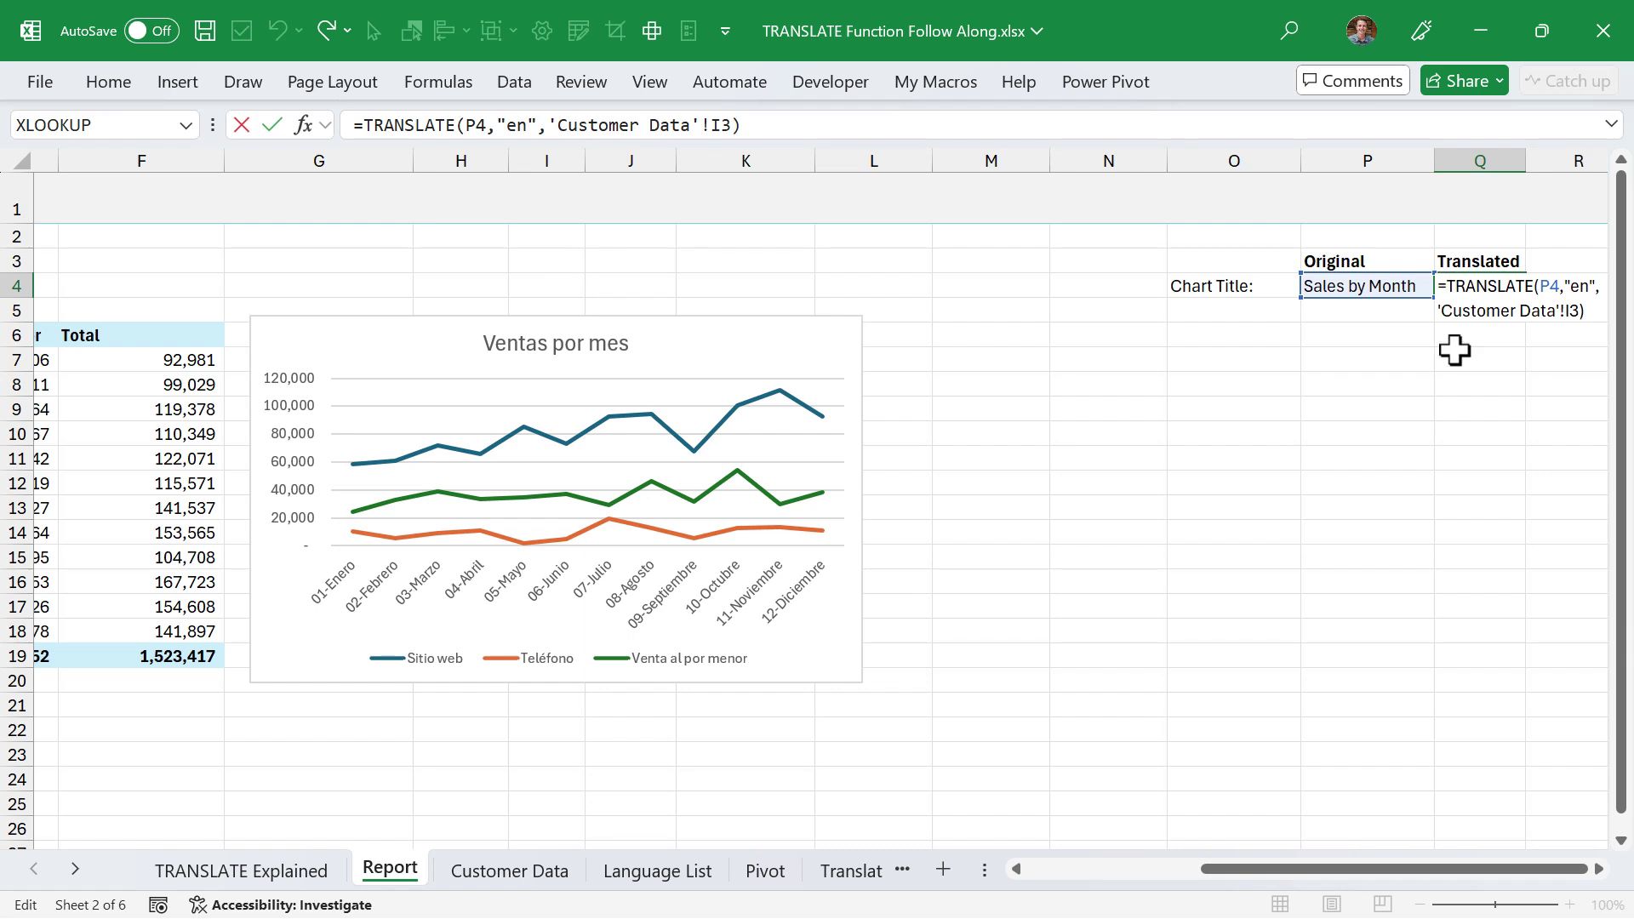
text(pro)
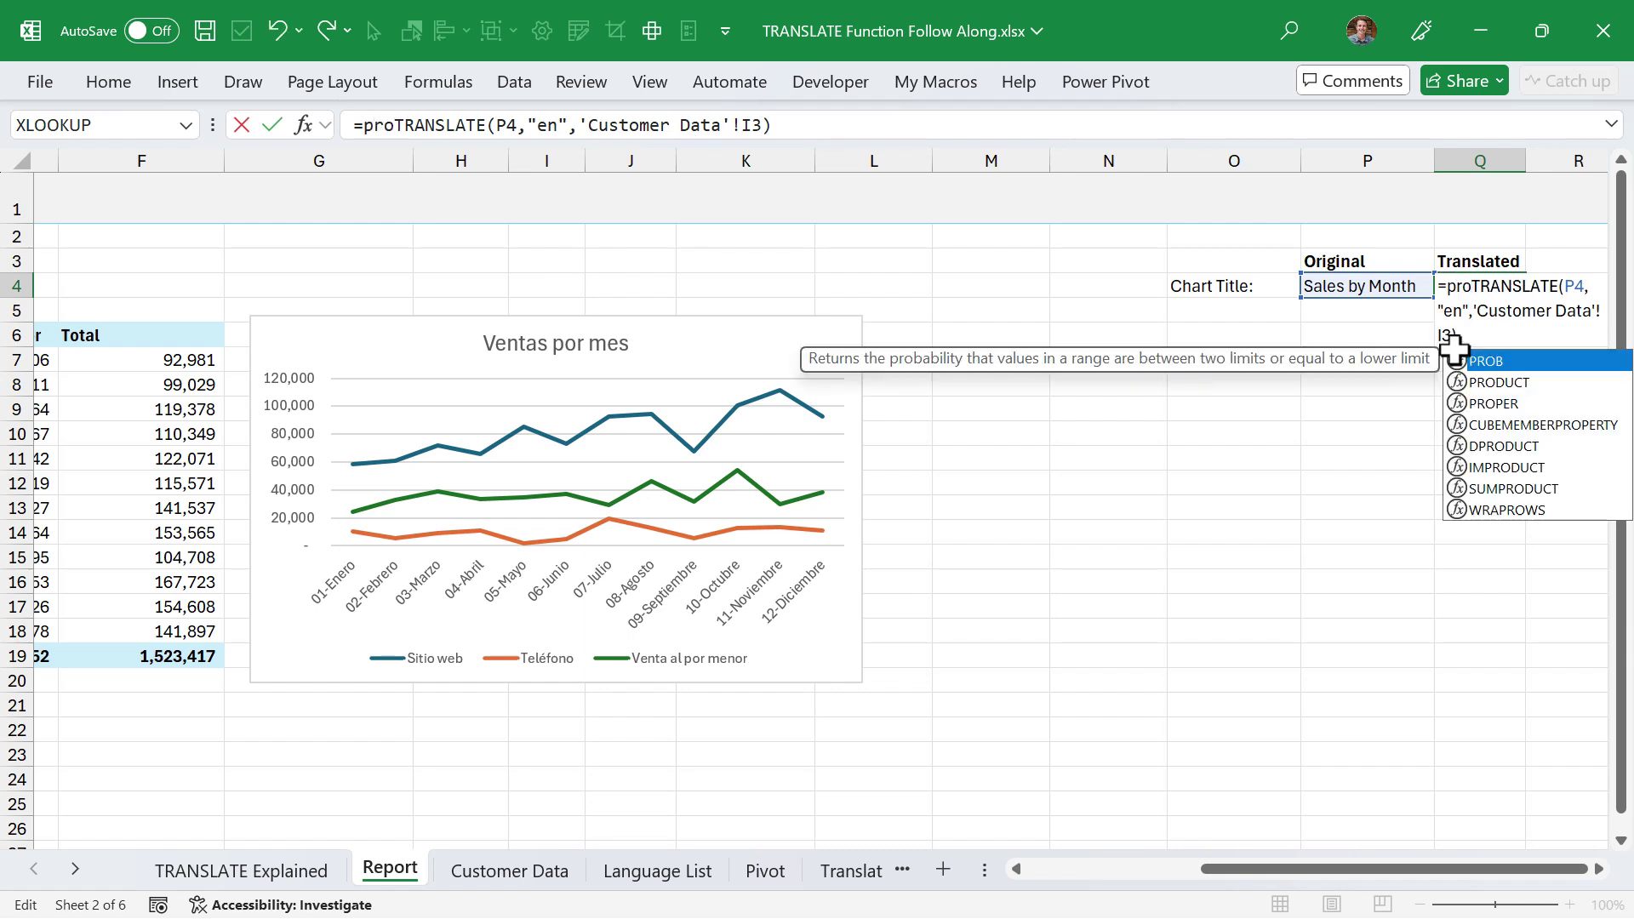
text(p)
key(Tab)
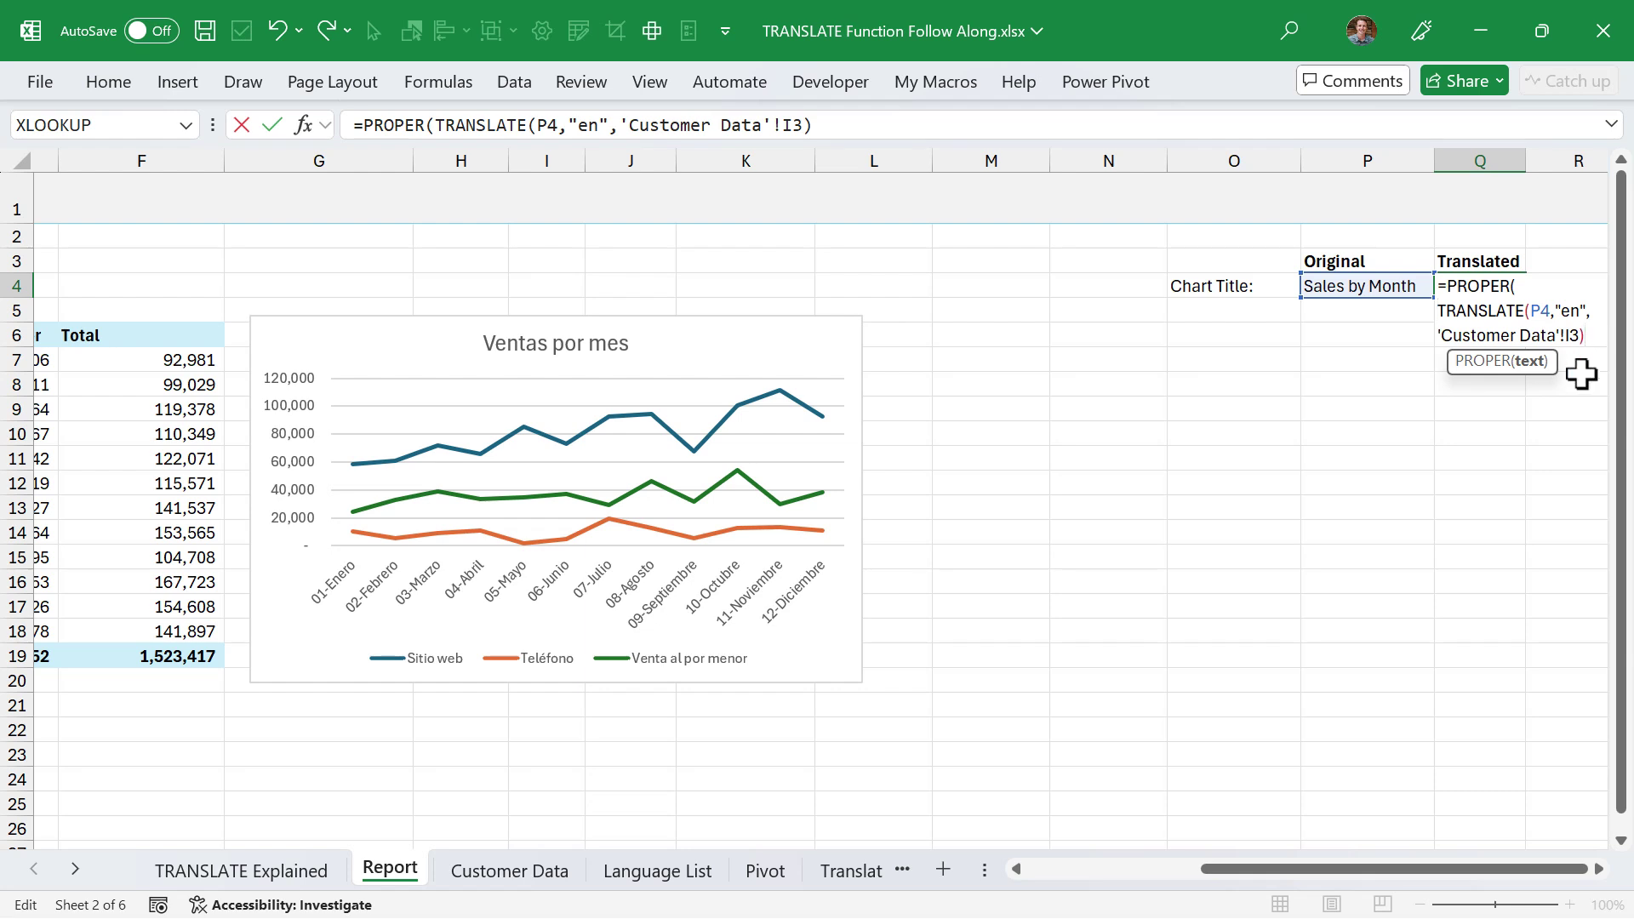
key(End)
text())
key(Return)
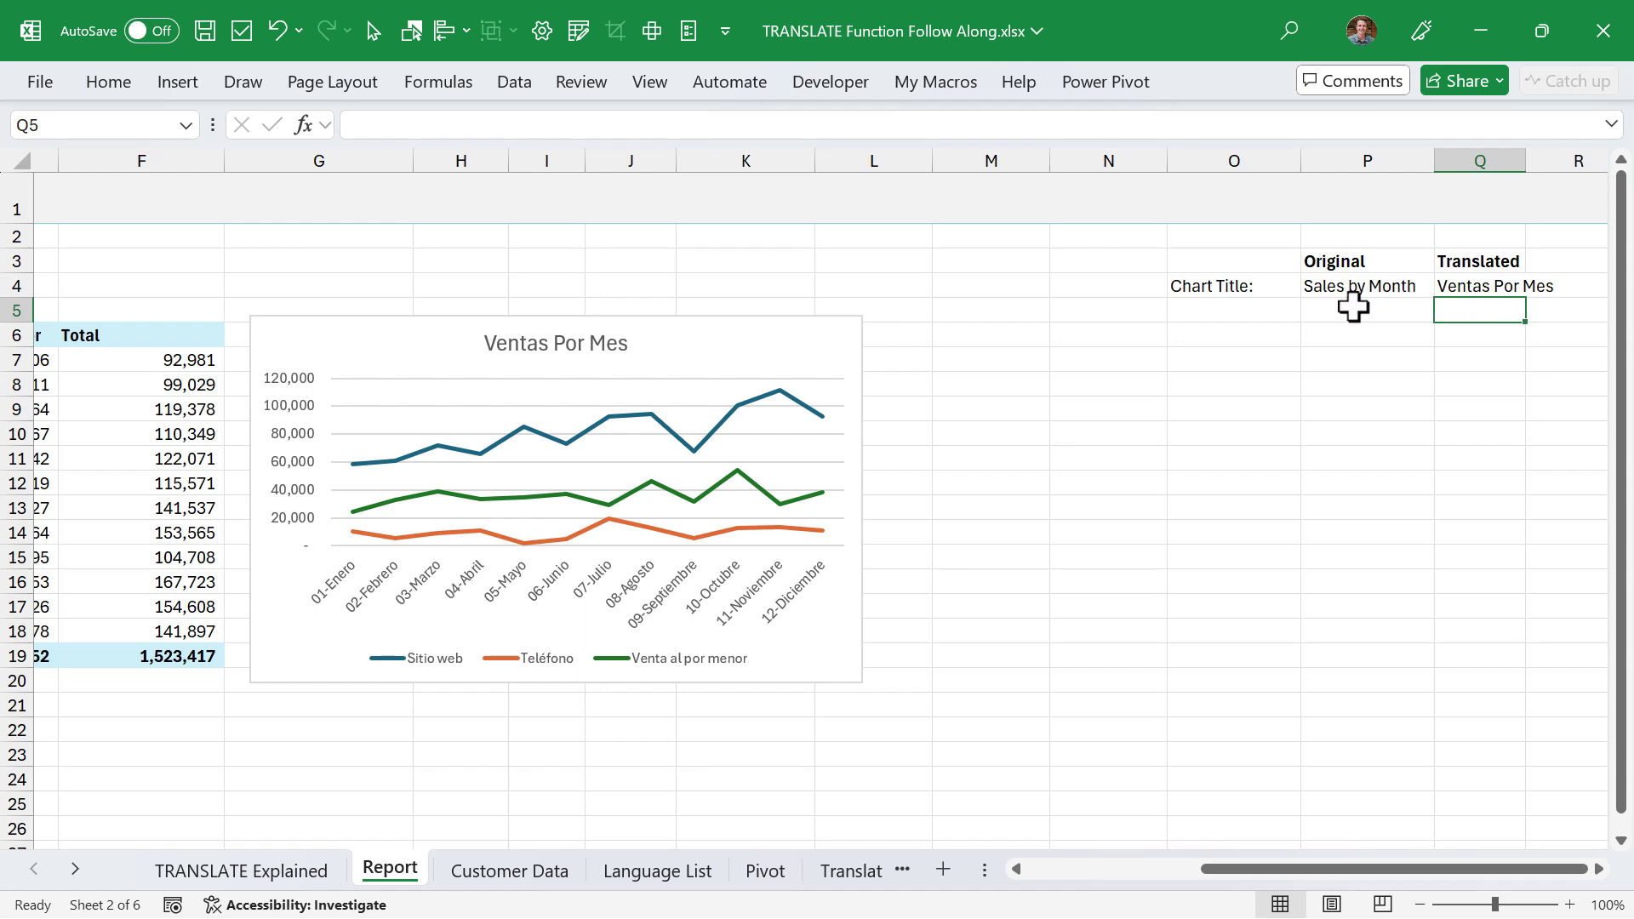
click(1511, 289)
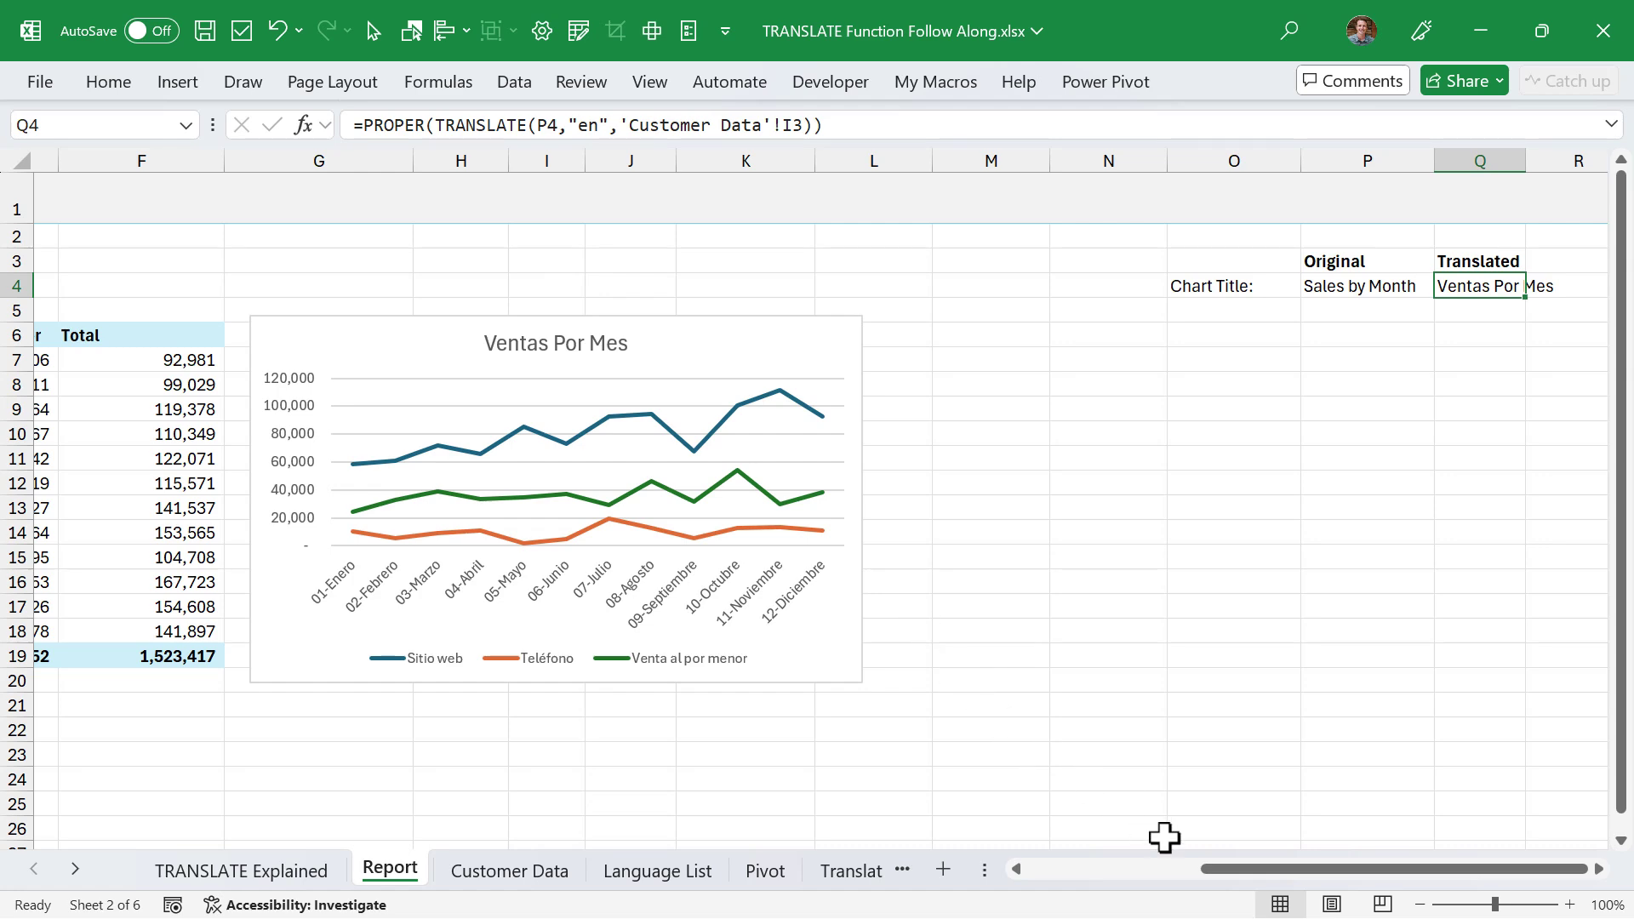
Step: Inspect the TRANSLATE formula in I6 of the Source x column on Customer Data and show the data query and refresh commands
drag(1212, 877, 1123, 877)
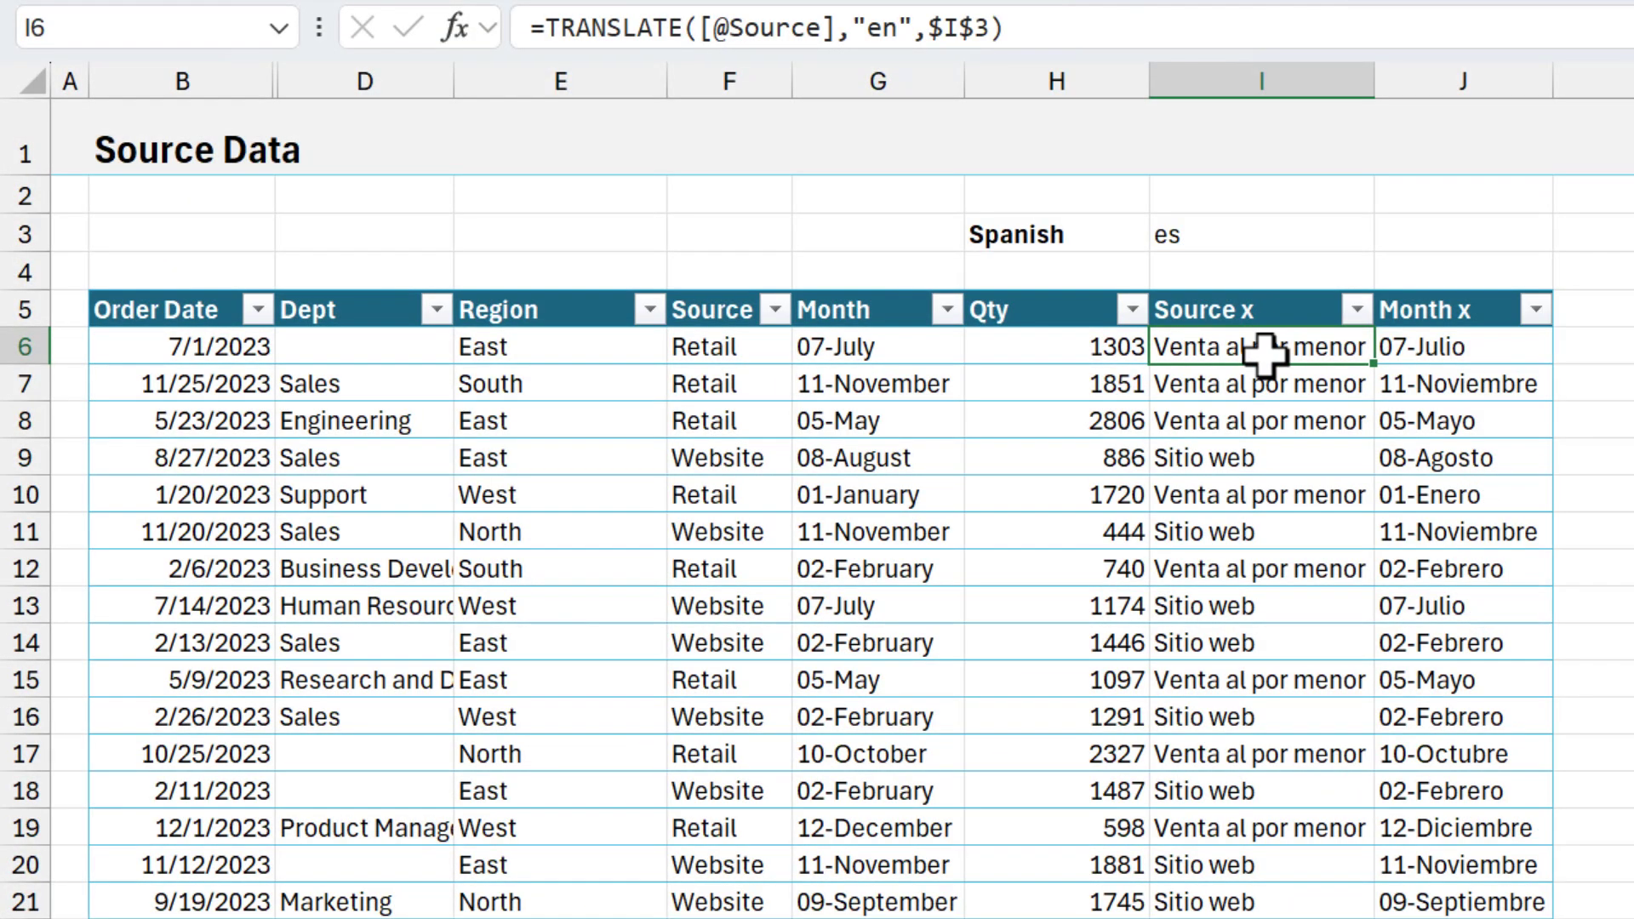
double_click(1263, 354)
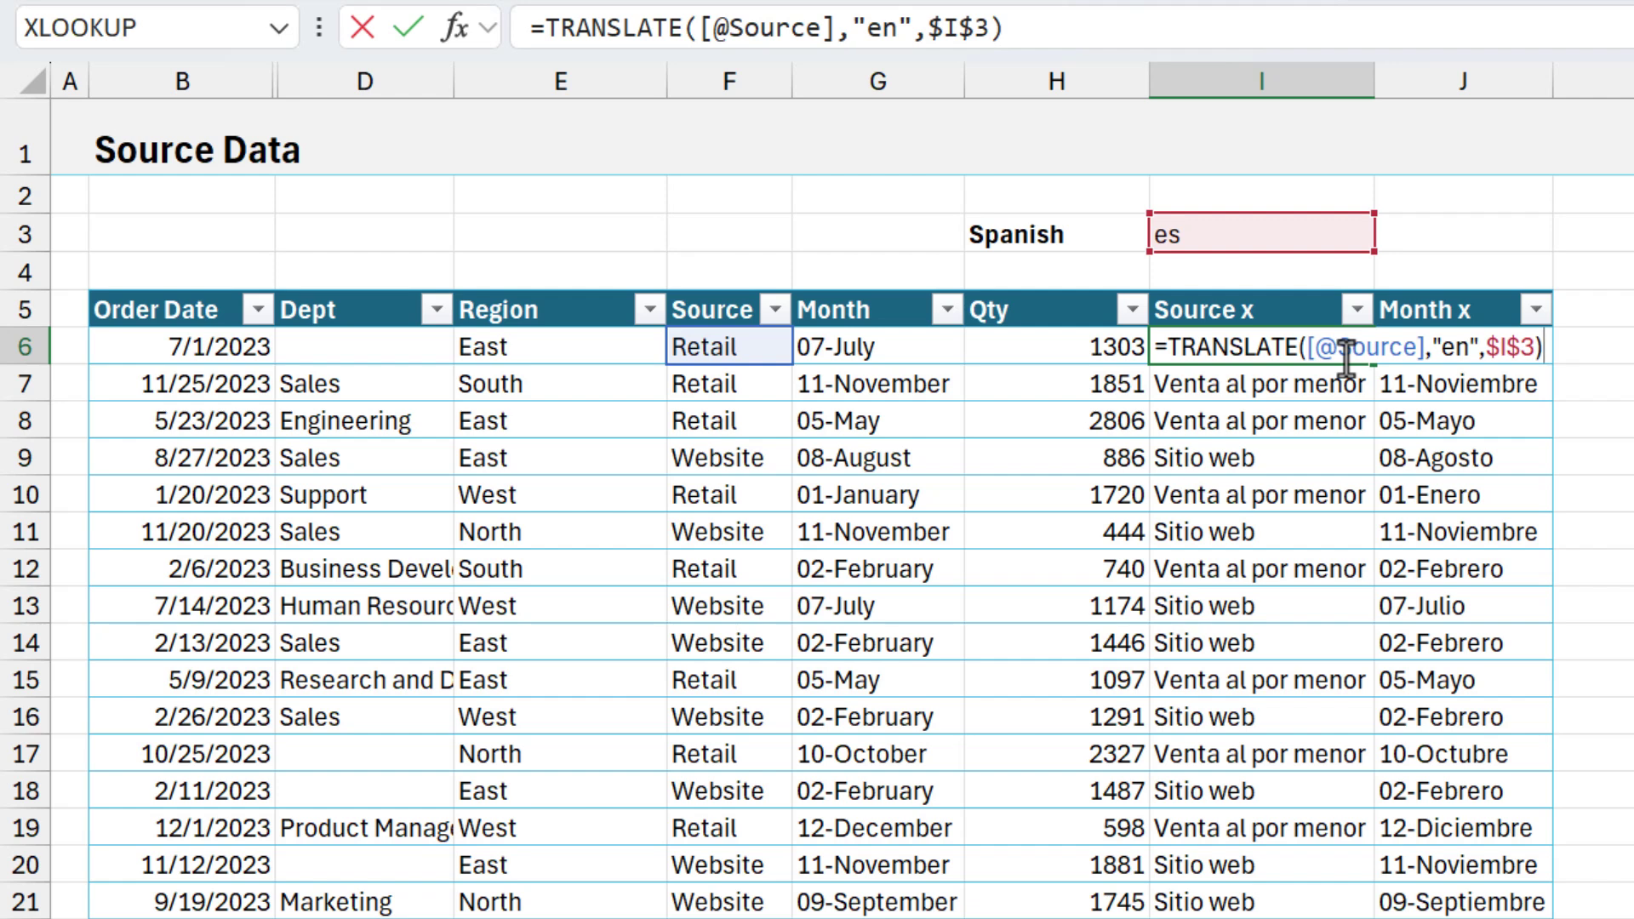
key(Escape)
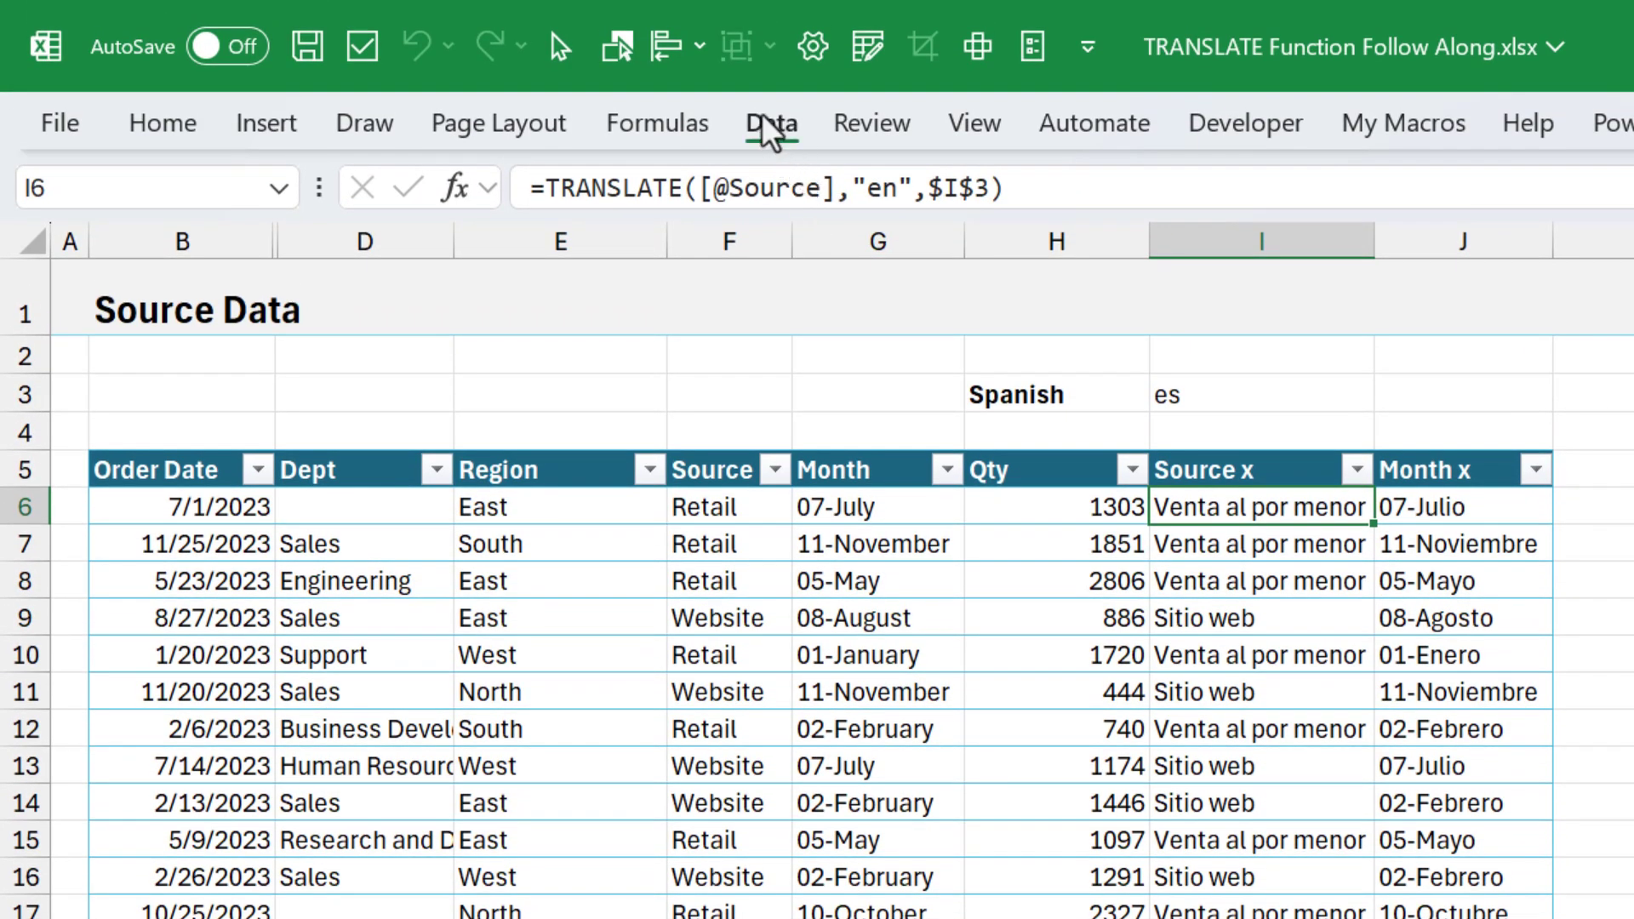
click(770, 128)
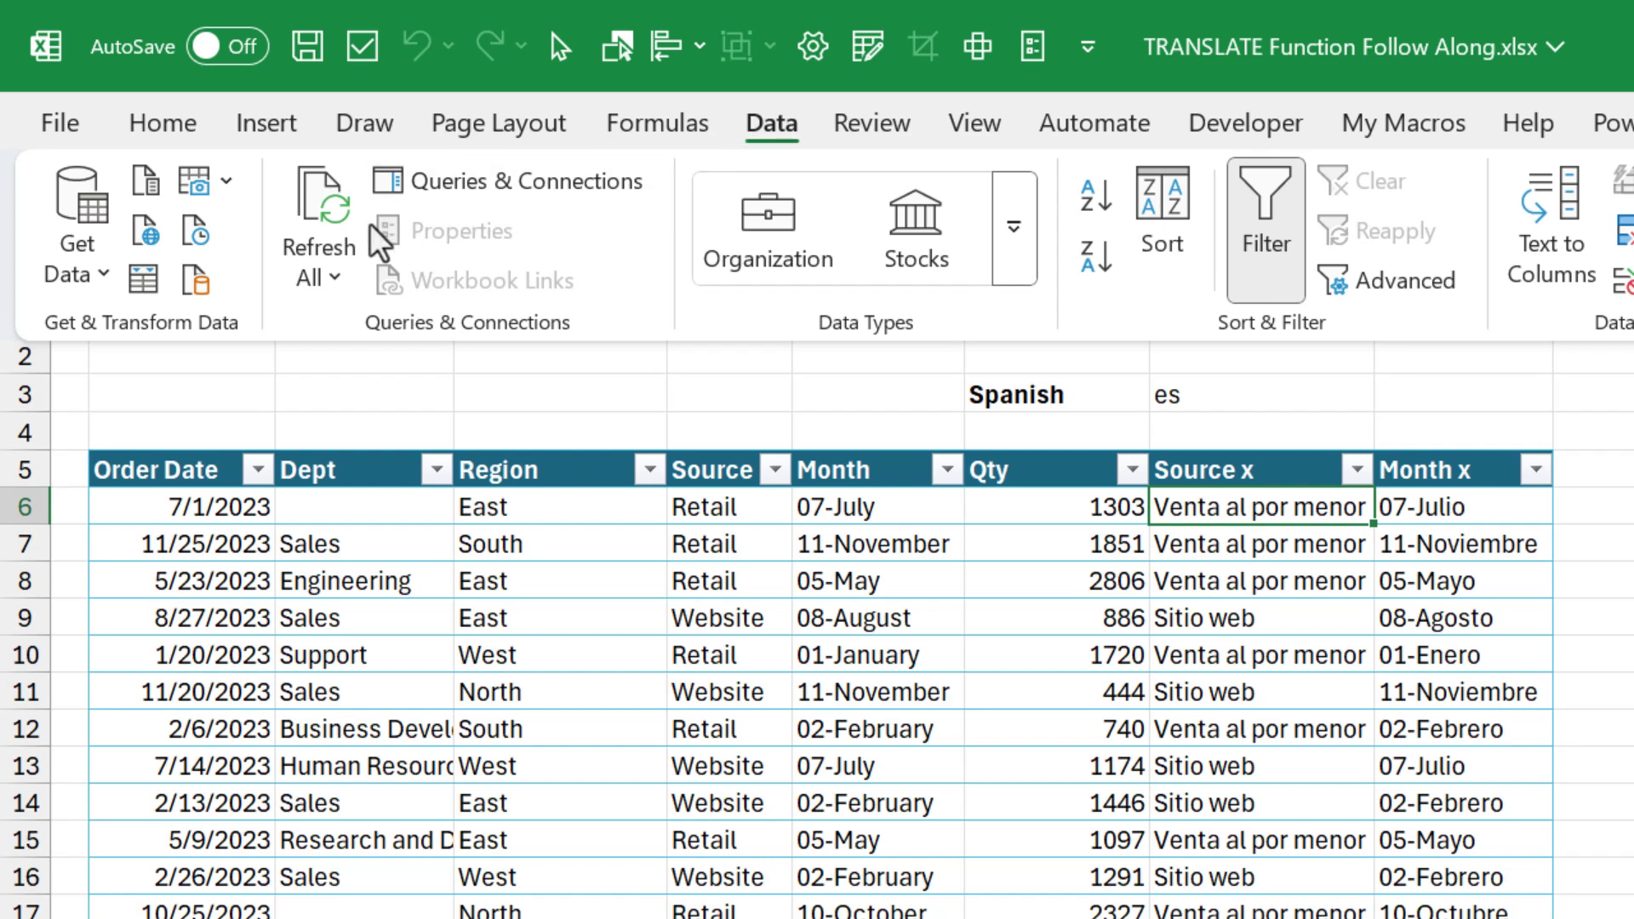
Step: Load the sales table from Customer Data into the Power Query Editor and look through its columns
click(145, 288)
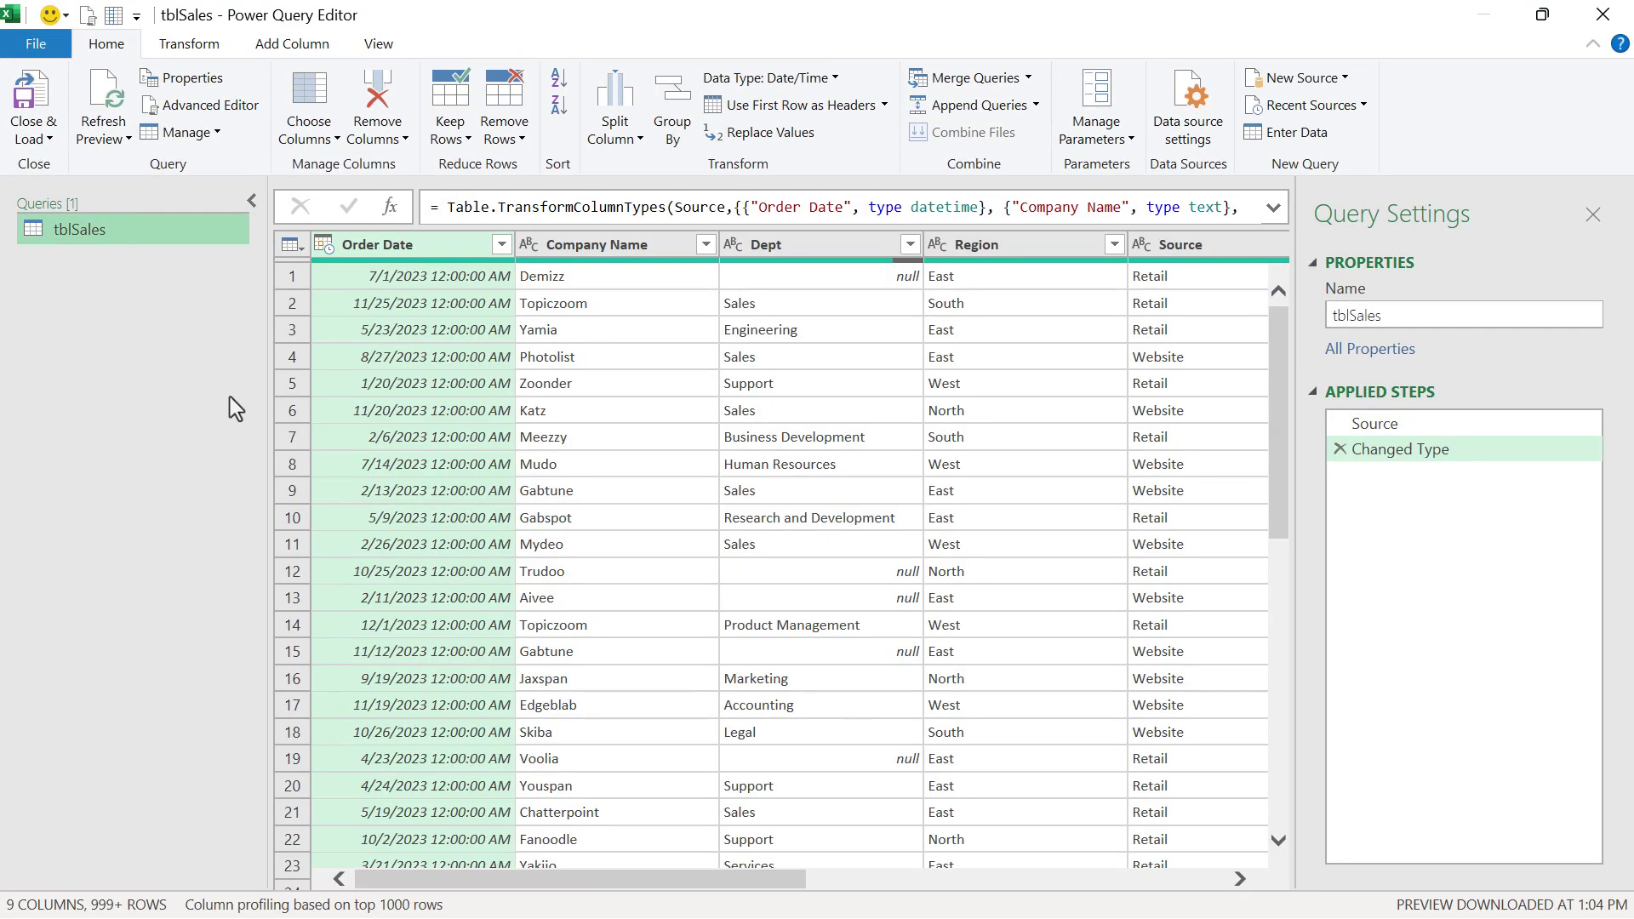
drag(582, 882, 1052, 853)
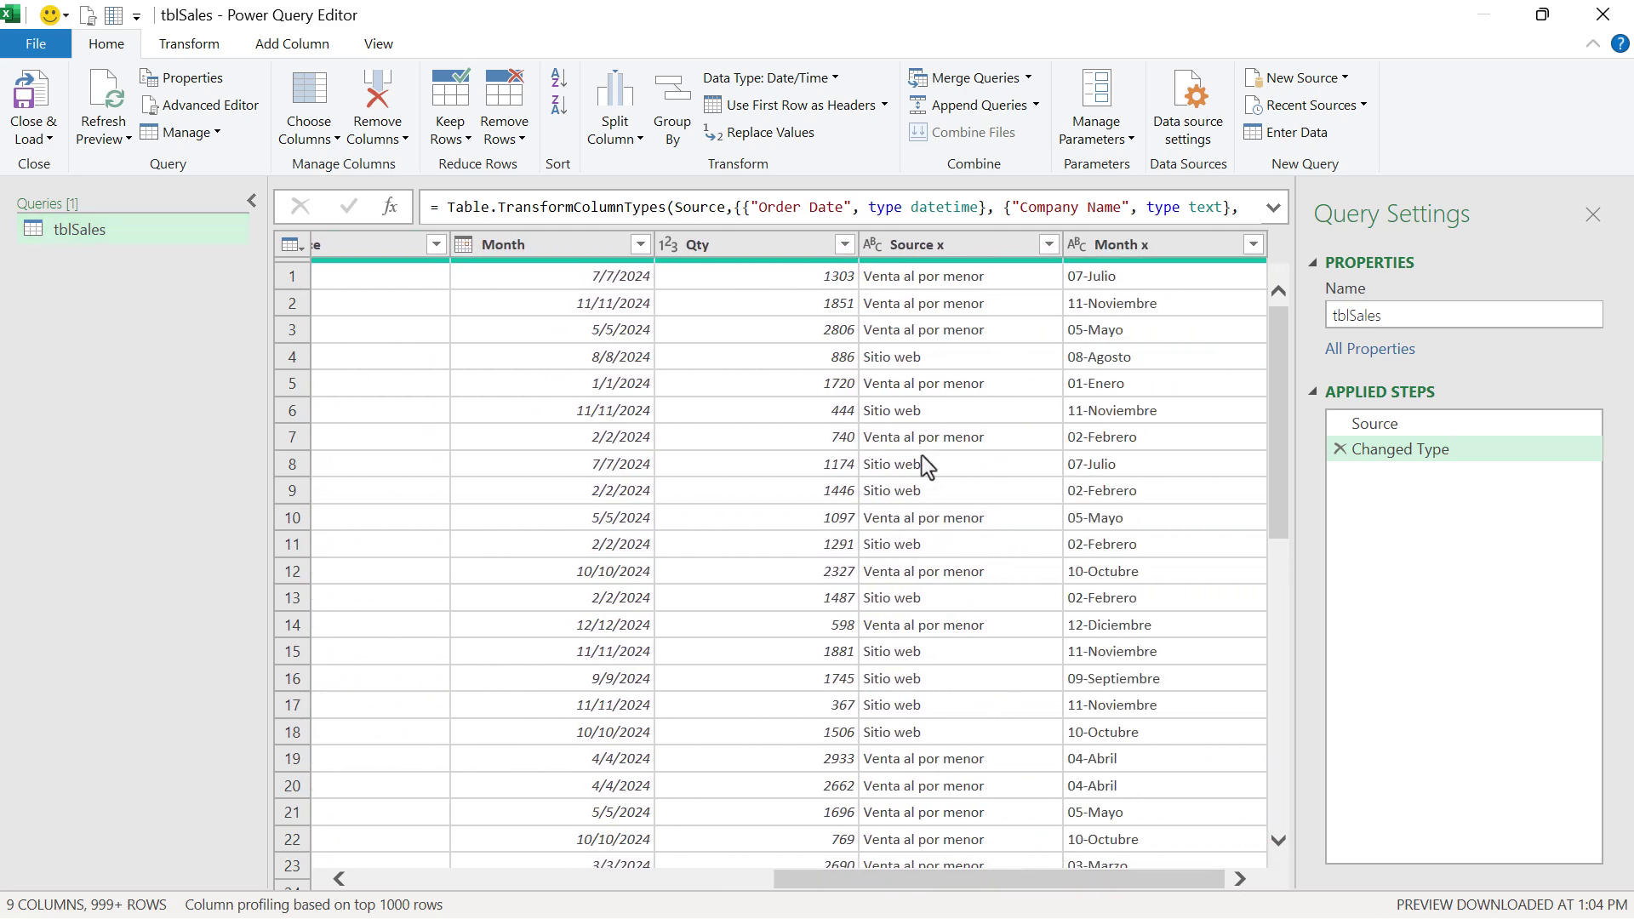
drag(911, 882, 754, 884)
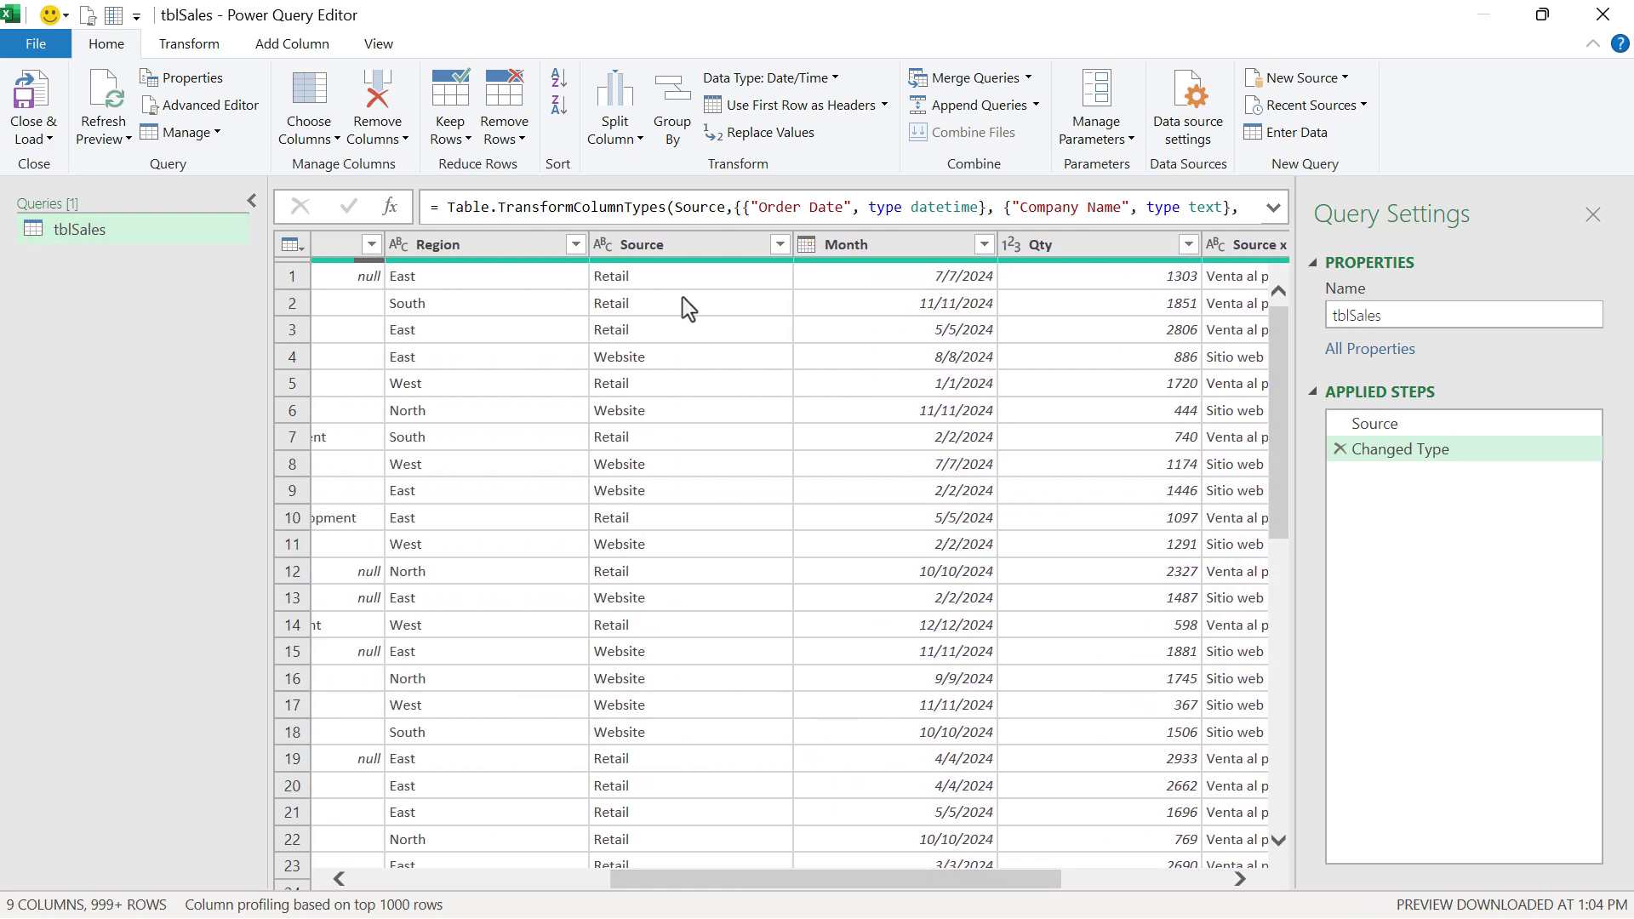
Step: Delete the Changed Type step from the tblSales query and keep only the Source and Month columns
click(679, 247)
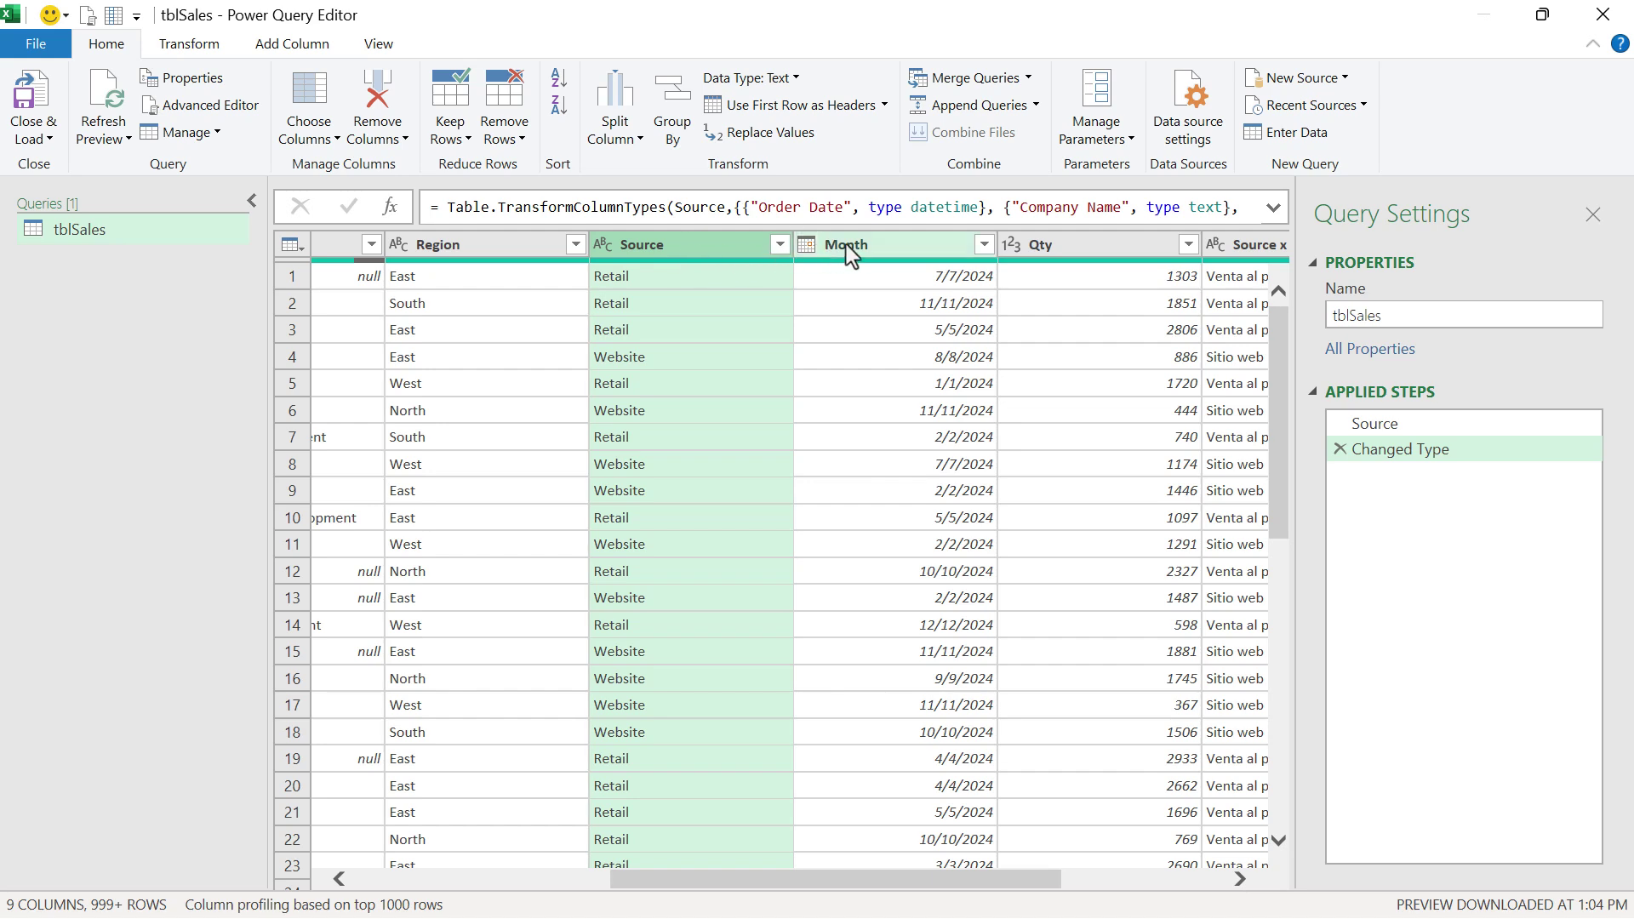
click(1340, 447)
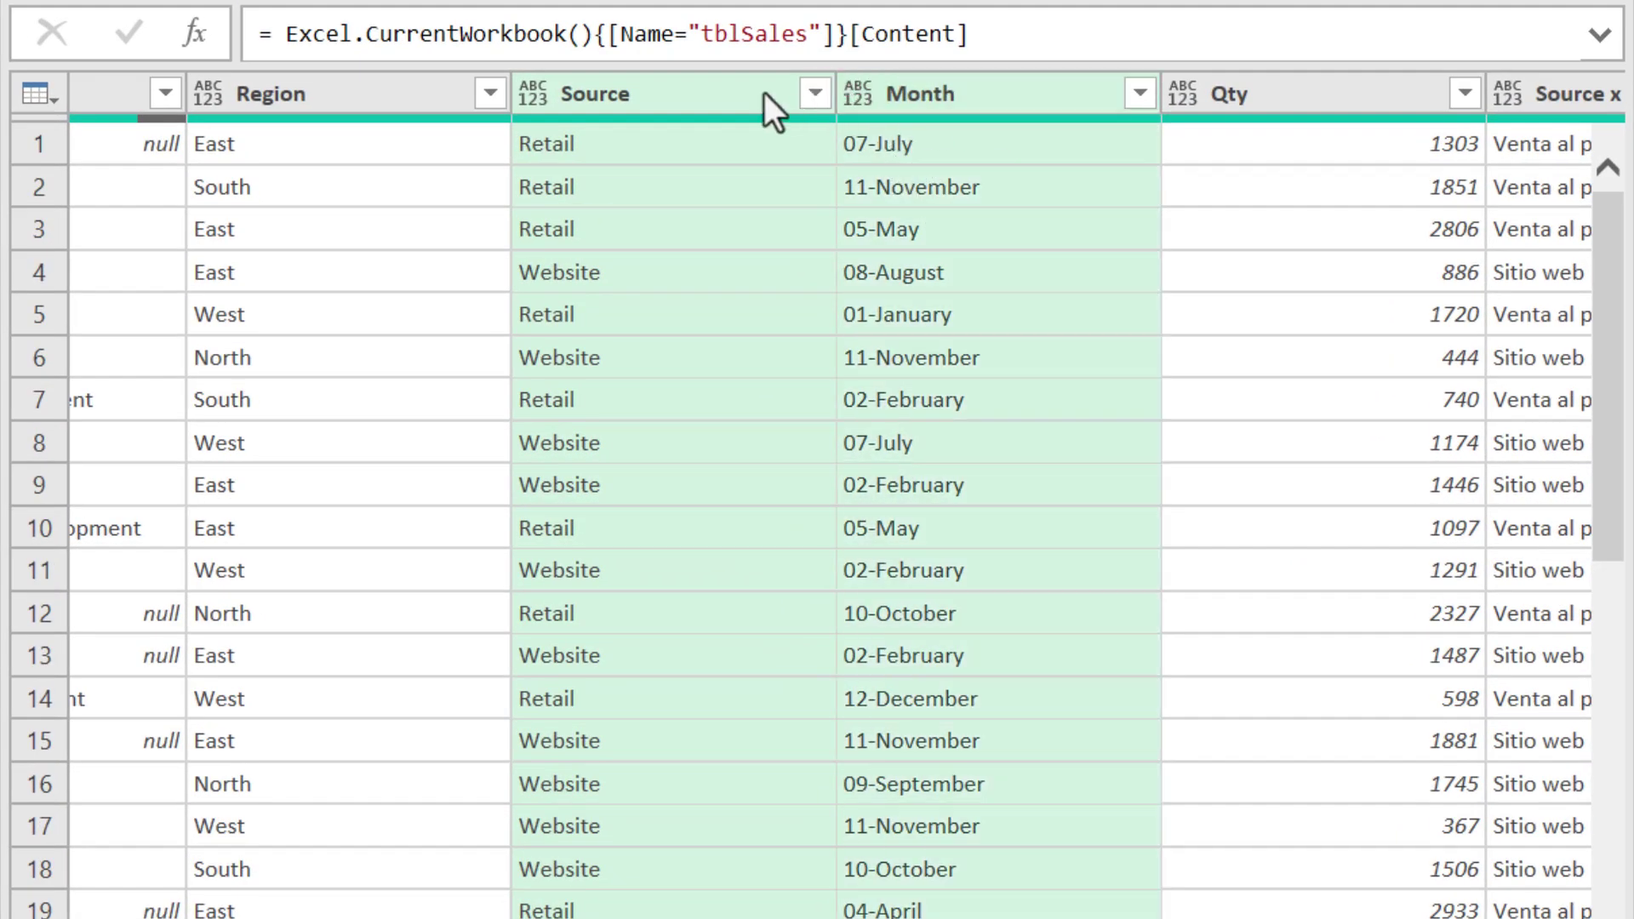
right_click(765, 94)
click(861, 204)
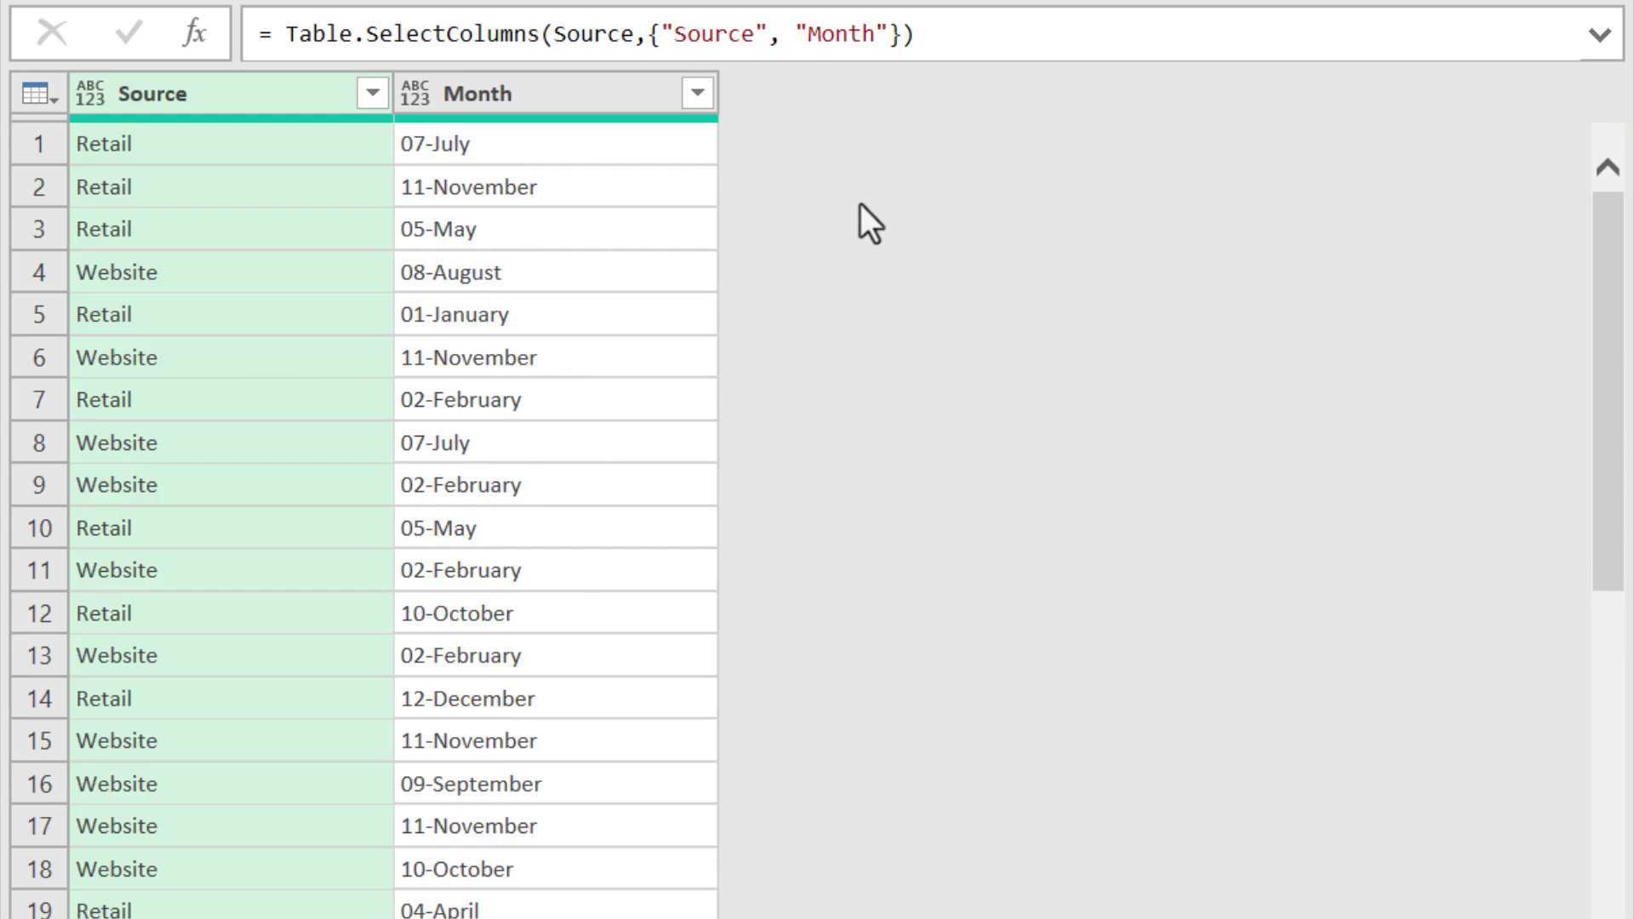
Step: Unpivot the Source and Month columns into attribute-value pairs
ctrl+click(581, 95)
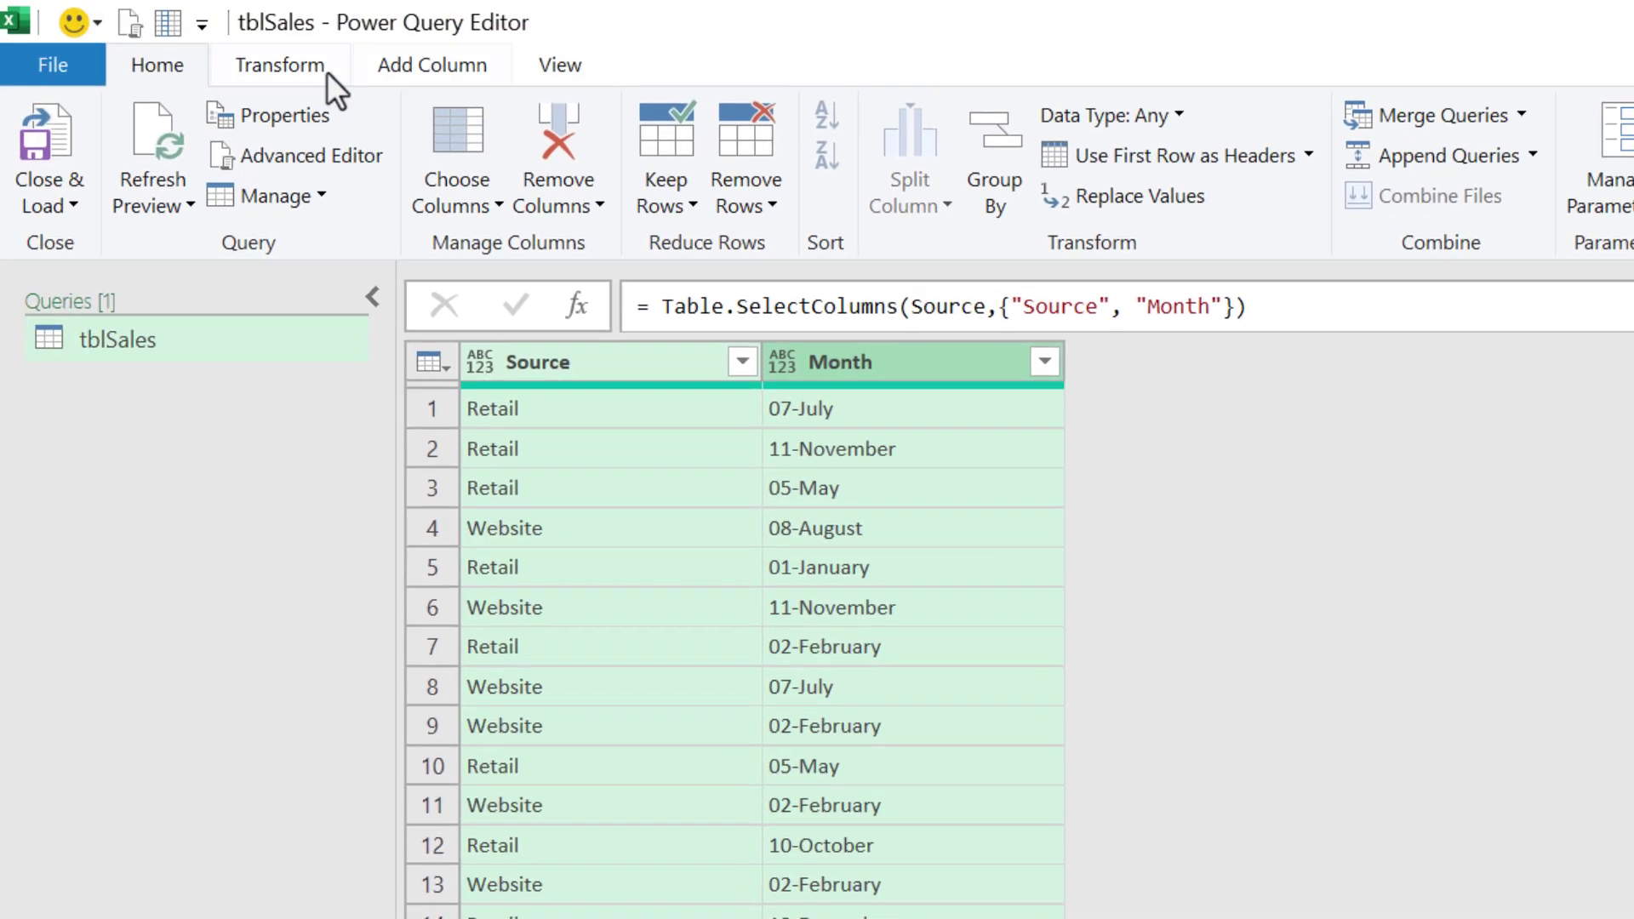
click(303, 65)
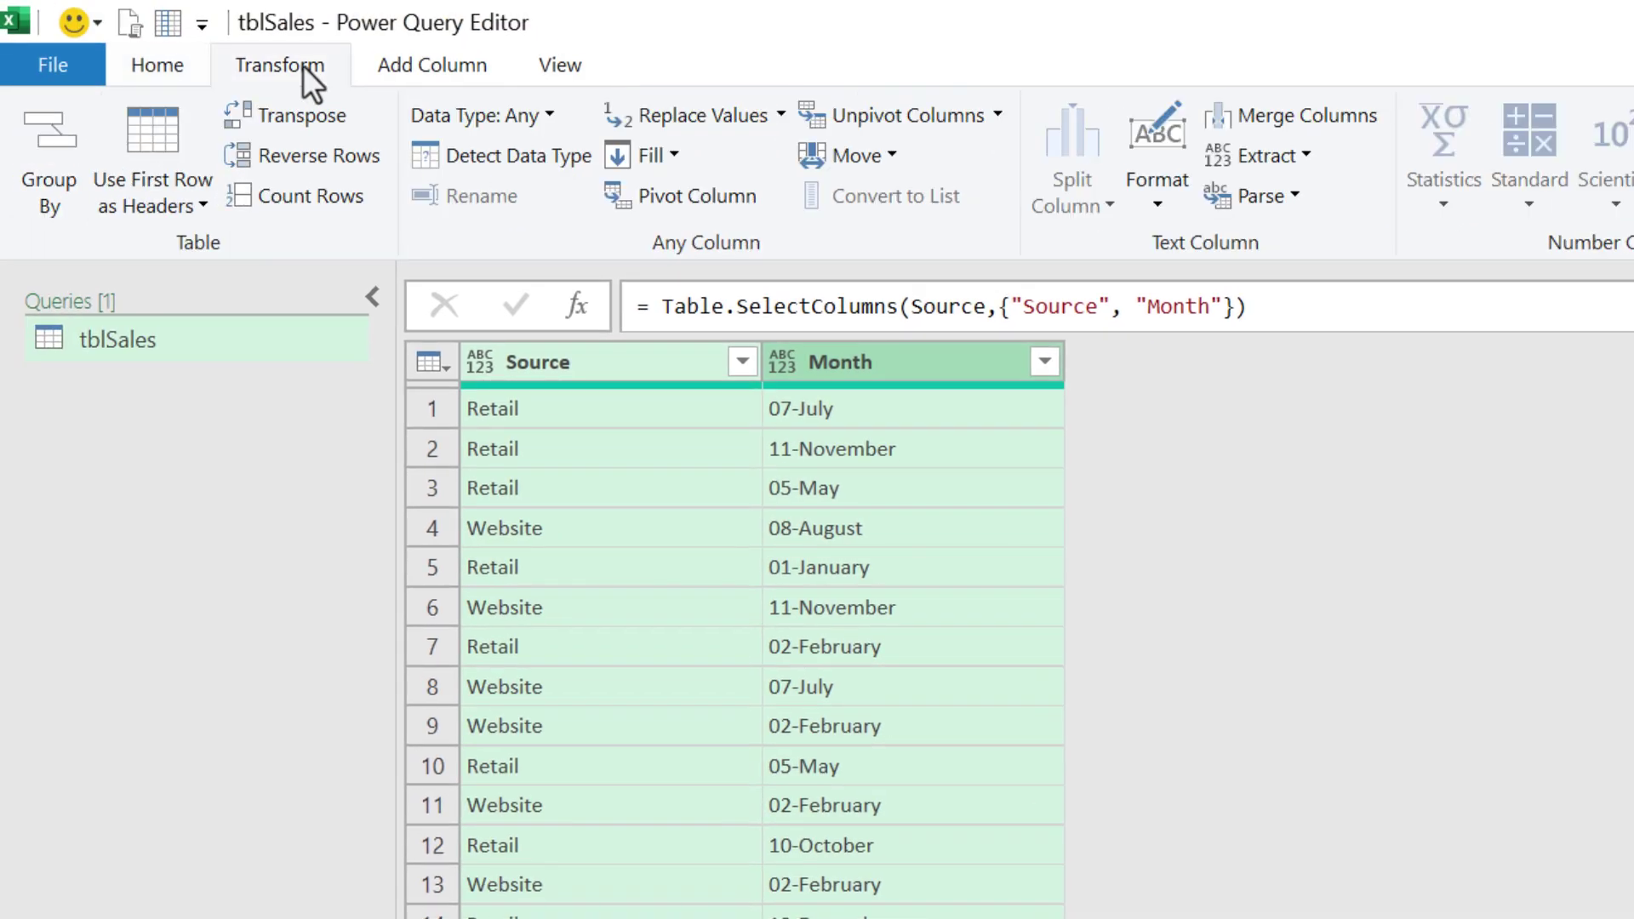
click(866, 118)
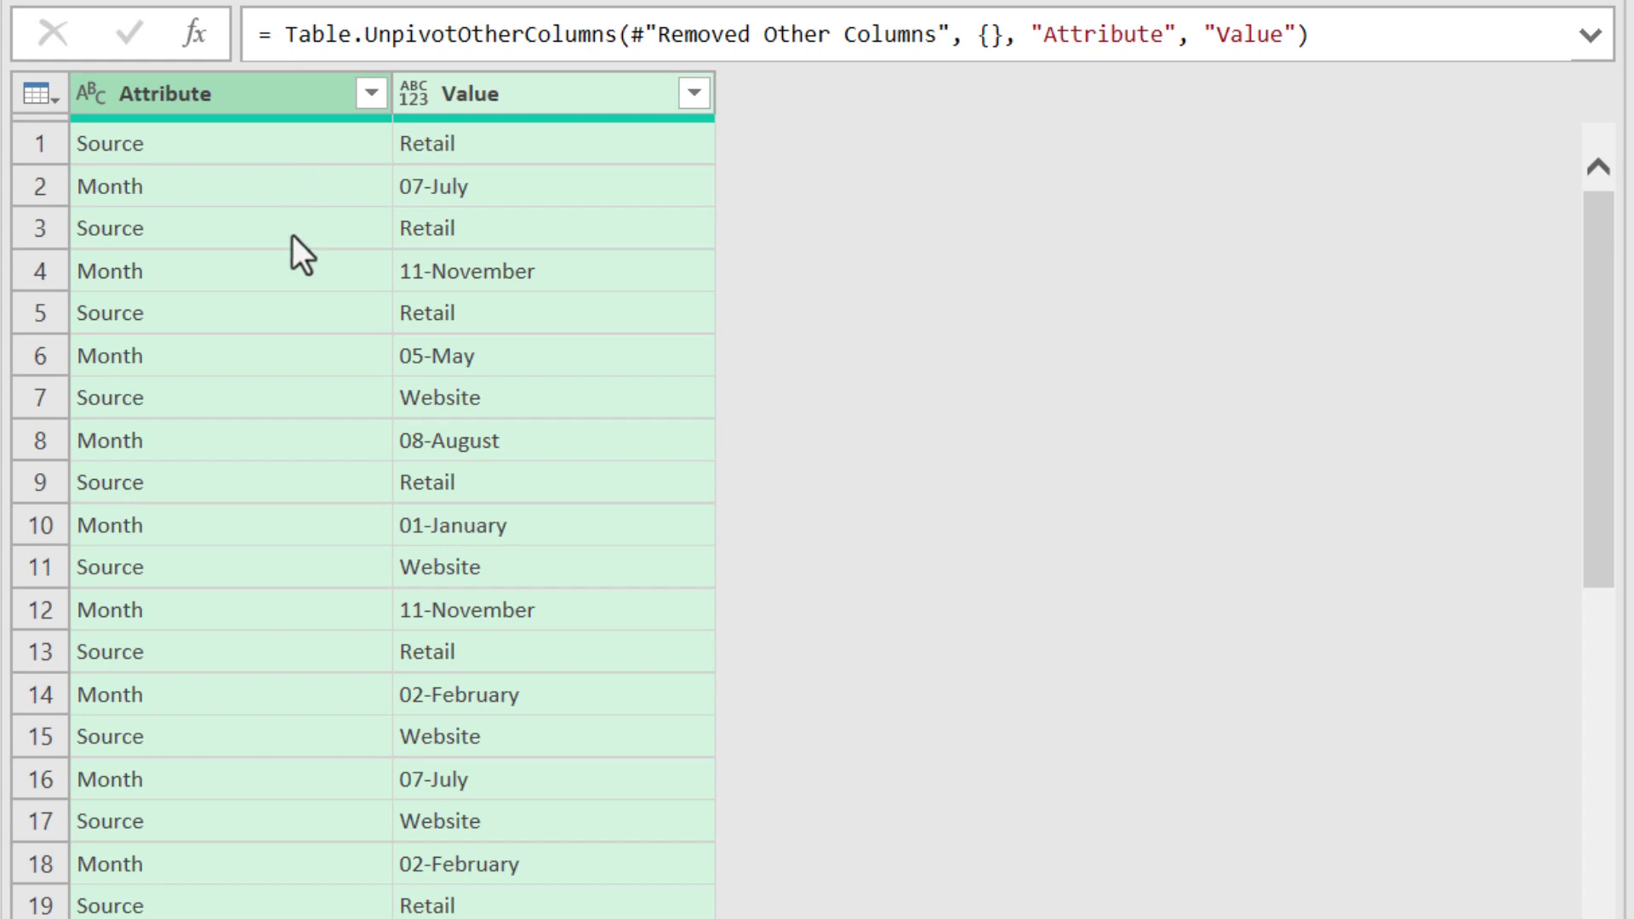
Step: Rename the Attribute column to Column and the Value column to en
double_click(187, 96)
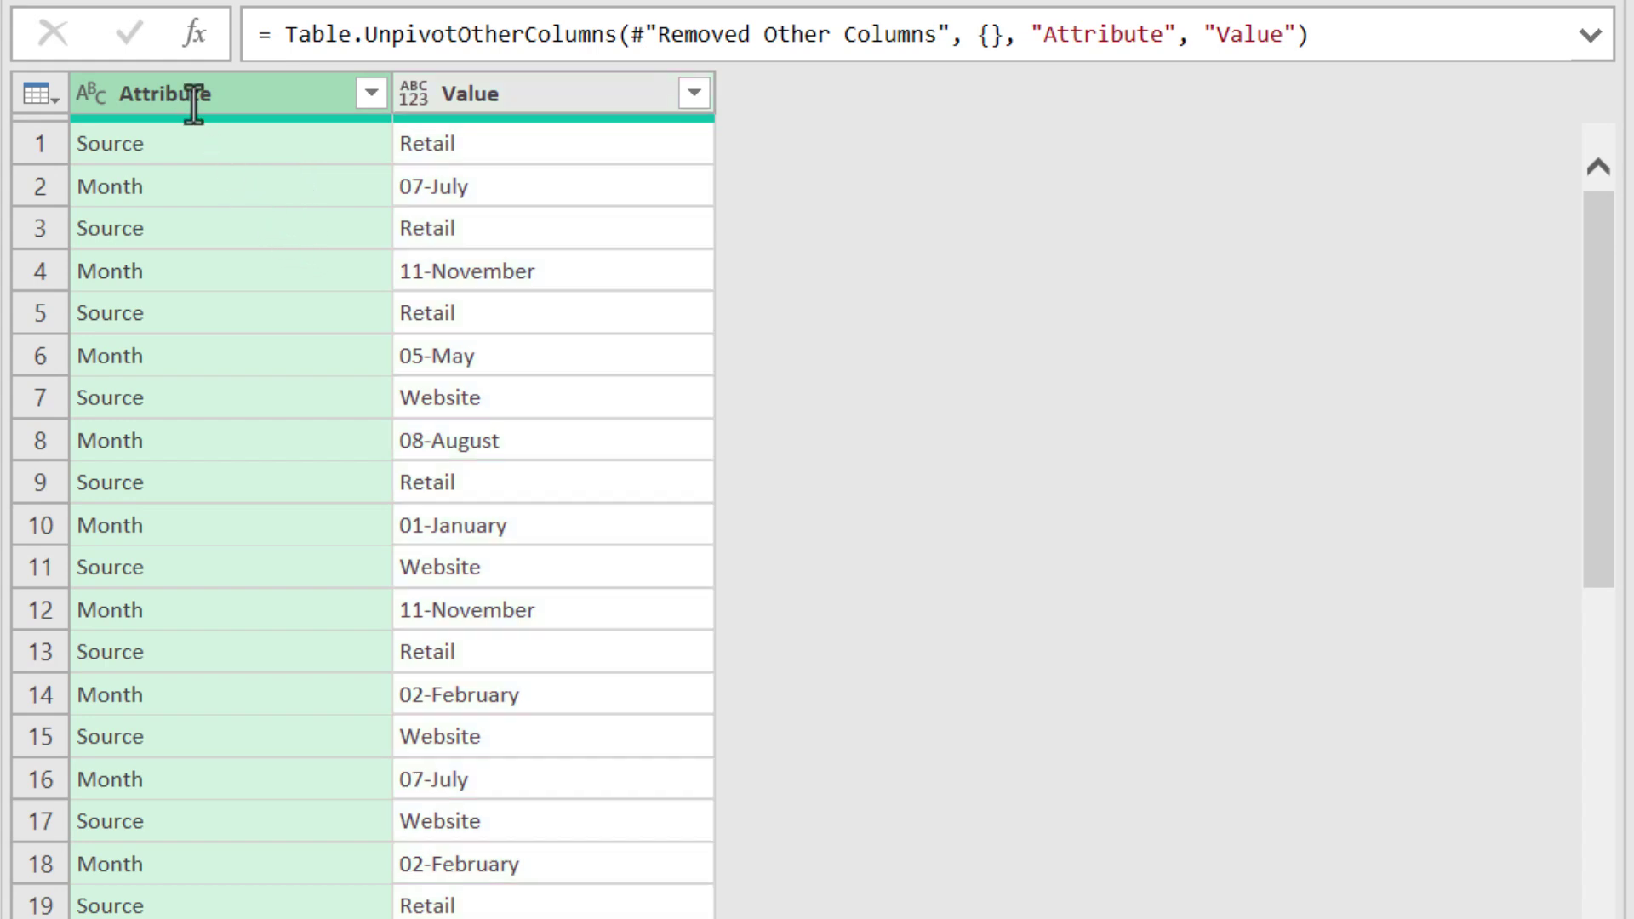
text(Column)
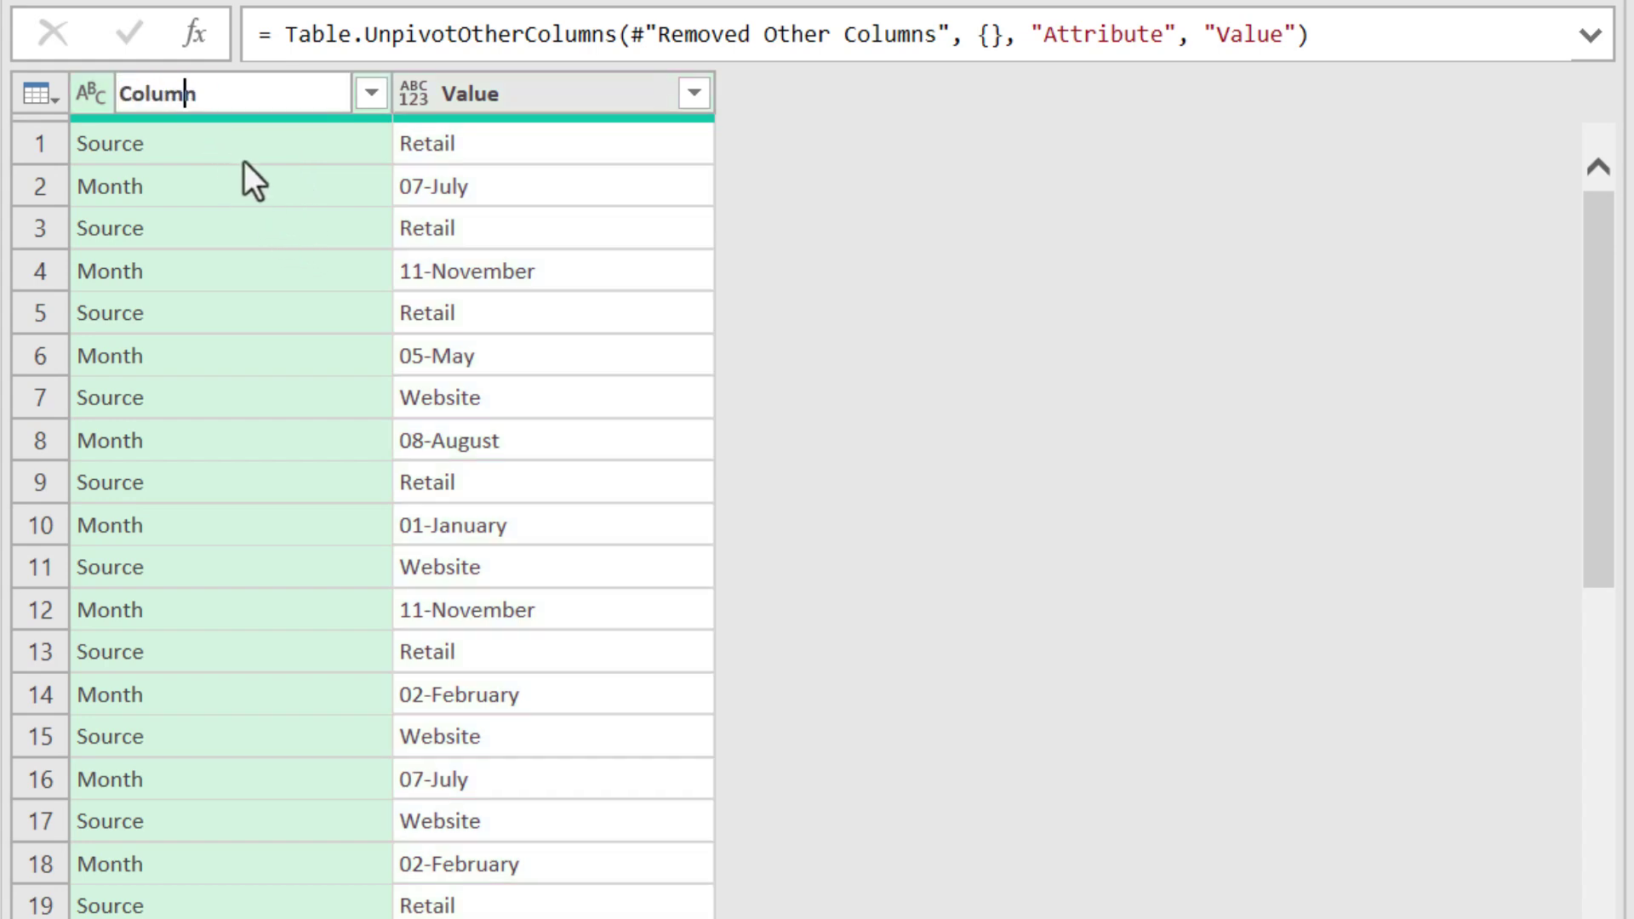
key(Return)
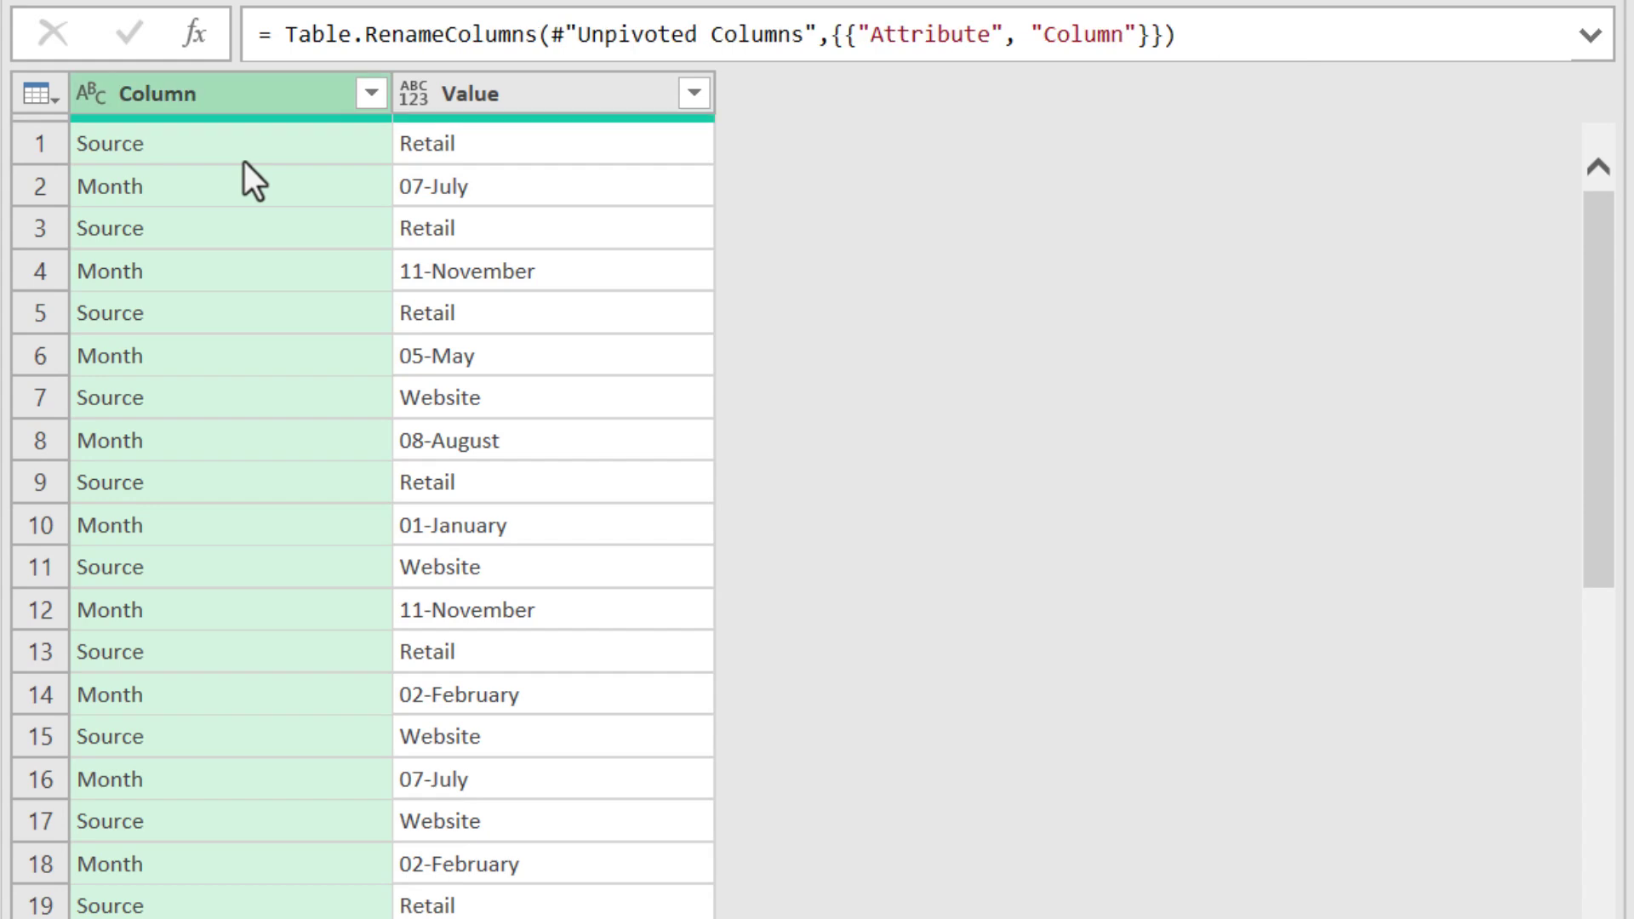
double_click(472, 92)
text(en)
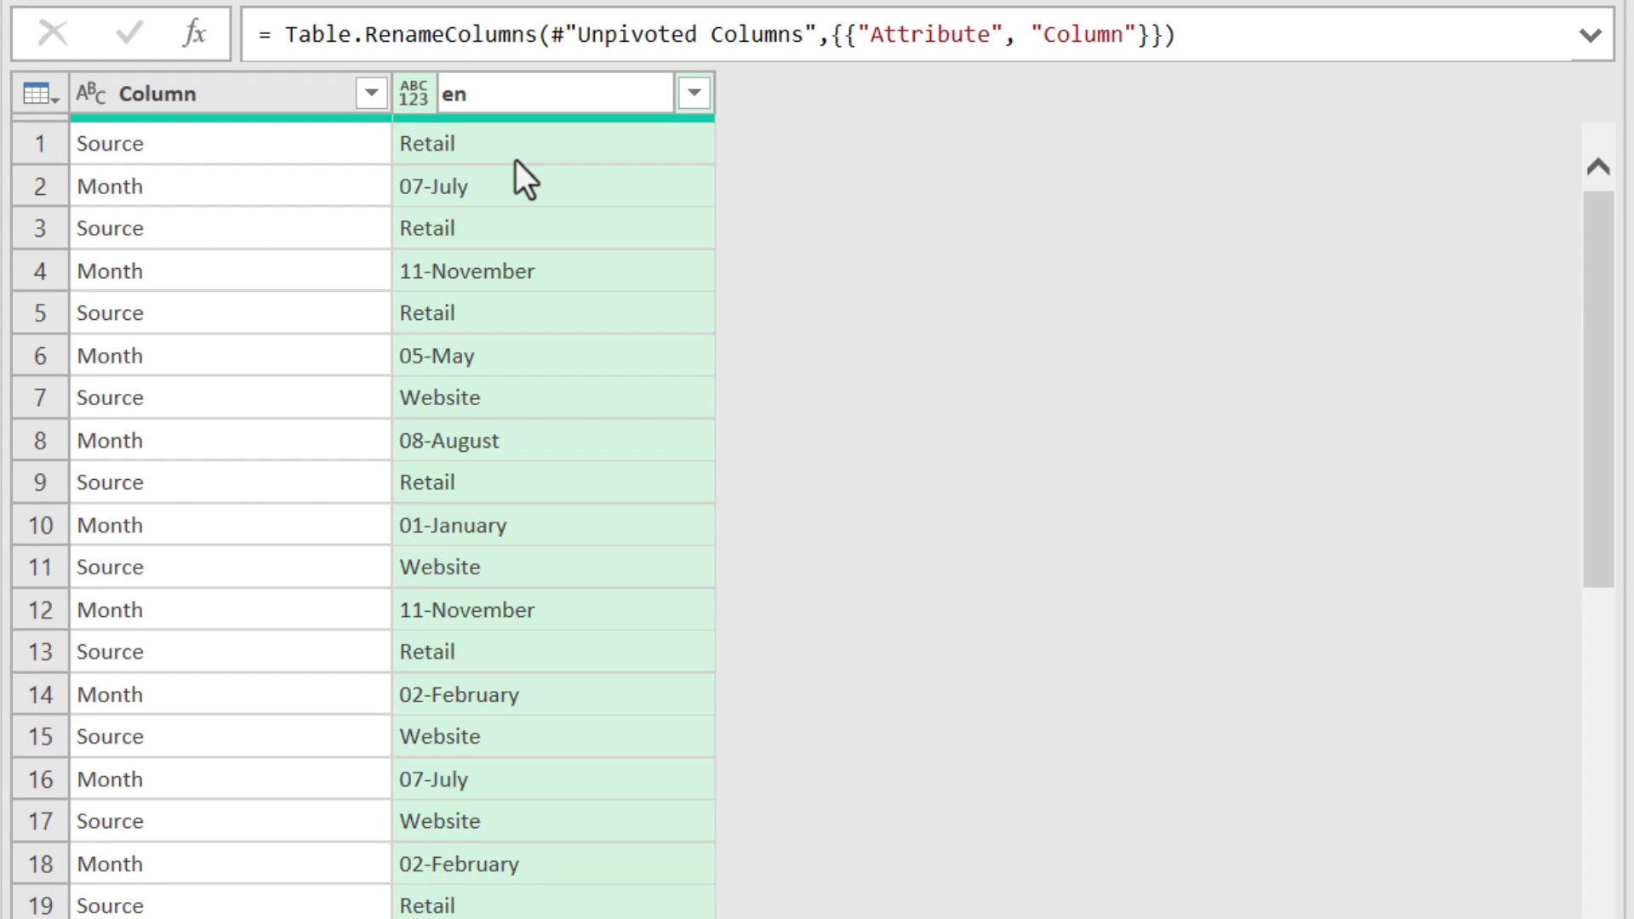
key(Return)
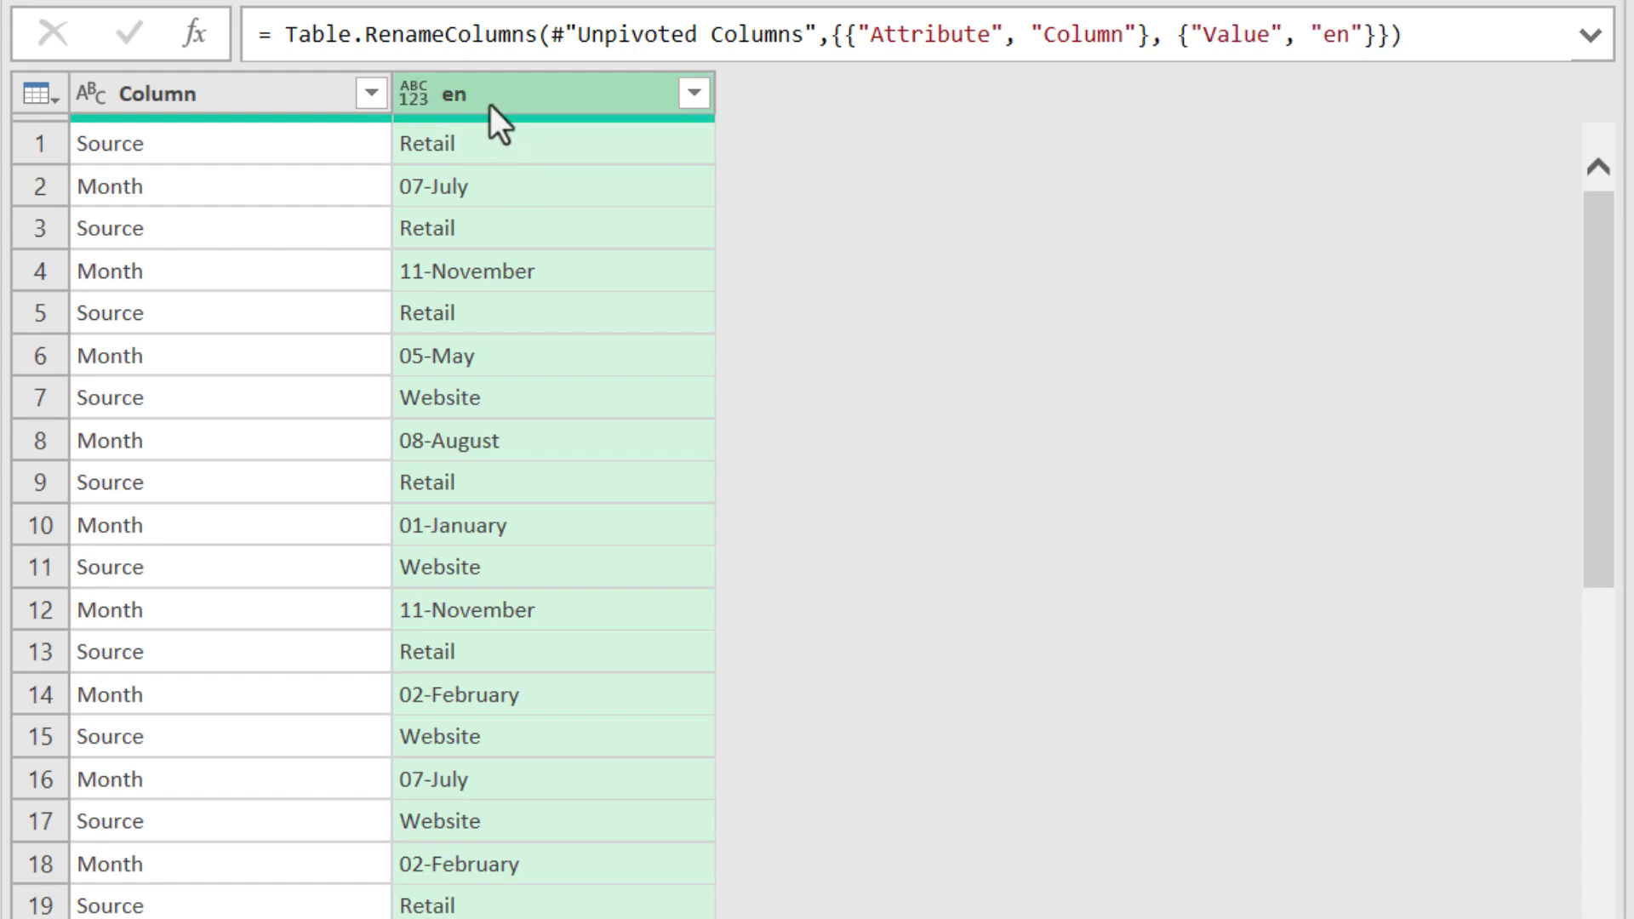
Step: Remove duplicate rows across the Column and en columns and sort en in ascending order
ctrl+click(238, 99)
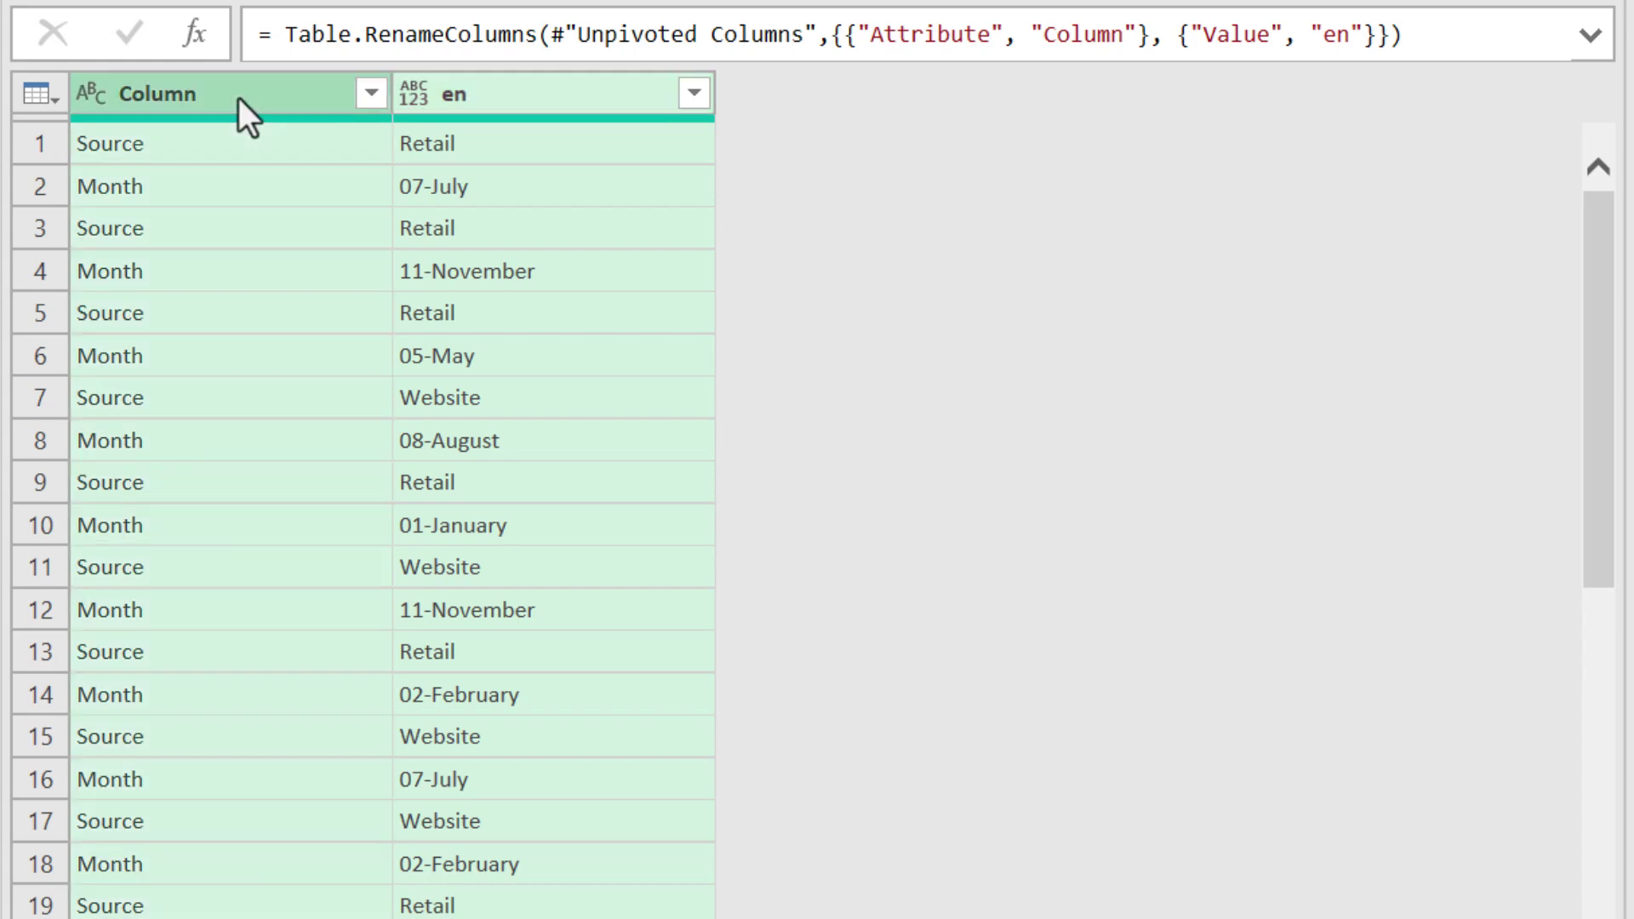
right_click(238, 98)
click(305, 296)
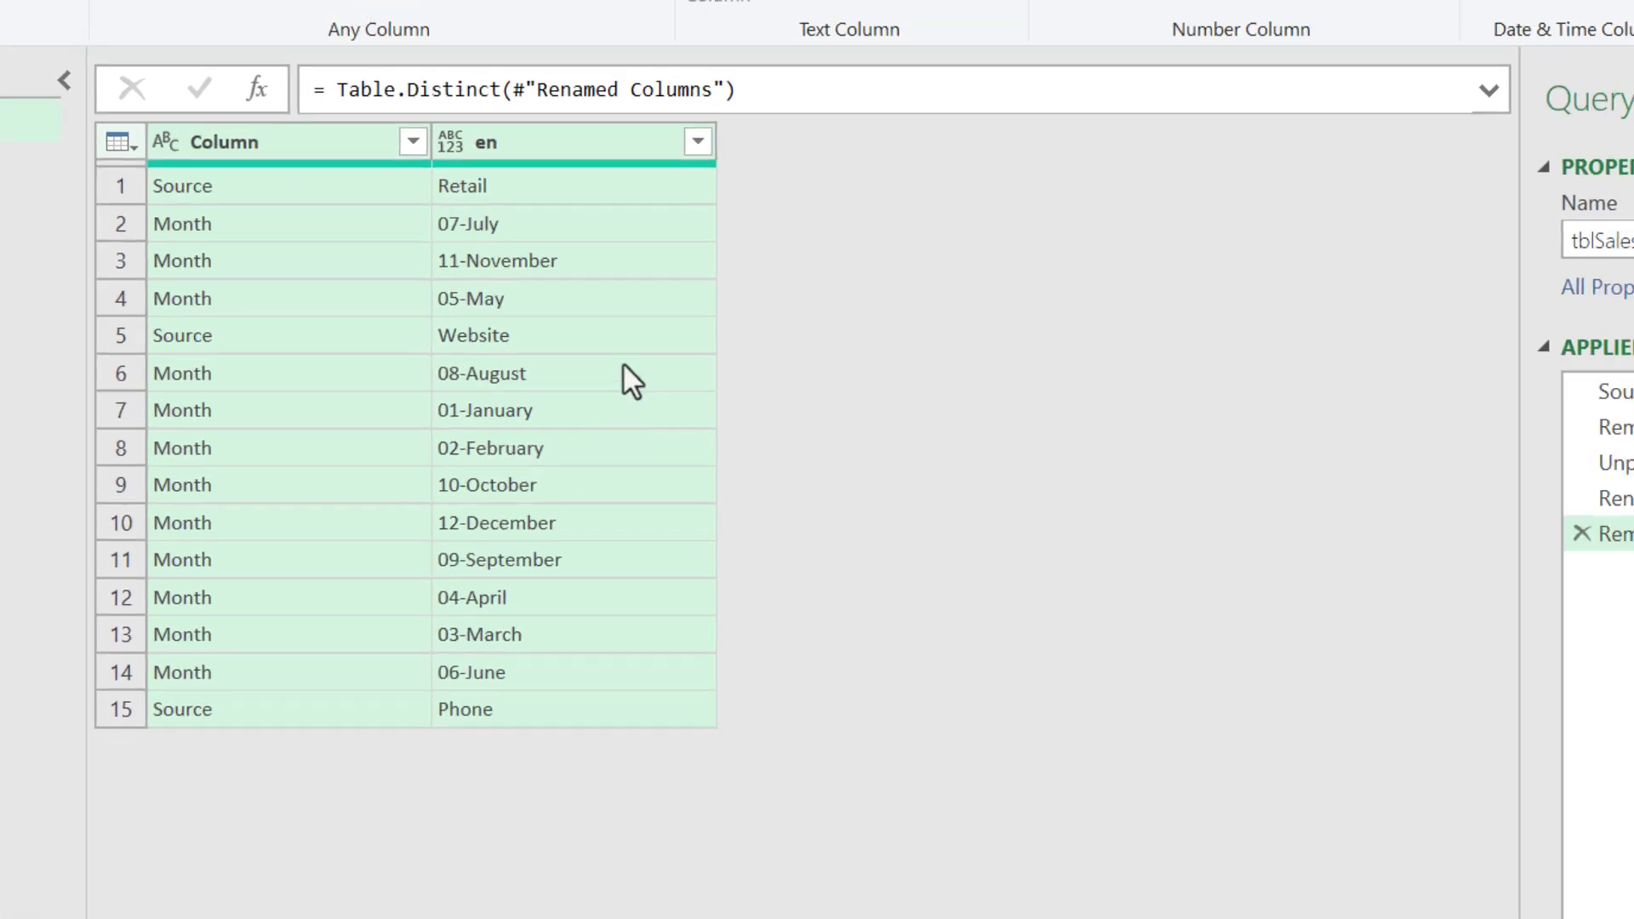
click(693, 92)
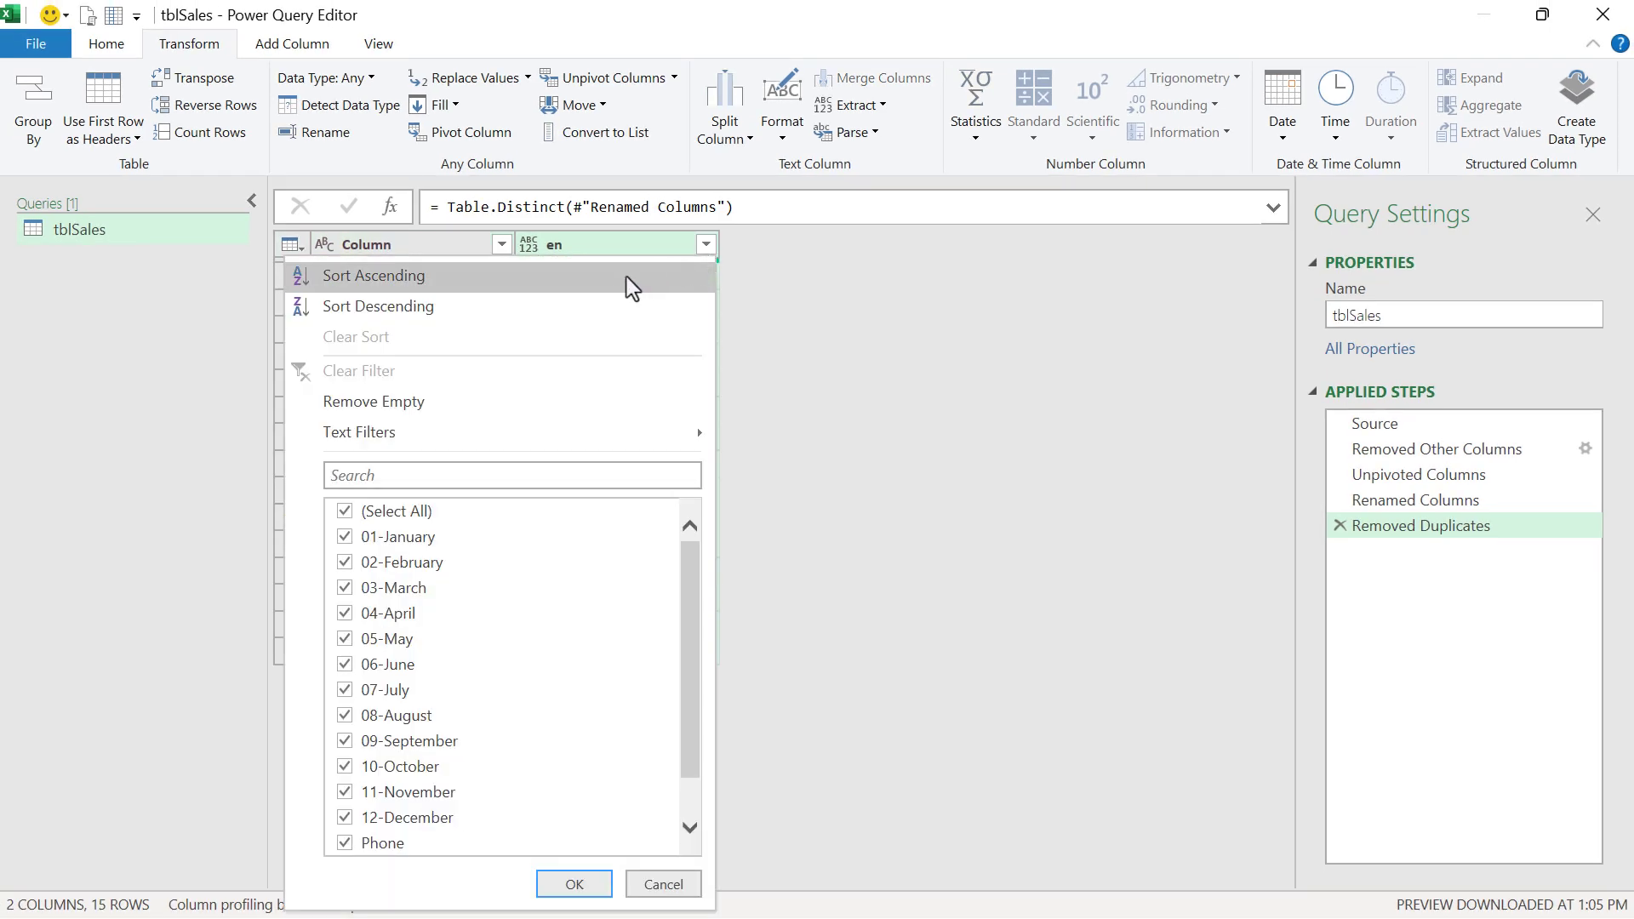
click(631, 287)
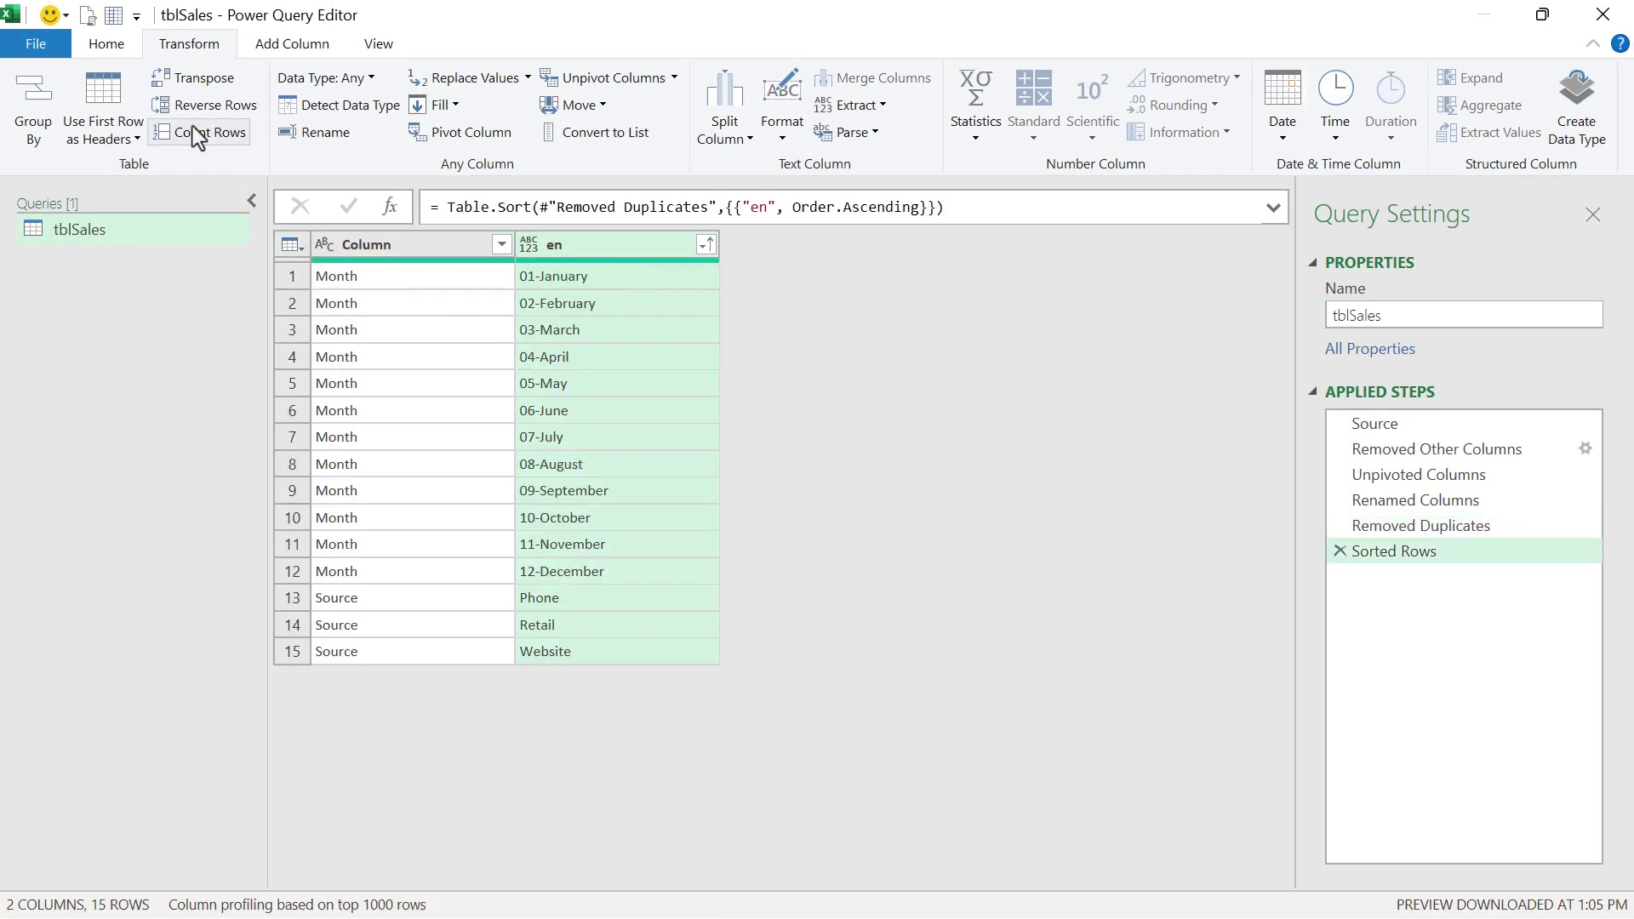
Step: Close and load the query to a new worksheet and rename the query to Translation Table
click(106, 44)
click(31, 92)
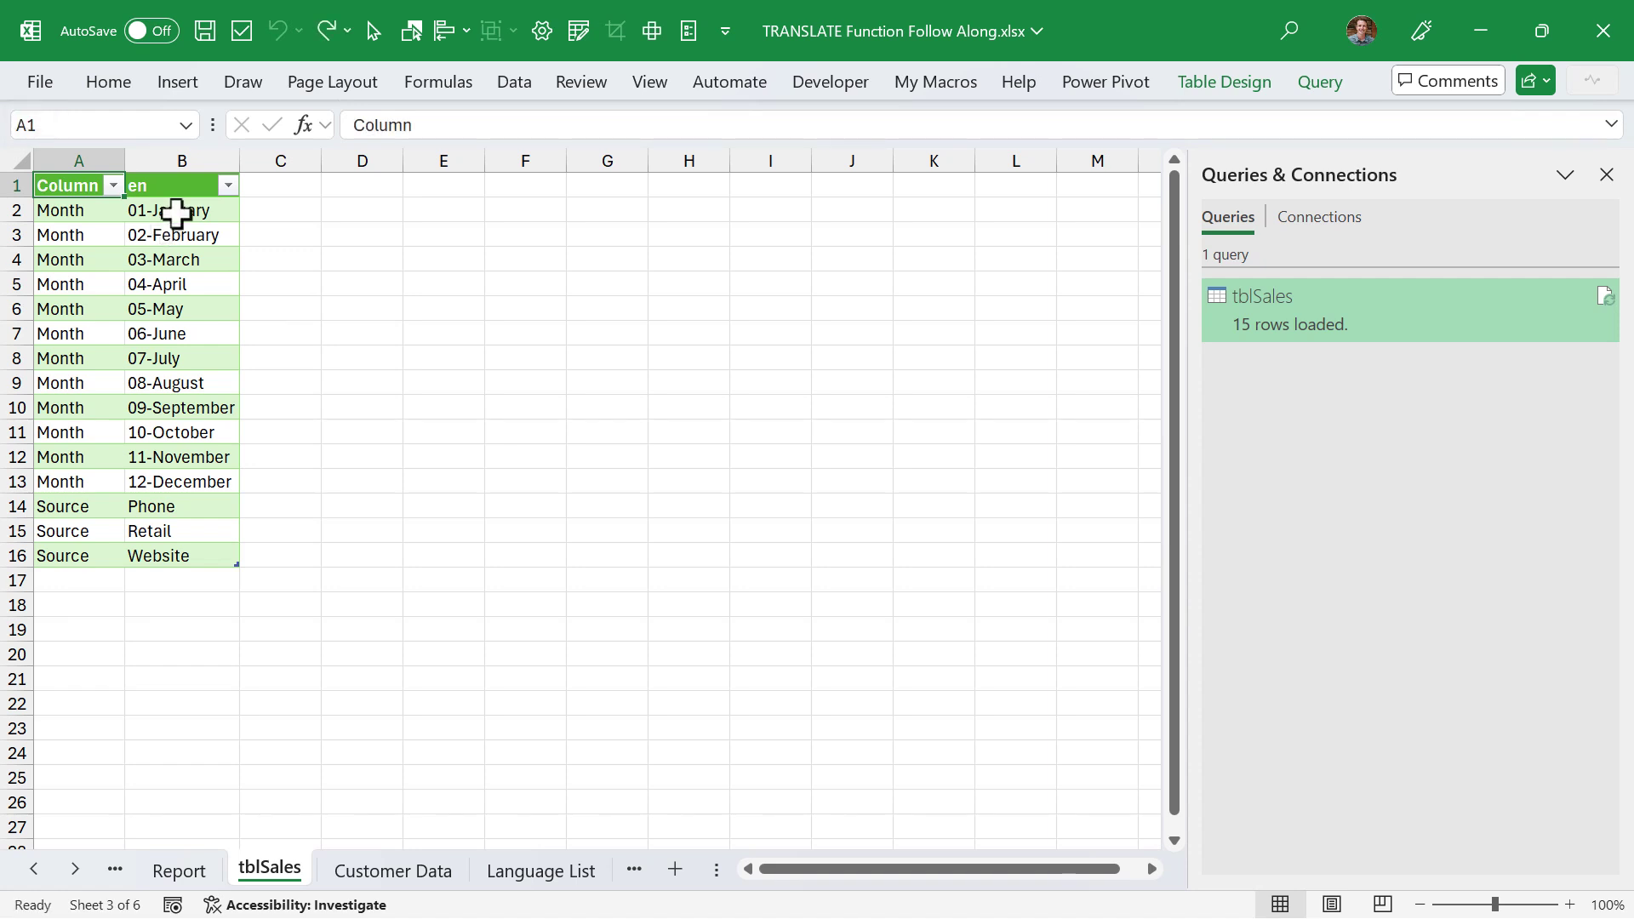
right_click(1265, 298)
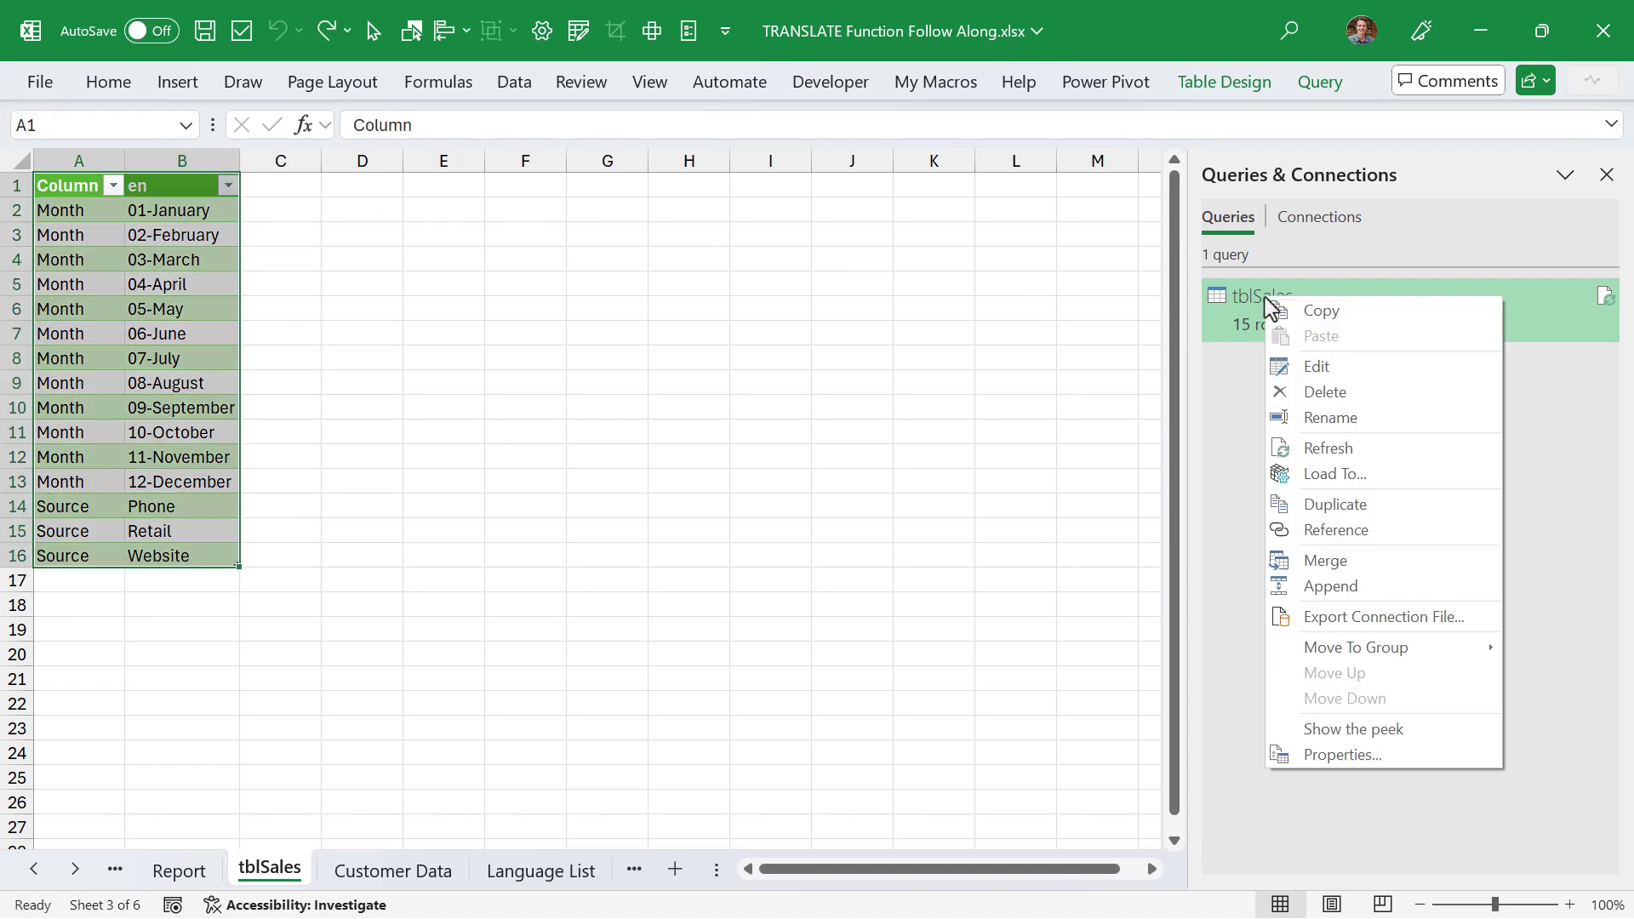
click(1292, 419)
text(Translation Table)
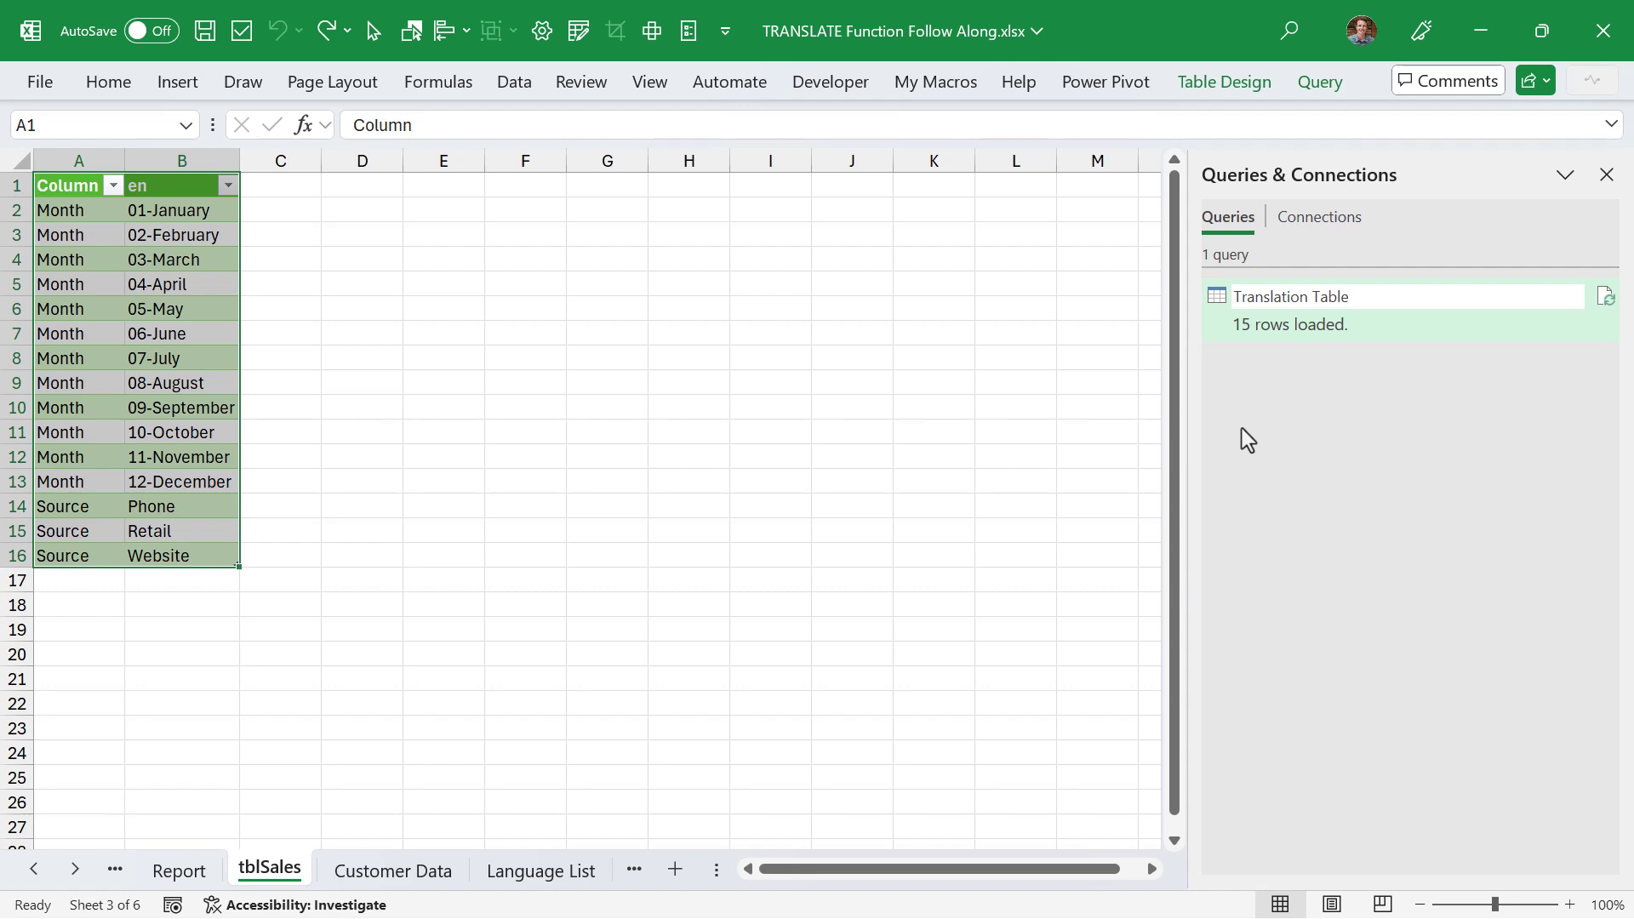
key(Return)
Step: Rename the tblSales worksheet to Translation Table
double_click(275, 868)
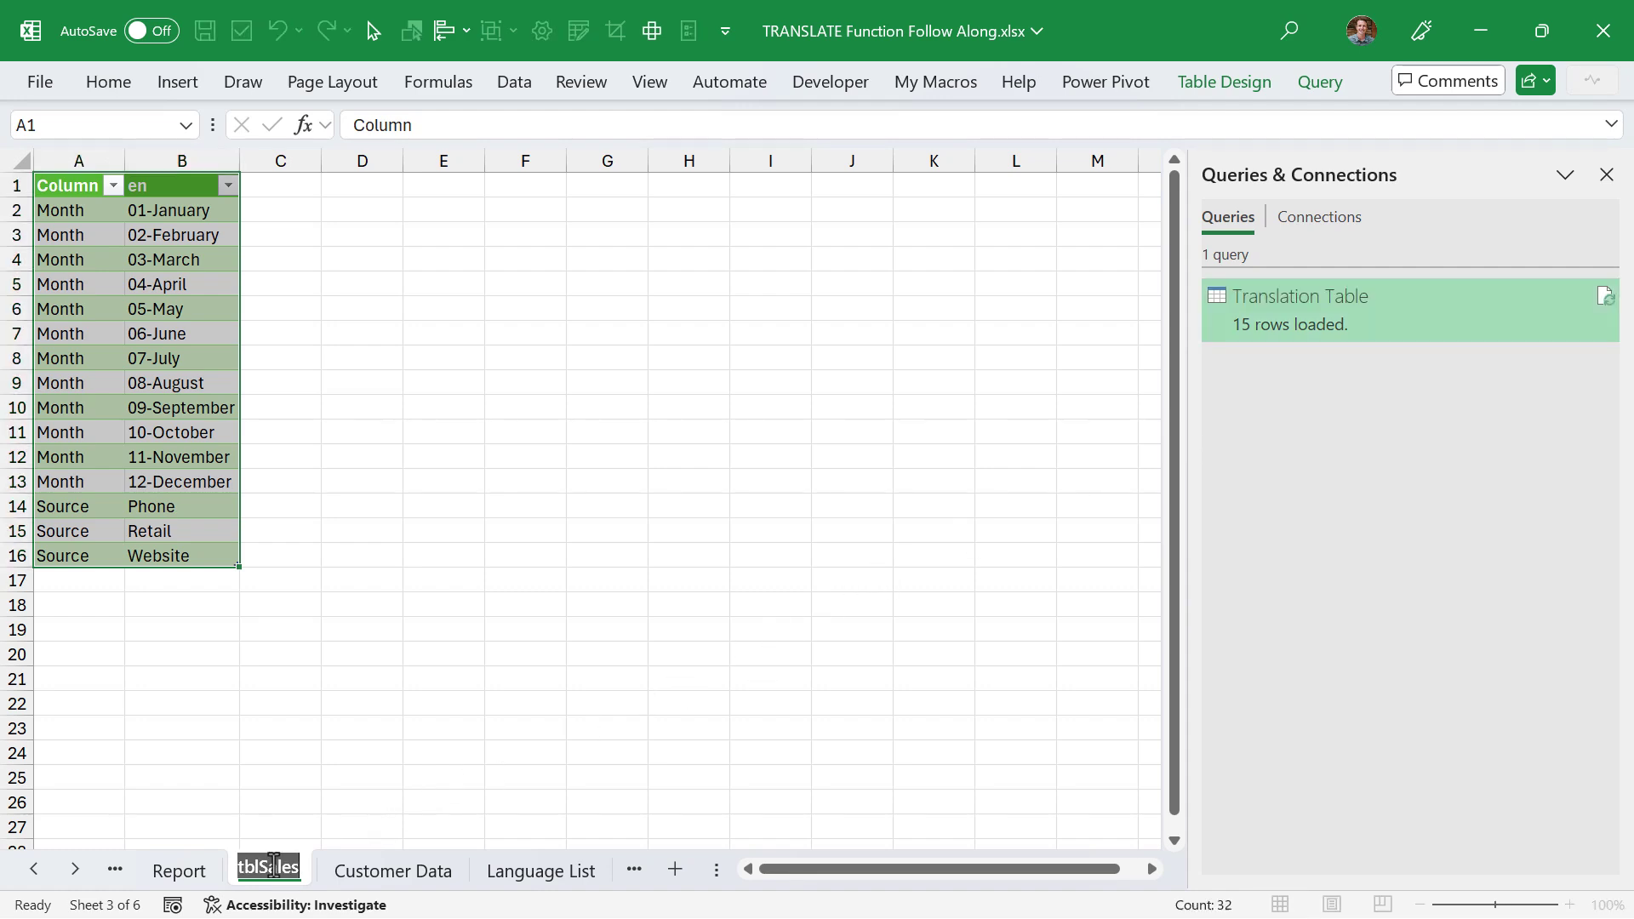
text(Translation Table)
key(Return)
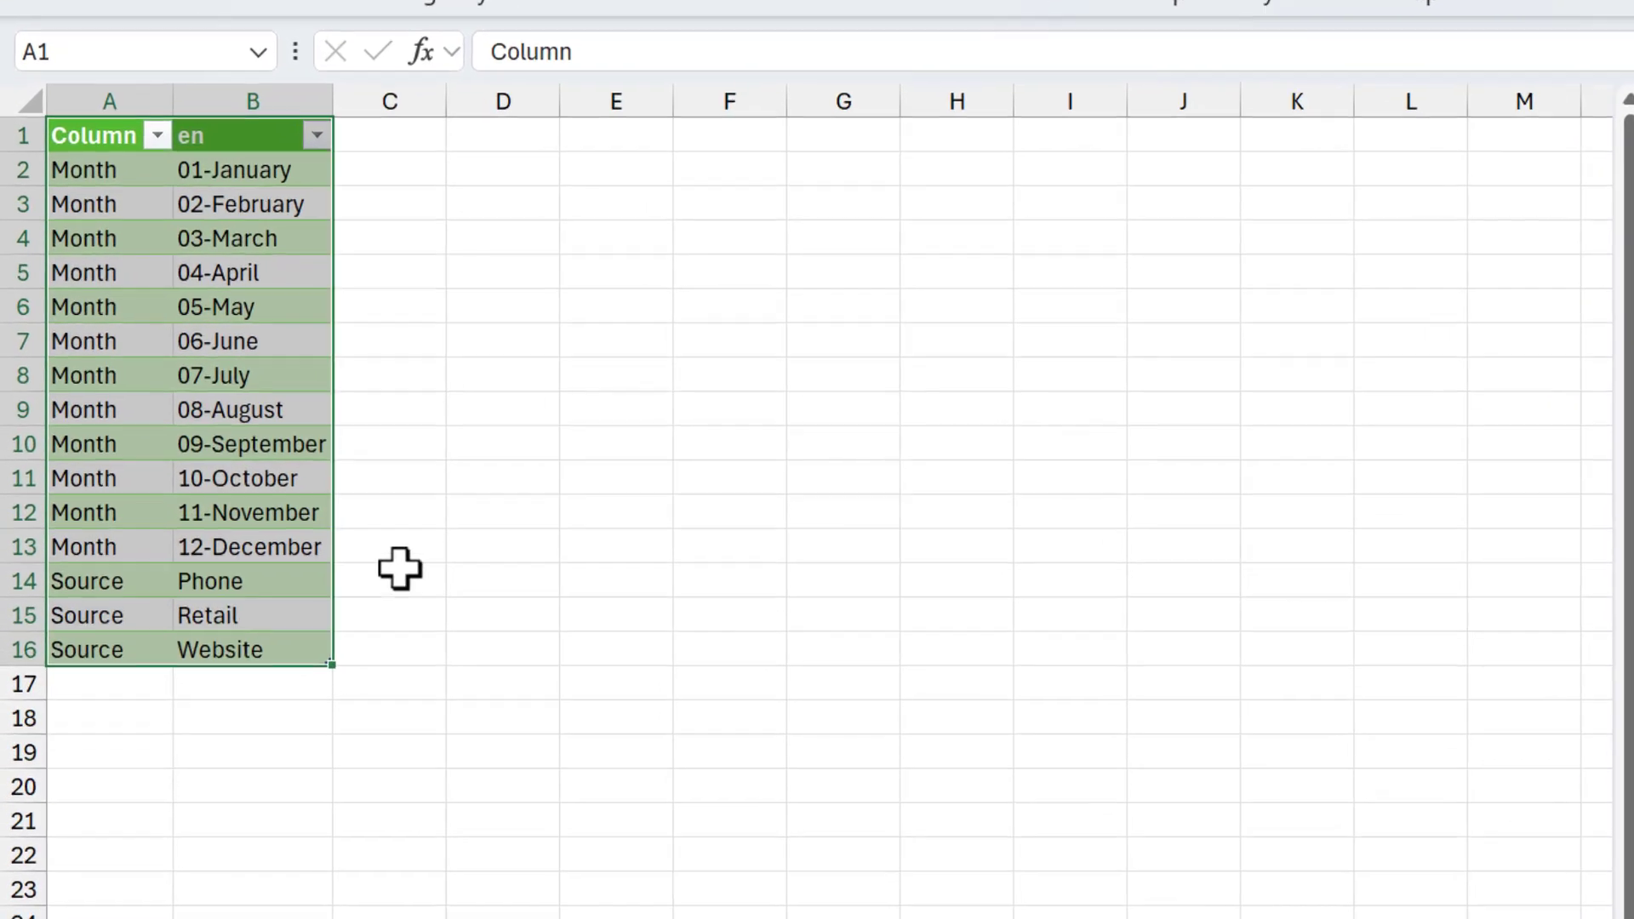
Step: Extend the translation table with language code headers it, fr, es, pt and fil in C1:G1
click(427, 132)
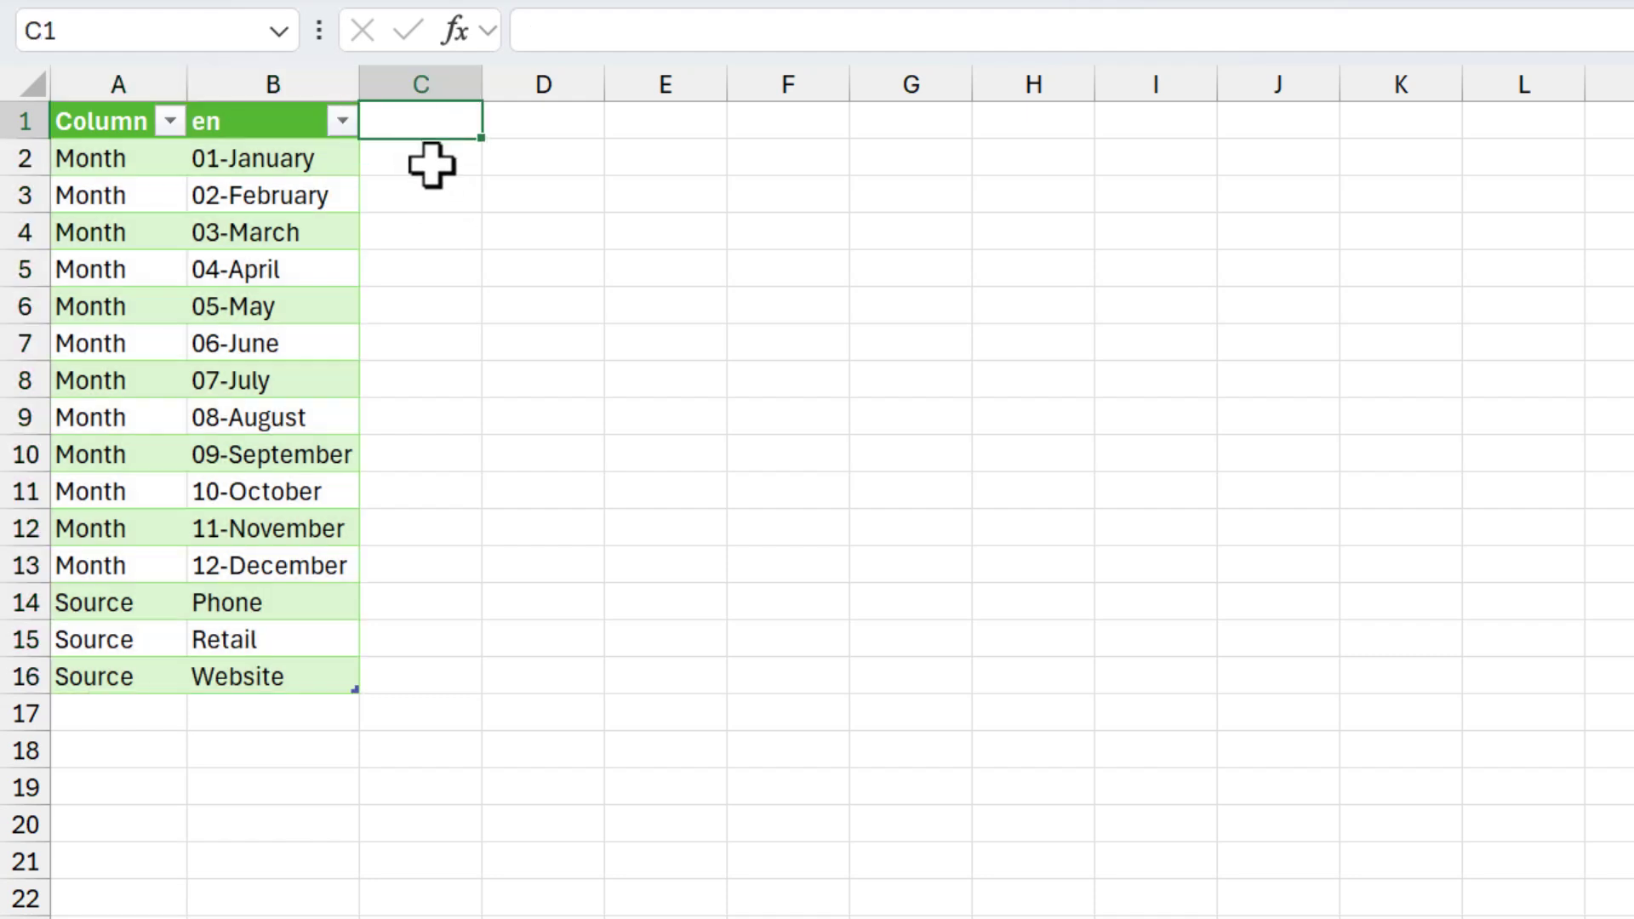
text(it)
key(Tab)
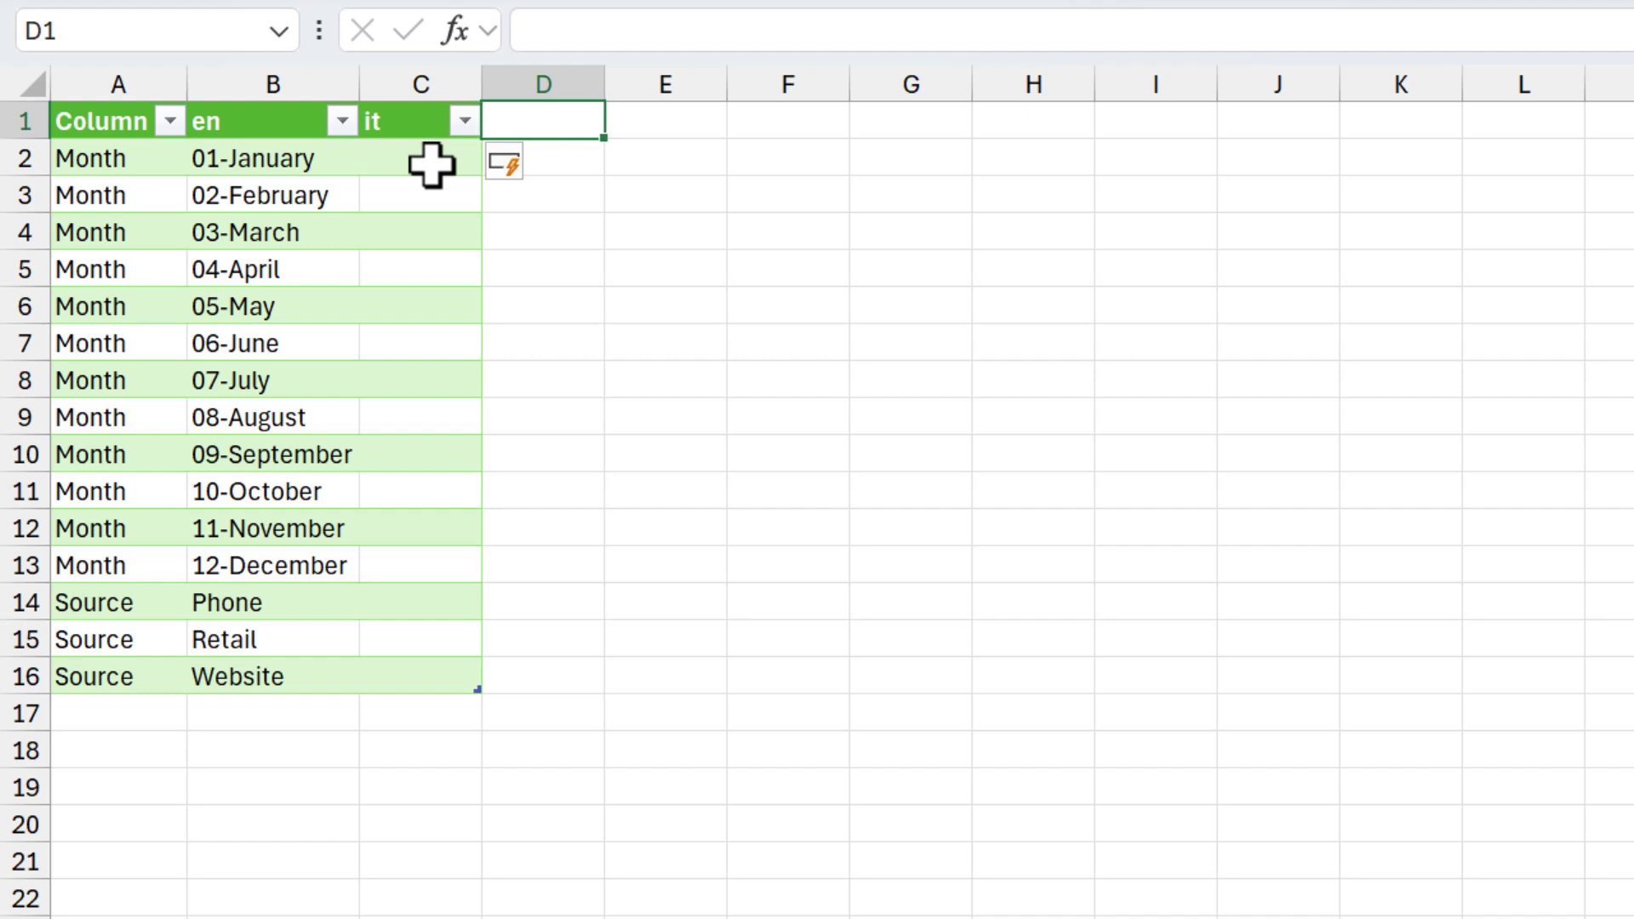
text(fr)
key(Tab)
text(e)
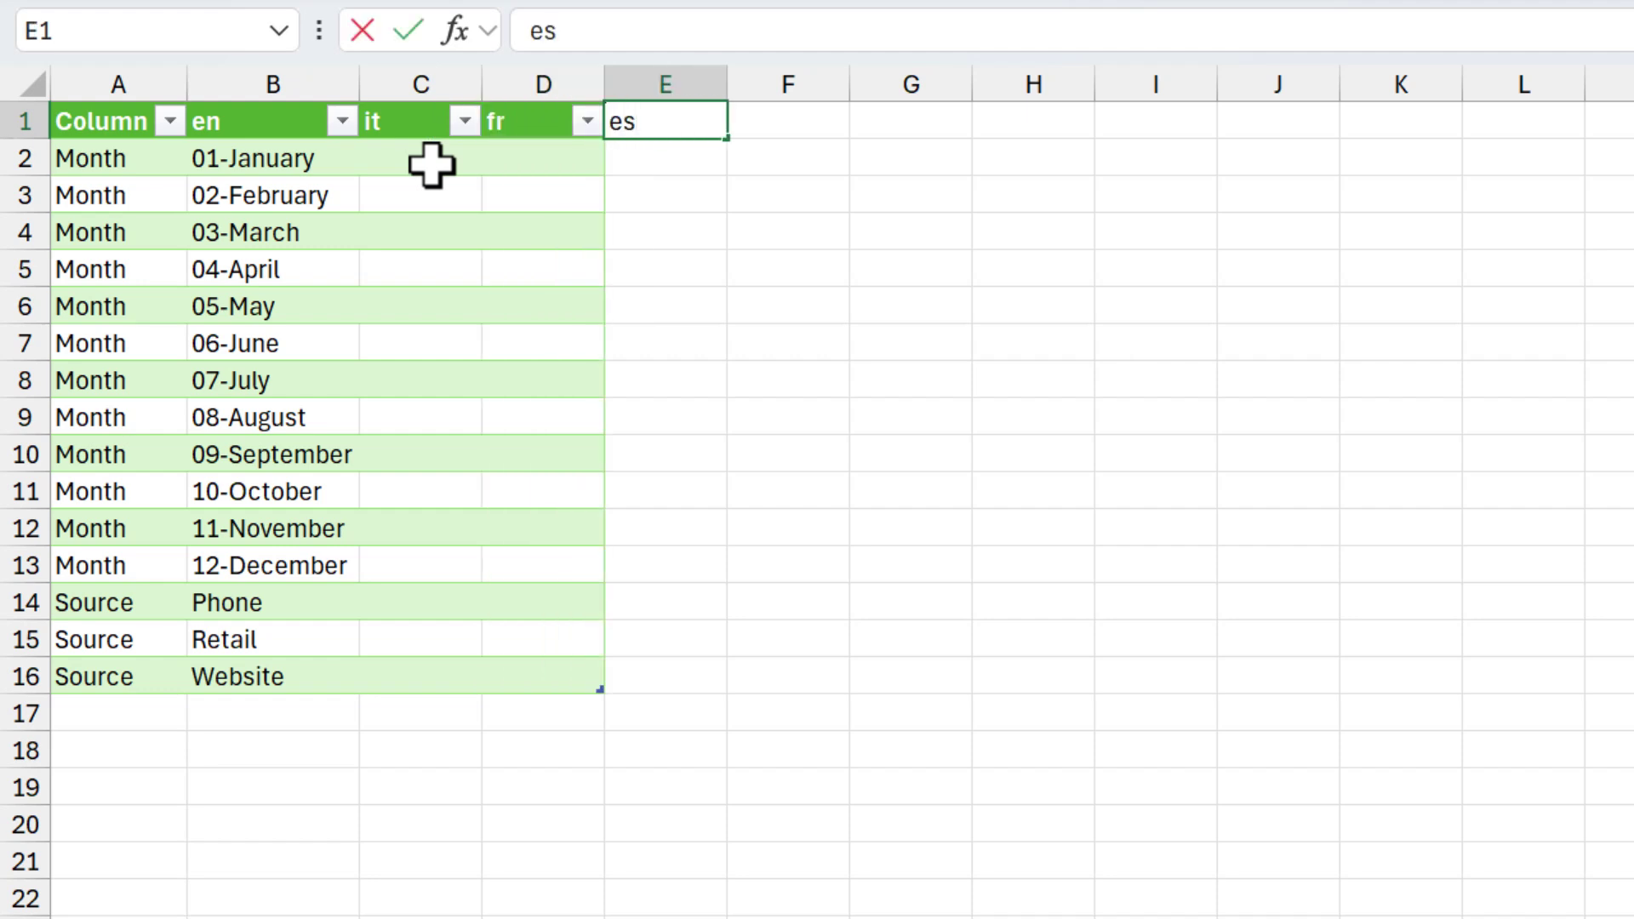
text(s)
key(Tab)
text(pt)
key(Tab)
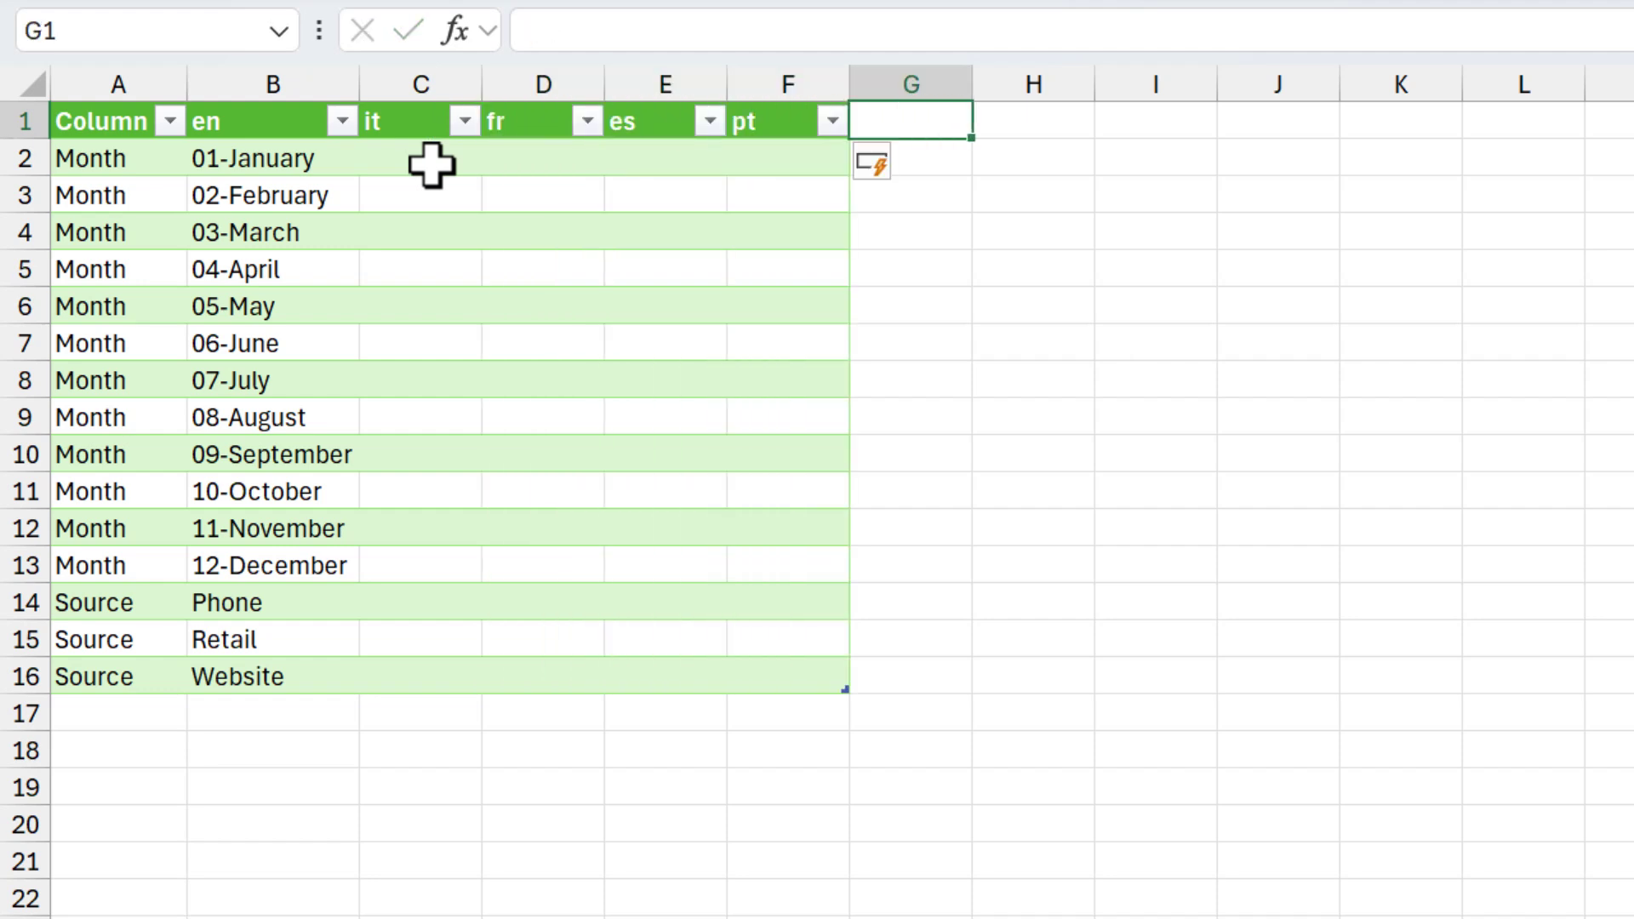
text(fil)
key(Return)
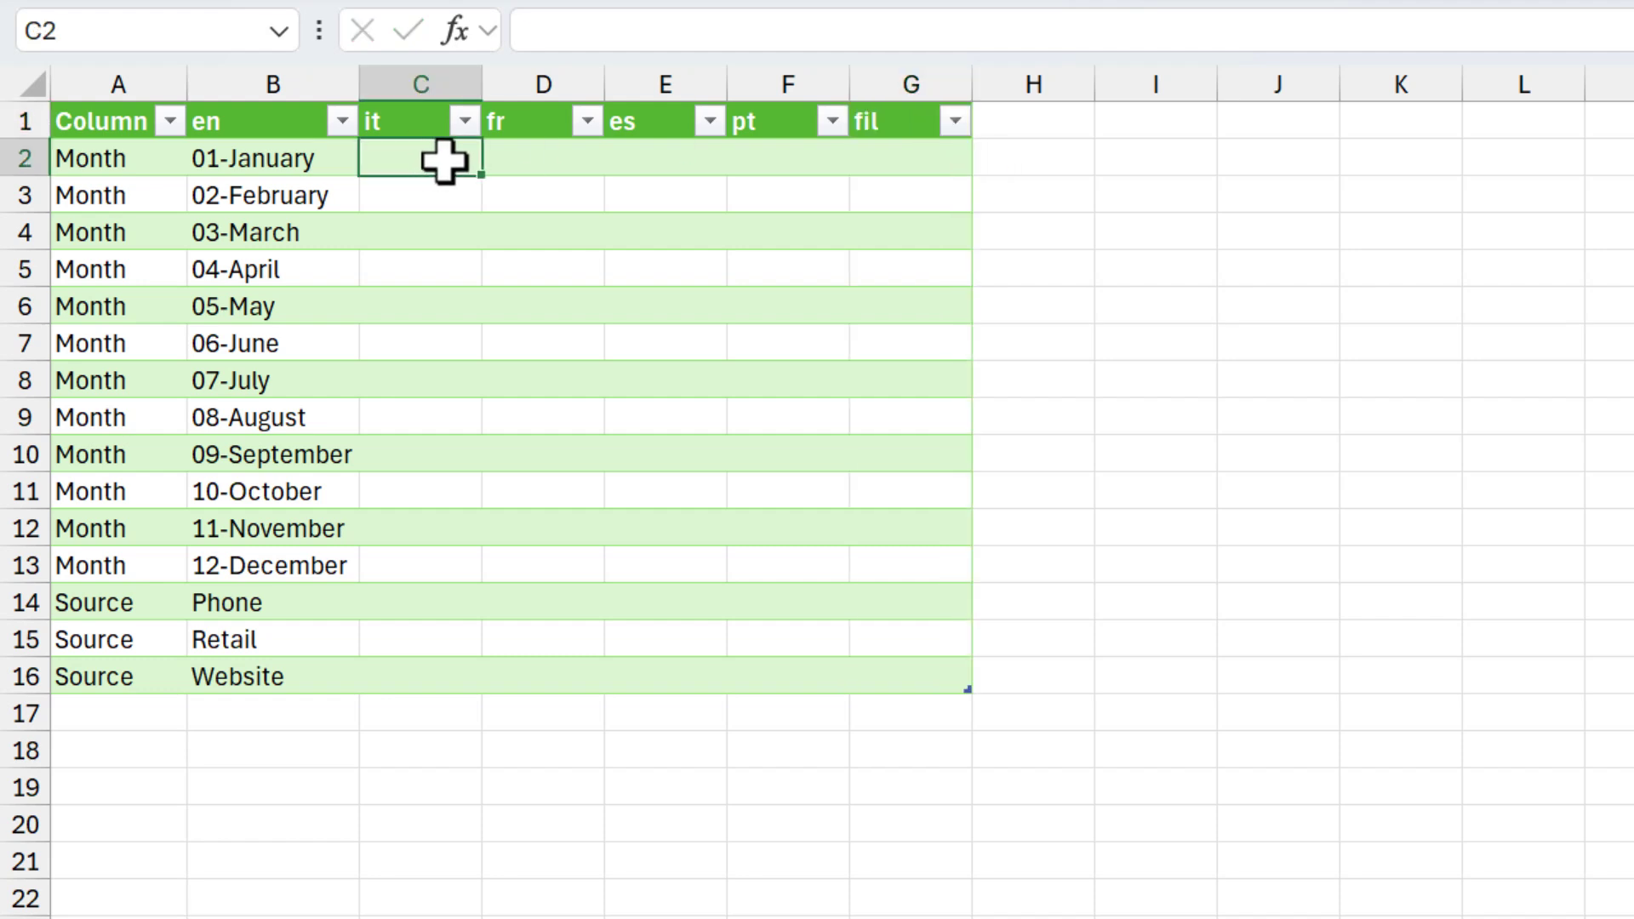
text(=tran)
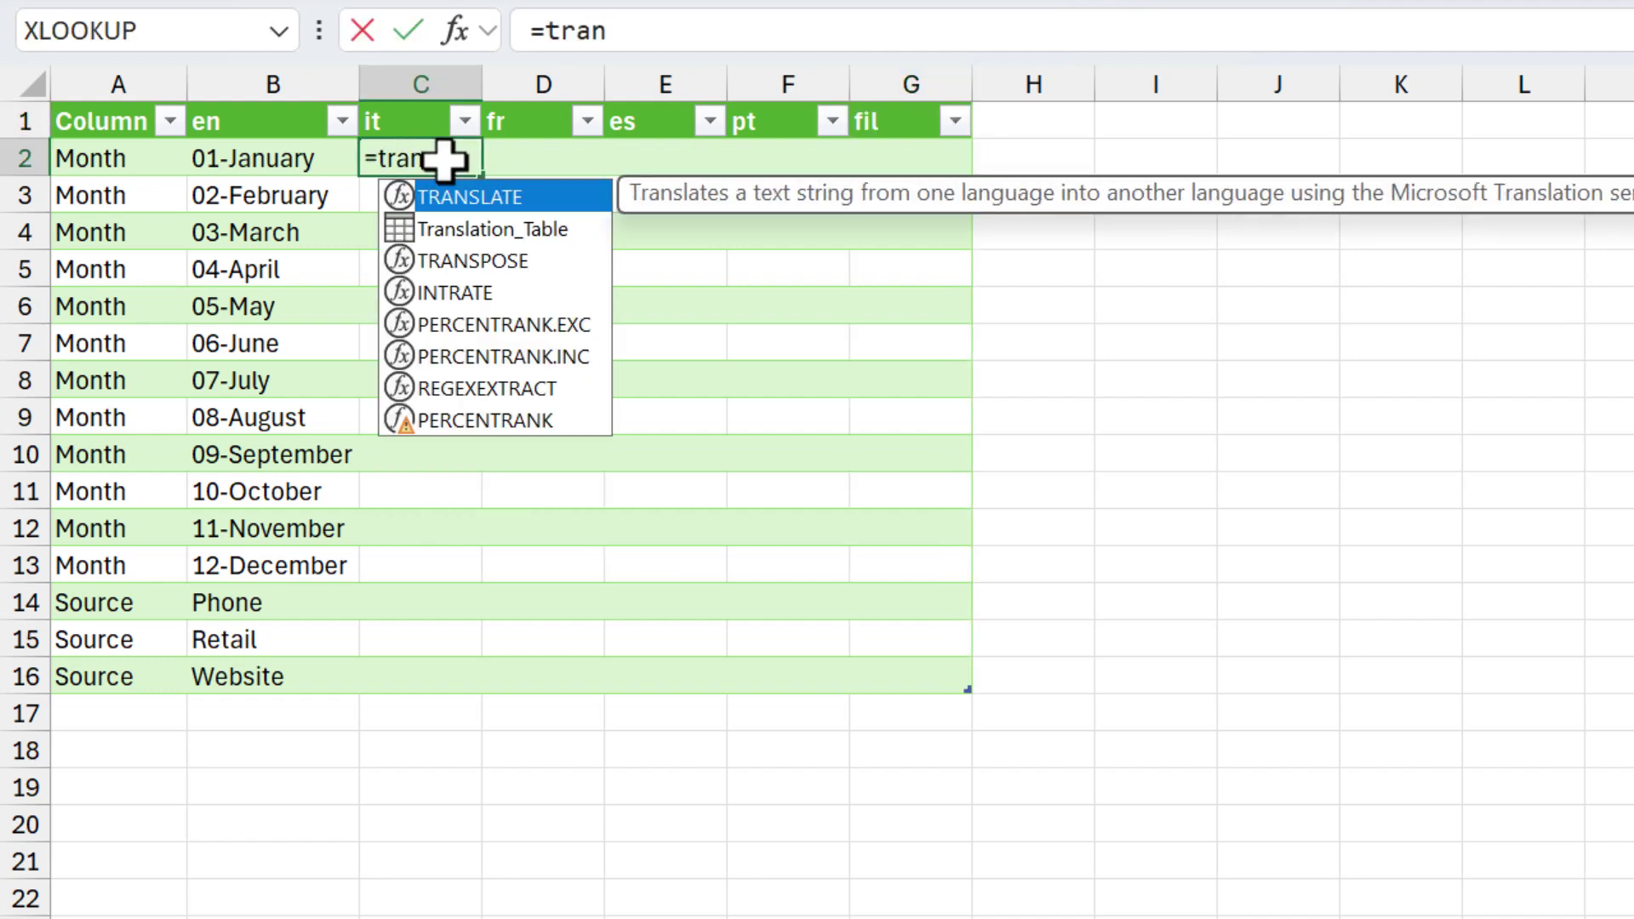
key(Tab)
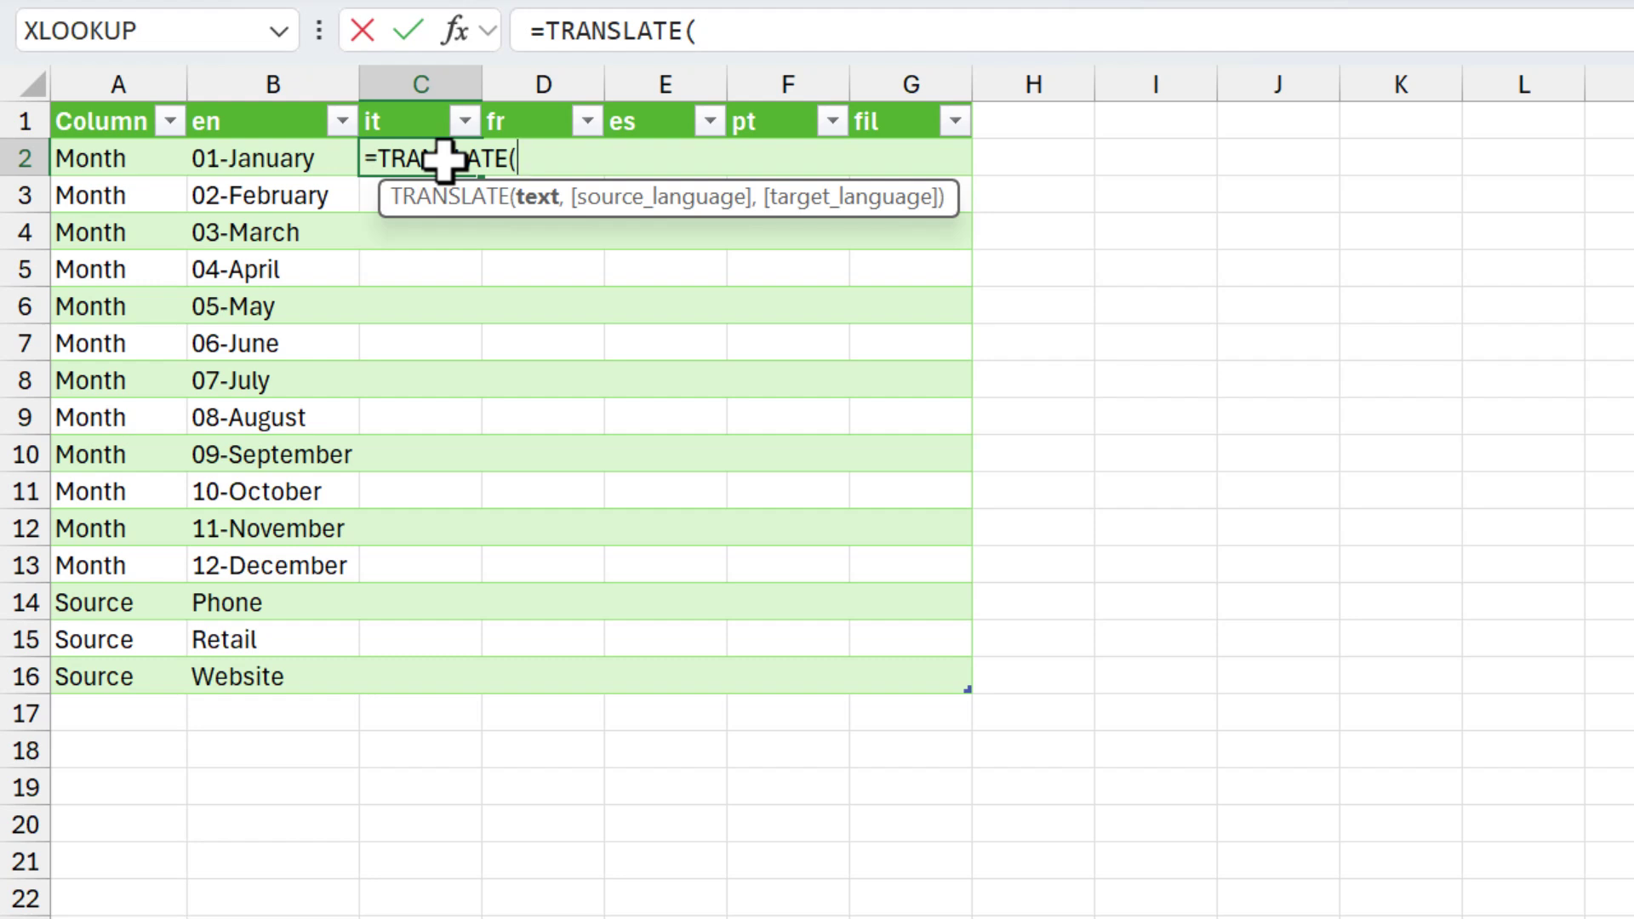
click(306, 161)
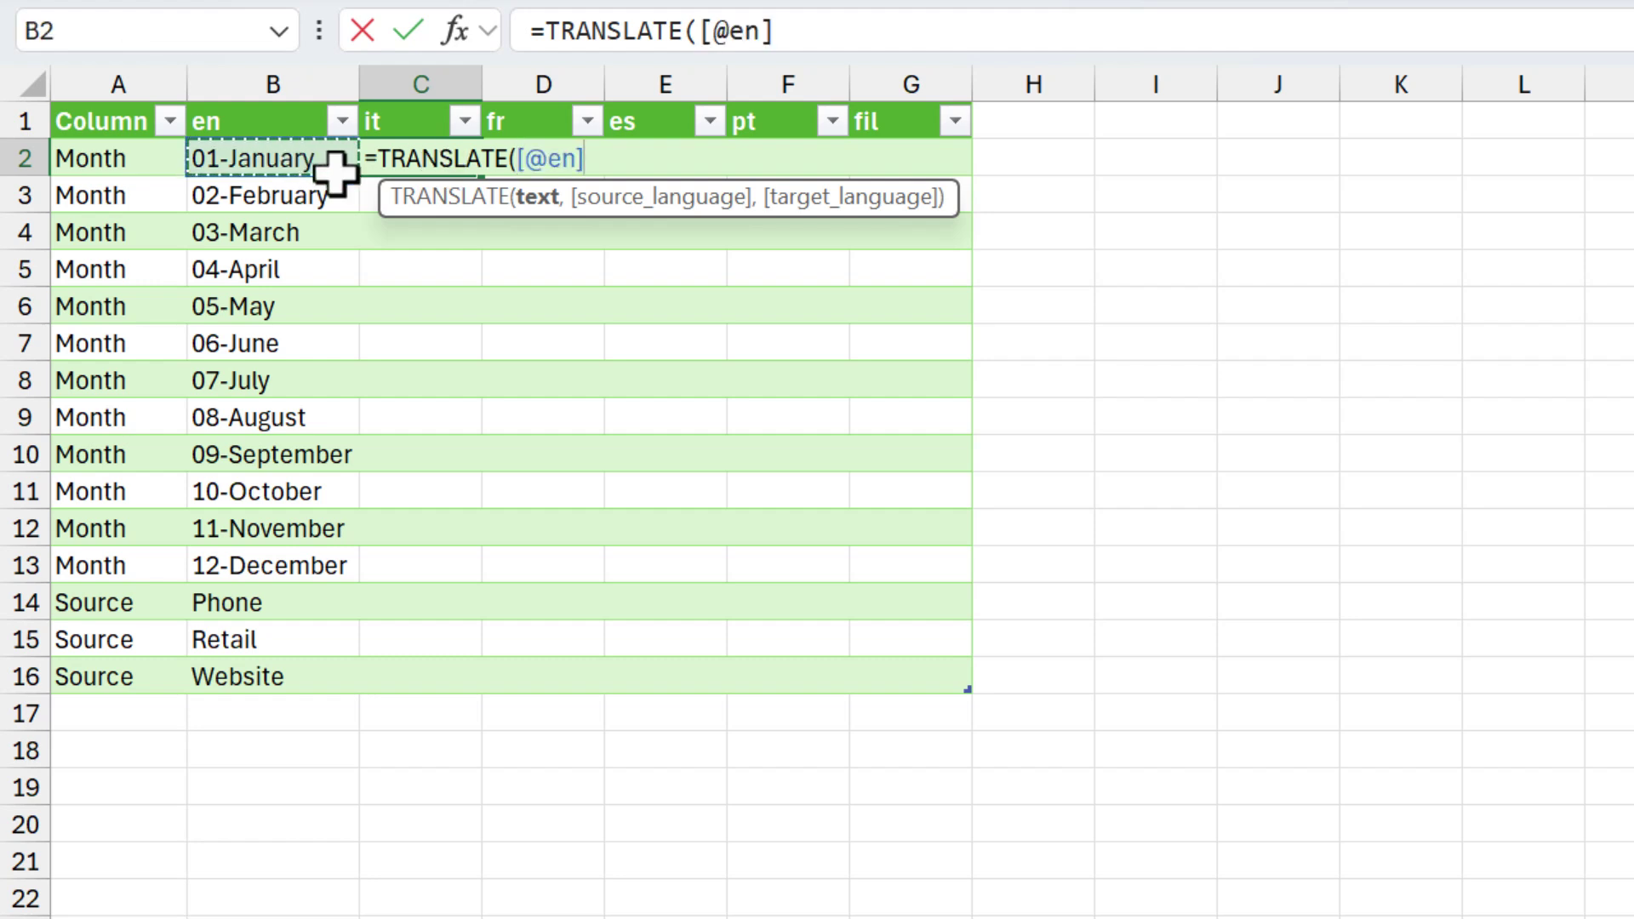
text(,b1)
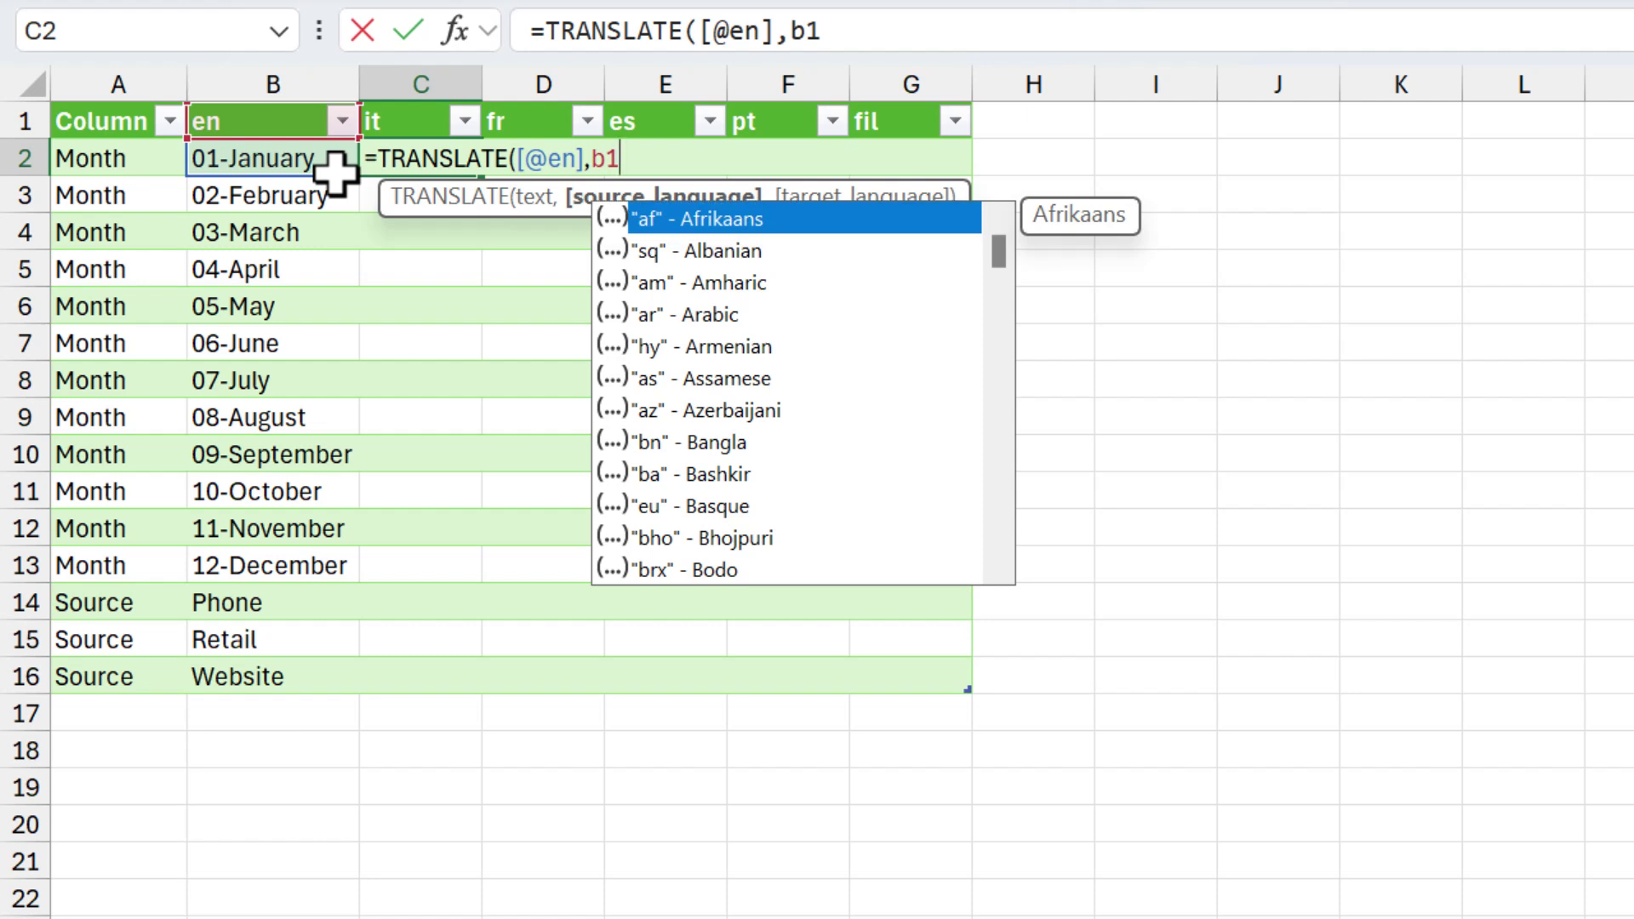
key(F4)
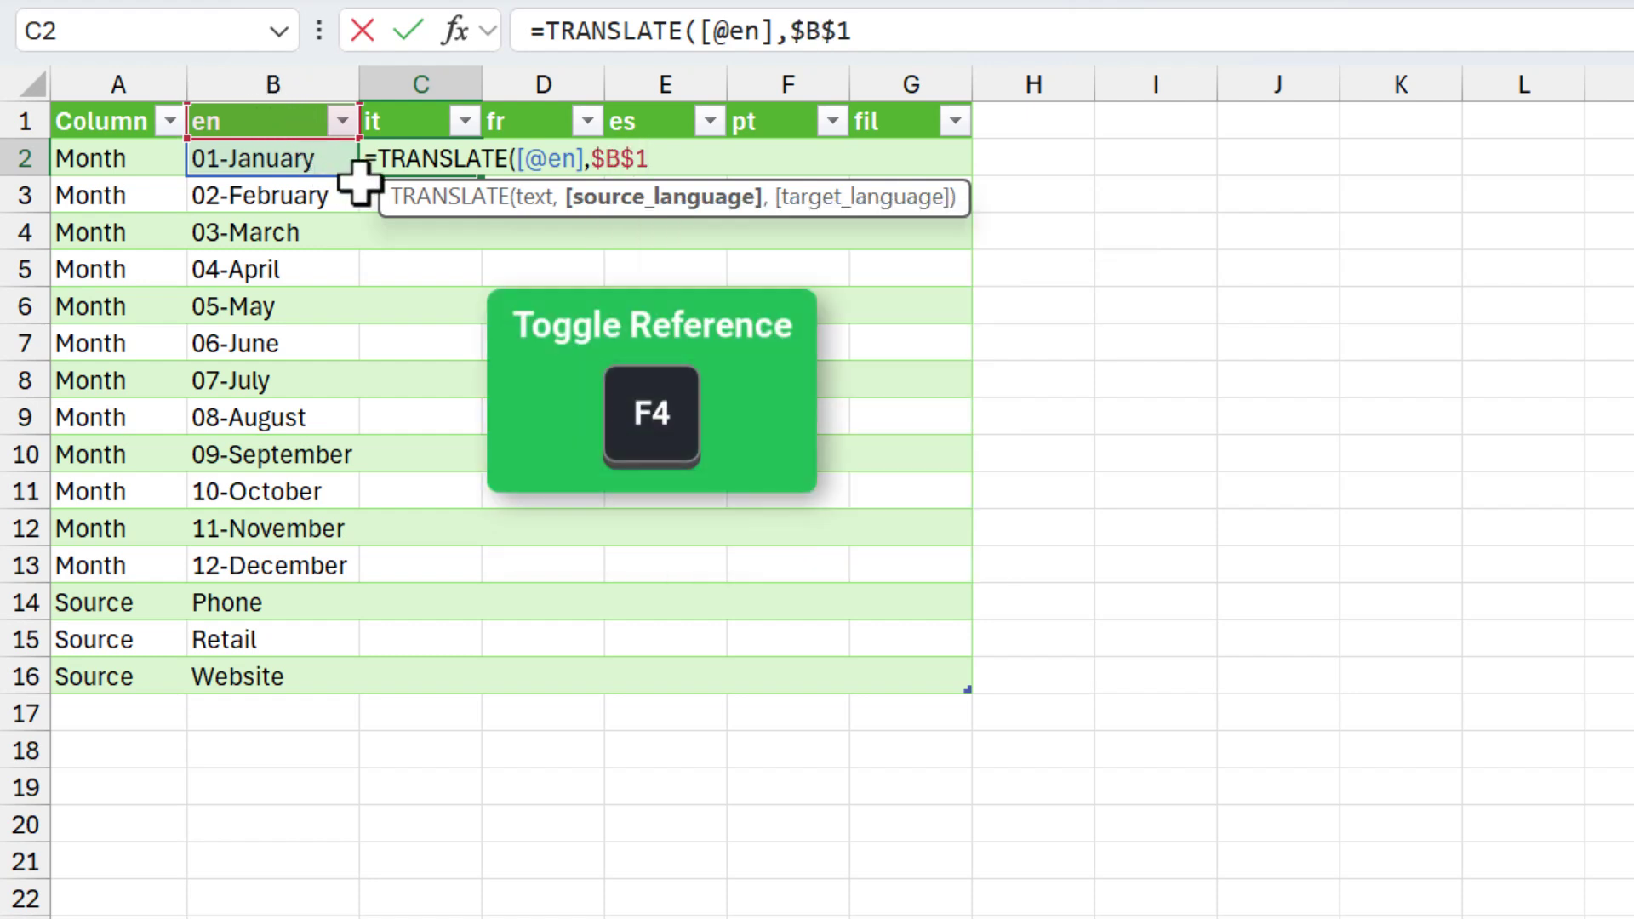
text(,)
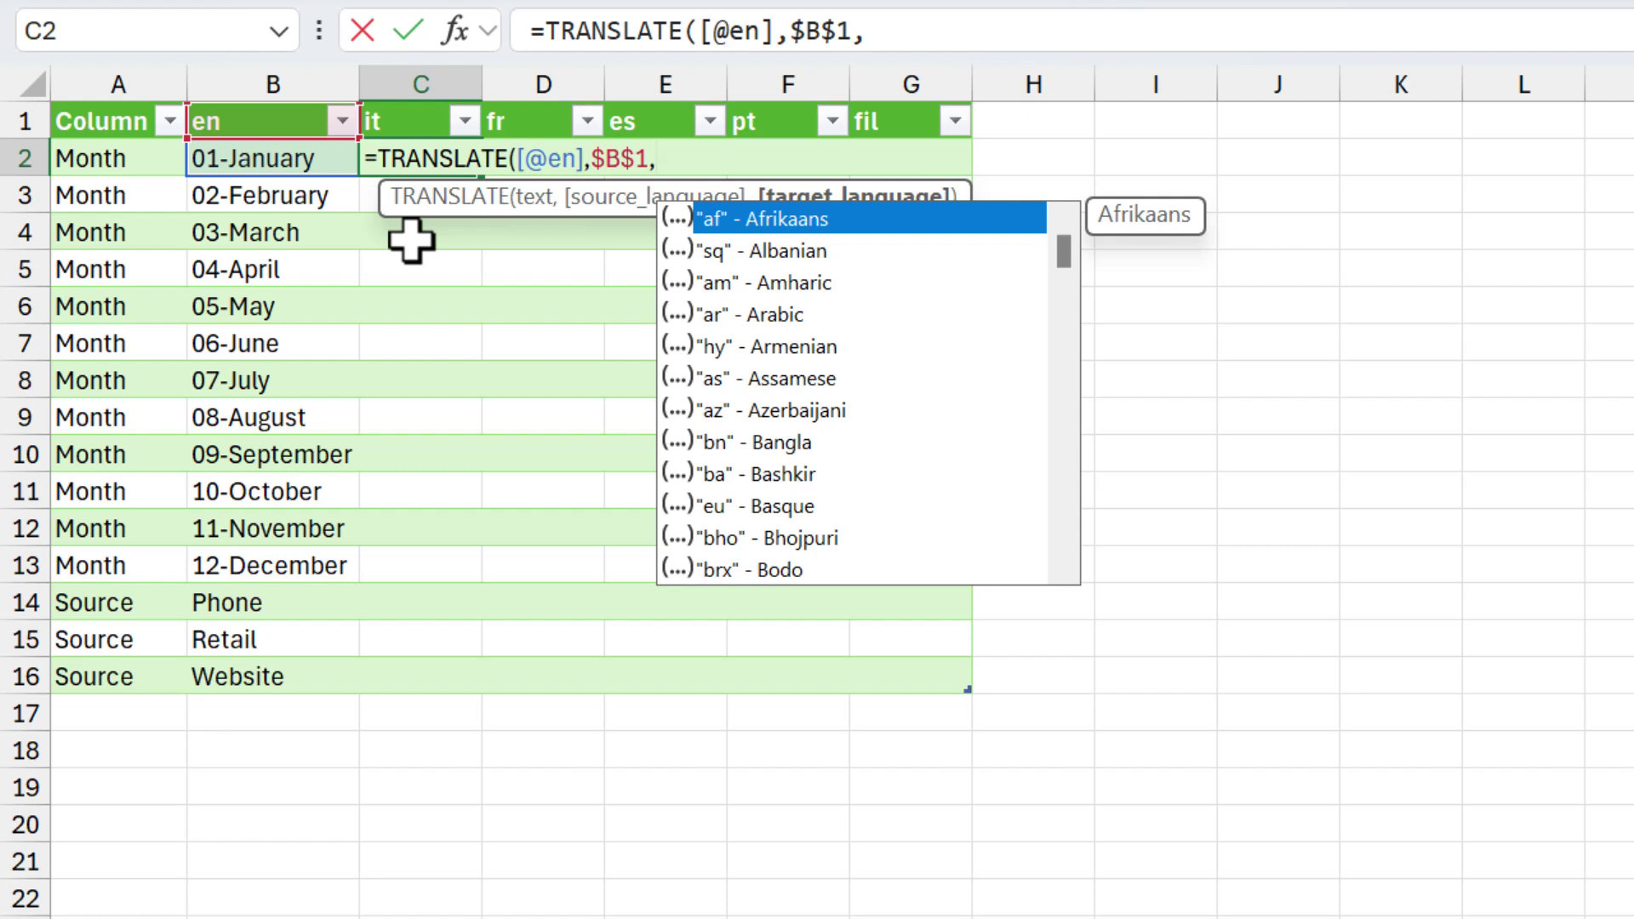
text(c1)
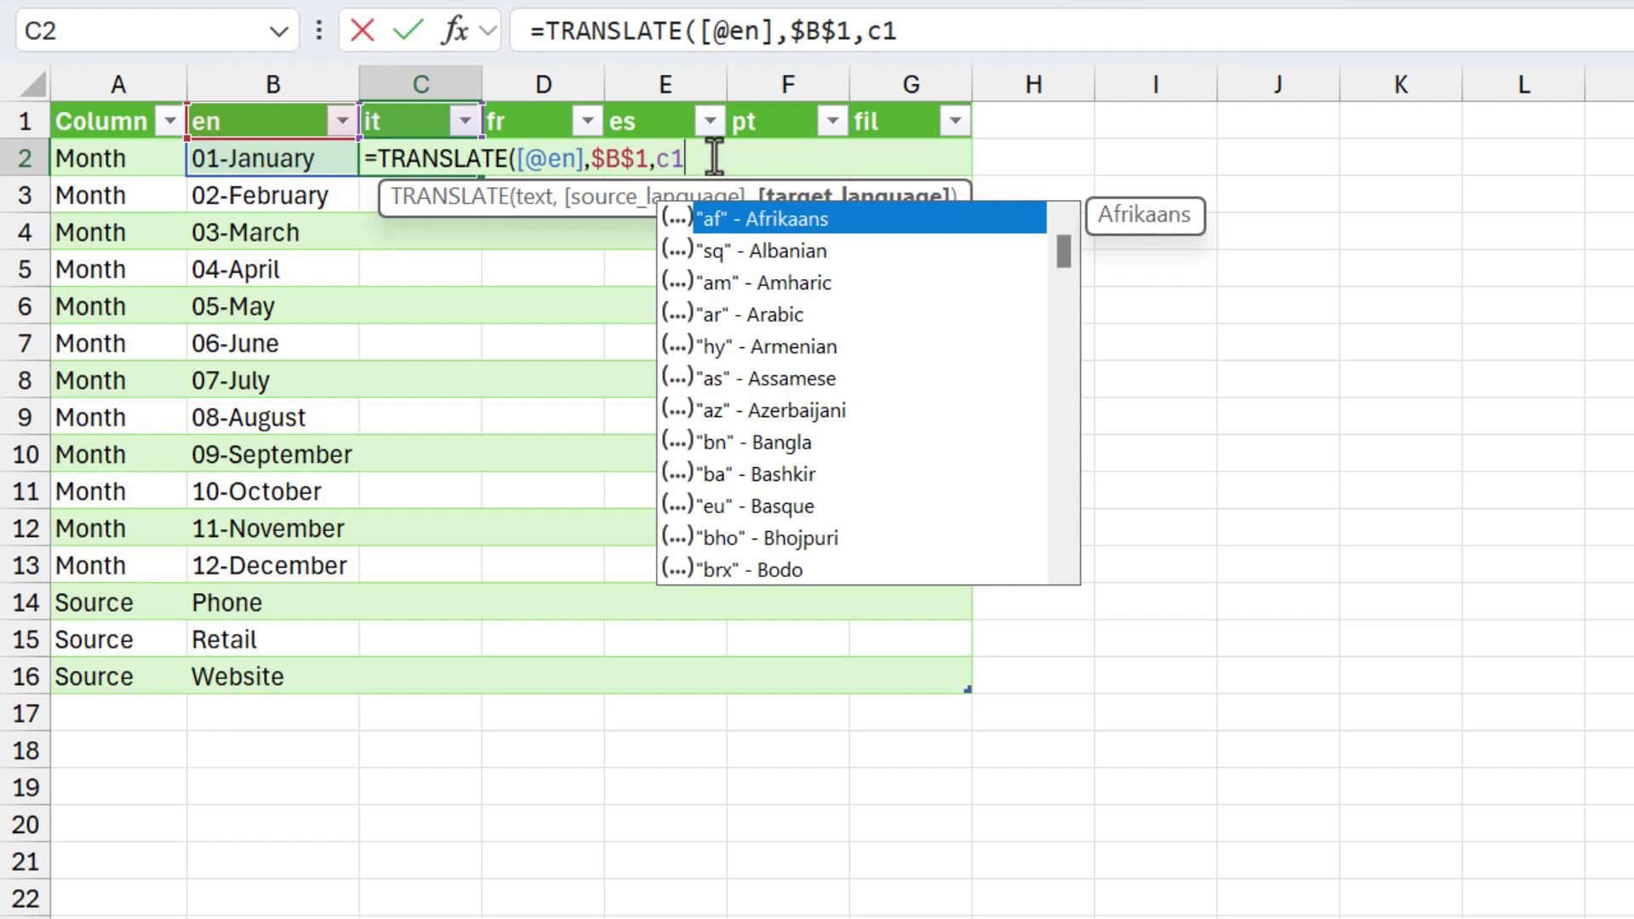
key(F4)
key(F4)
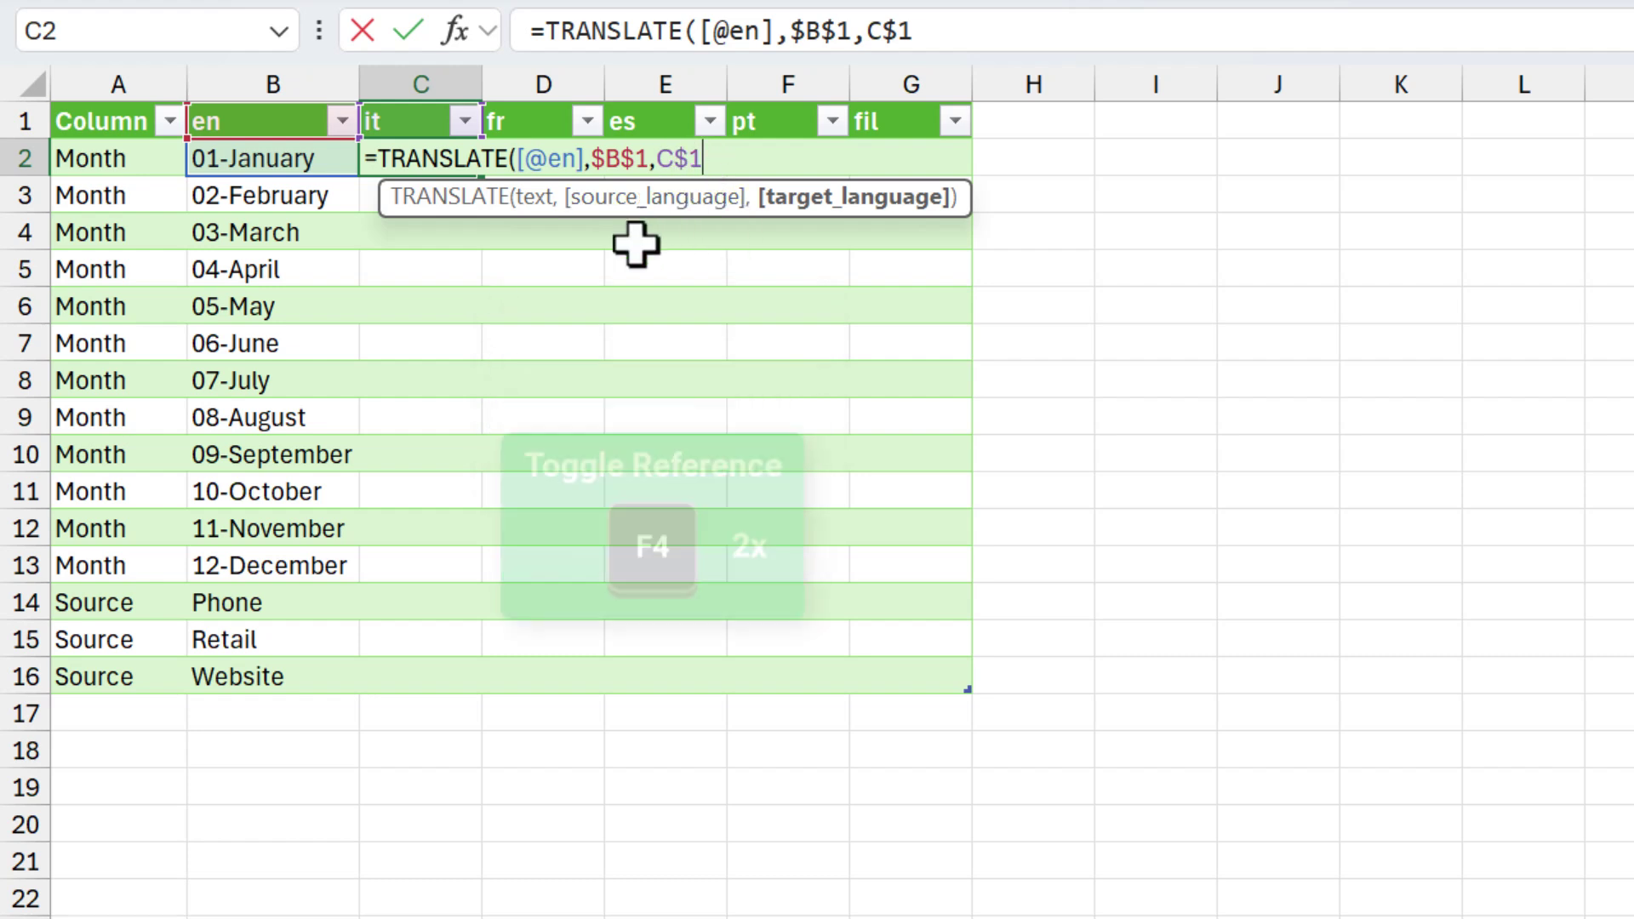
key(Return)
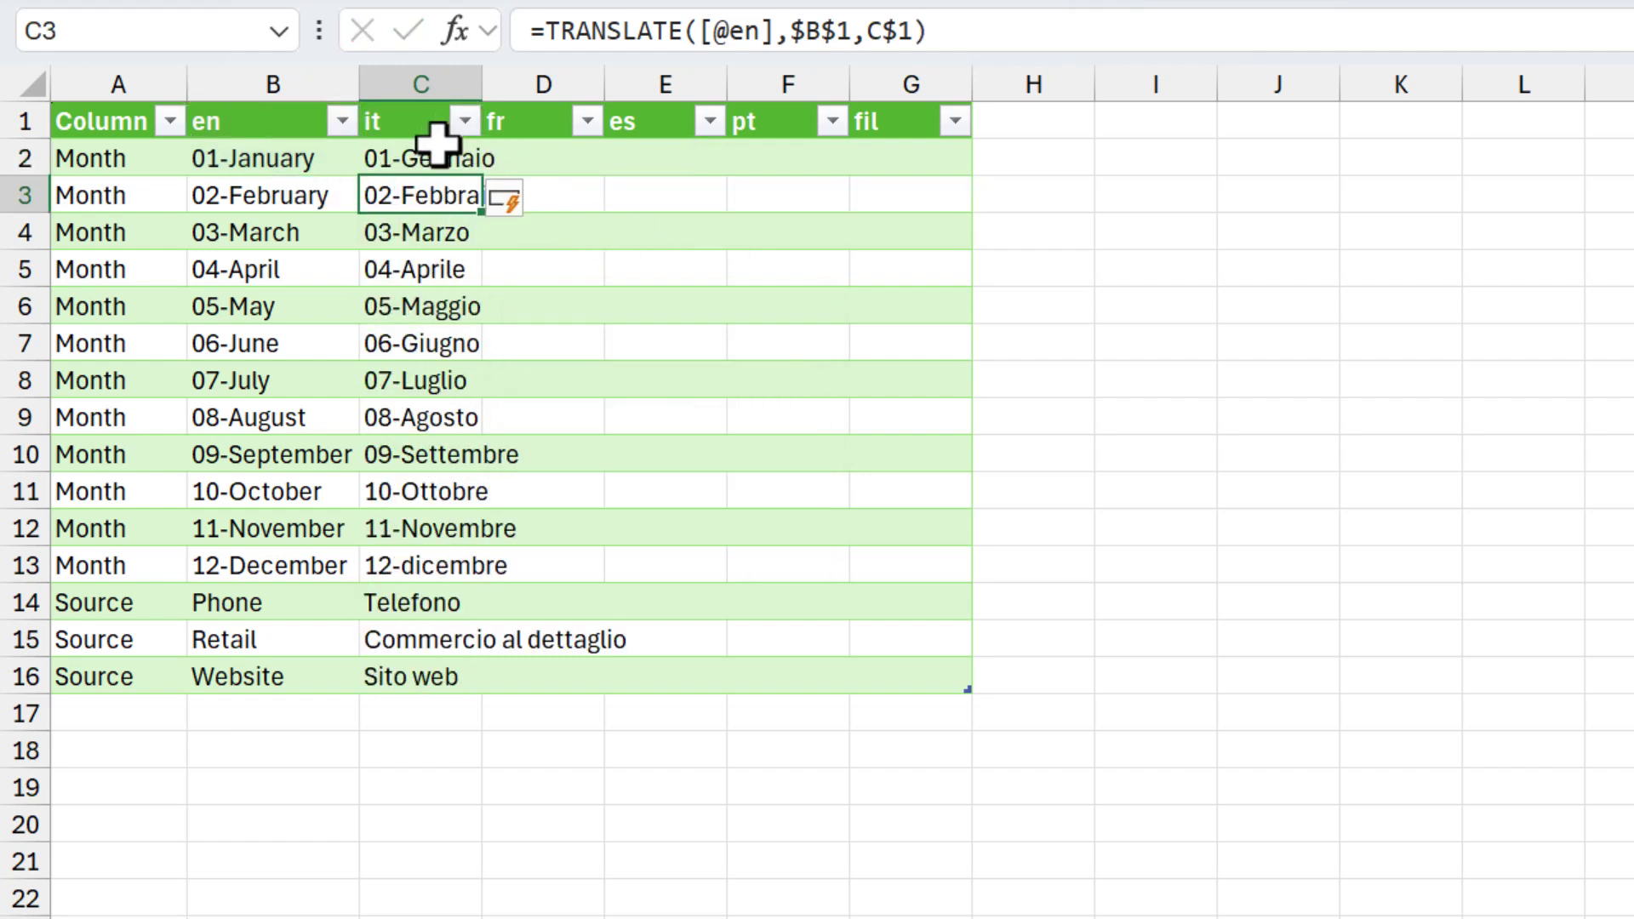
Step: Copy the it column's TRANSLATE formulas into the fr, es, pt and fil columns, D2:G16
click(438, 158)
key(ctrl+shift+Down)
key(ctrl+c)
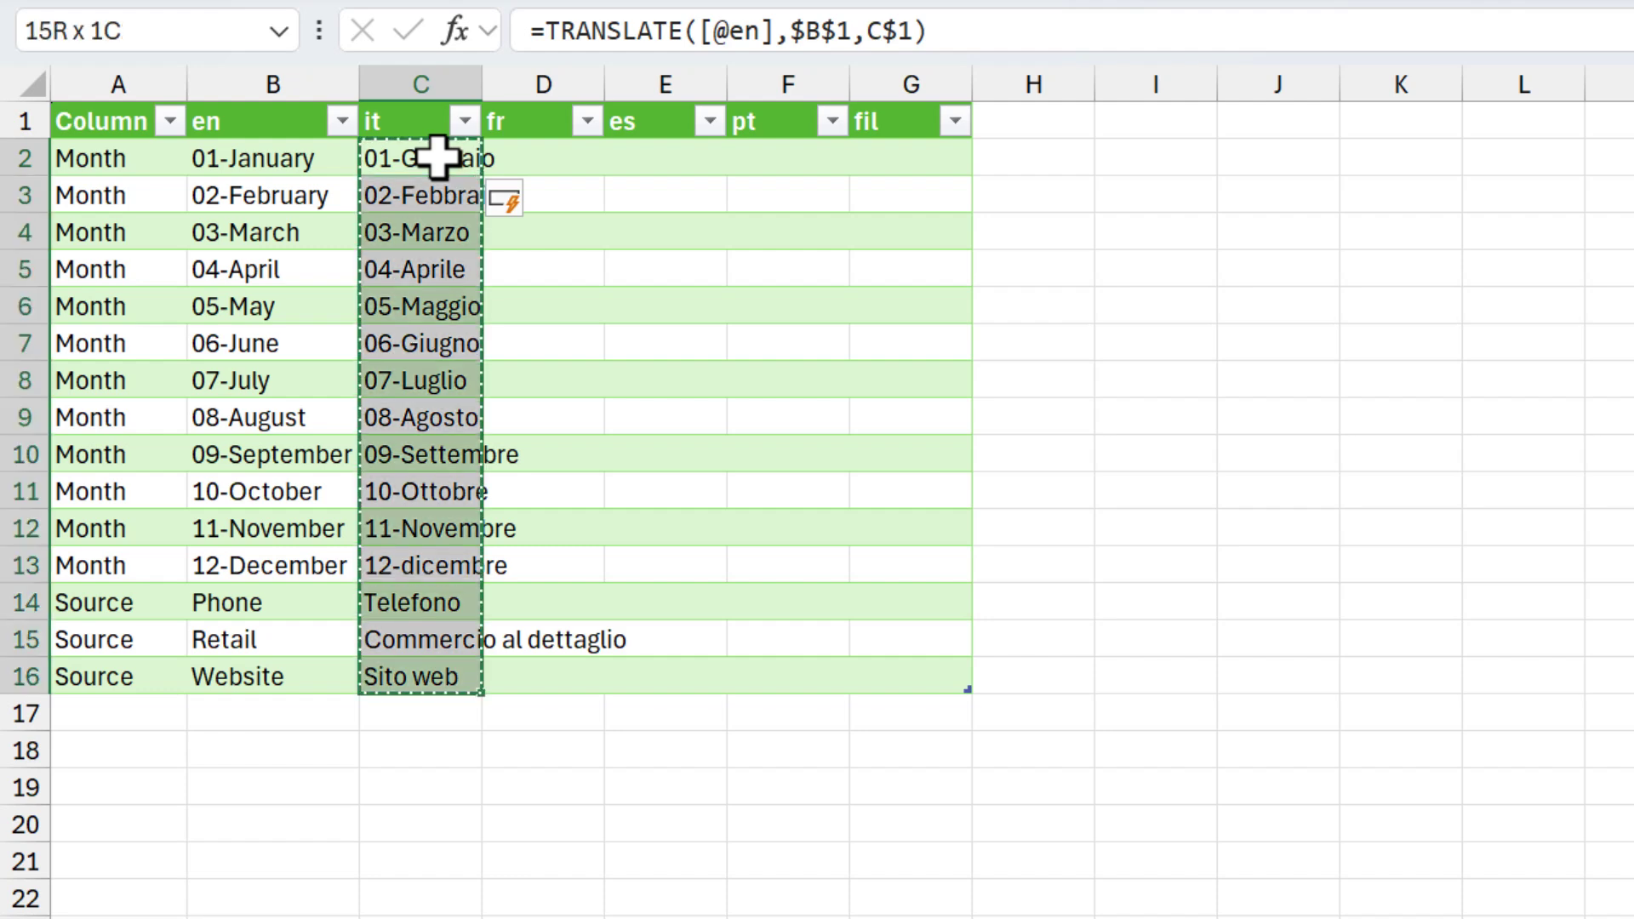
key(Right)
key(shift+Right)
key(shift+Right)
key(shift+Right)
key(ctrl+shift+Down)
key(ctrl+v)
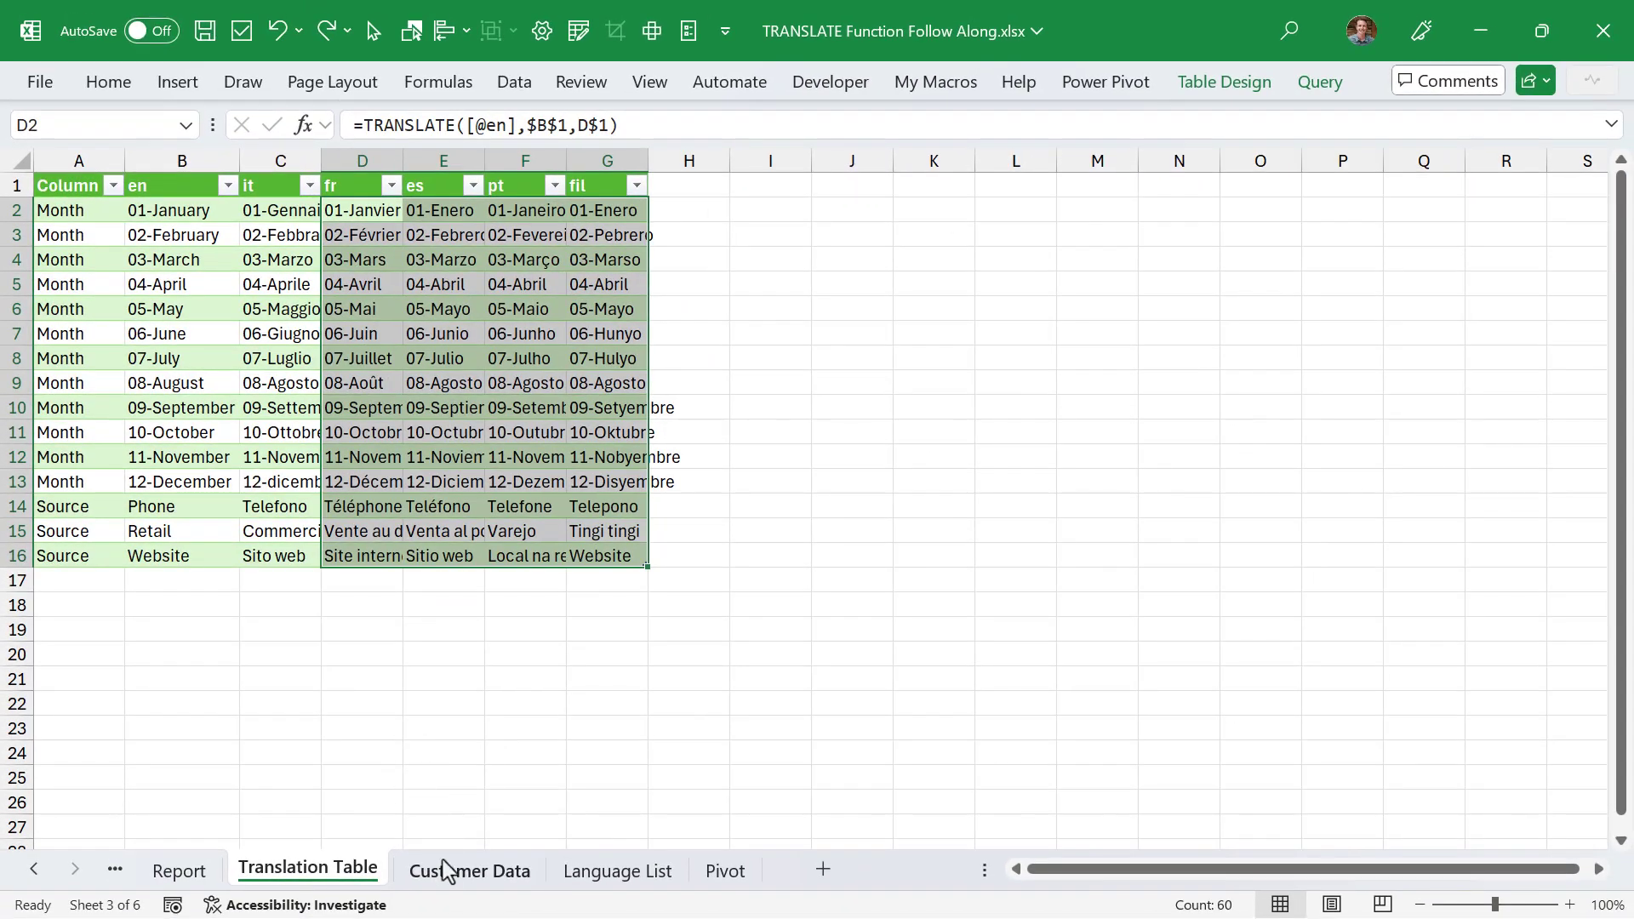
click(443, 869)
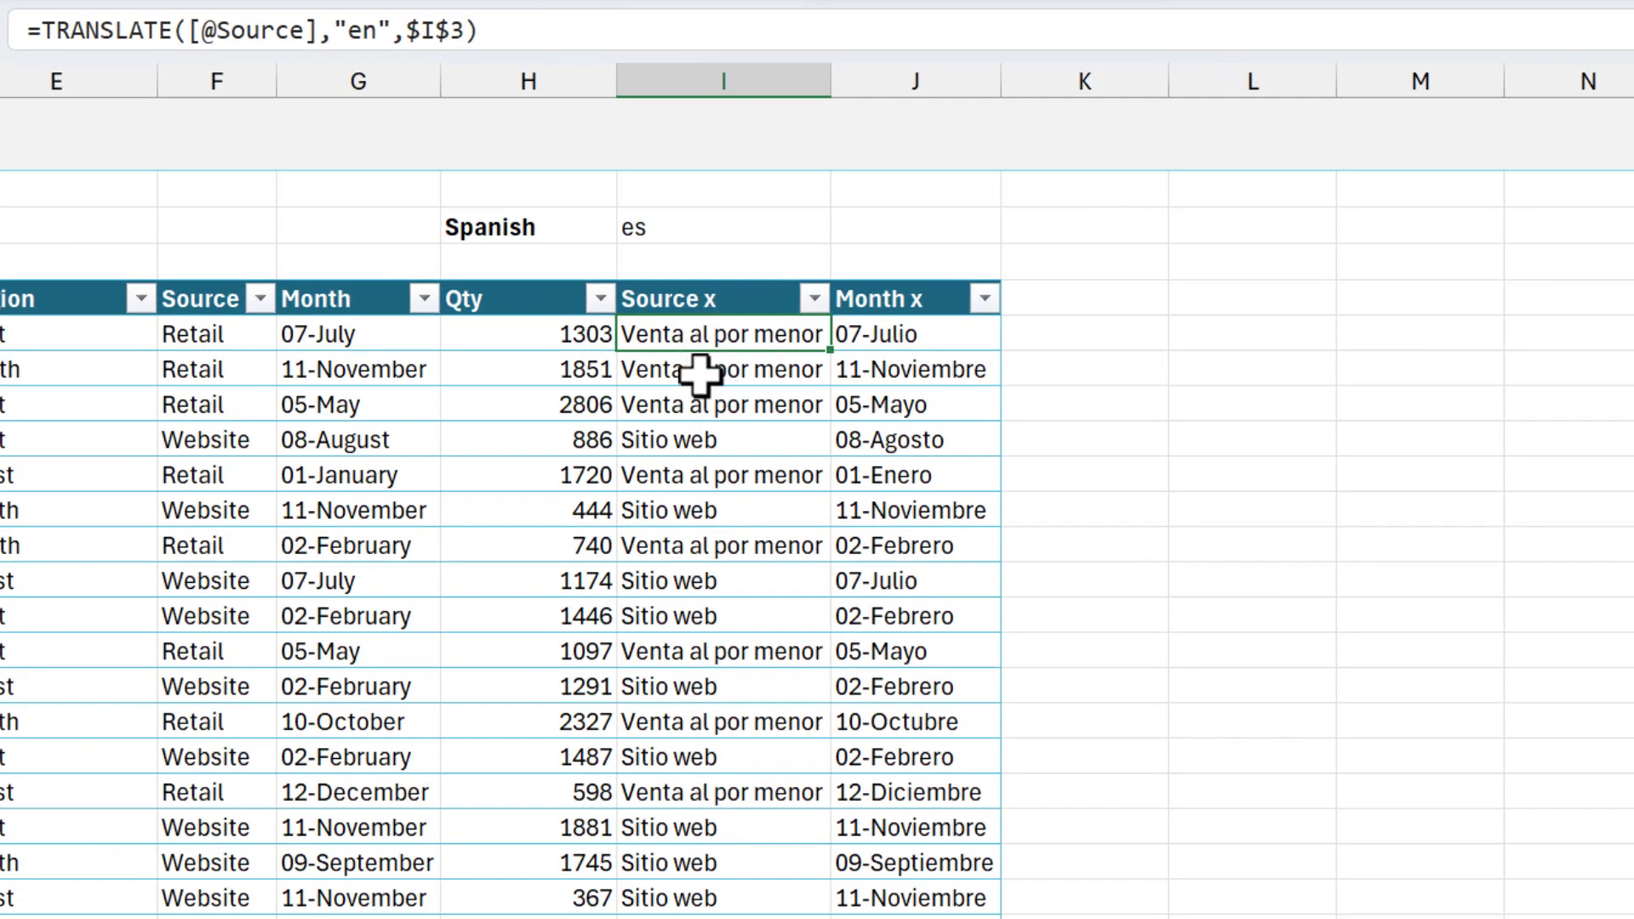
text(=)
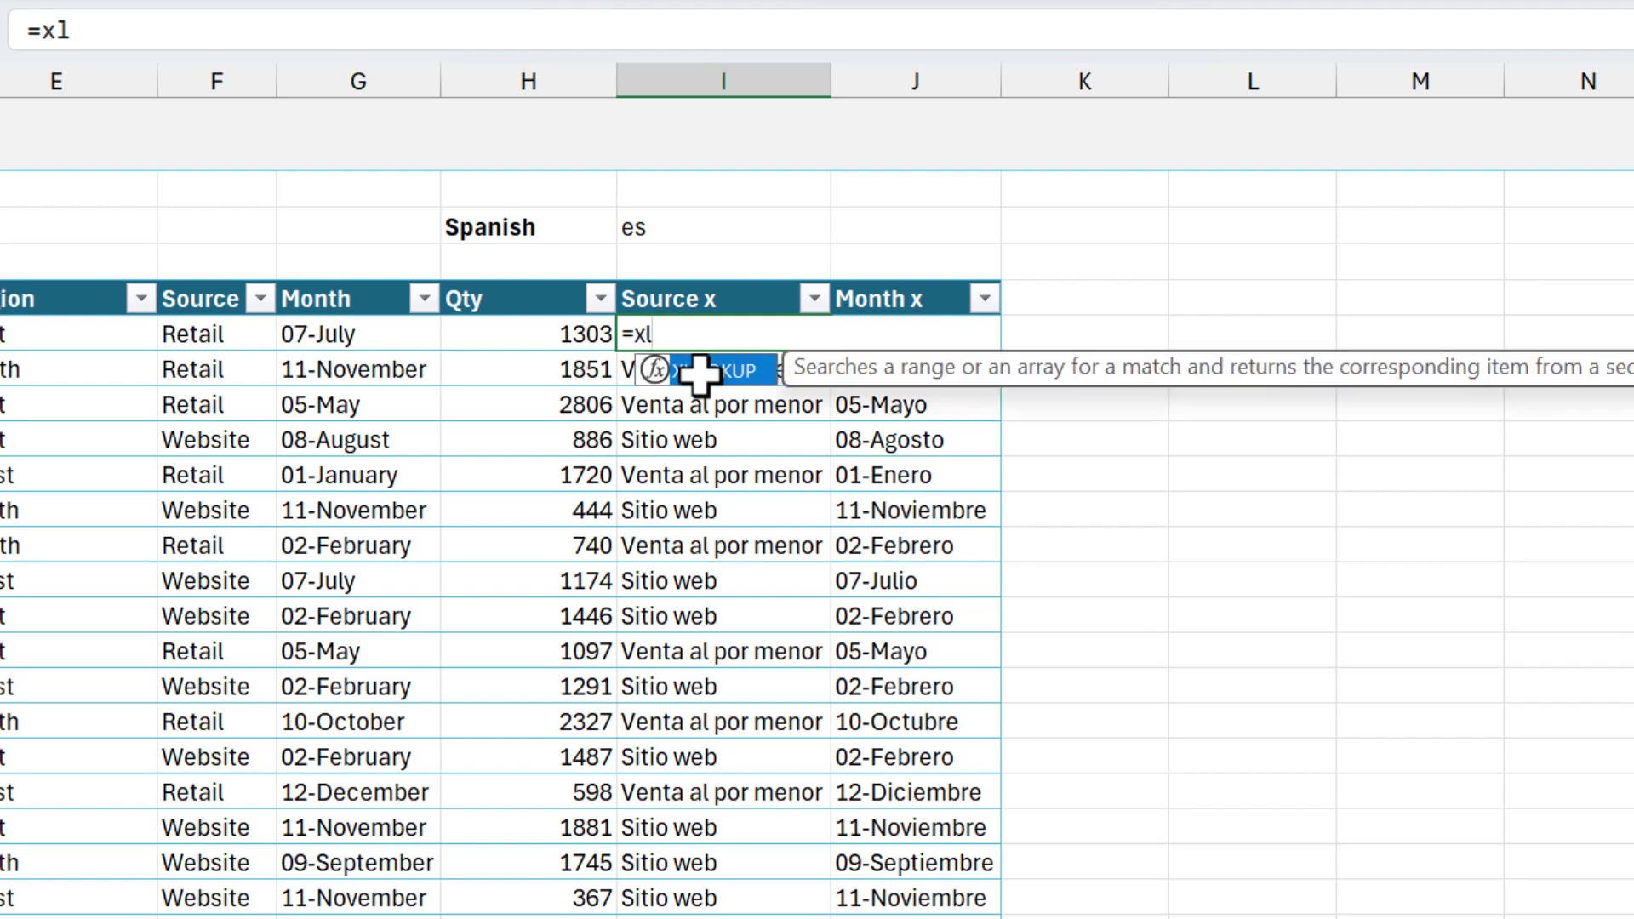
text(xl)
key(Tab)
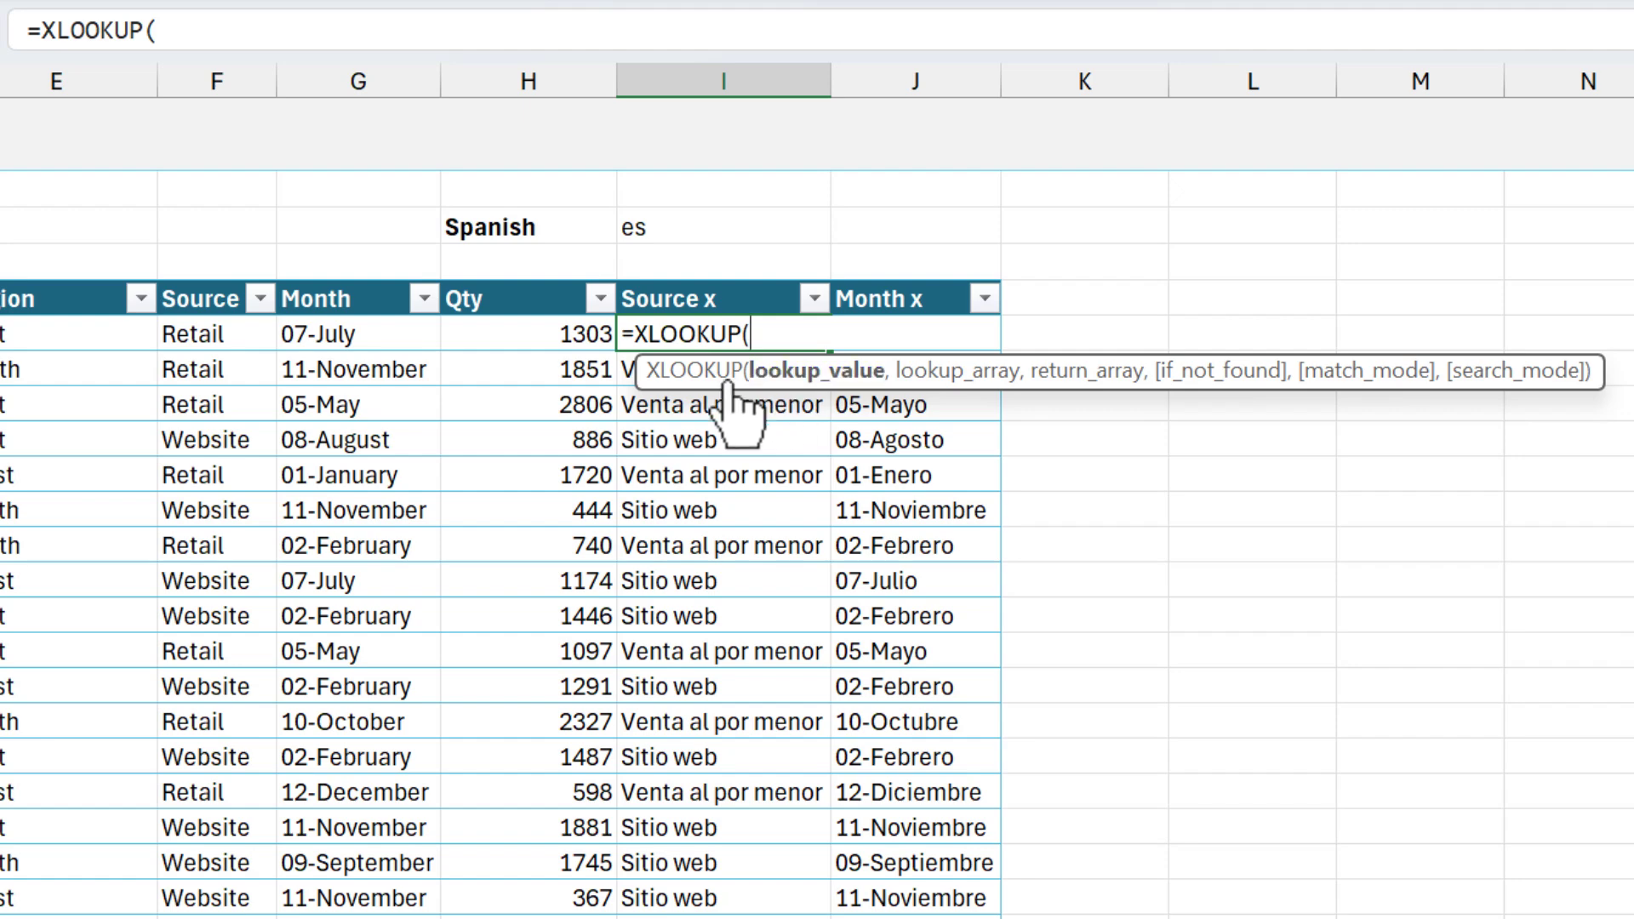
click(205, 334)
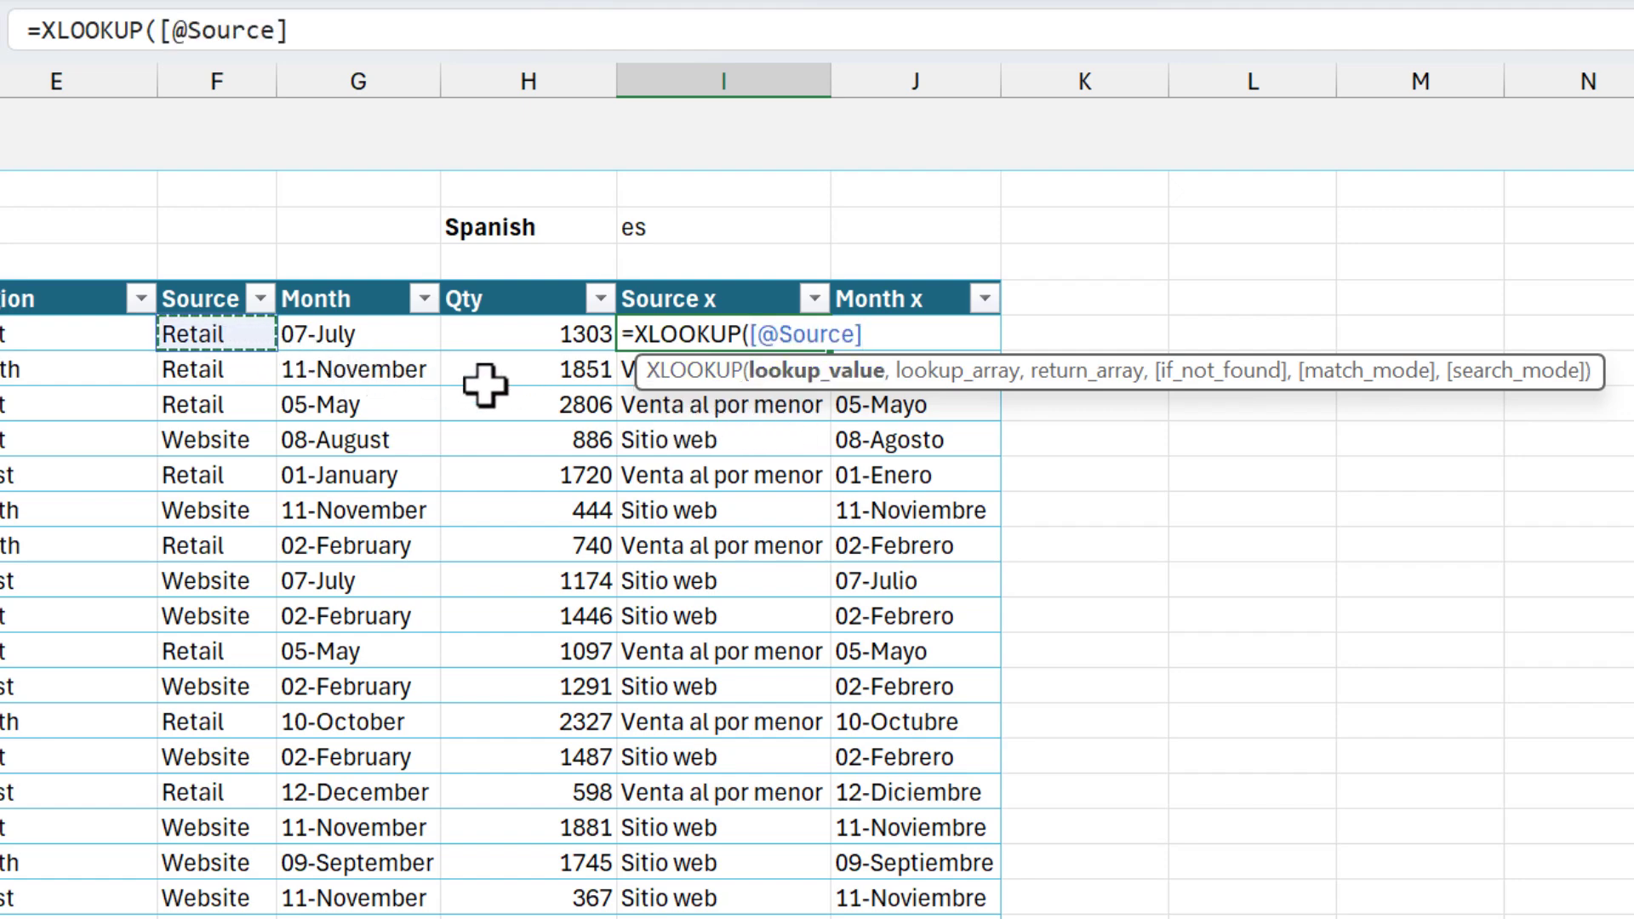
text(,)
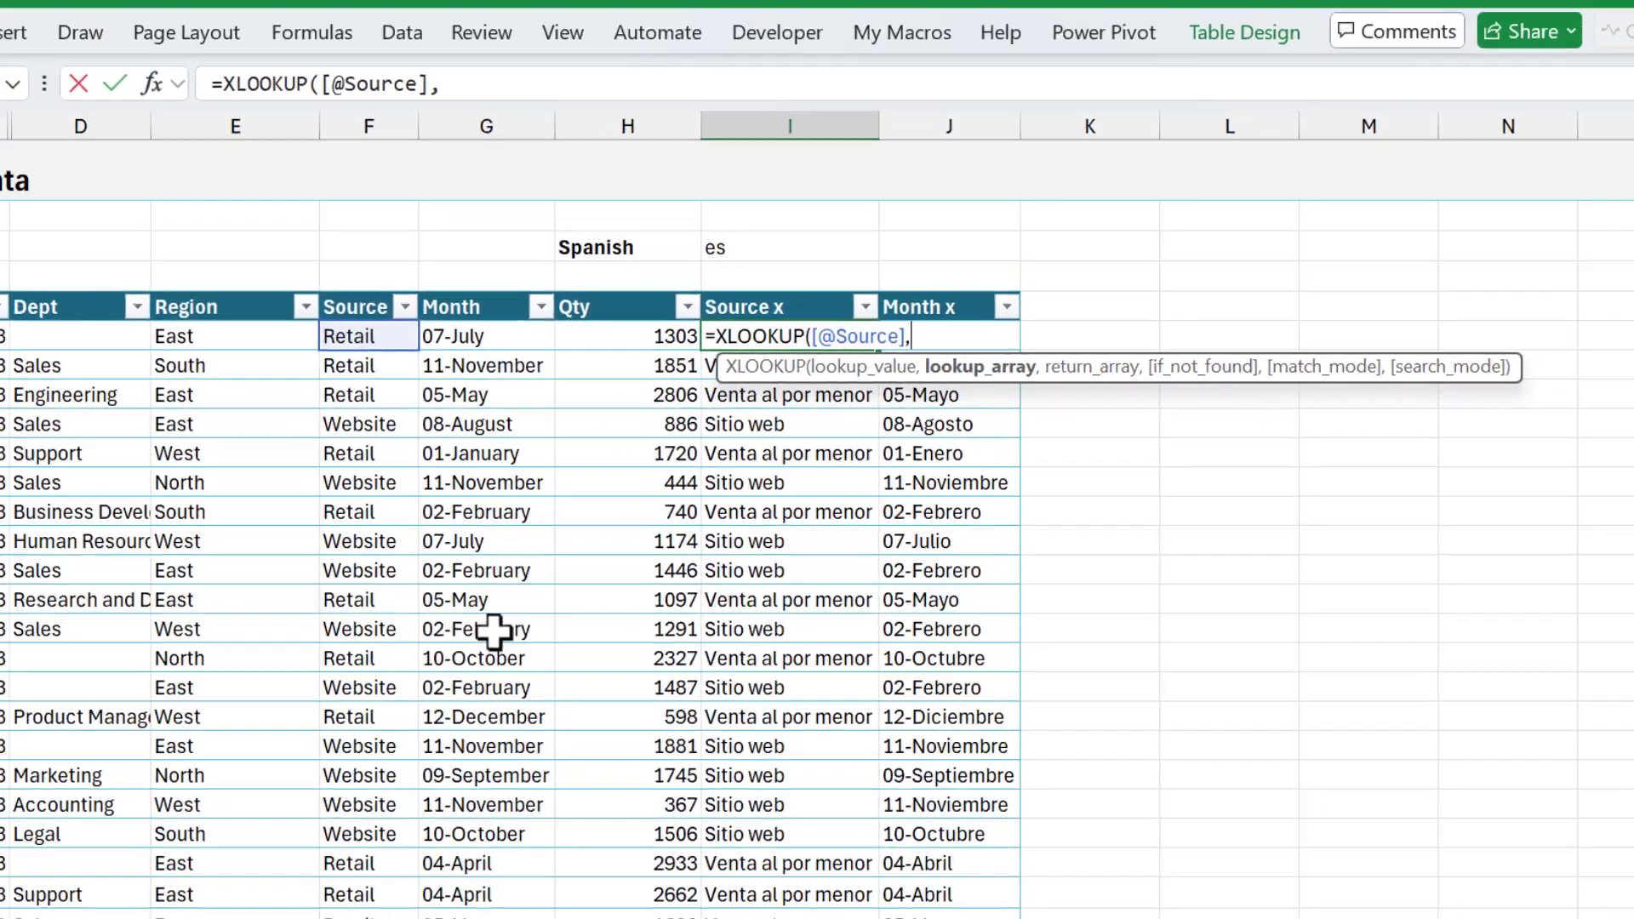
click(349, 873)
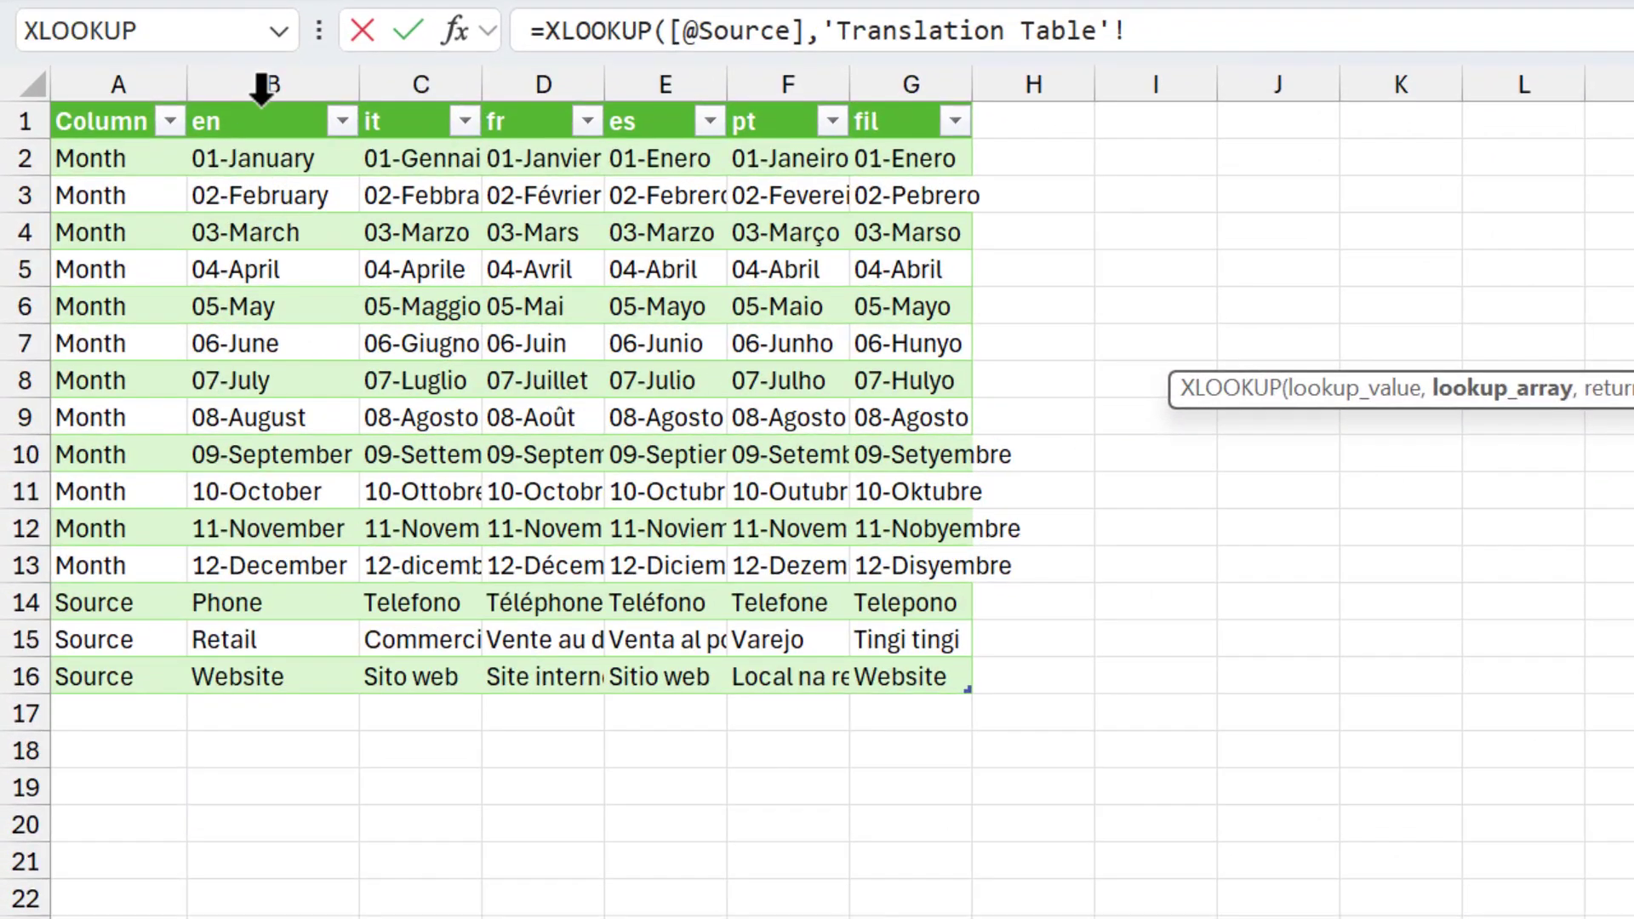
click(228, 123)
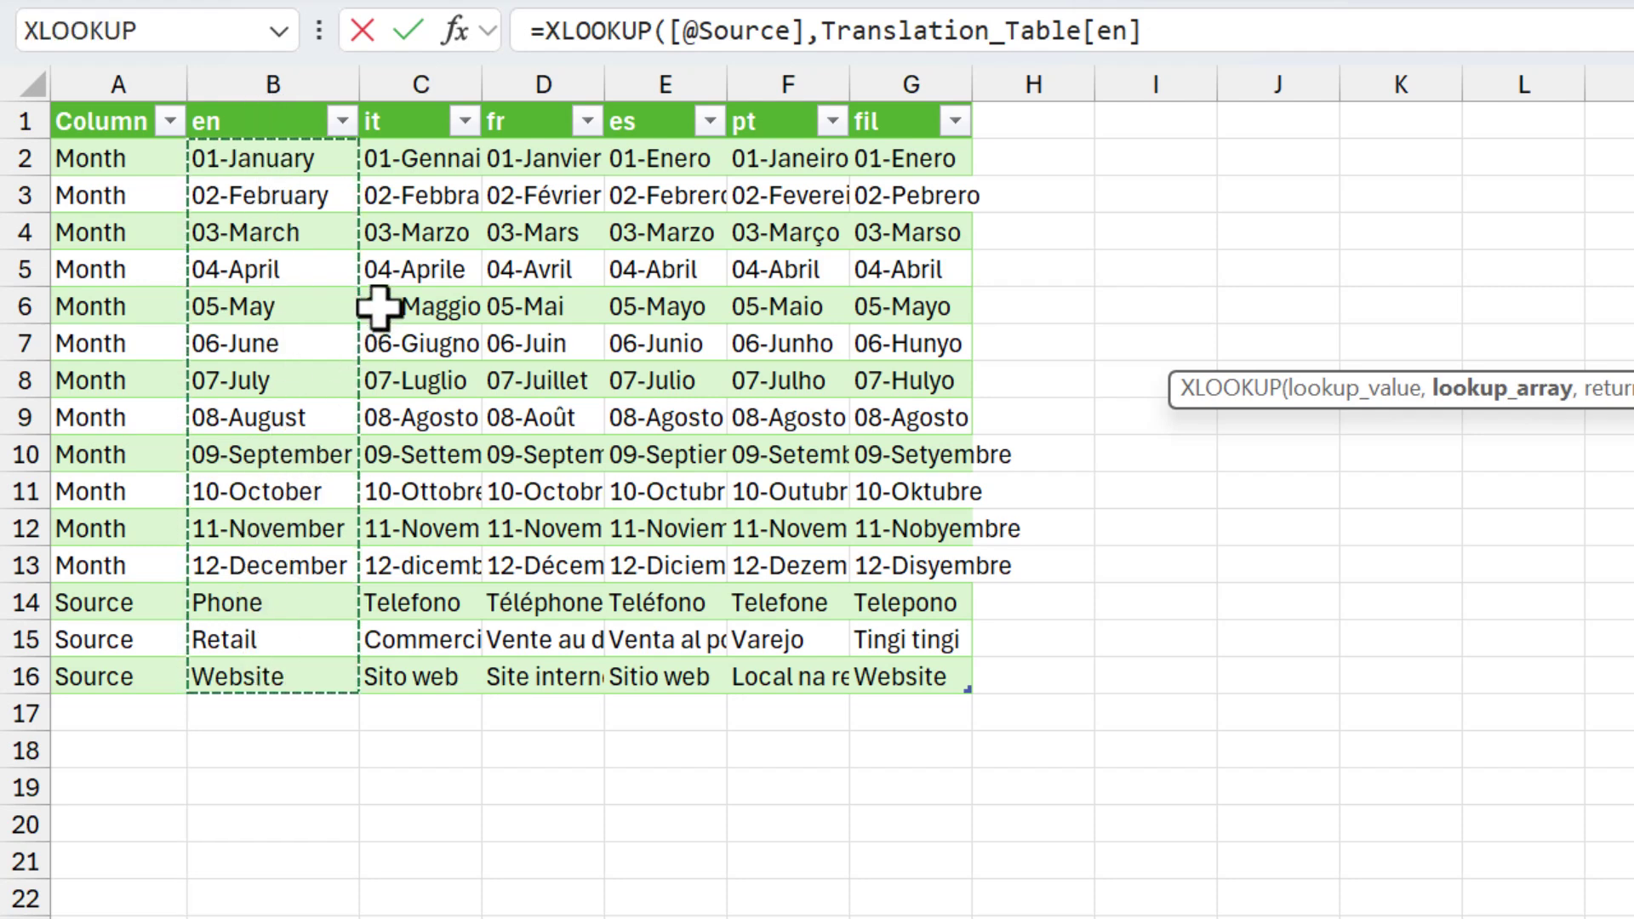
text(,)
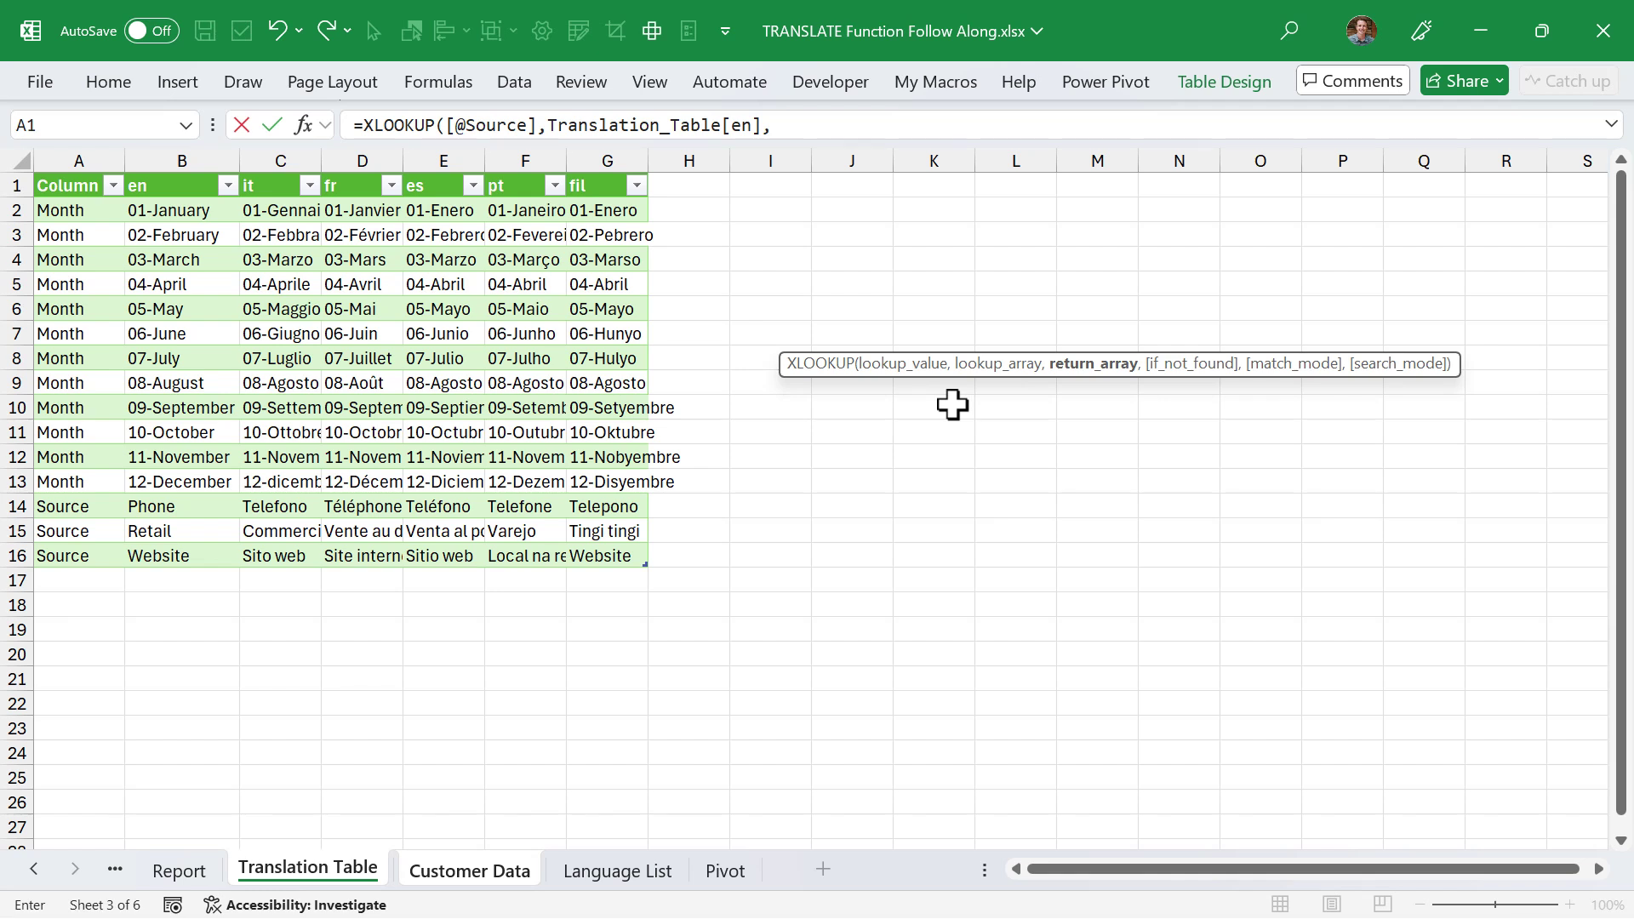
Step: Nest an XLOOKUP as the return array, looking up 'Customer Data'!$I$3 in Translation_Table[#Headers] and returning from the whole Translation_Table
text(xl)
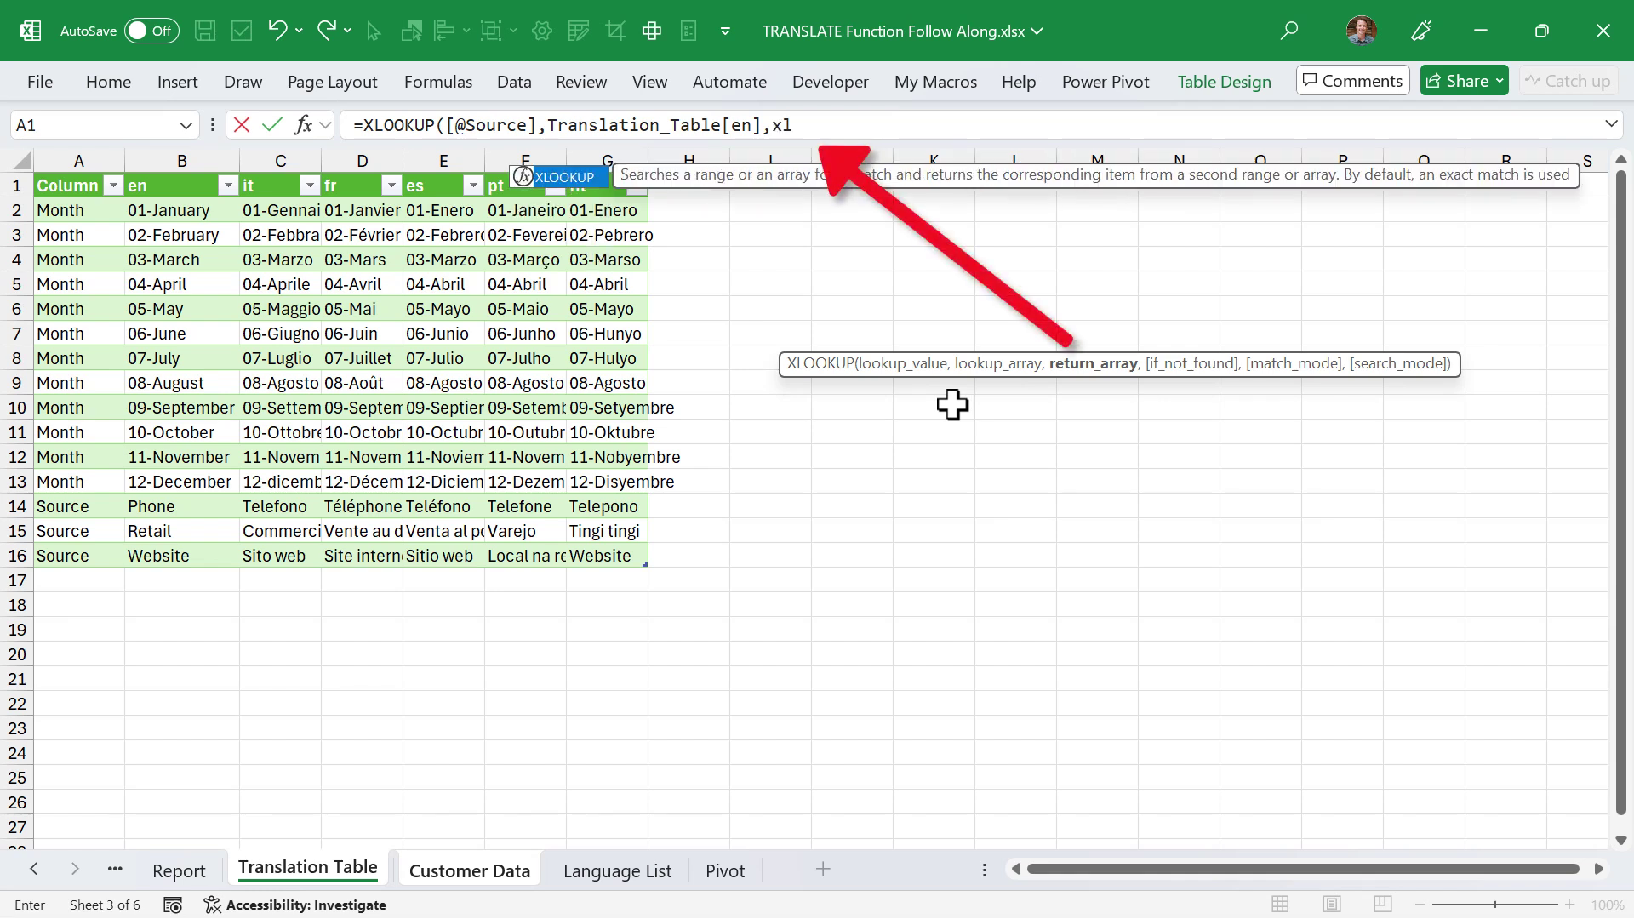
key(Tab)
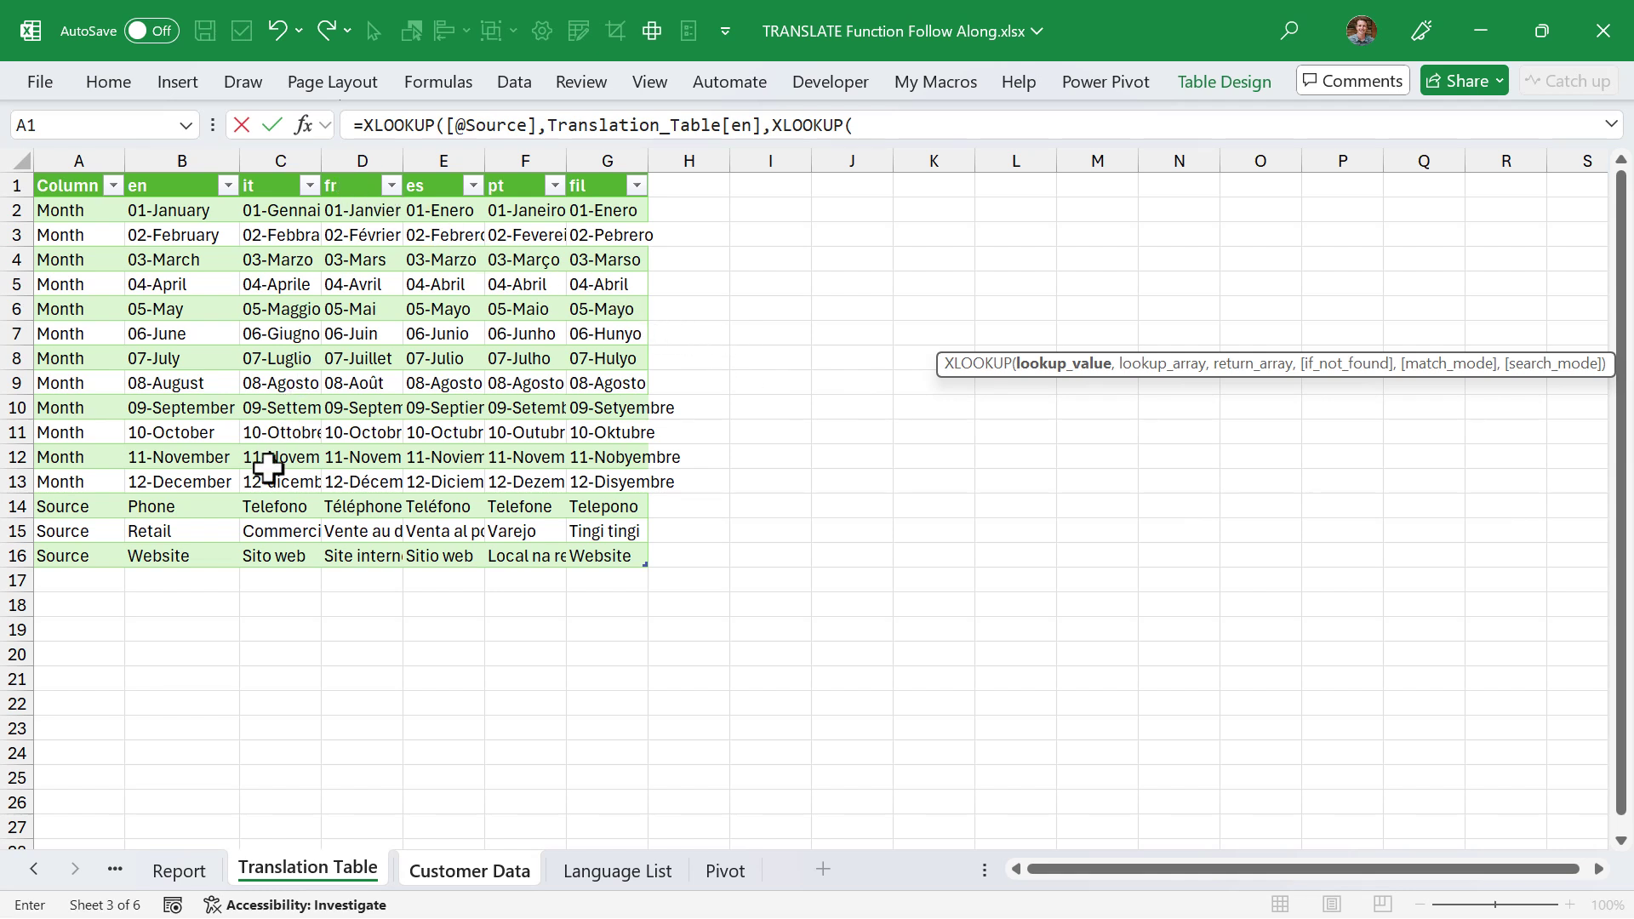
click(436, 867)
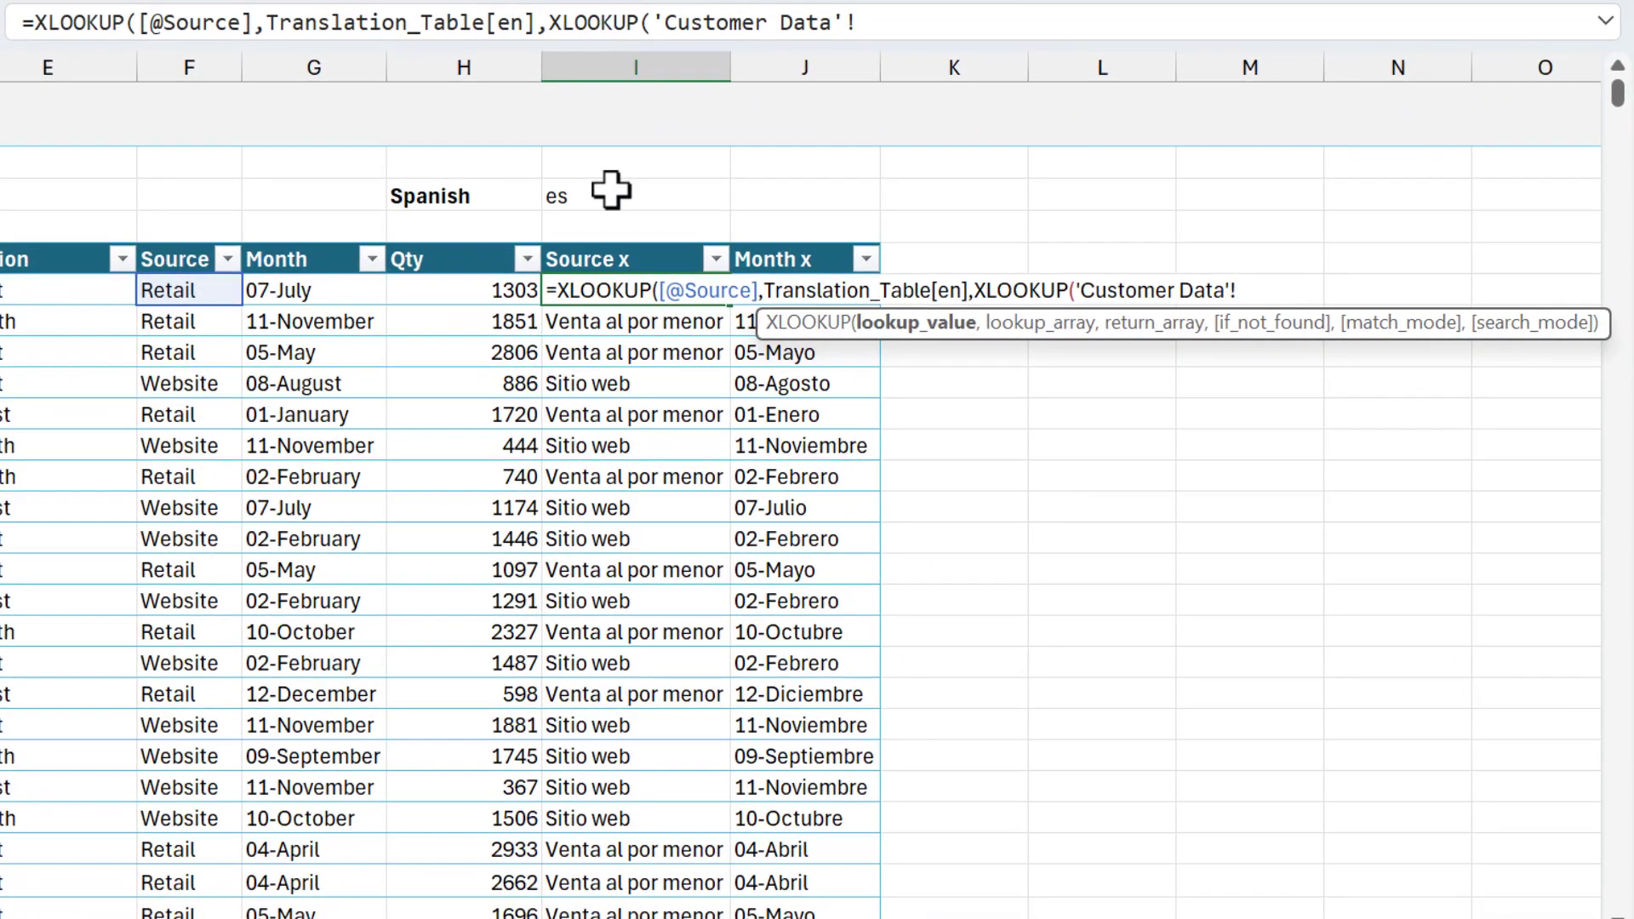
click(611, 191)
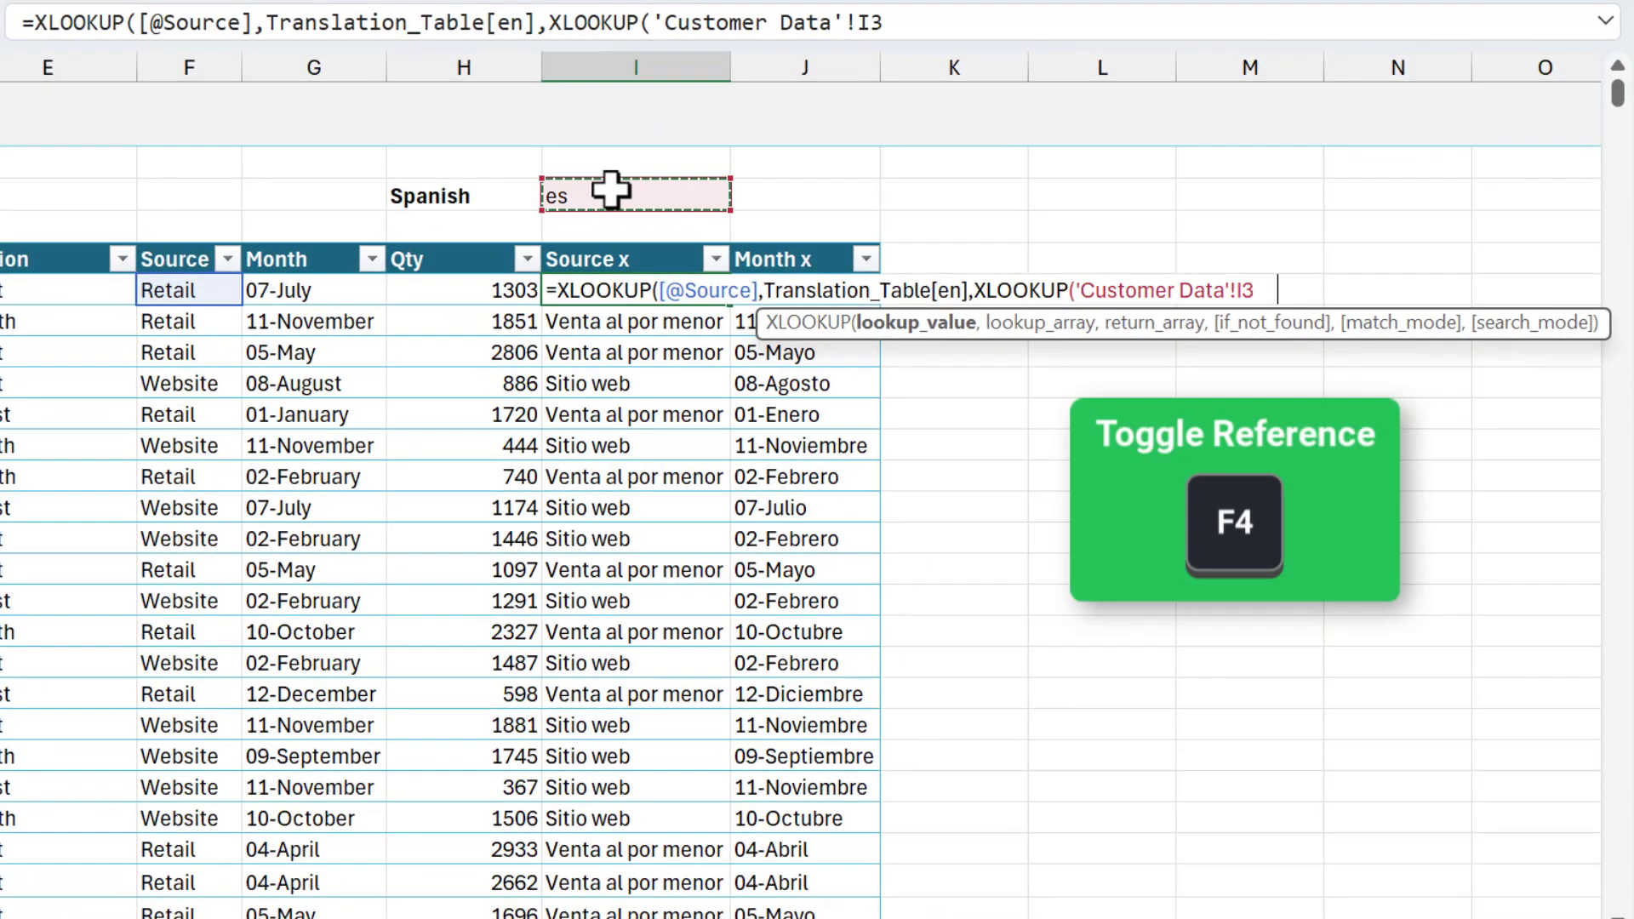
key(F4)
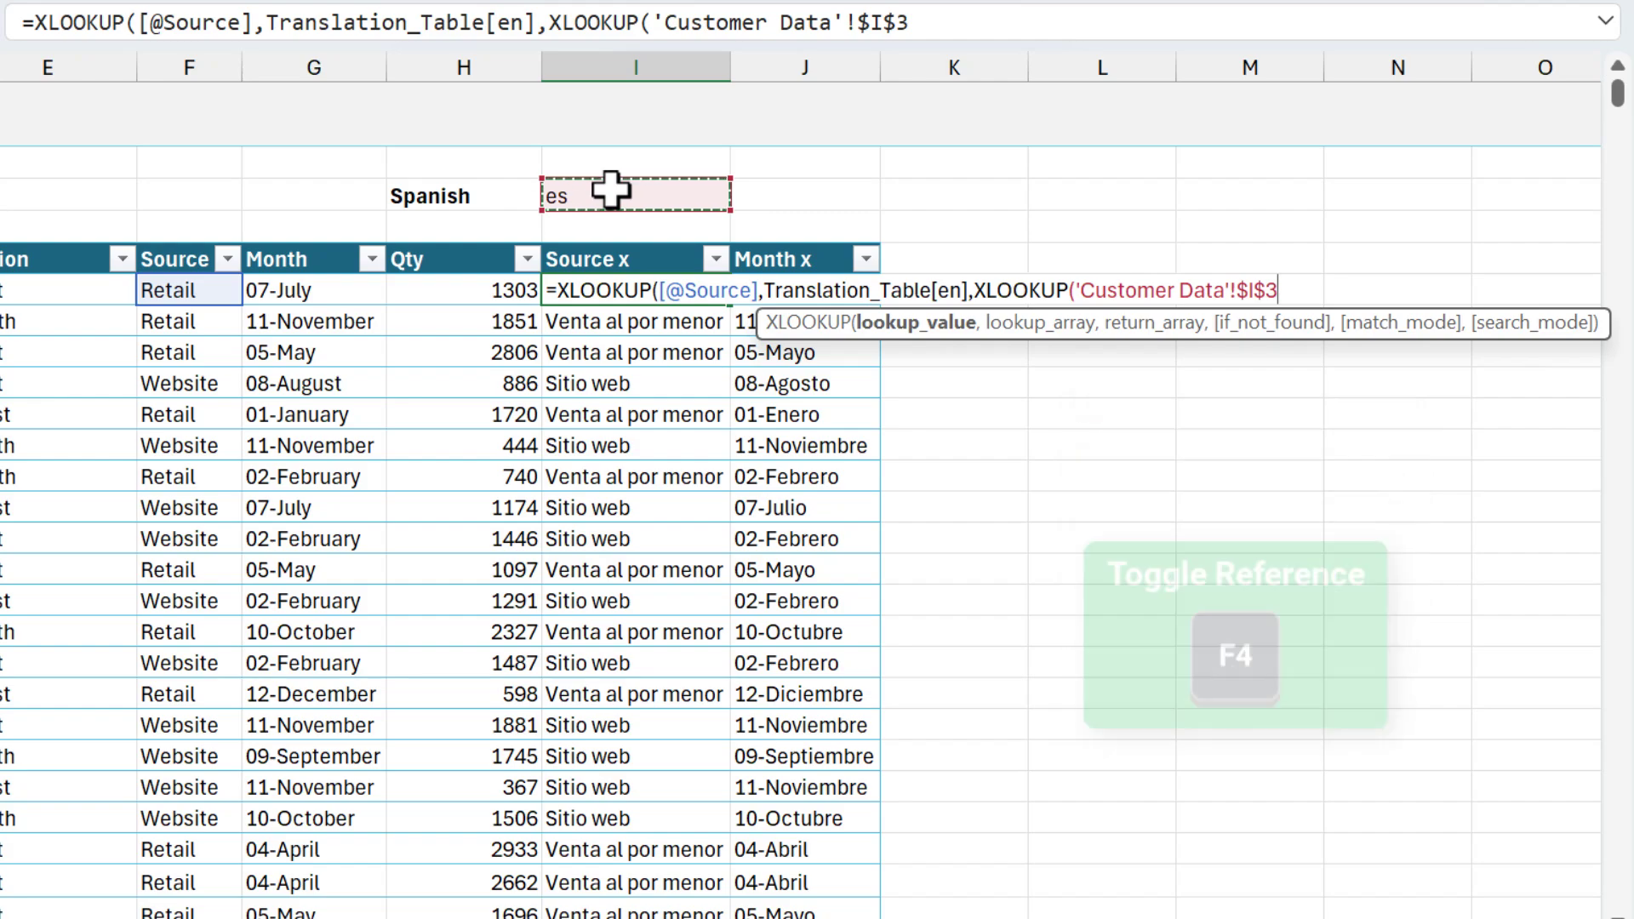
text(,)
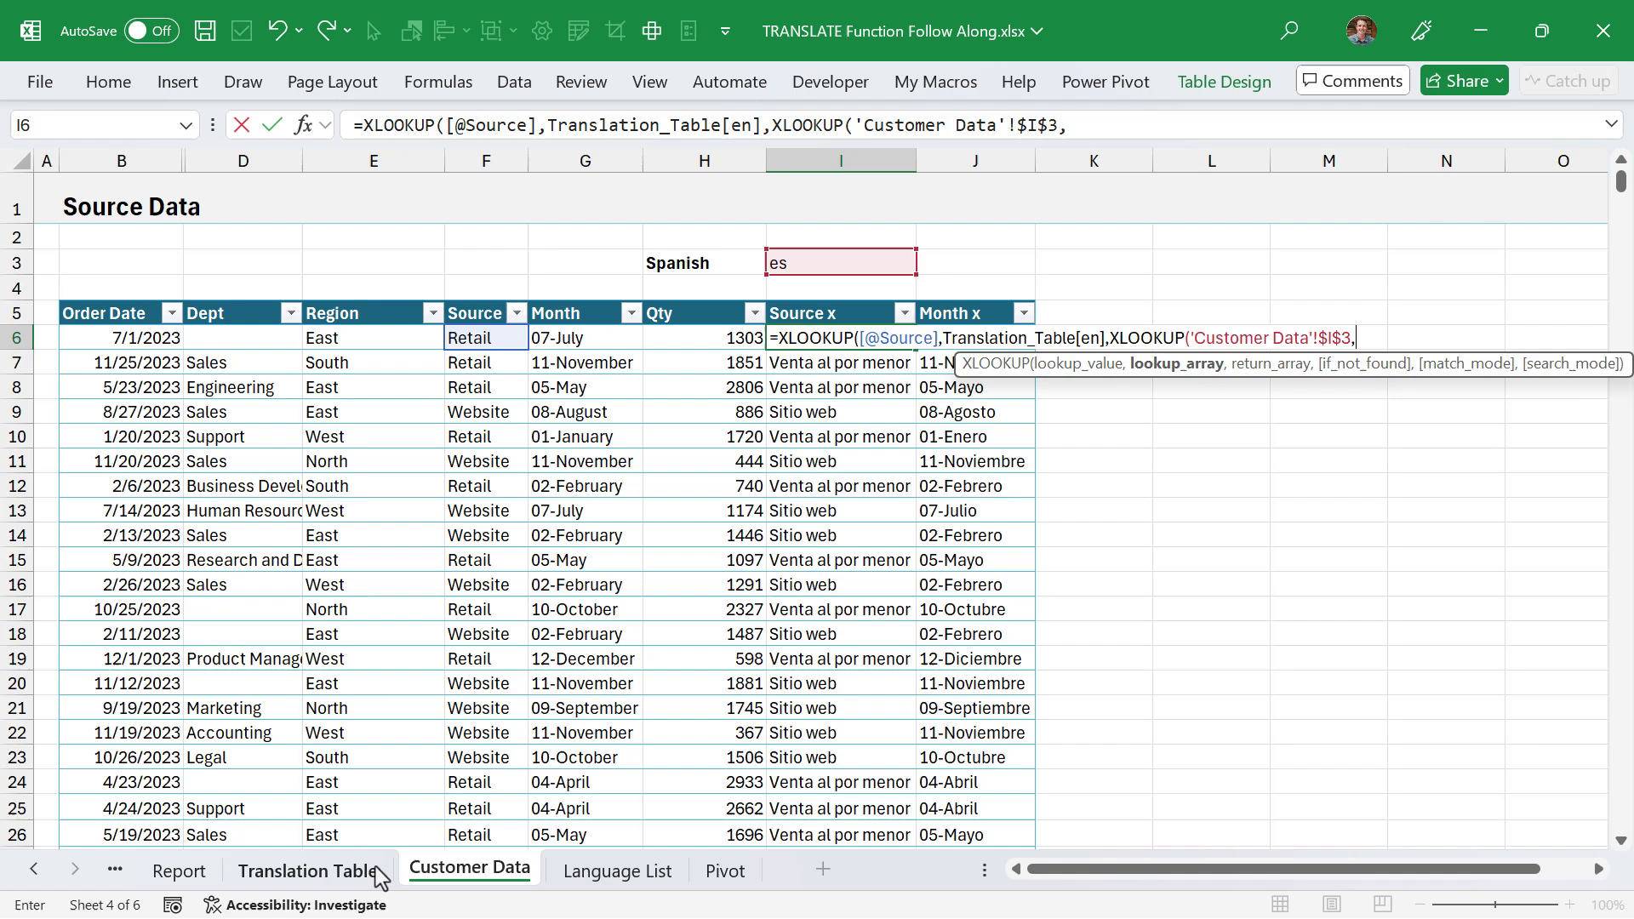
click(379, 874)
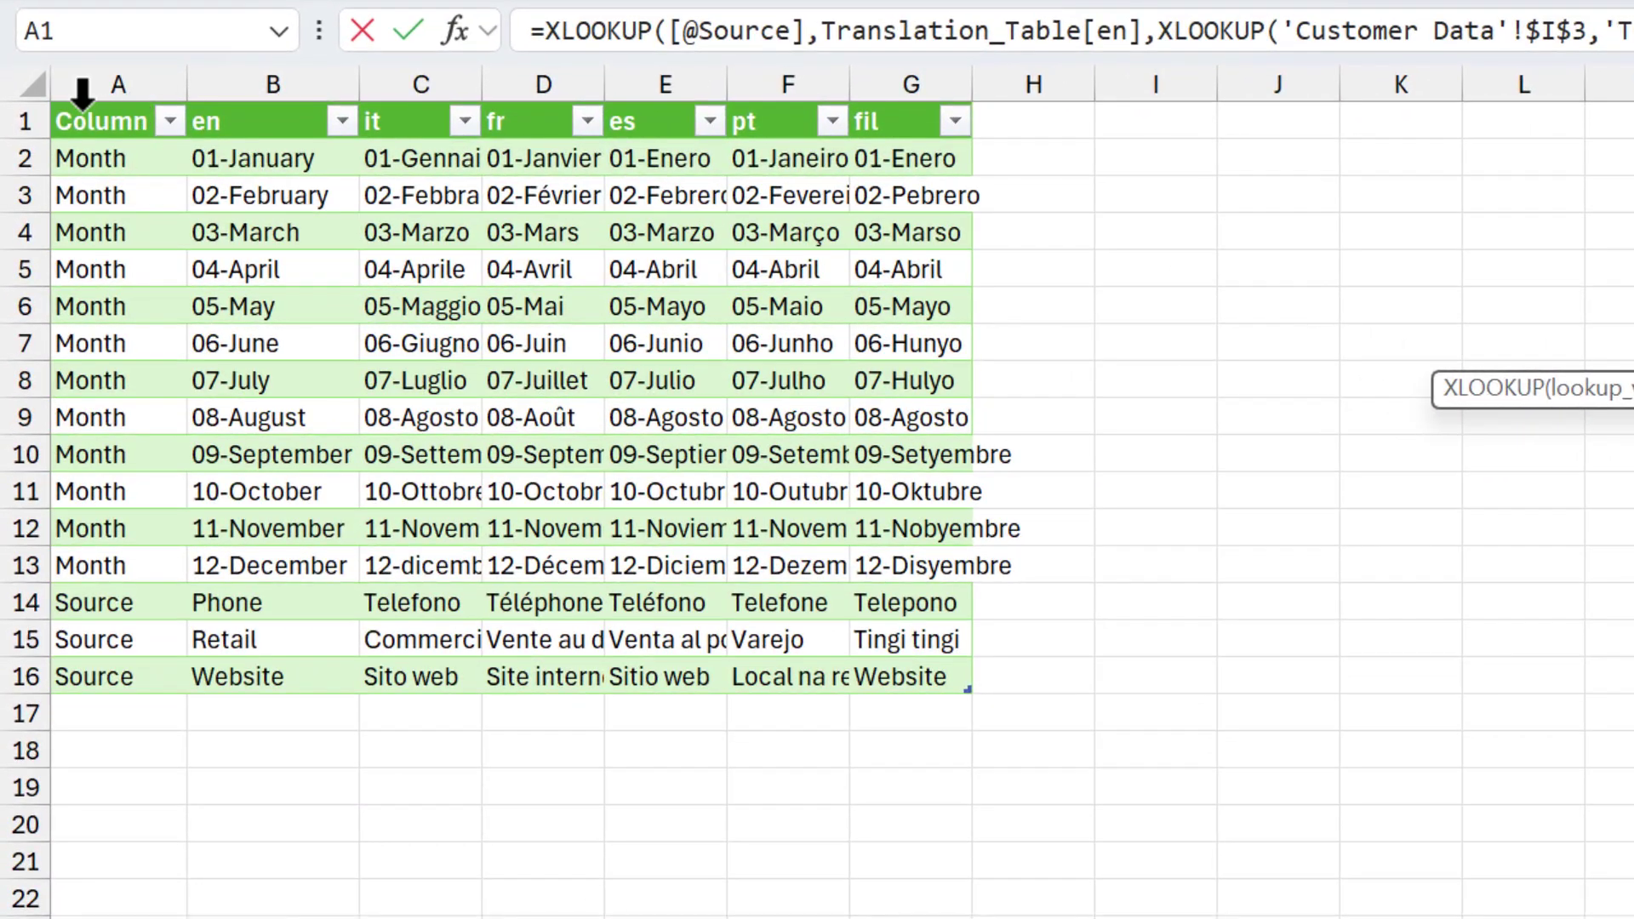
click(38, 117)
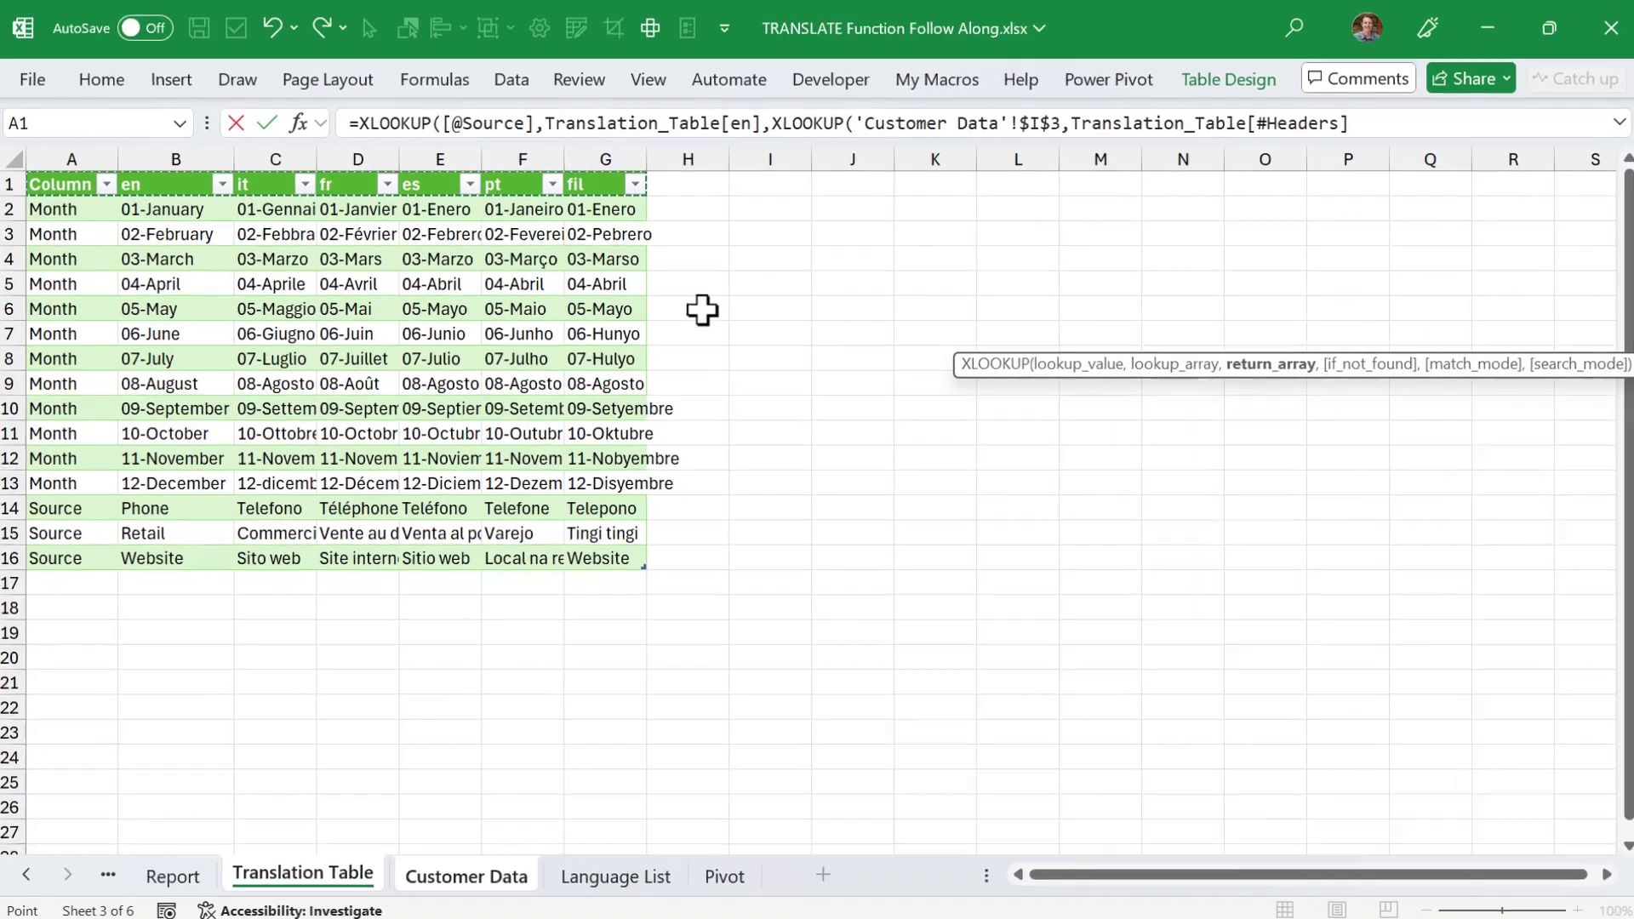
text(,)
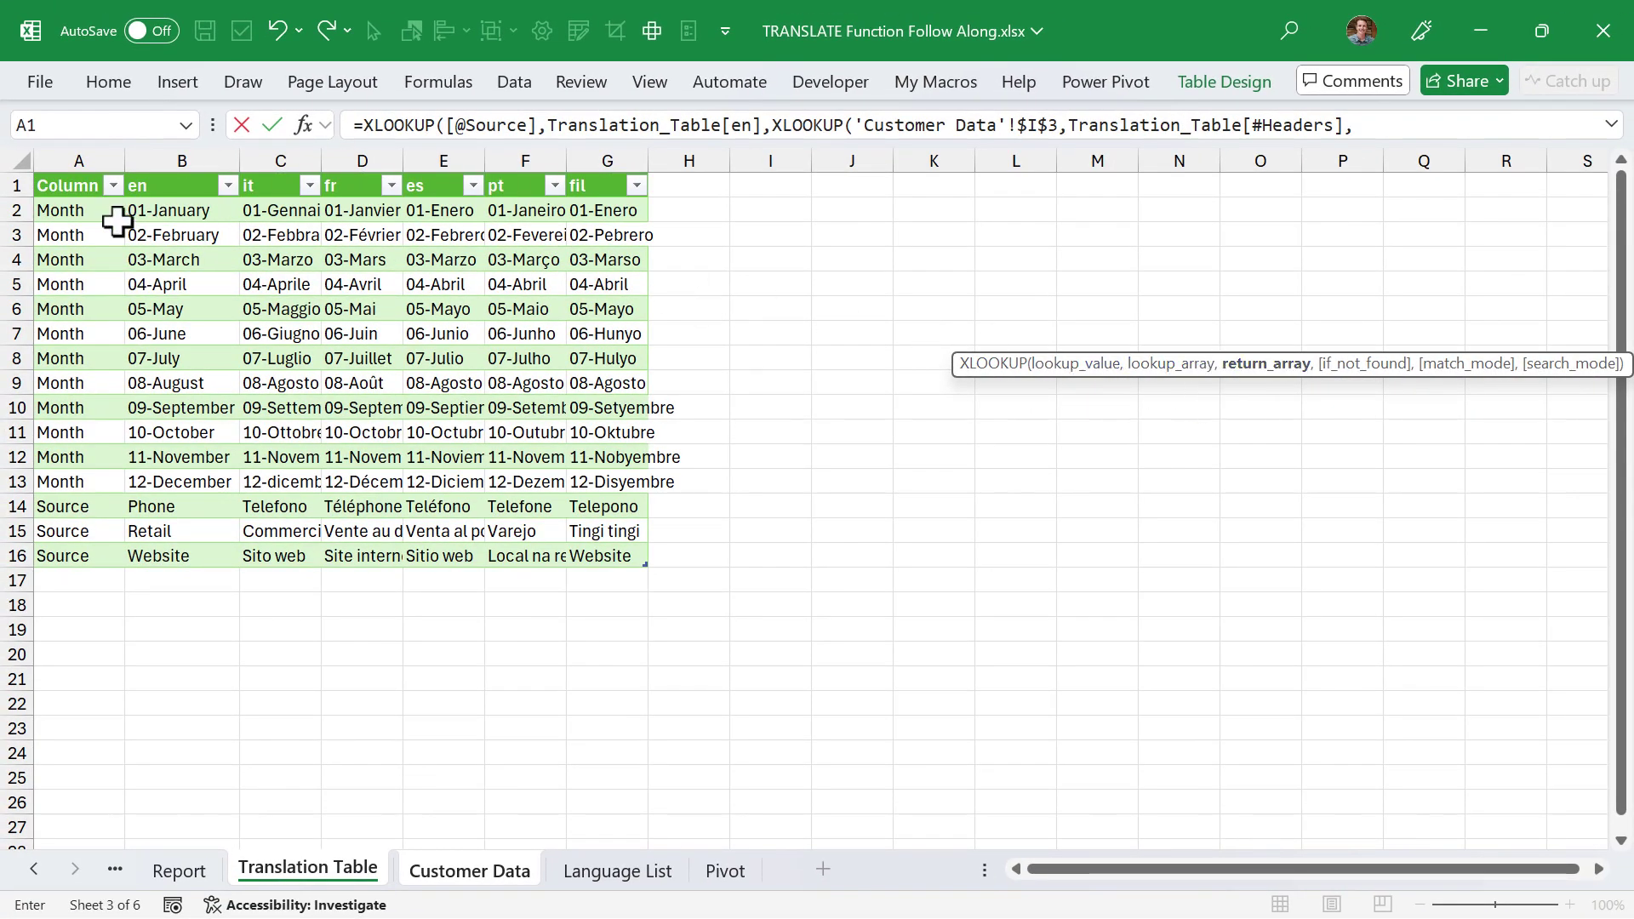
drag(73, 207, 605, 556)
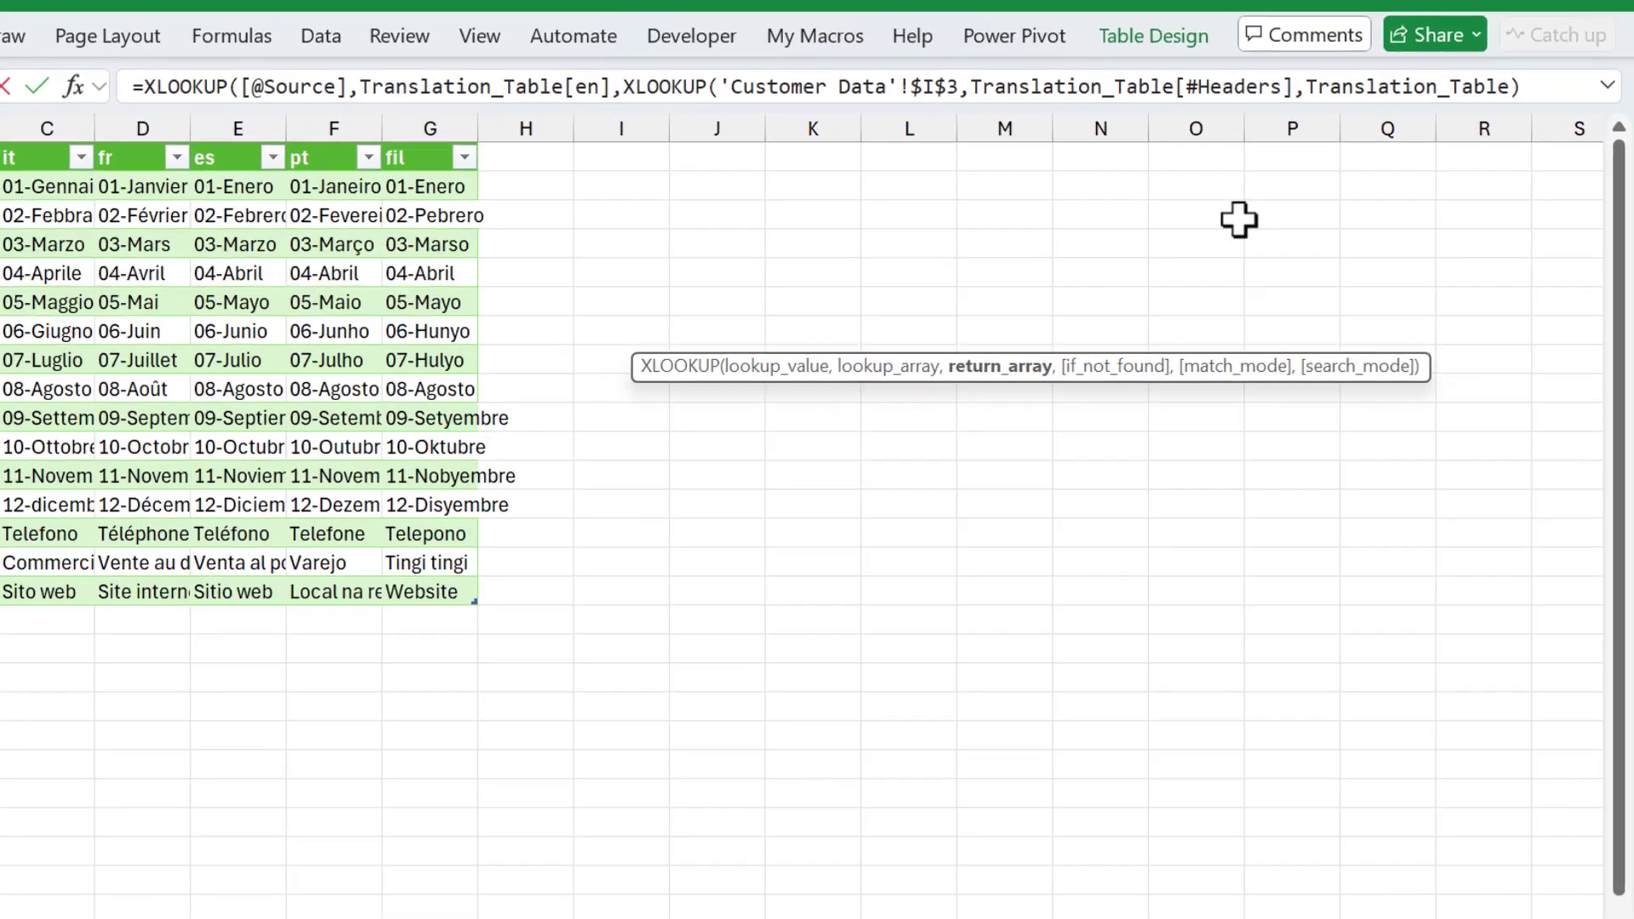
Step: Set the outer XLOOKUP's if_not_found argument to an empty string "" and commit the Source x formula
text(,)
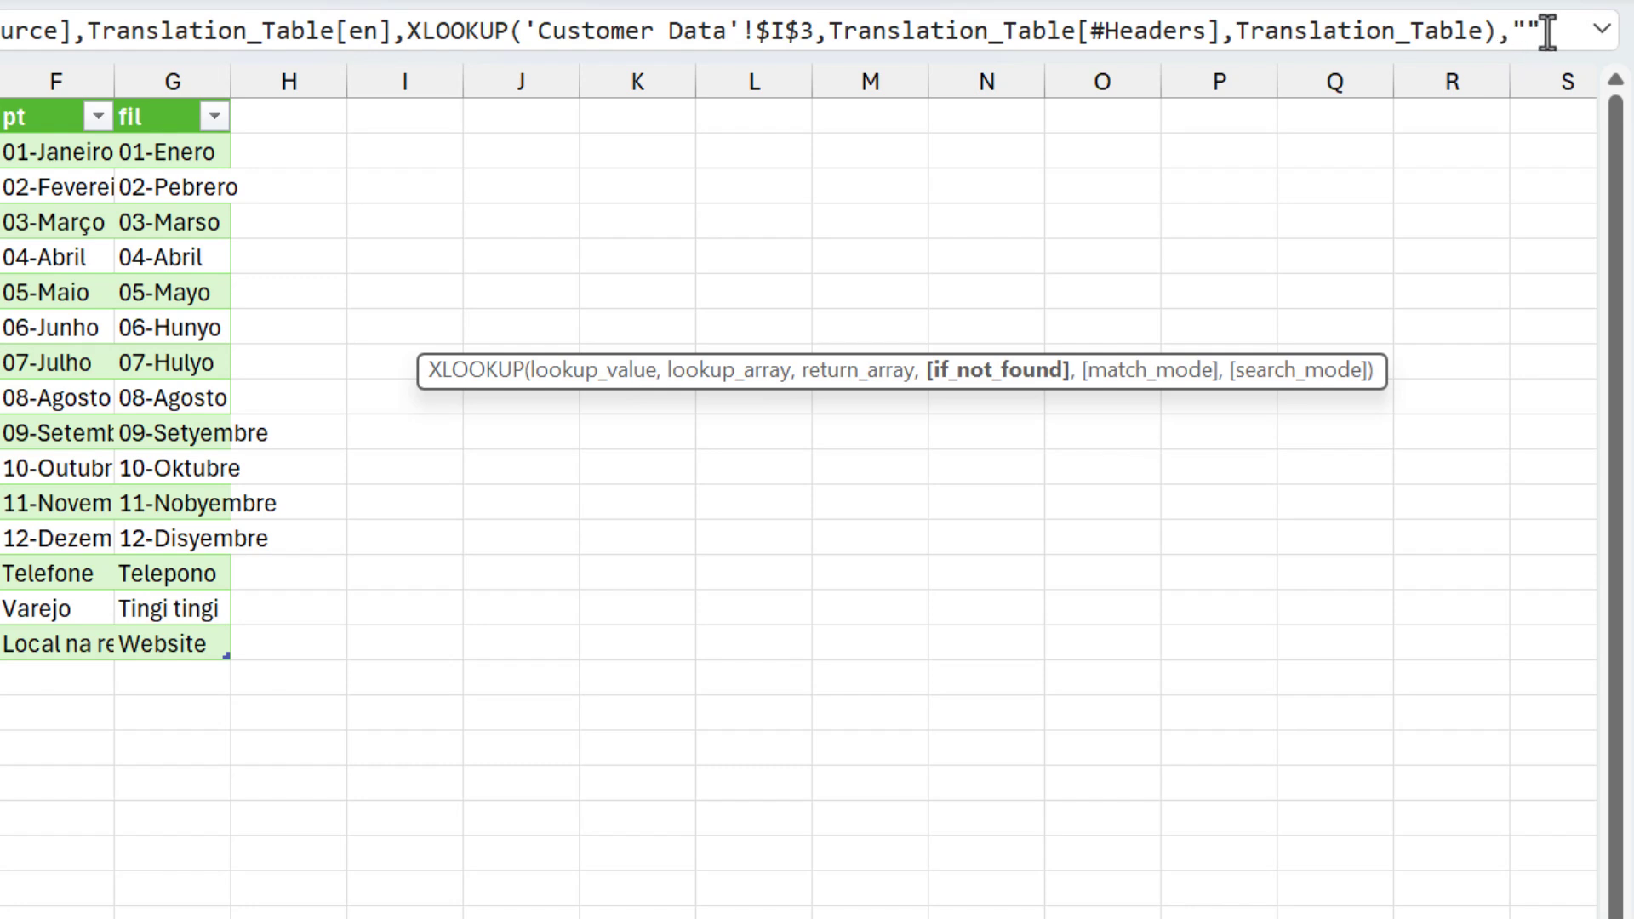
text("")
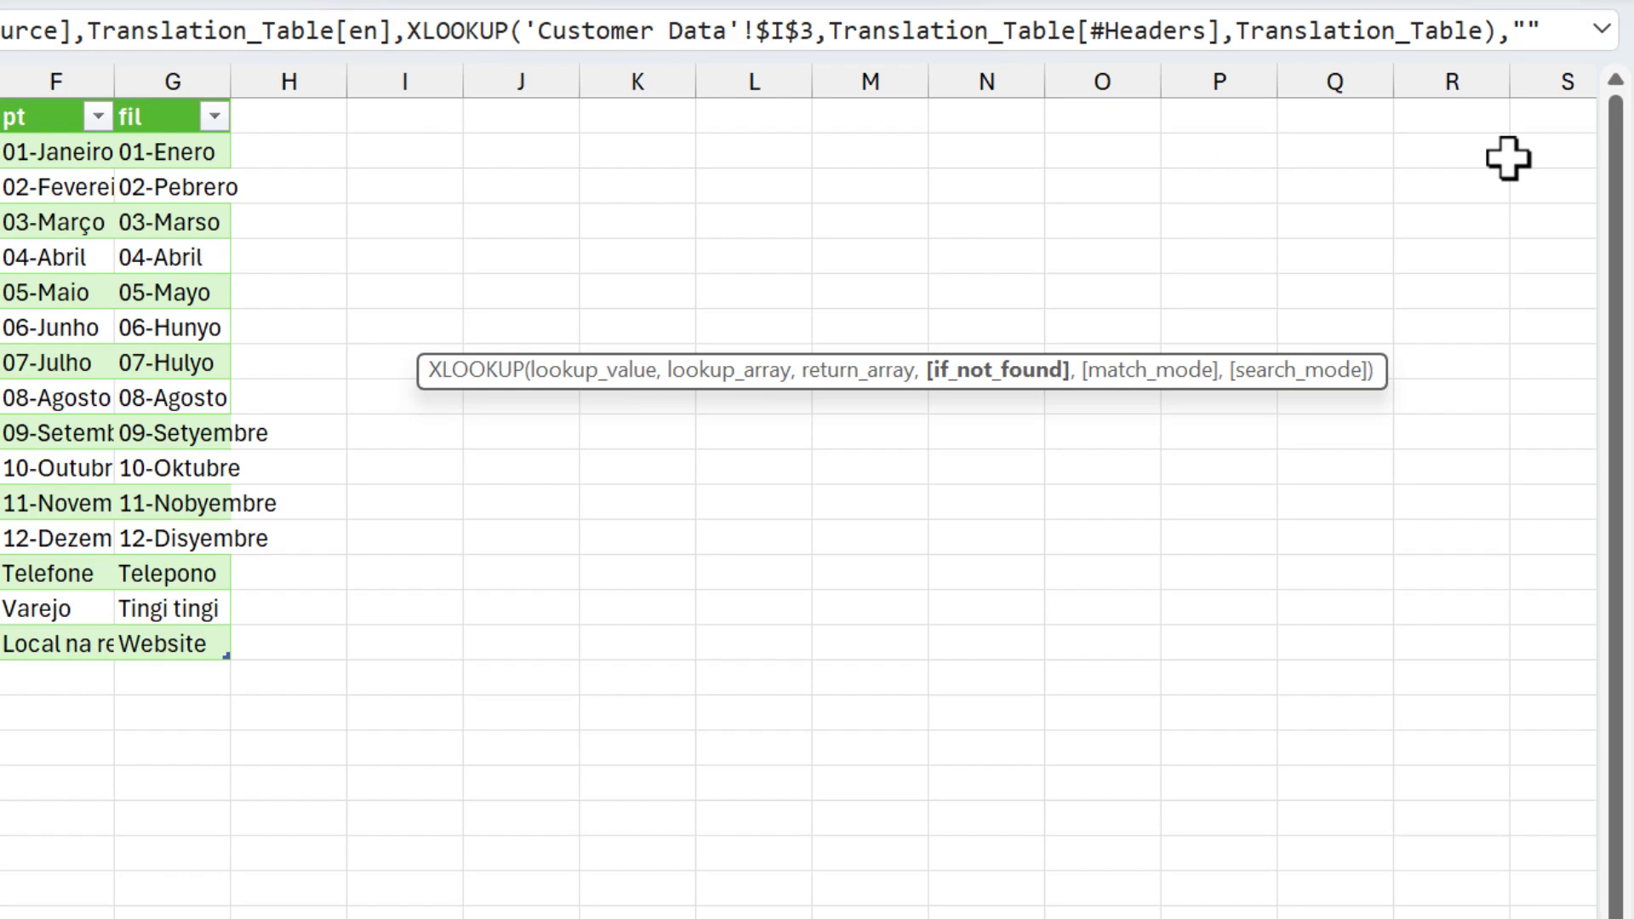
text())
key(Return)
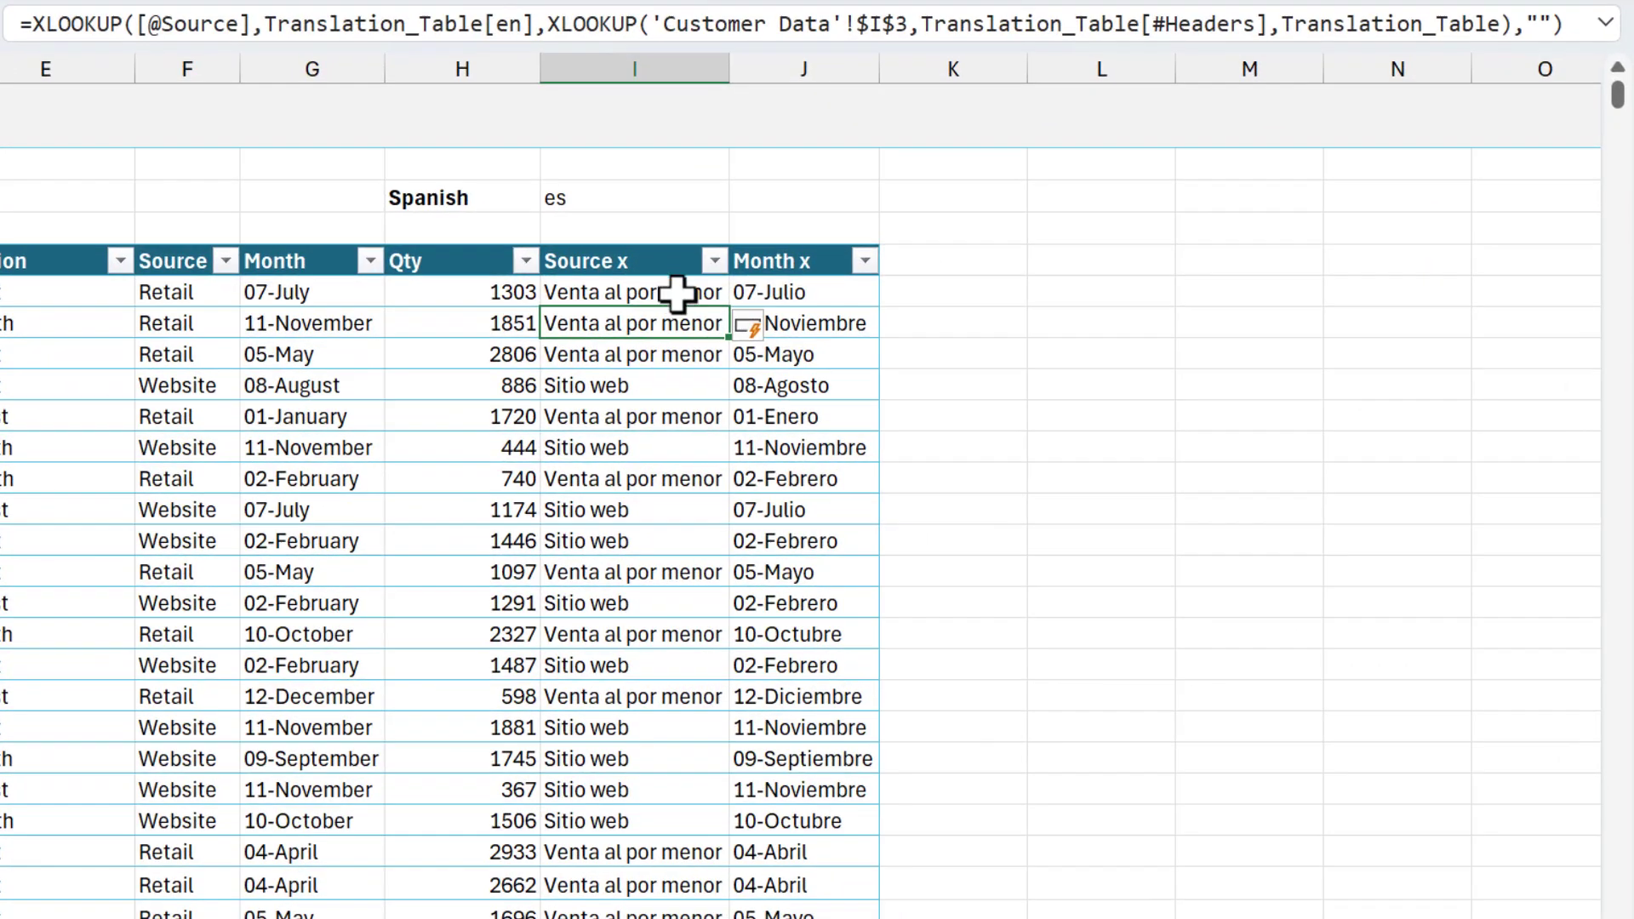
click(766, 317)
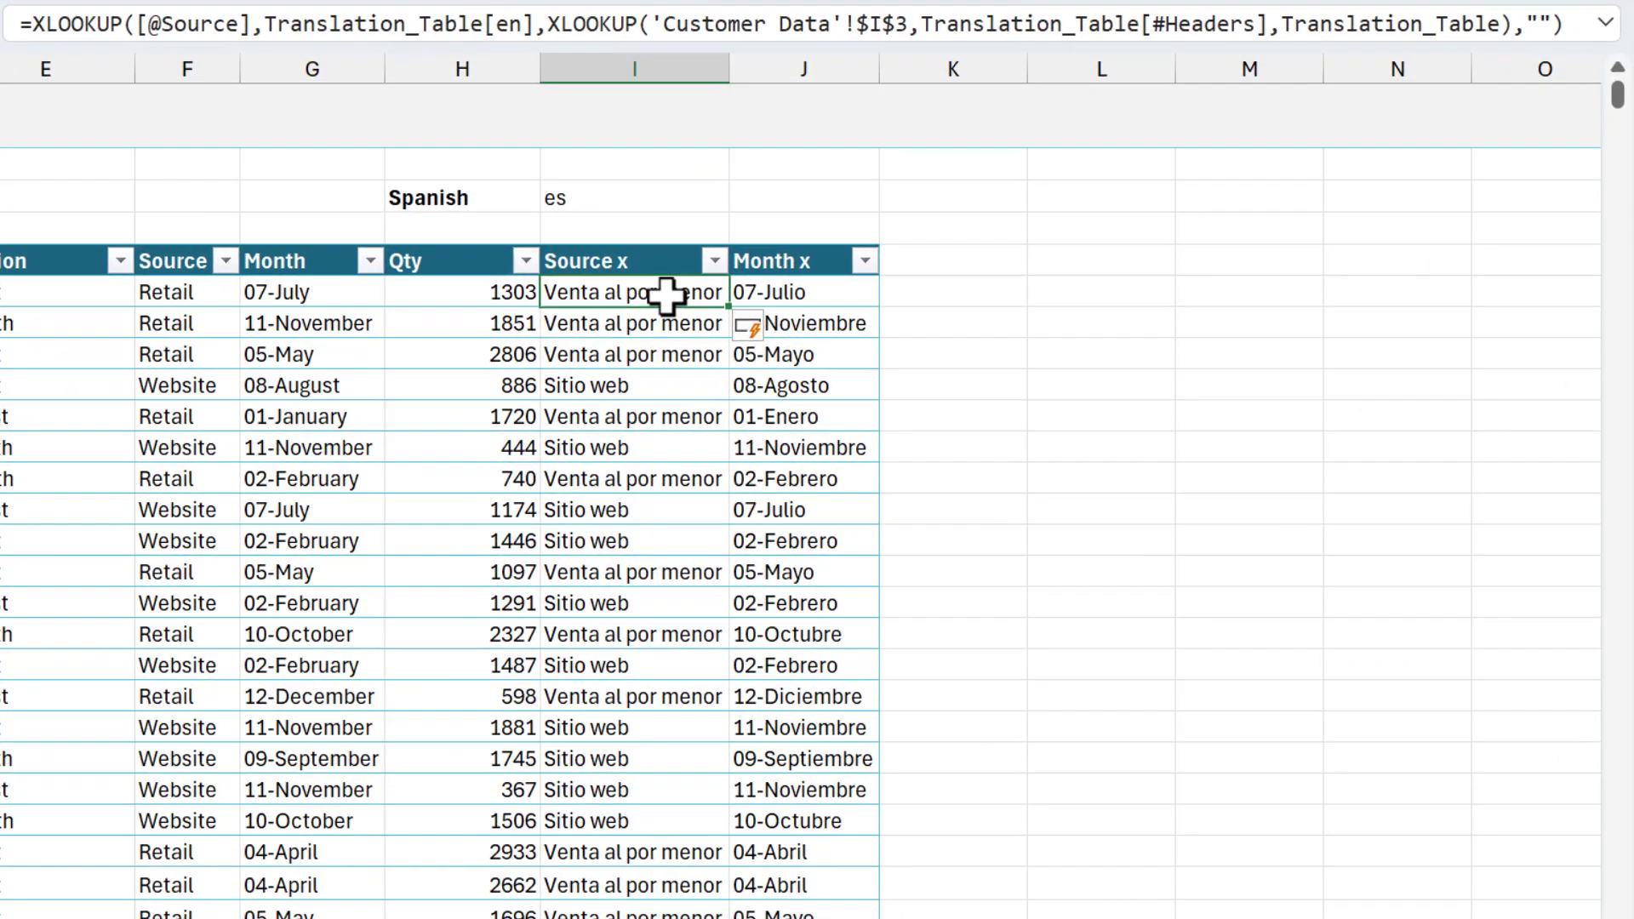
key(ctrl+c)
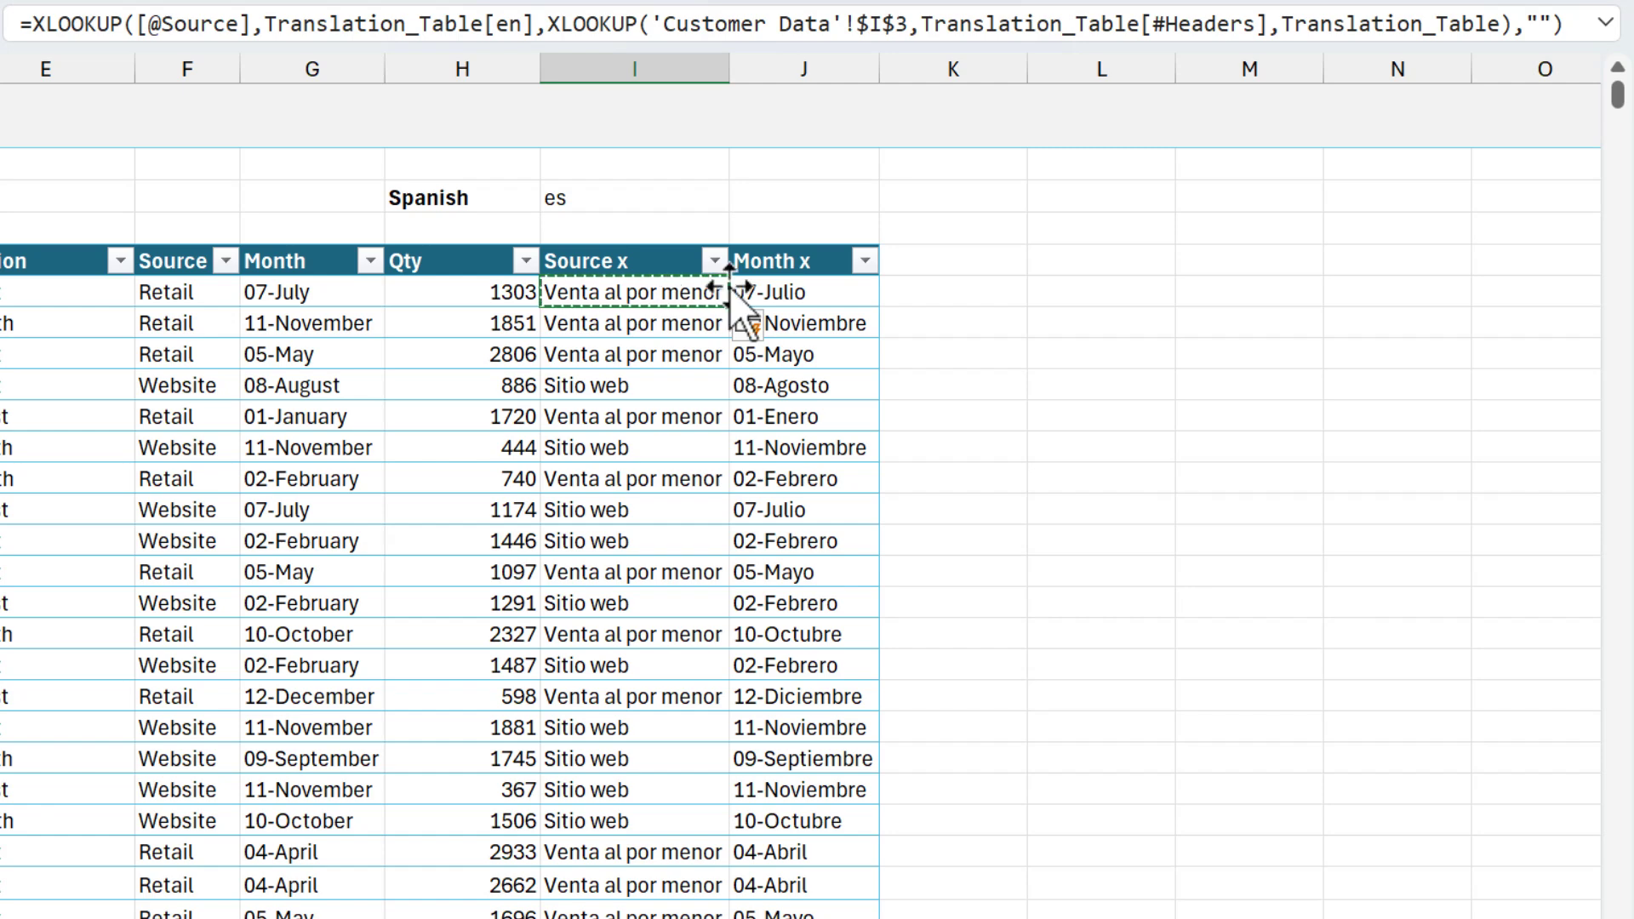
click(774, 298)
key(ctrl+v)
key(F2)
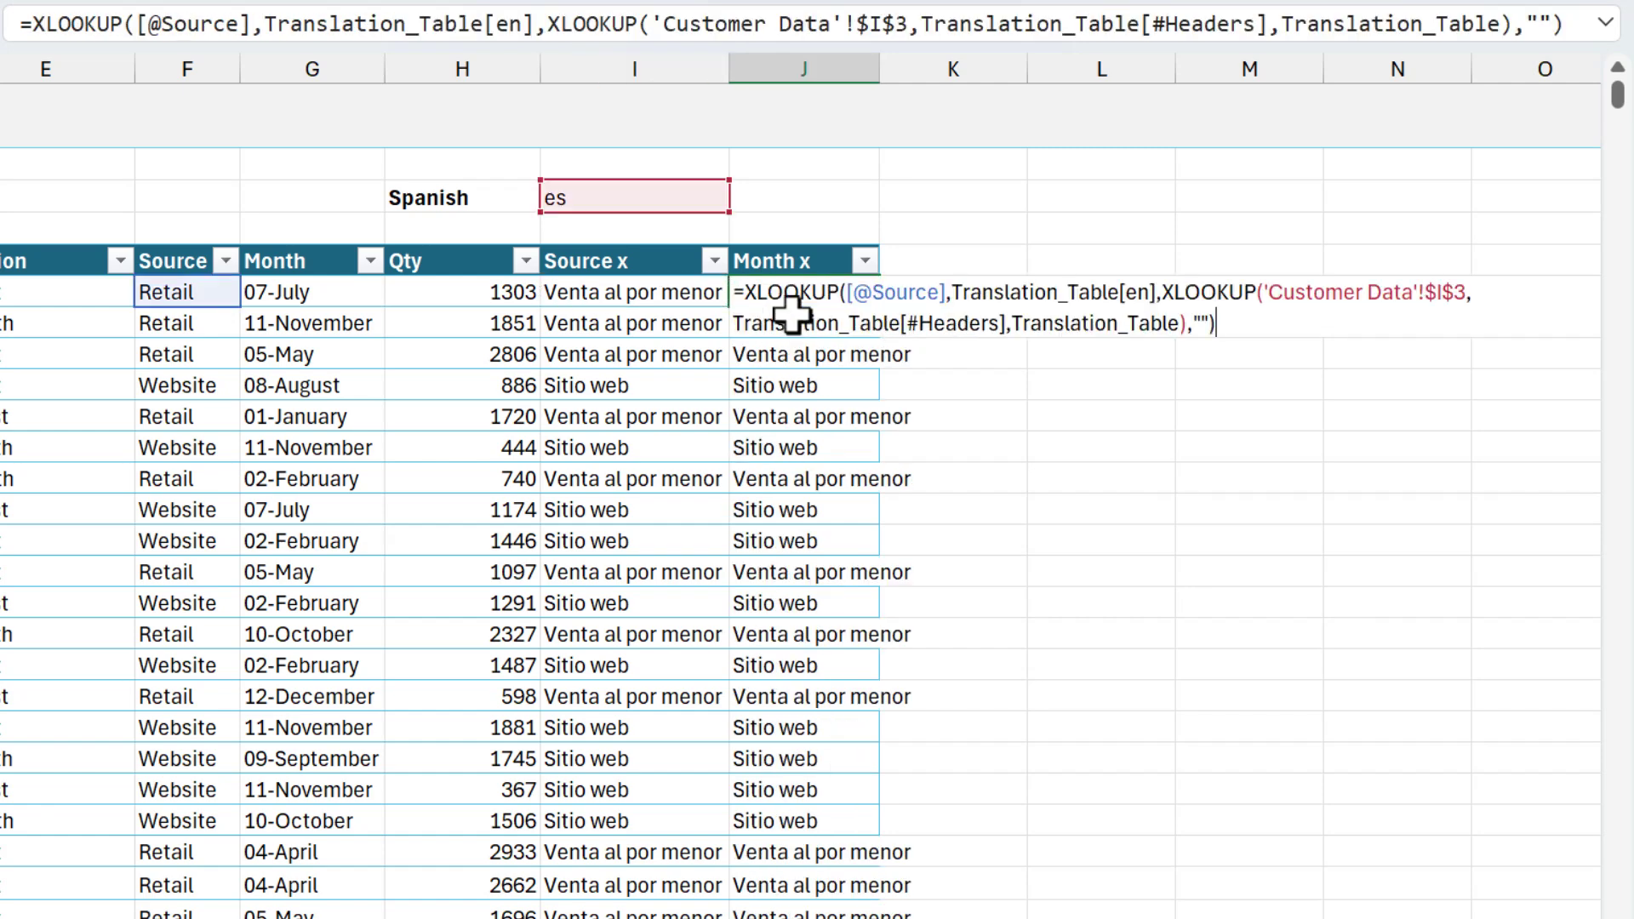
drag(846, 294, 944, 294)
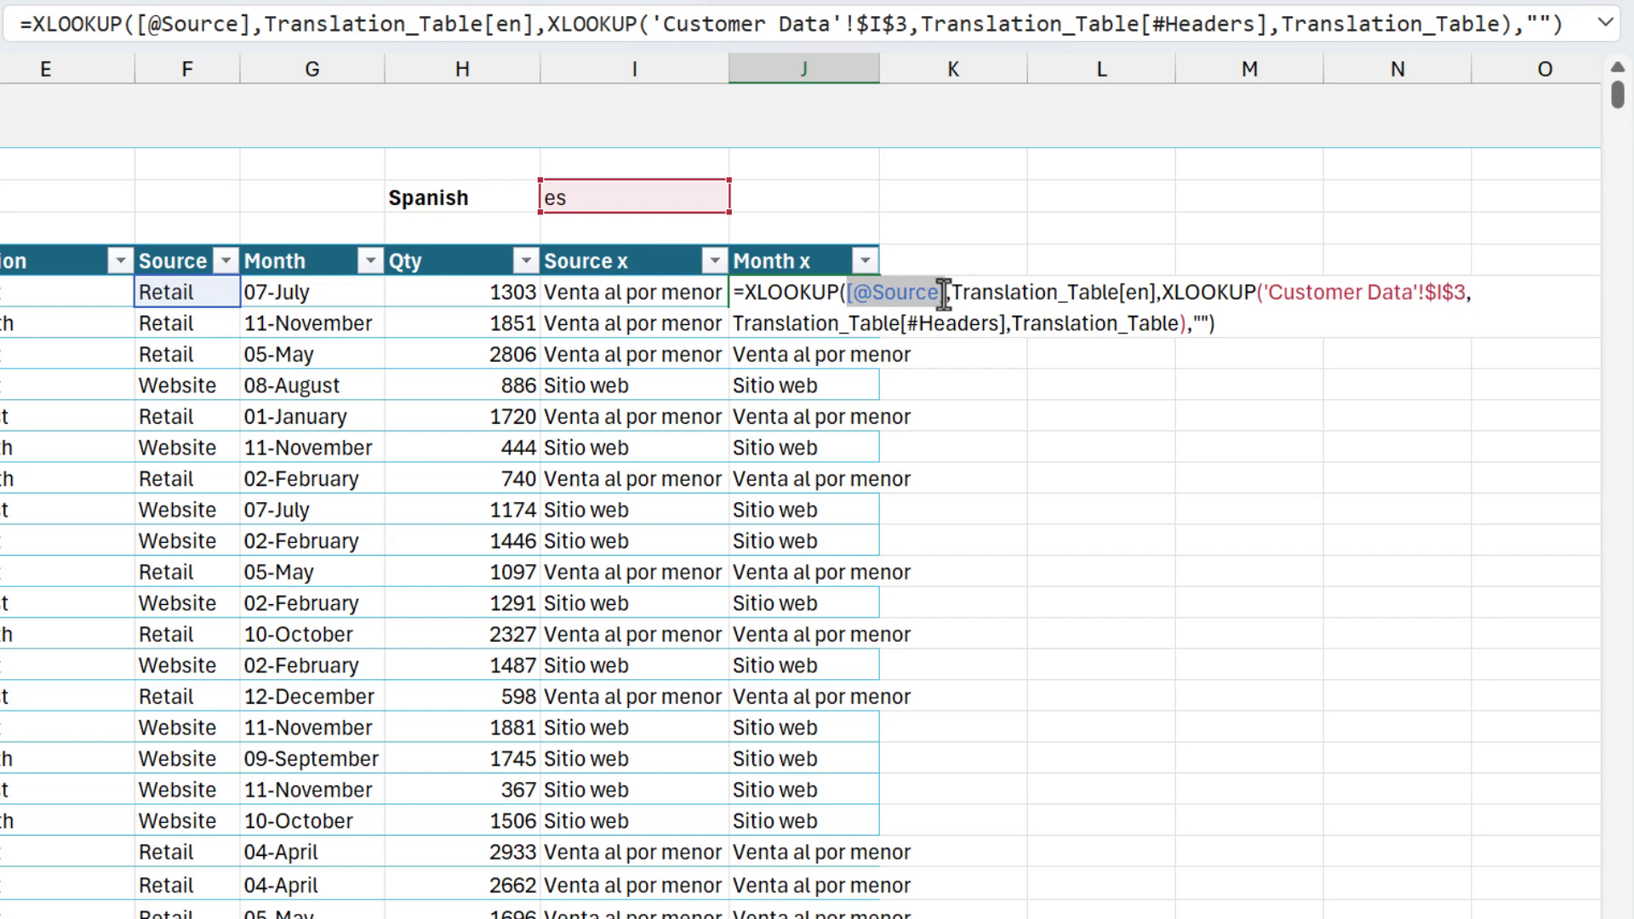
click(330, 292)
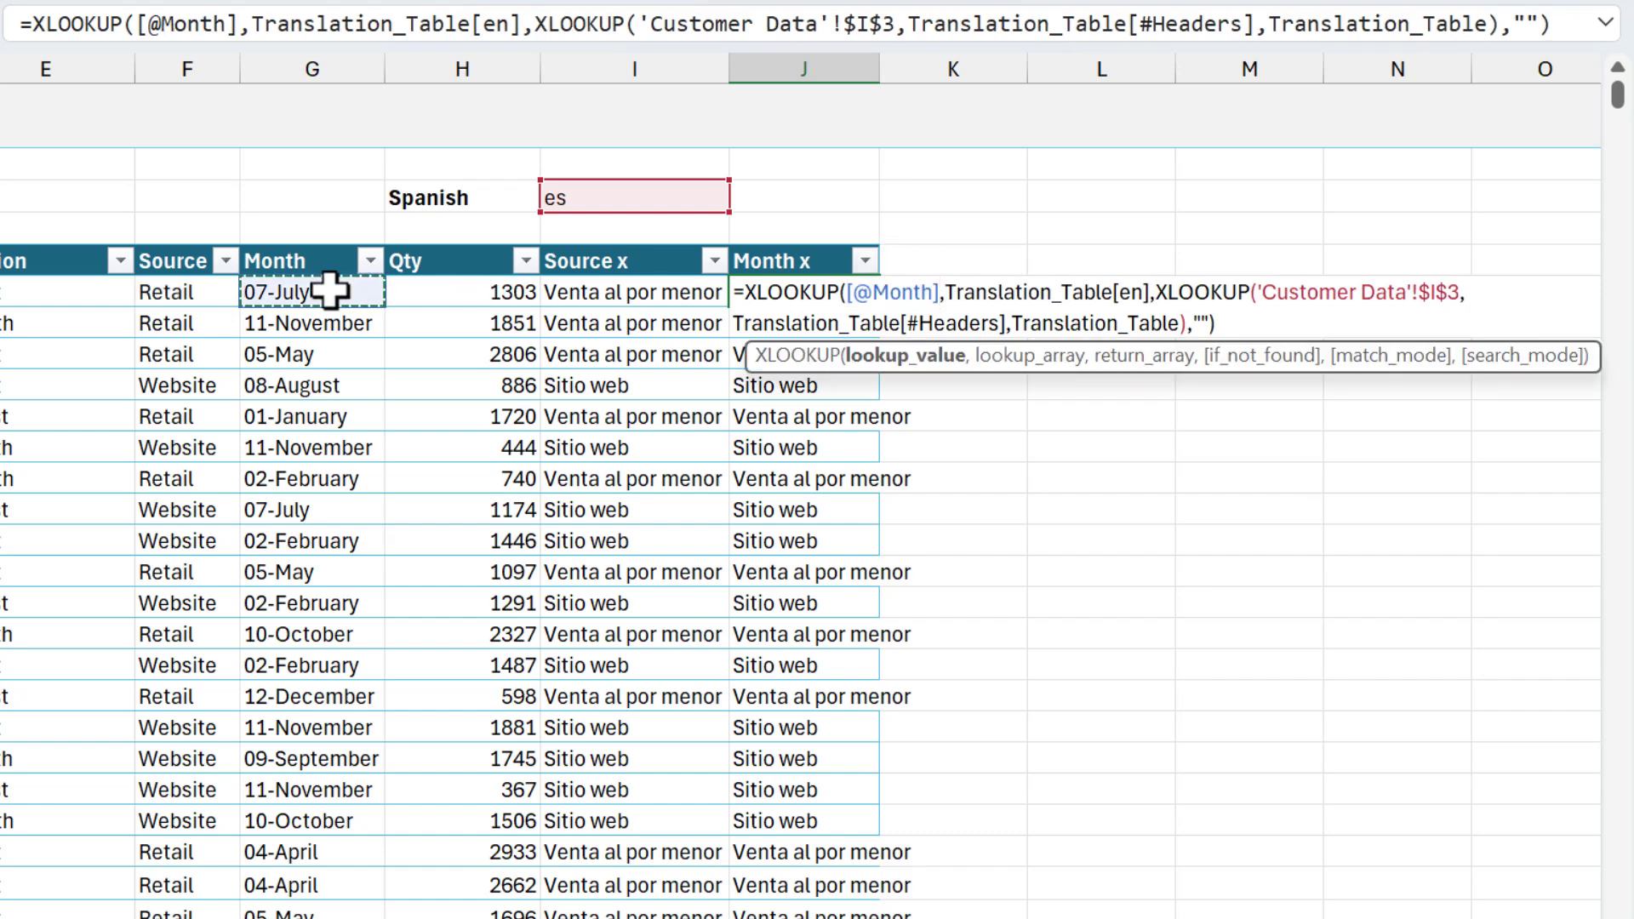
key(Return)
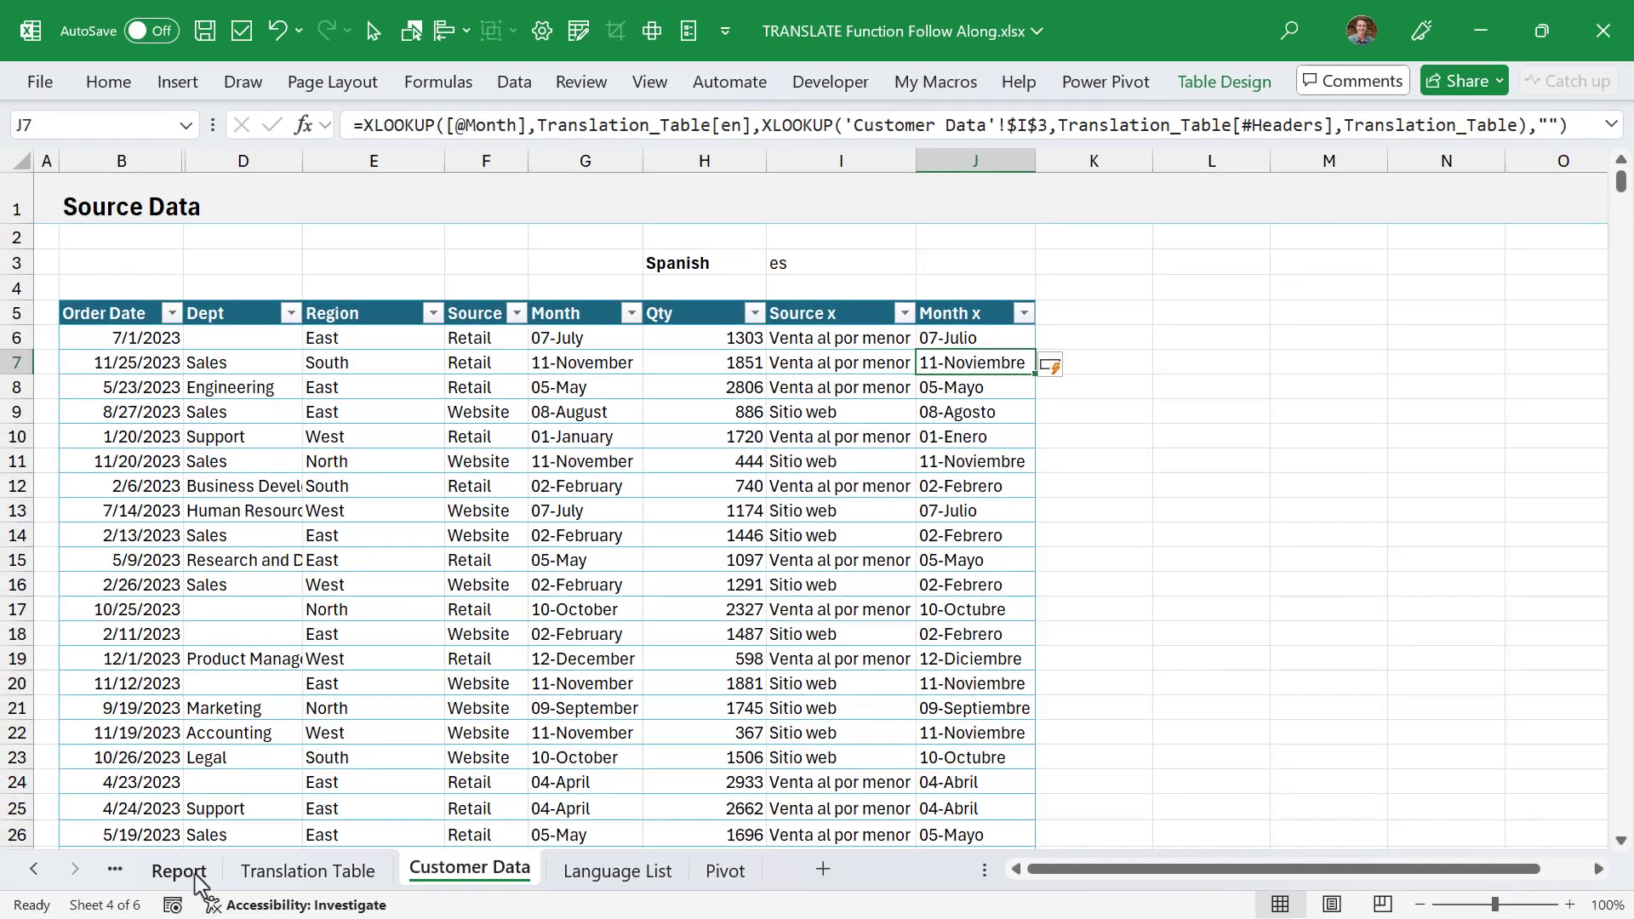
Step: Set the Report sheet's language in D4 to Filipino and check the languages available on the Translation Table sheet
click(162, 879)
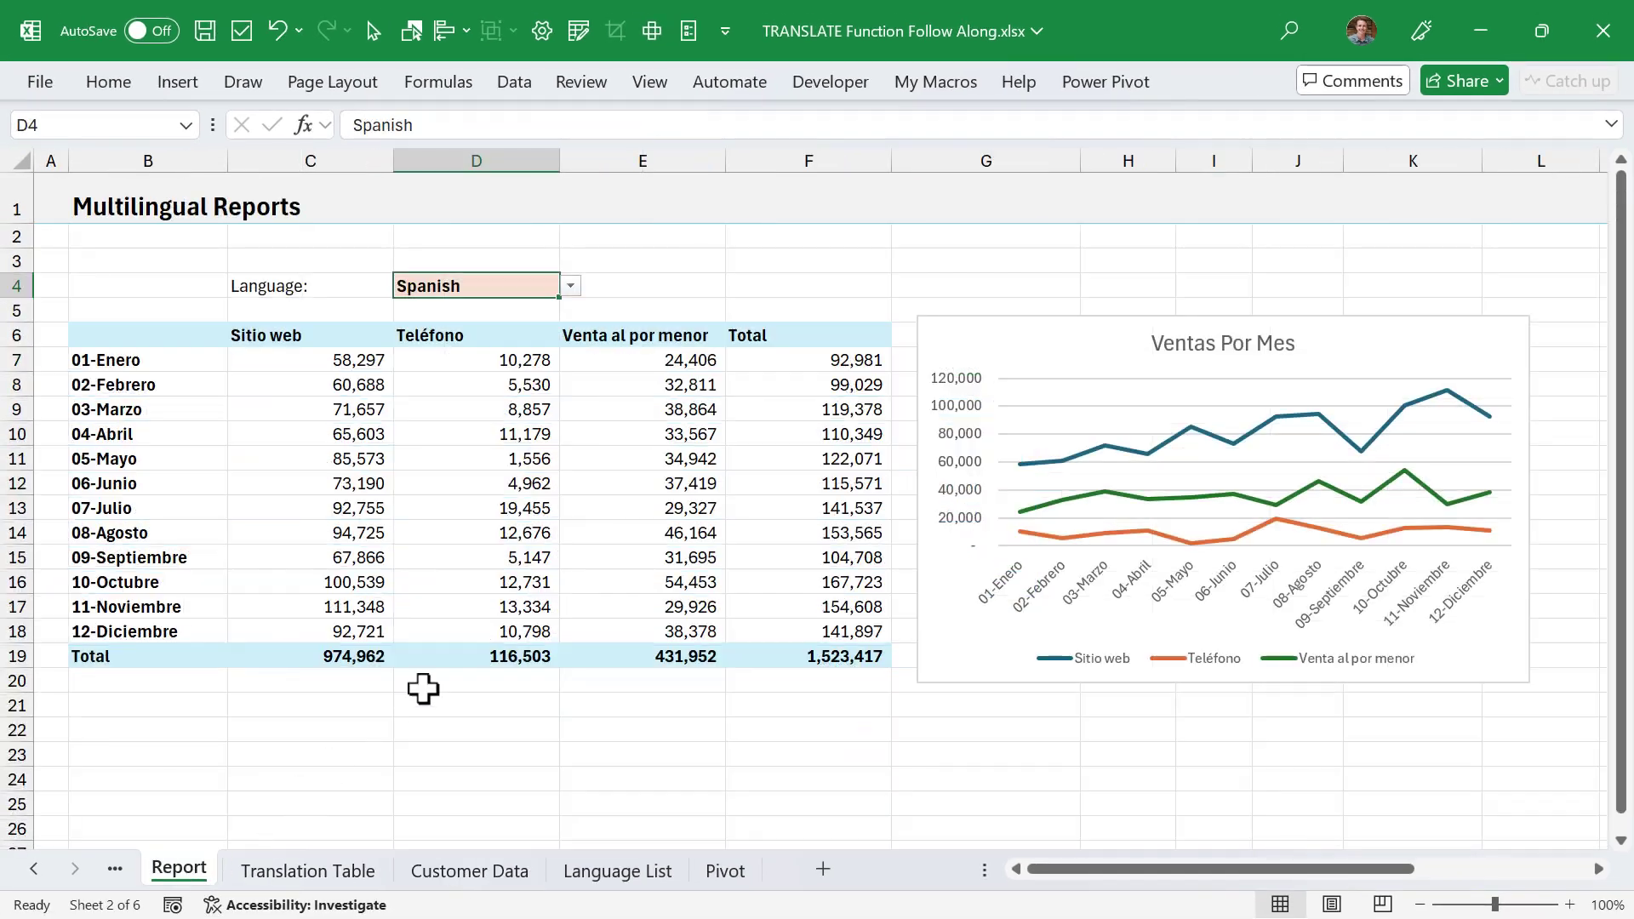
text(fil)
click(466, 310)
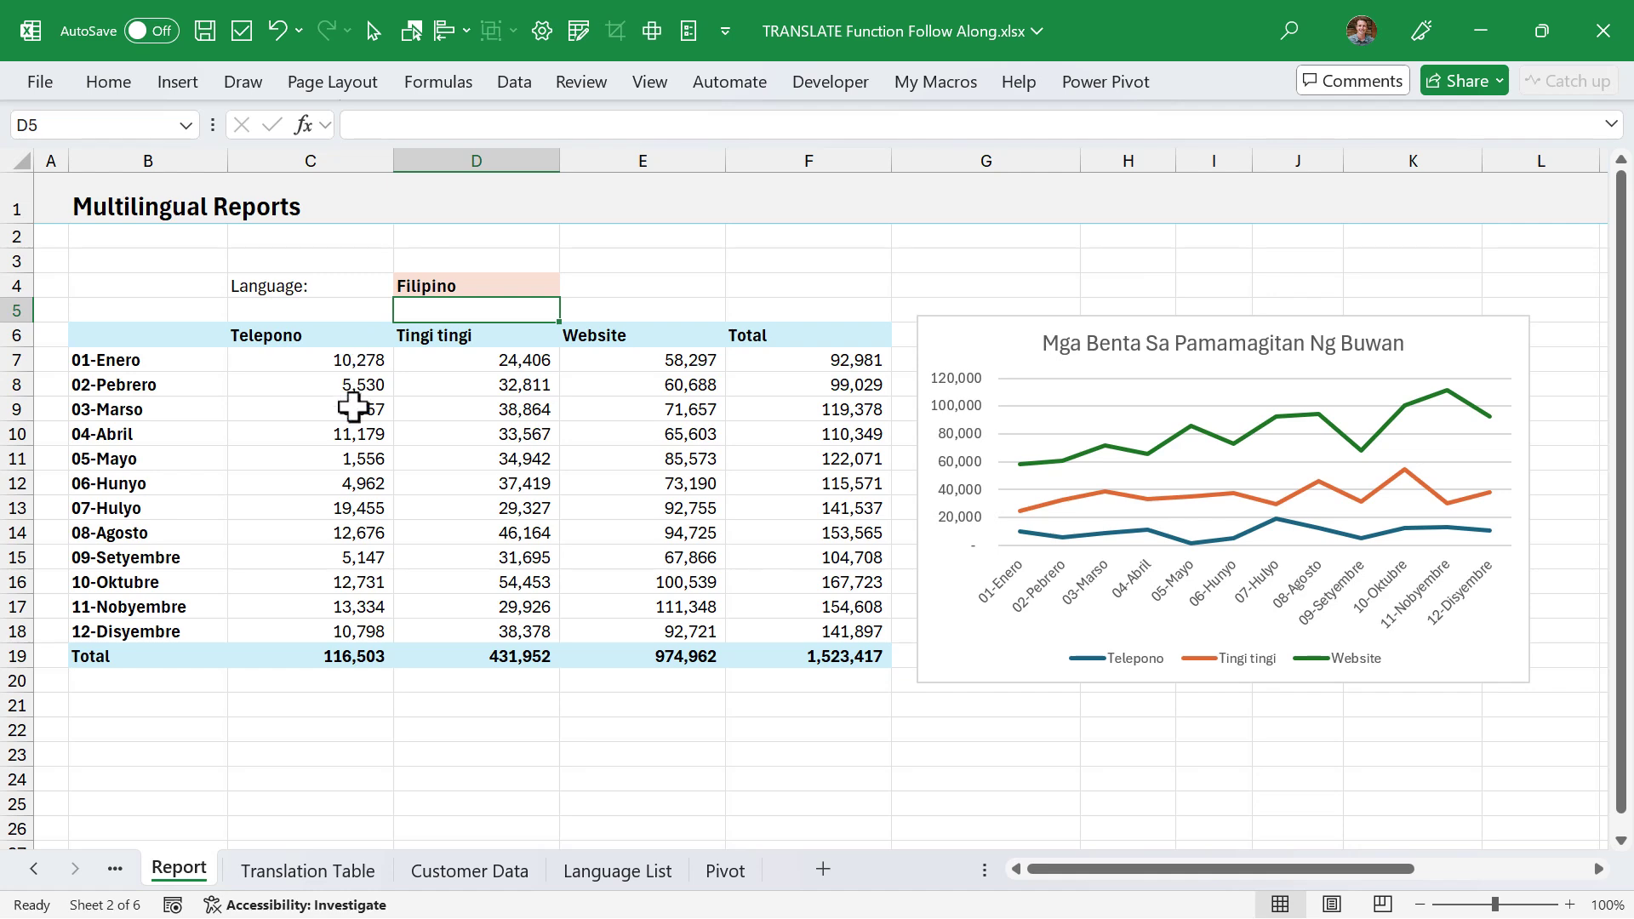
click(326, 882)
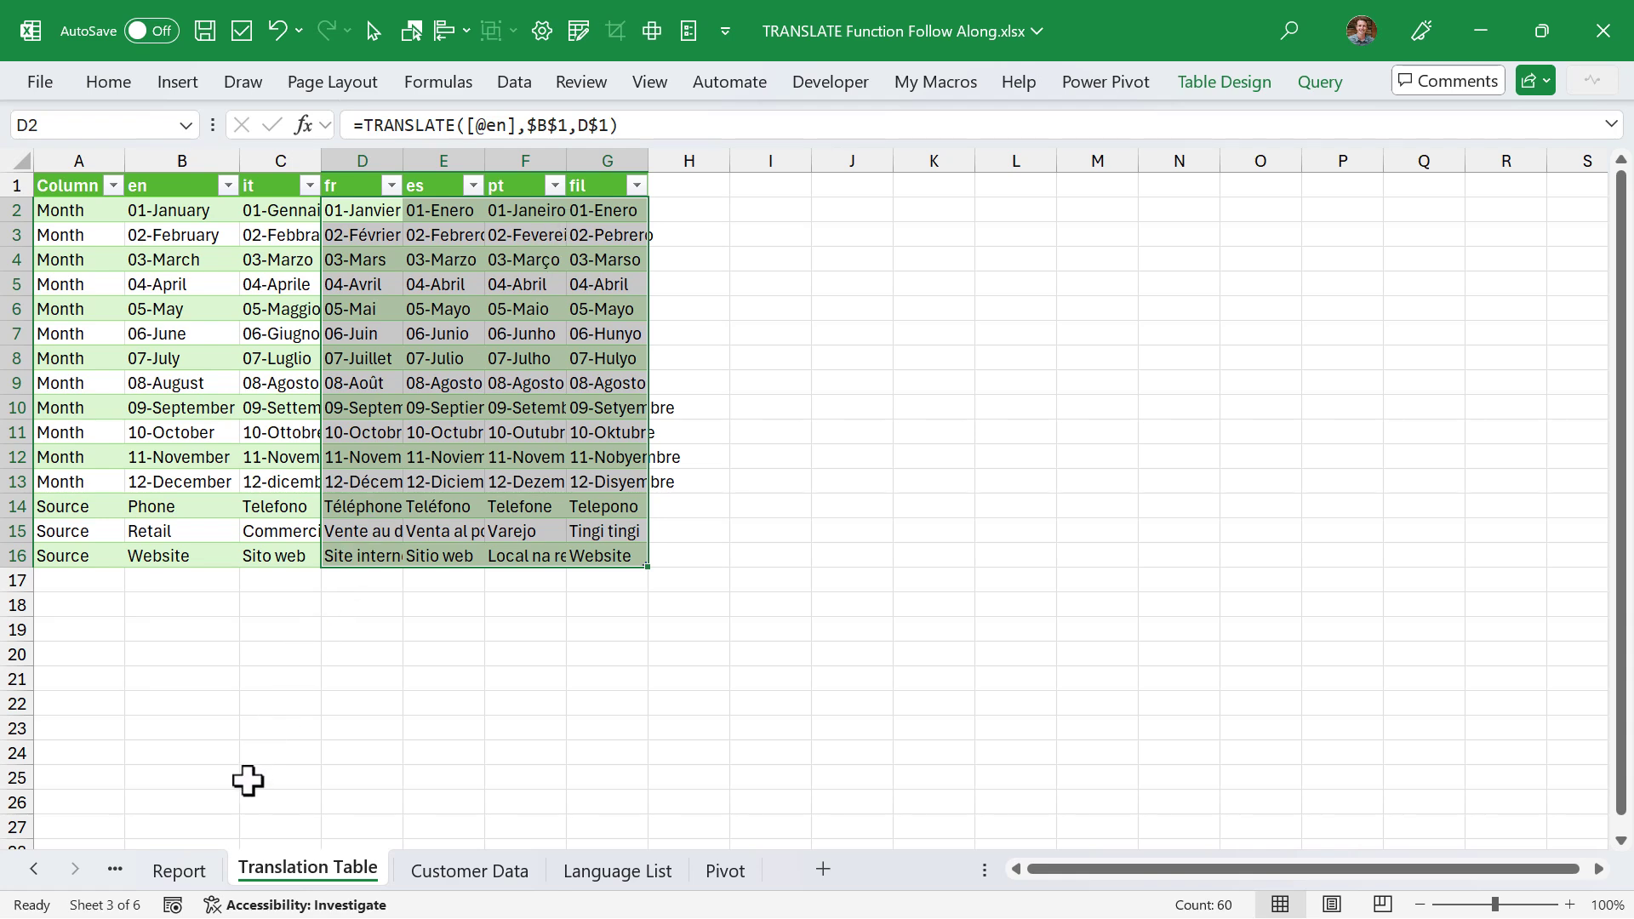
click(178, 870)
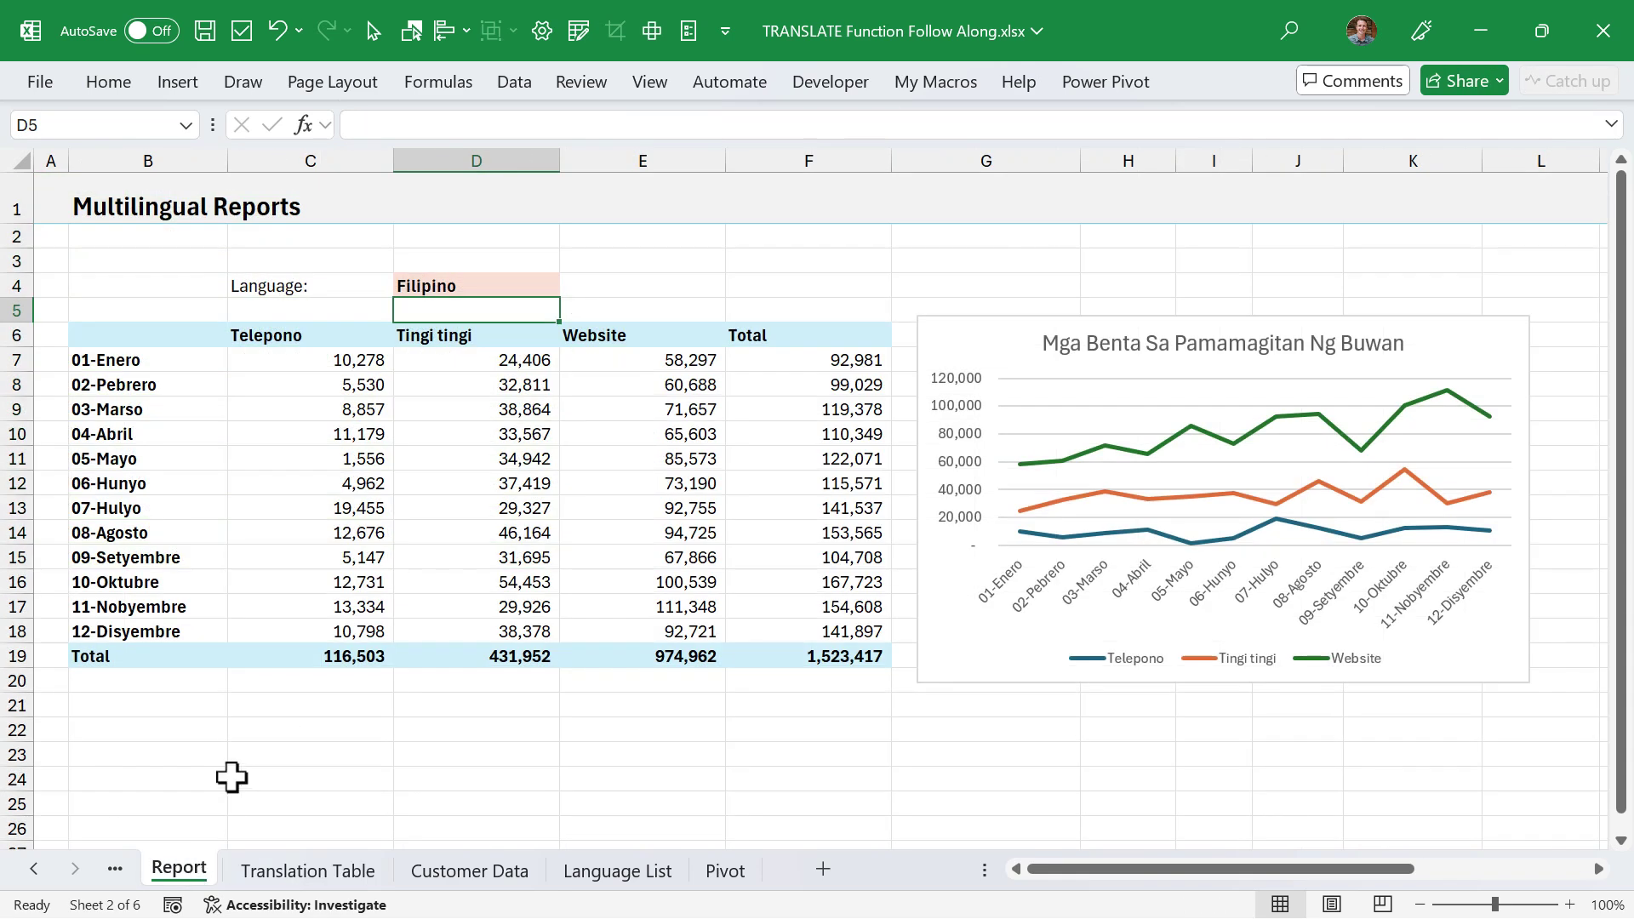
Step: Try German as the Report sheet's language in D4, and undo that language change
click(475, 286)
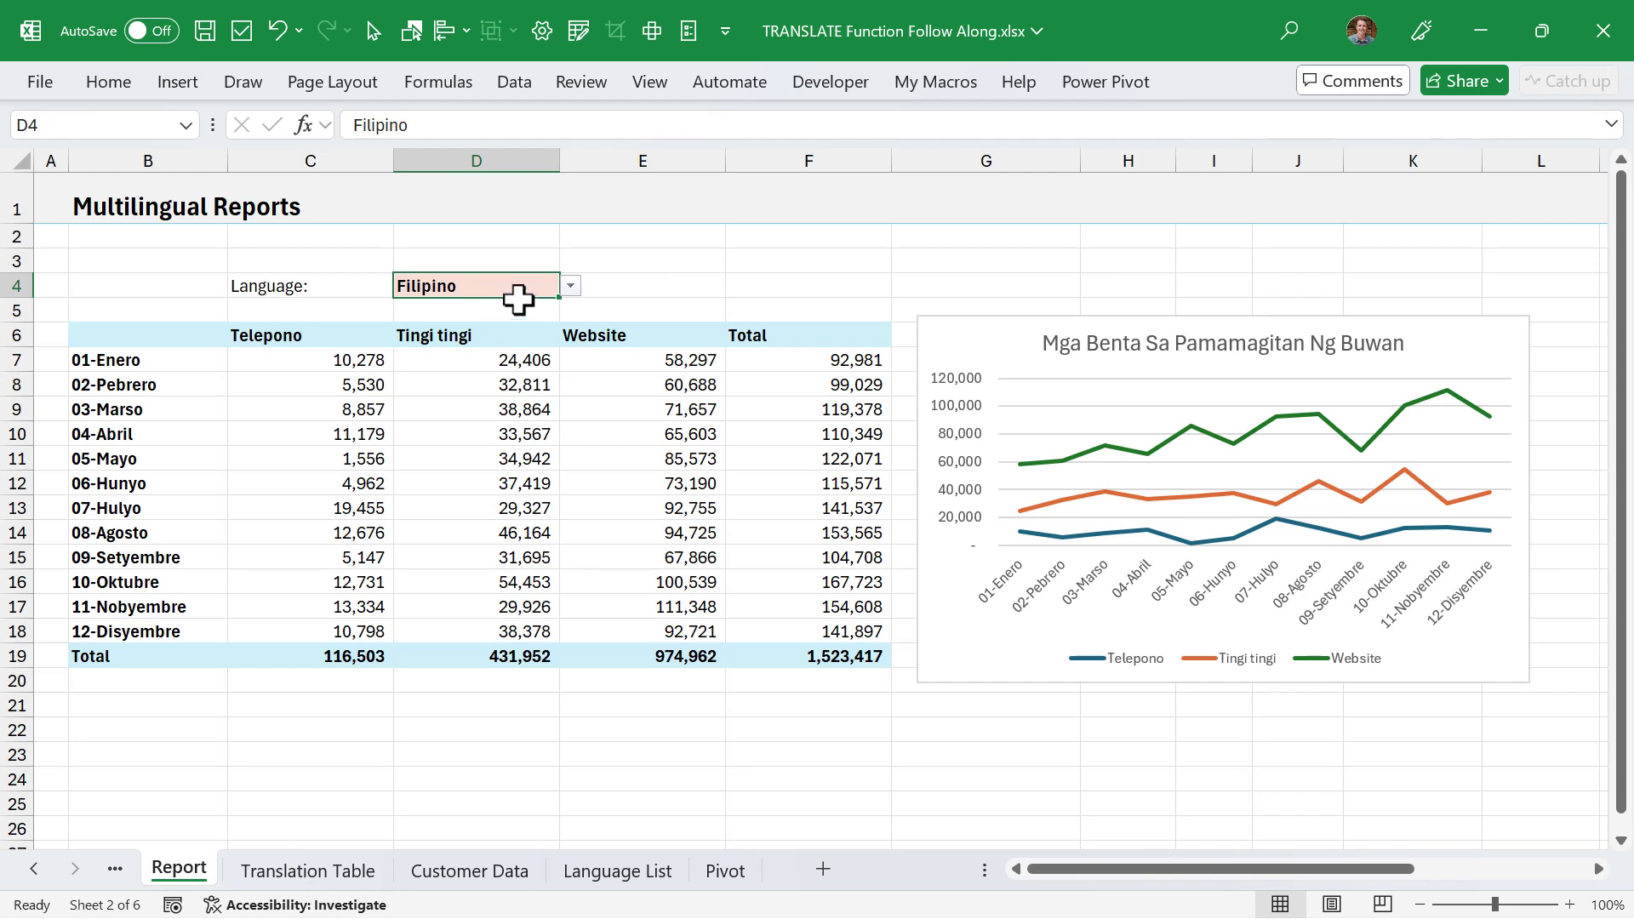
click(571, 288)
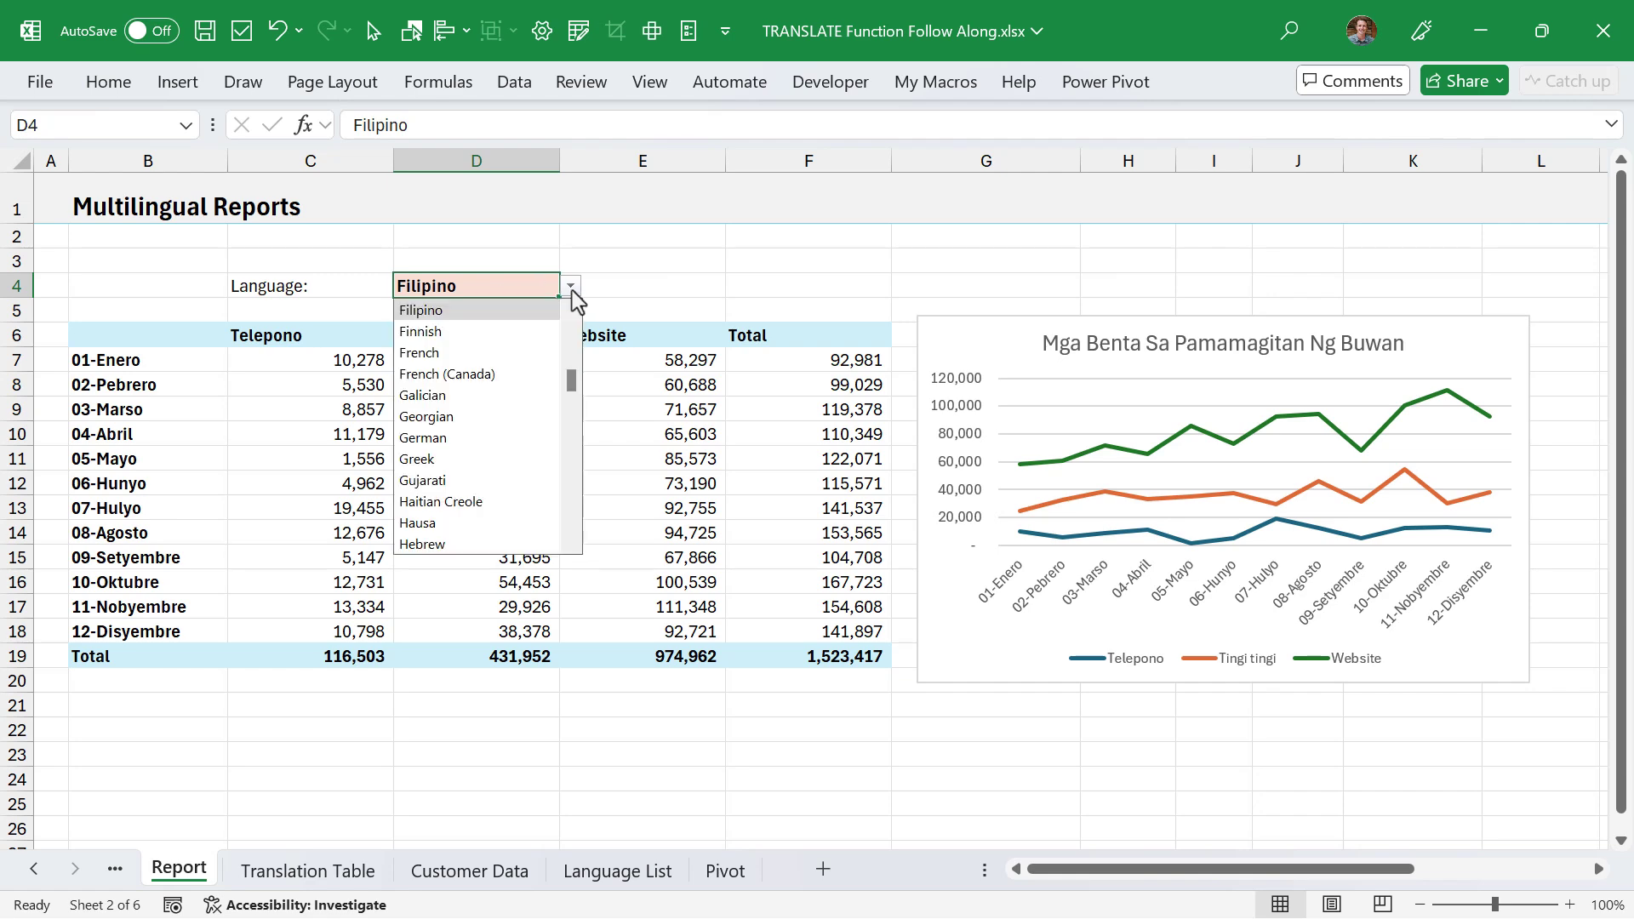
click(443, 439)
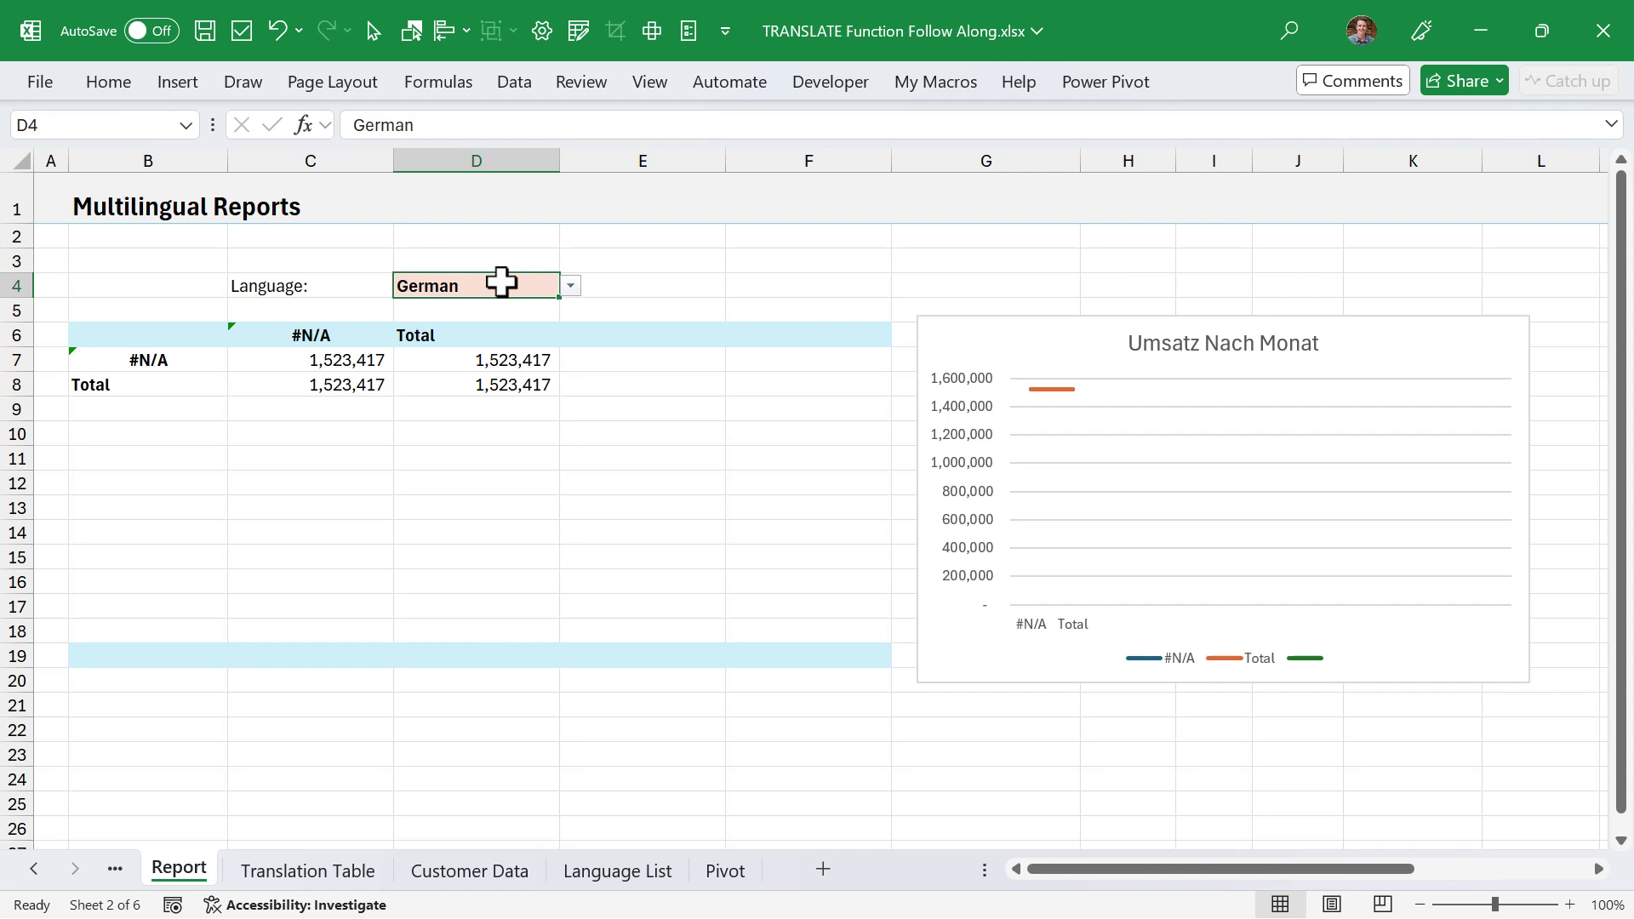
key(ctrl+z)
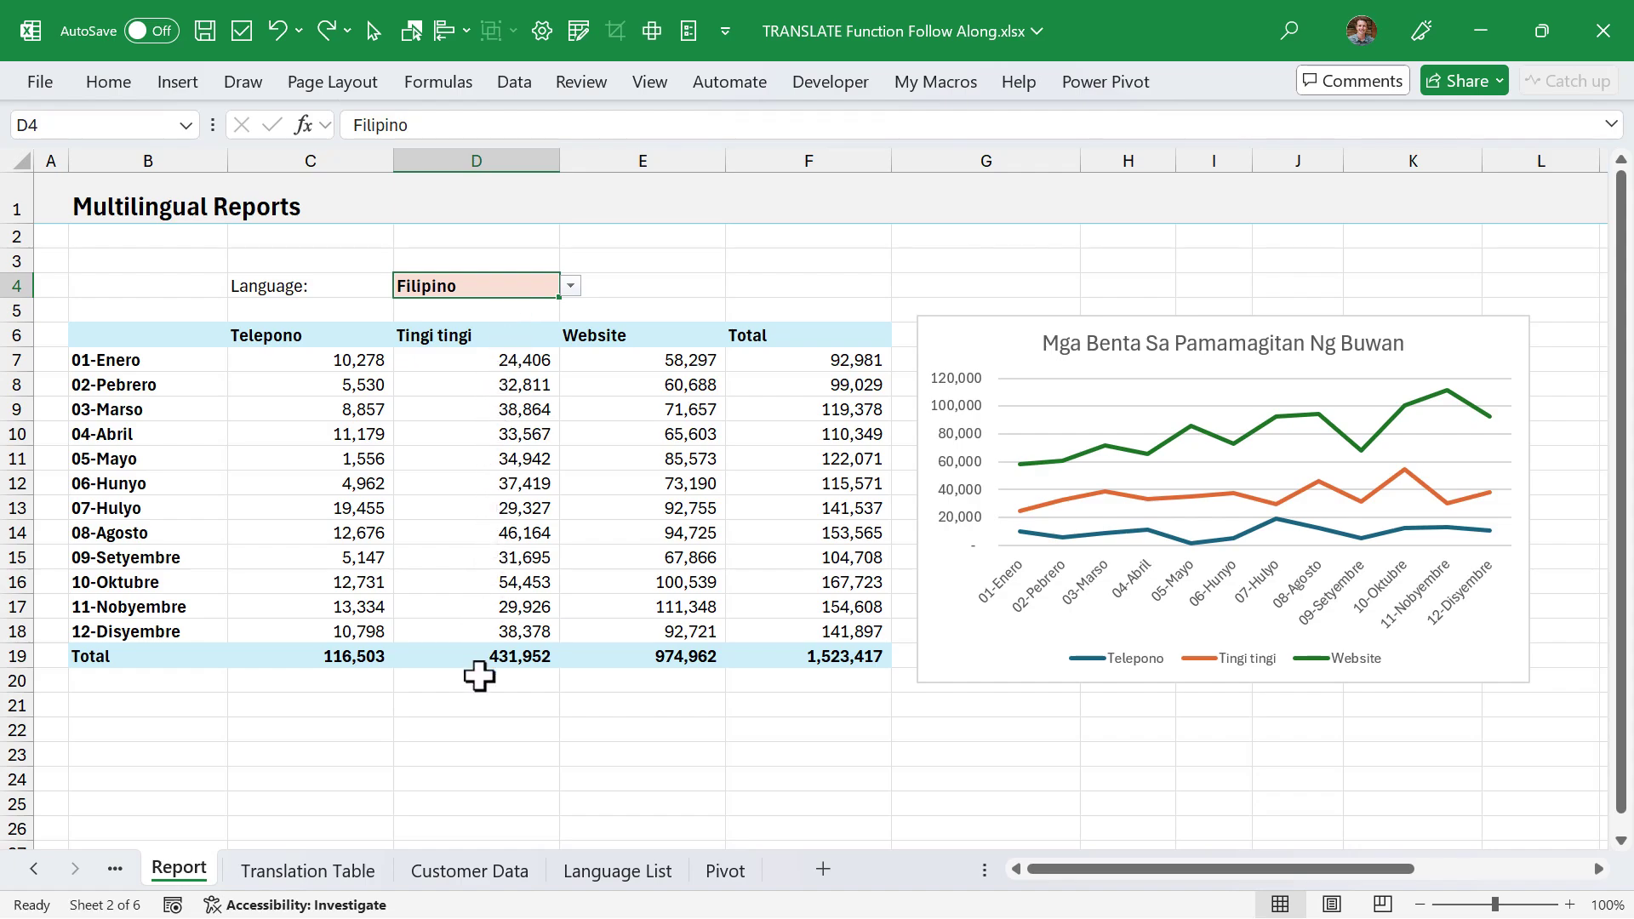
Step: On the Customer Data sheet, change the Source value in F8 to Event
click(470, 876)
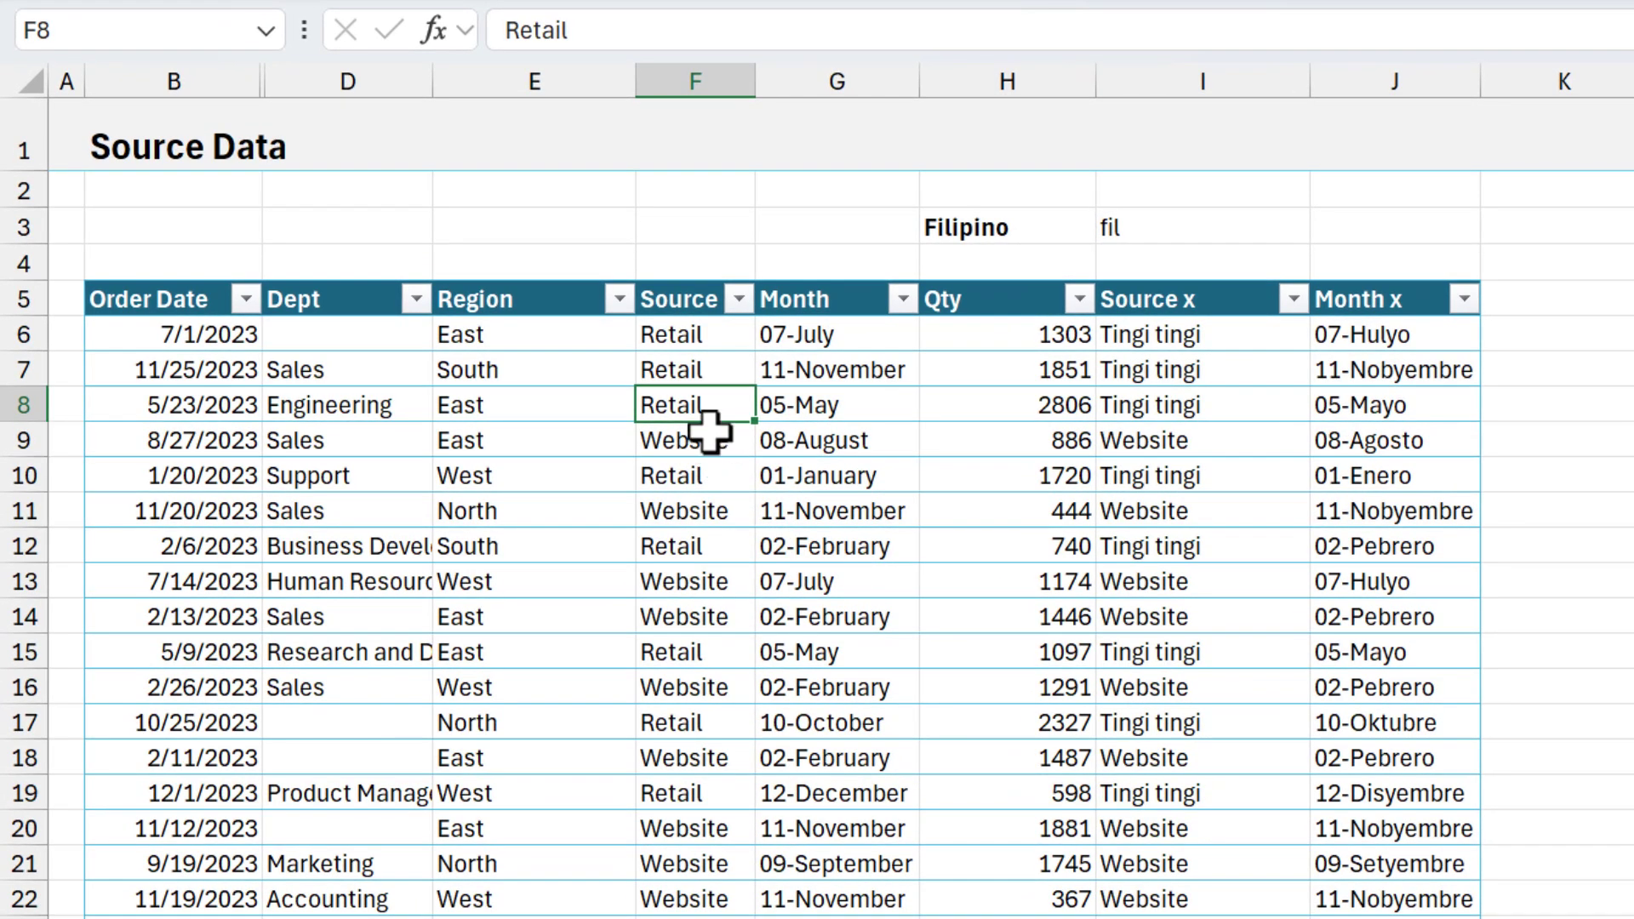
text(Event)
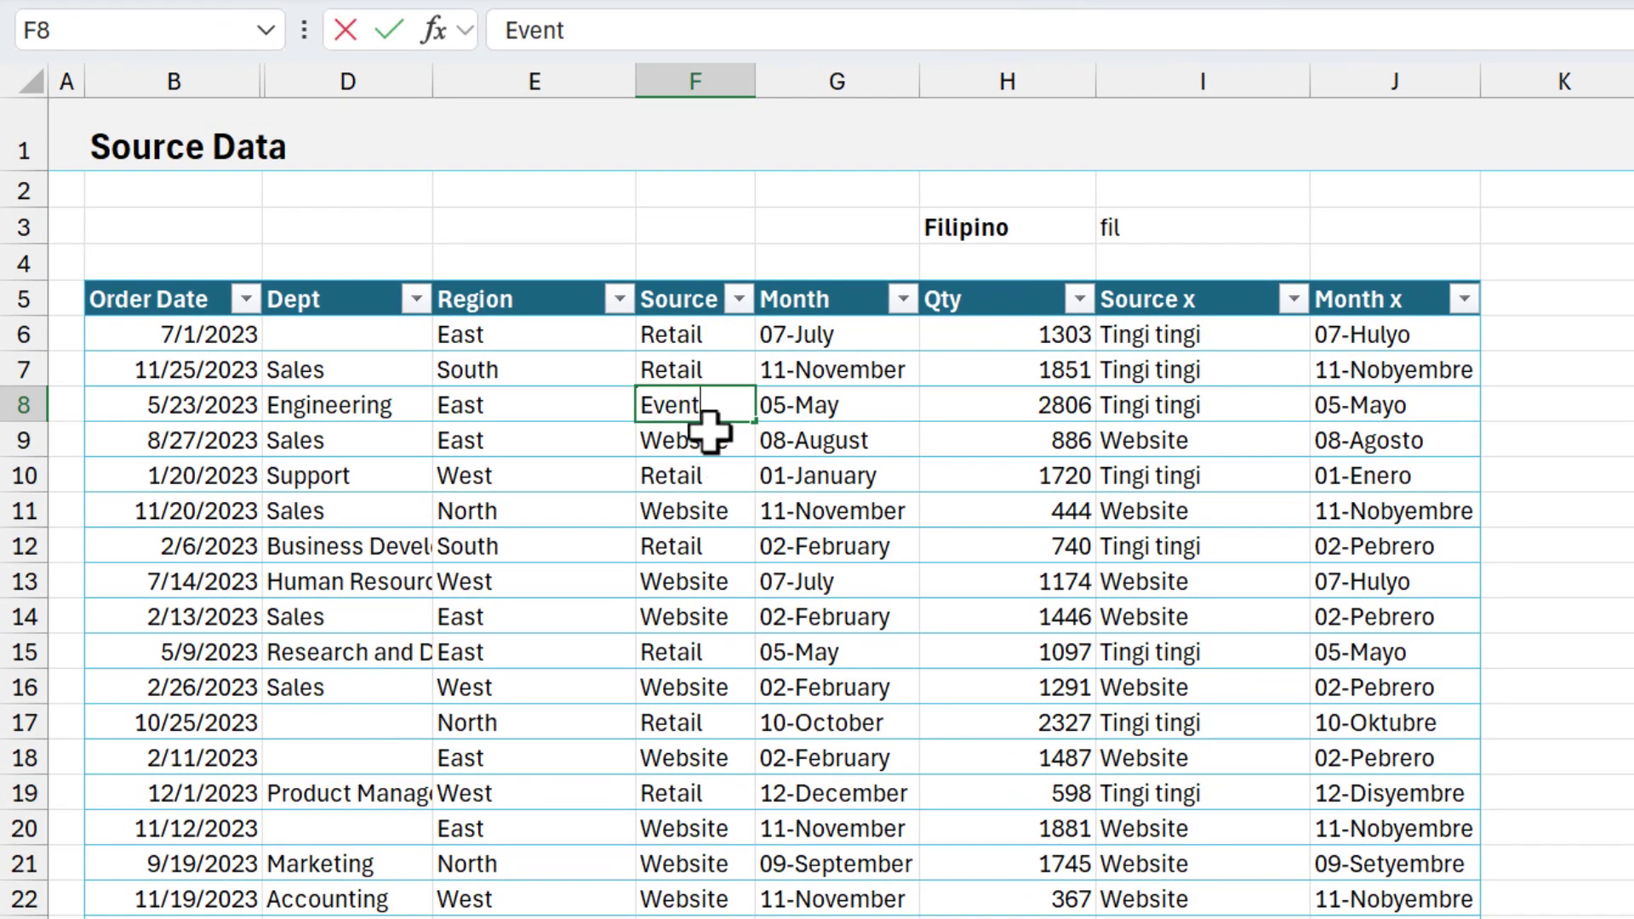
key(Return)
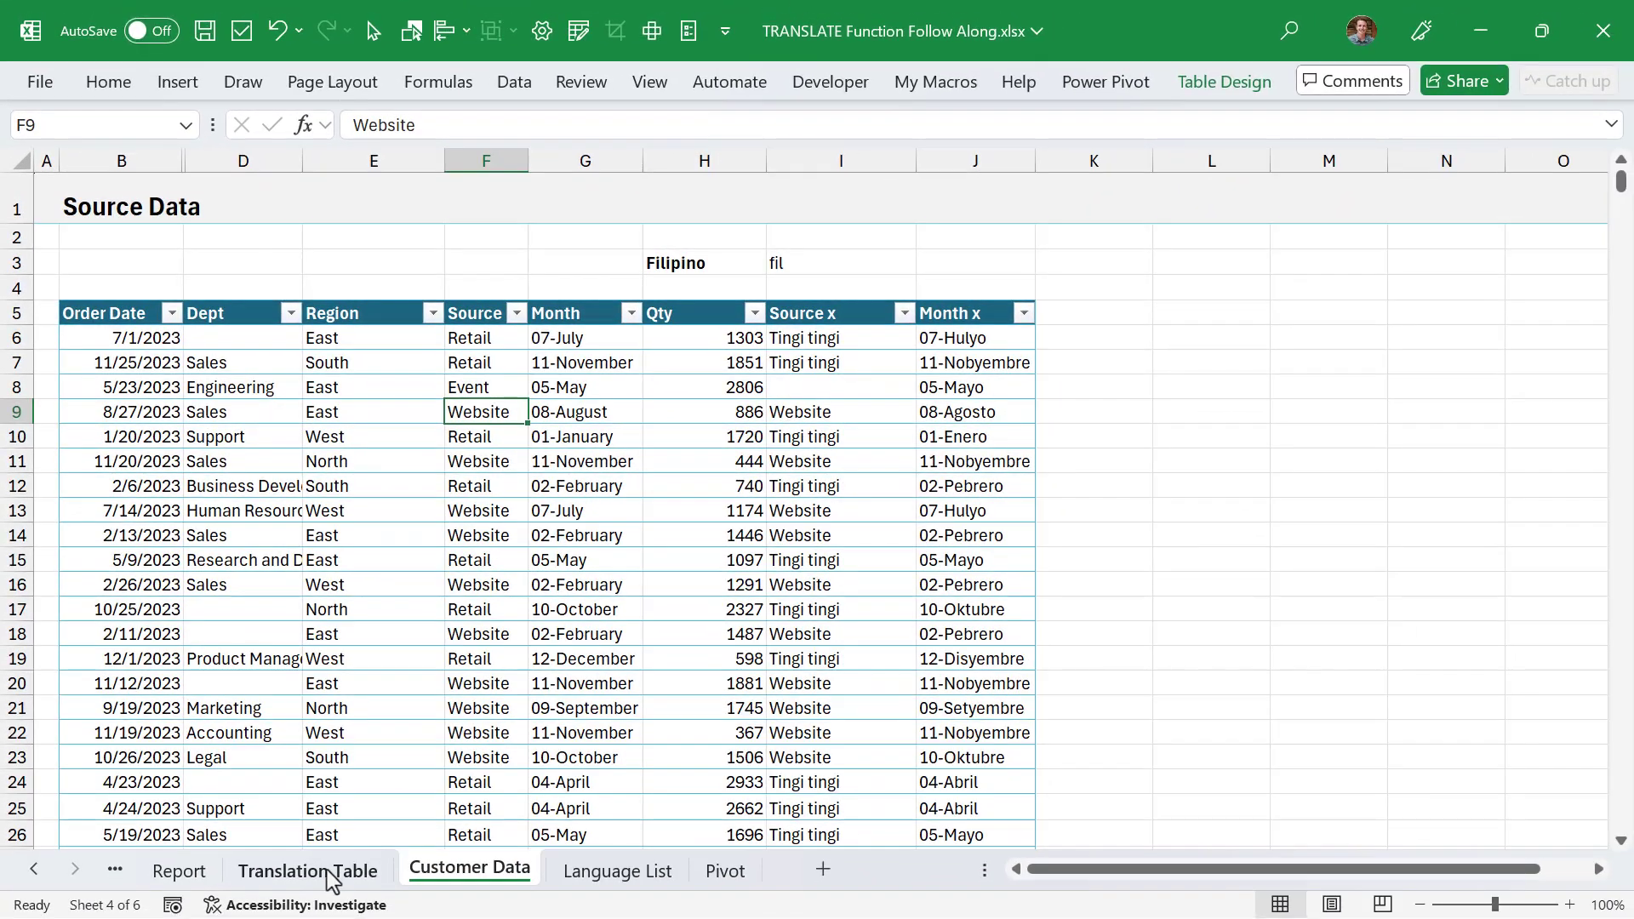
Step: Refresh the query on the Translation Table sheet and check the Source x translation in I8 of Customer Data
click(308, 871)
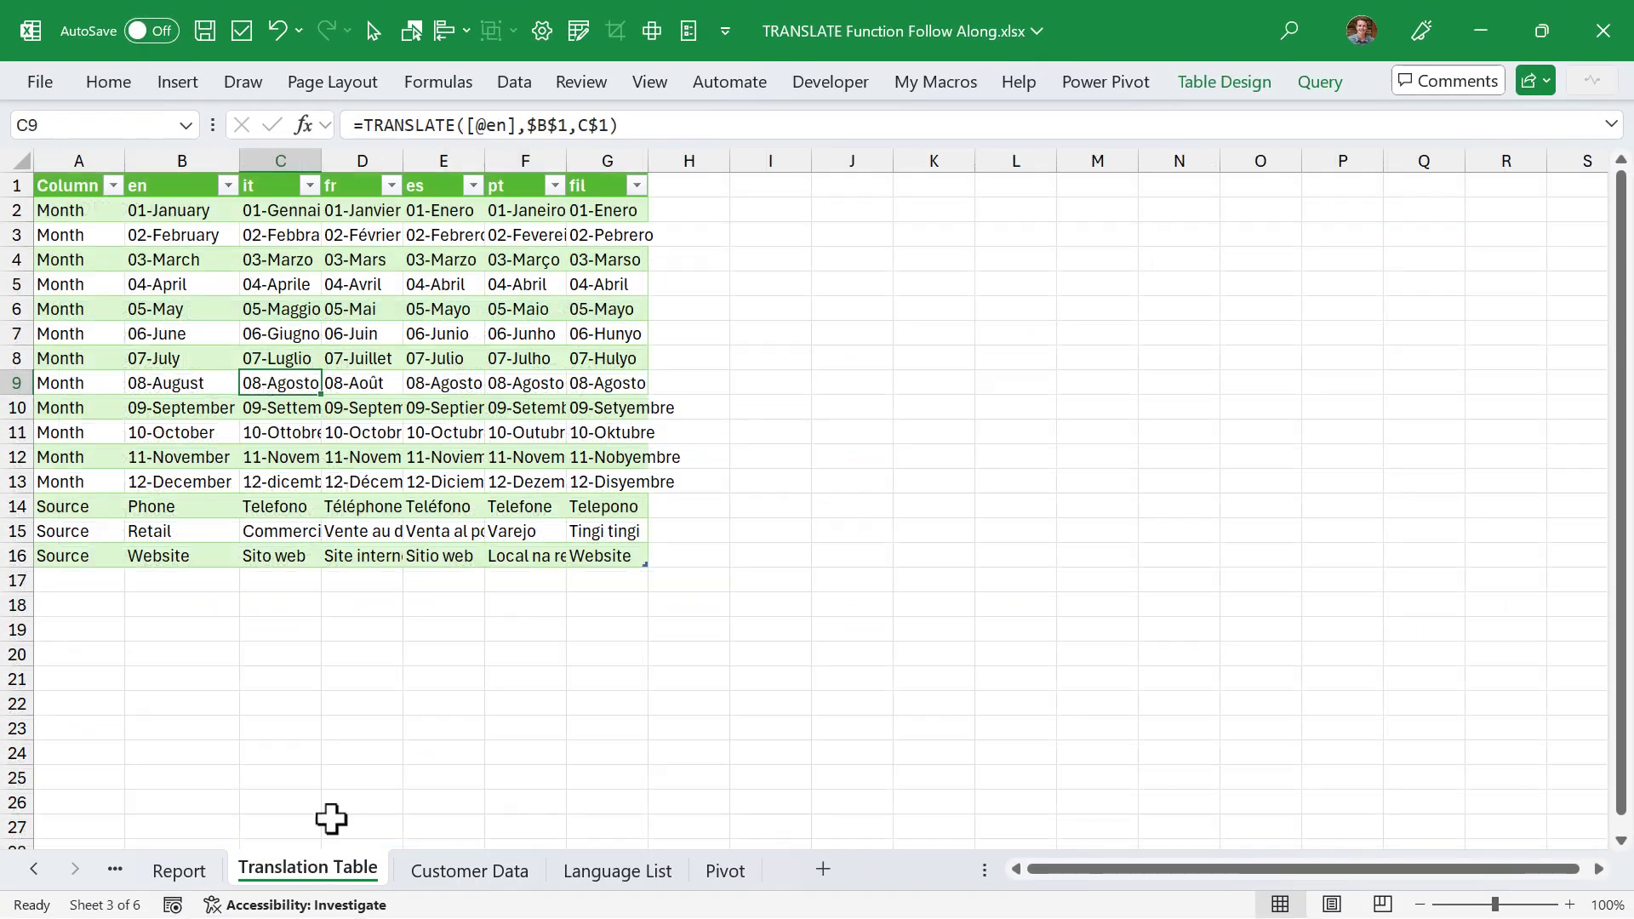
right_click(287, 372)
click(340, 400)
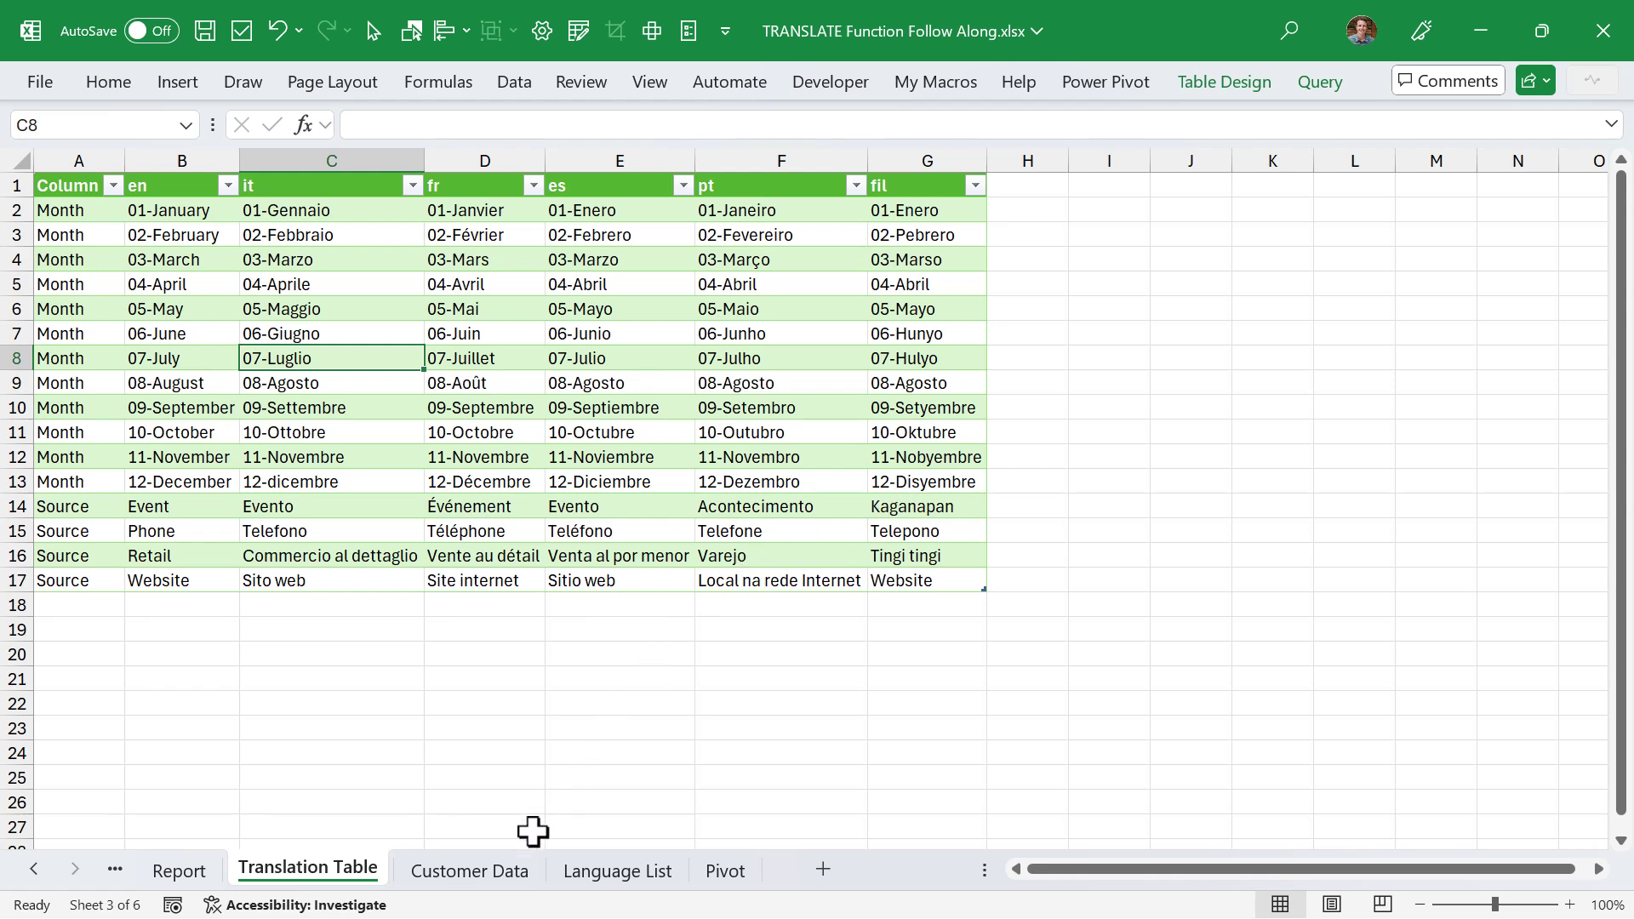
click(513, 874)
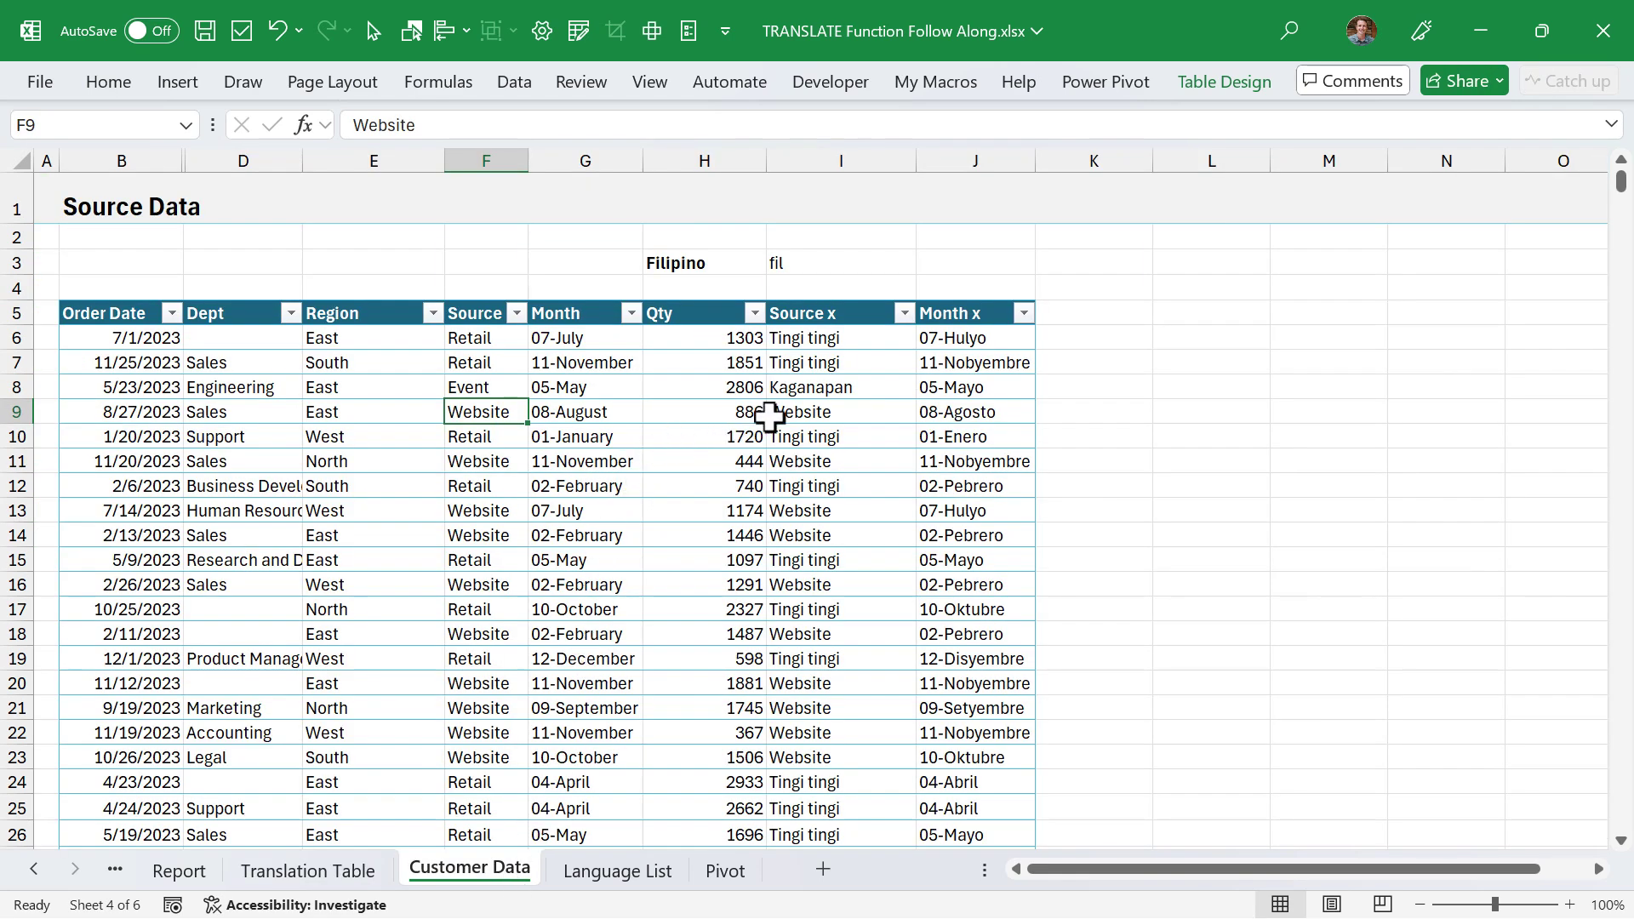
click(810, 389)
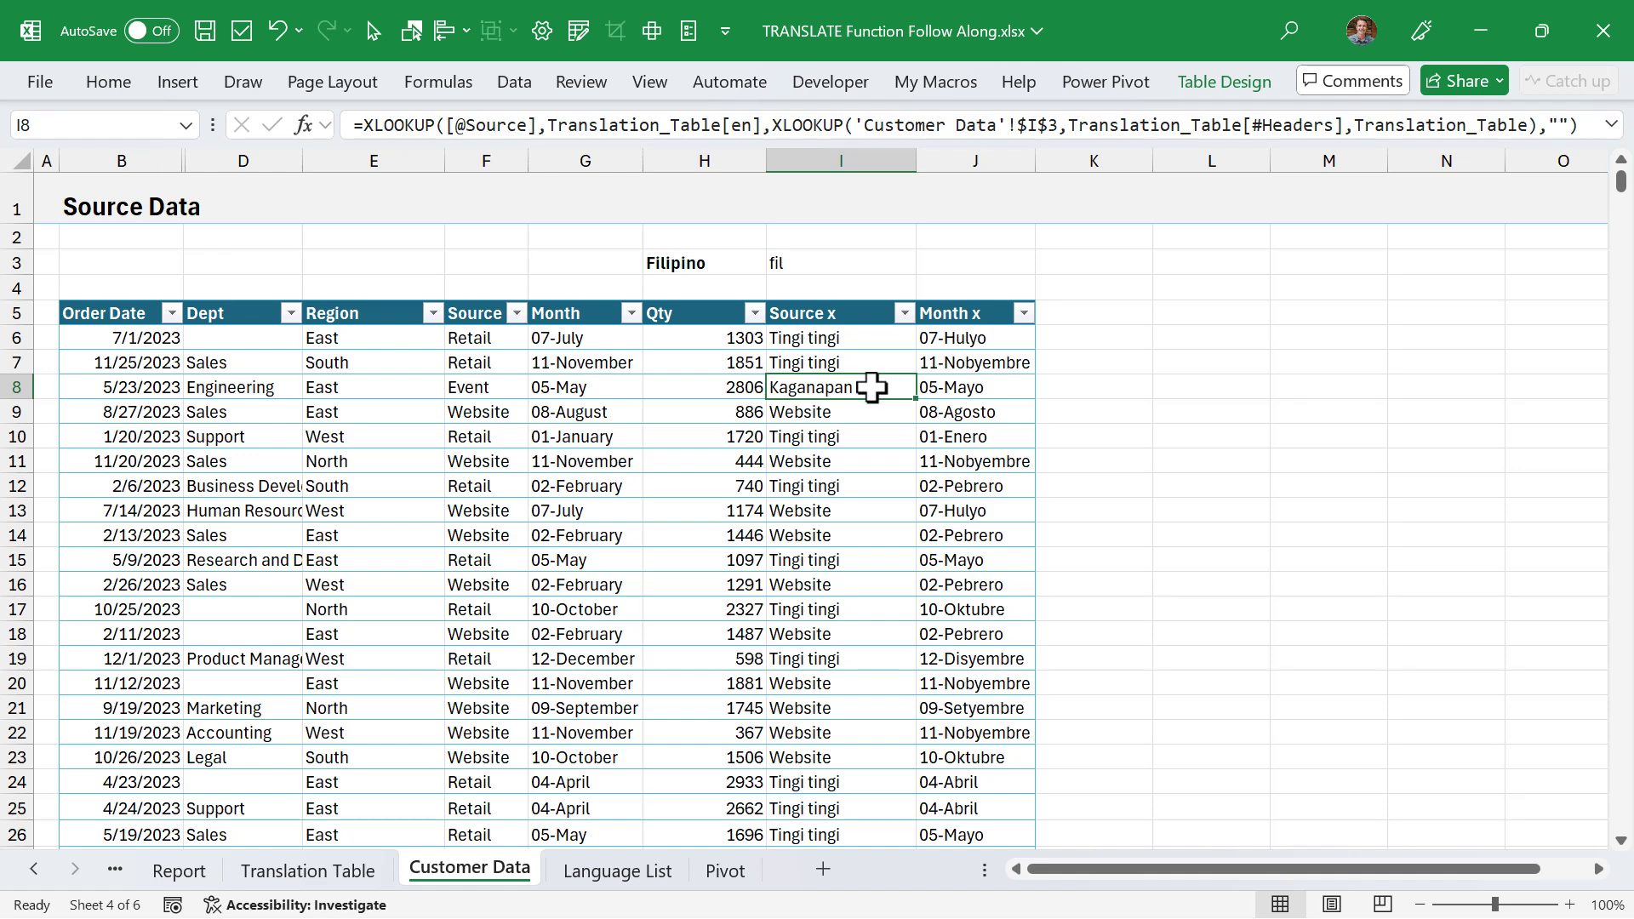
Step: On the Report sheet, extend the sales chart's data range to include the Website series in column F
click(177, 870)
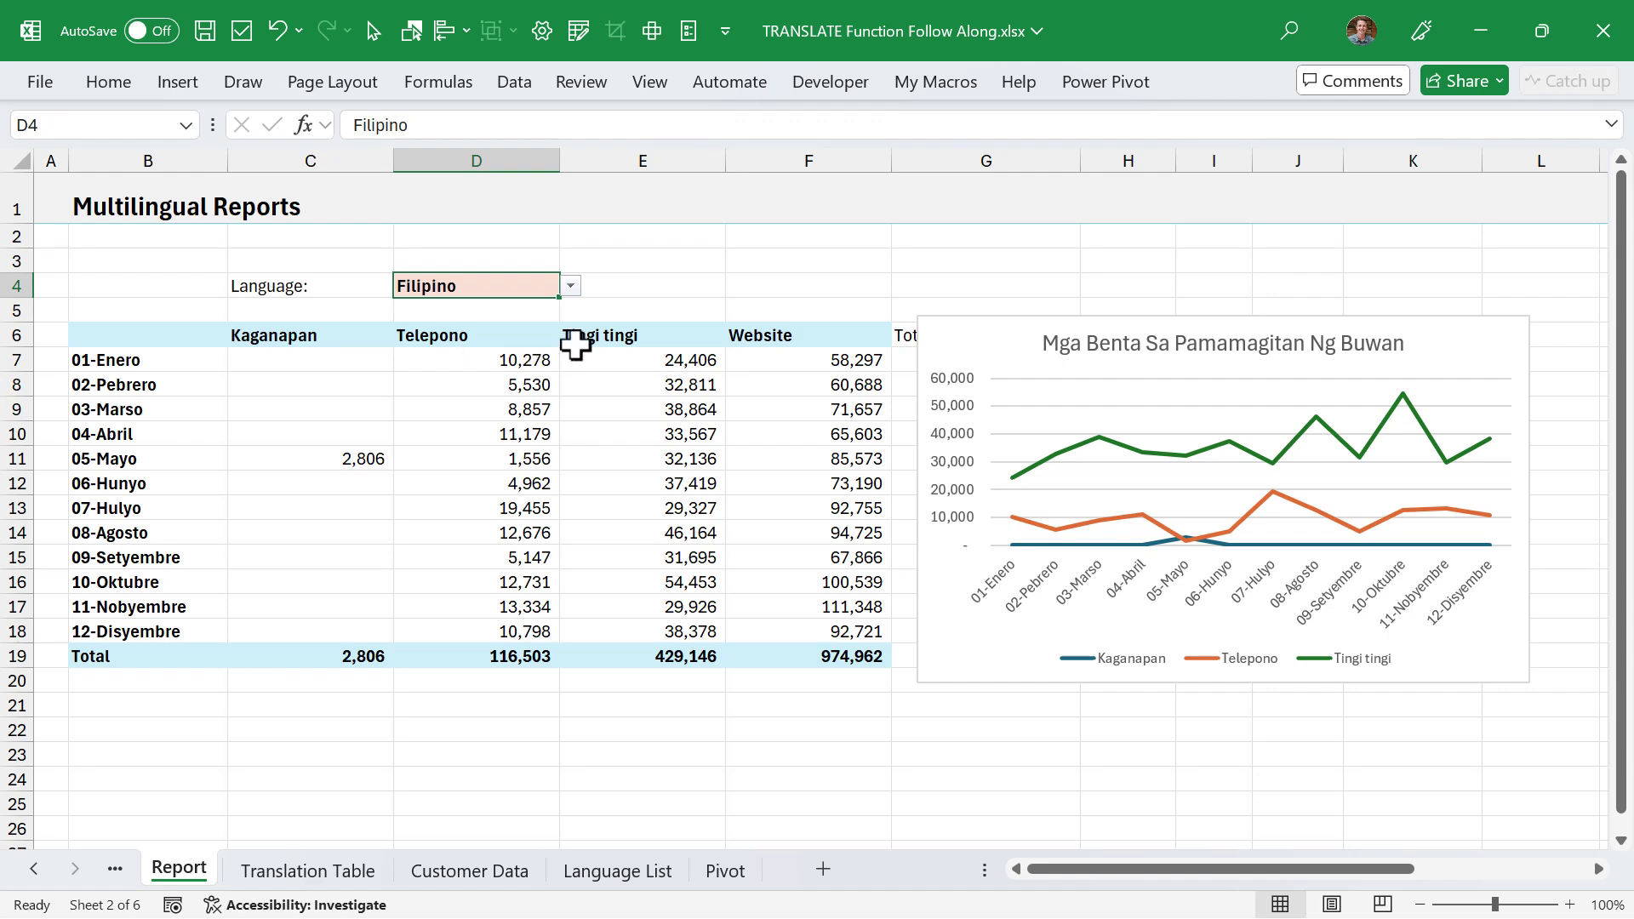
click(928, 330)
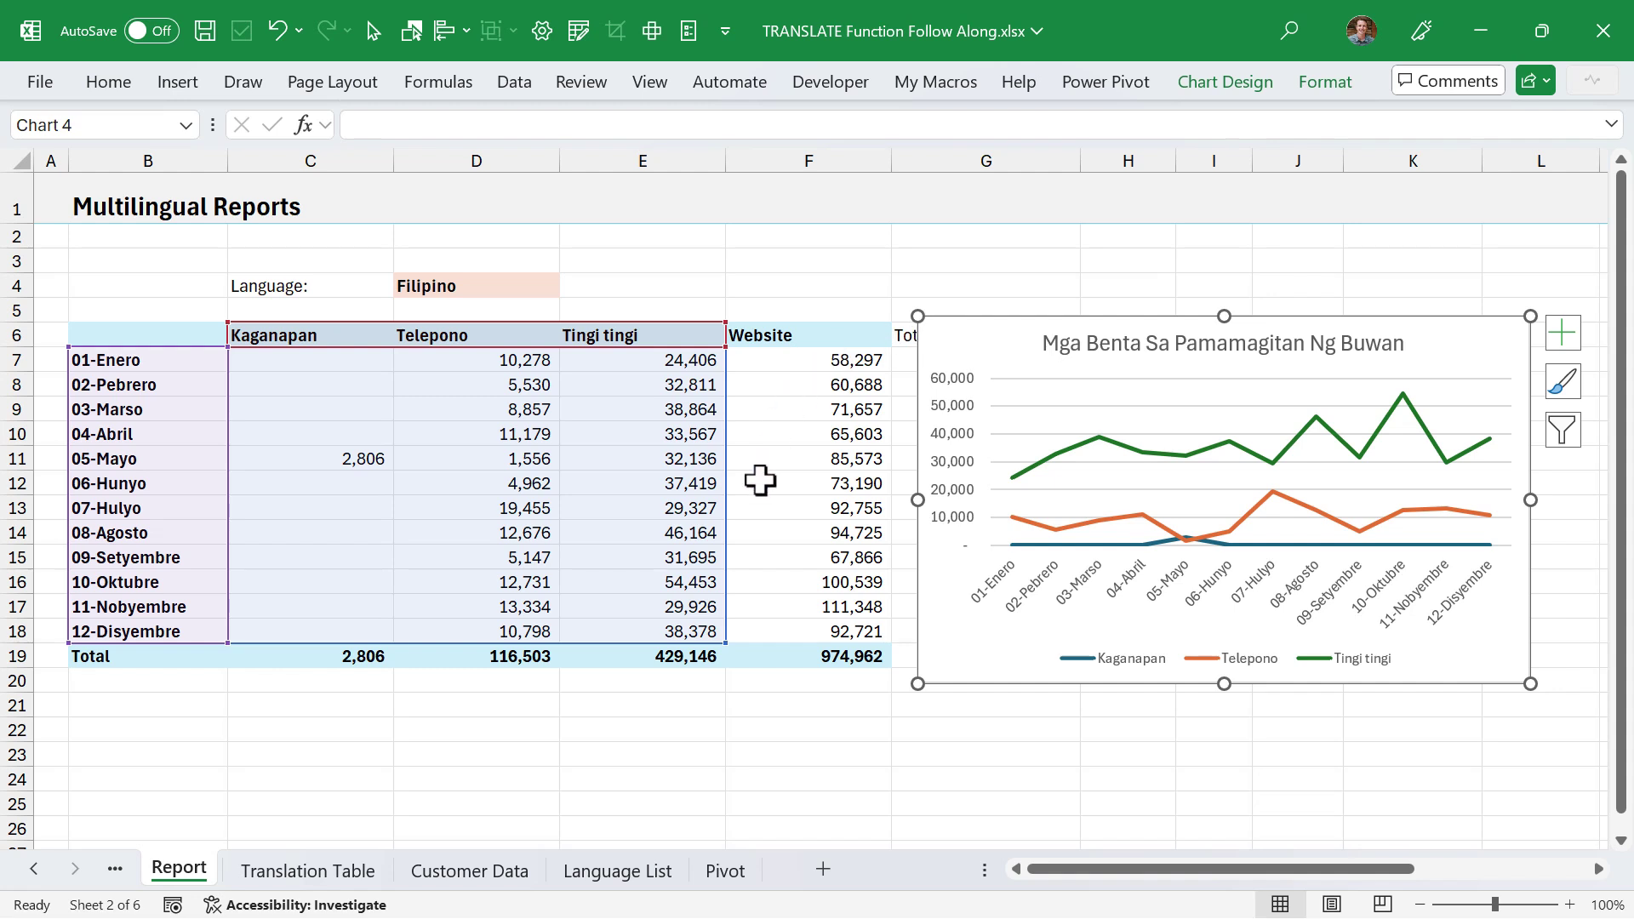
drag(725, 643, 832, 641)
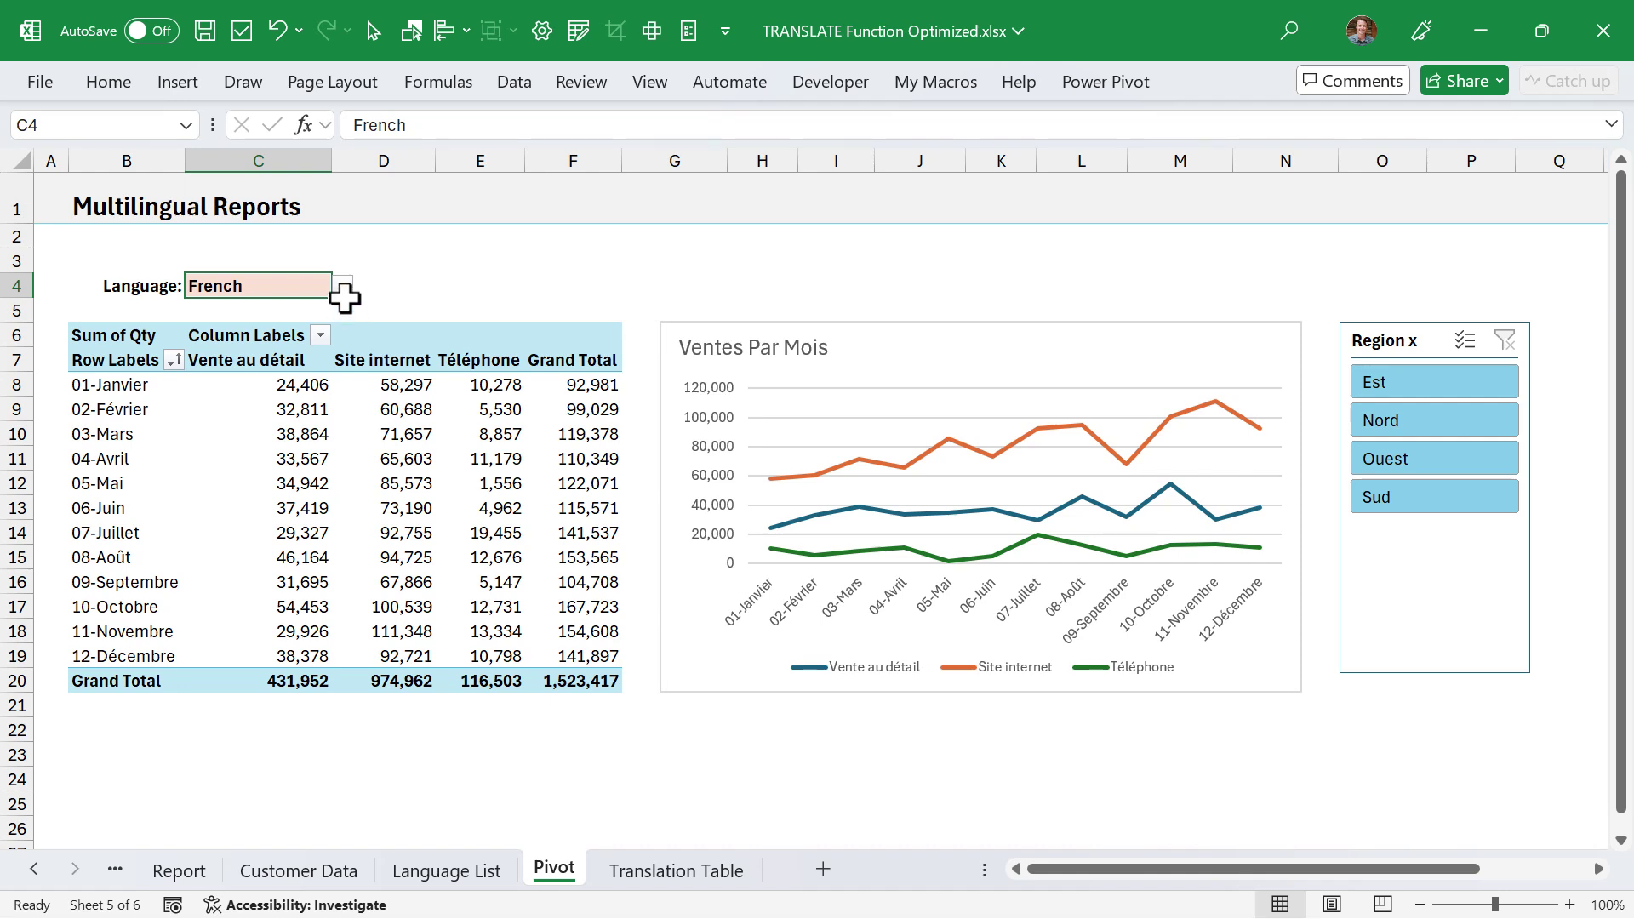
Step: On the Pivot sheet of TRANSLATE Function Optimized.xlsx, set the language in C4 to Dutch and refresh the PivotTable
click(343, 286)
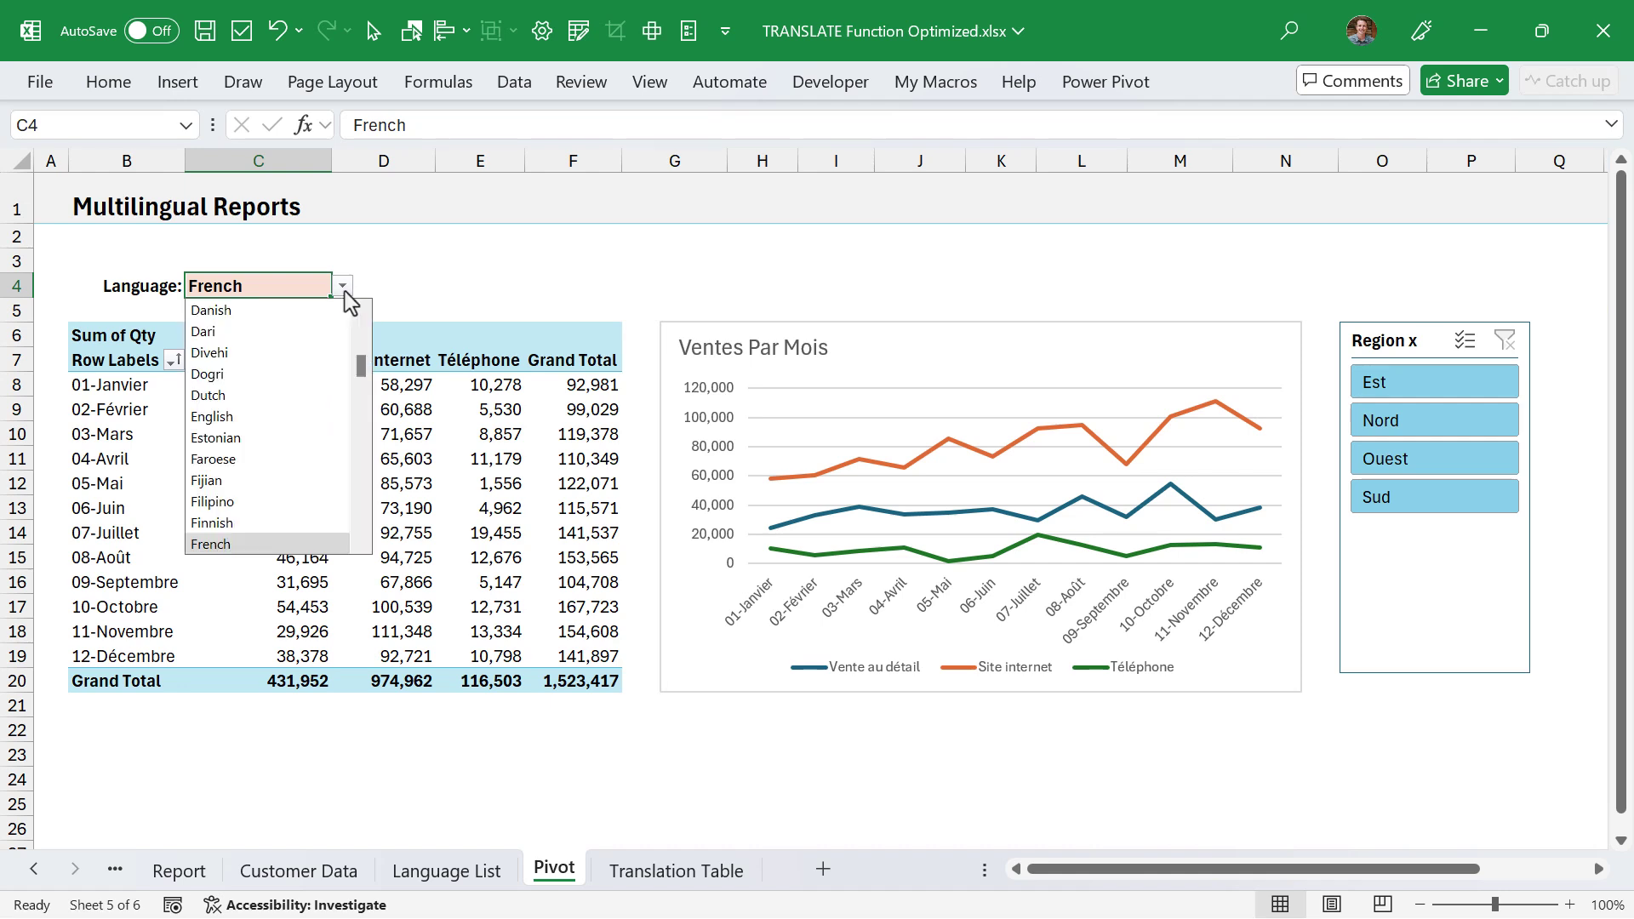
click(209, 396)
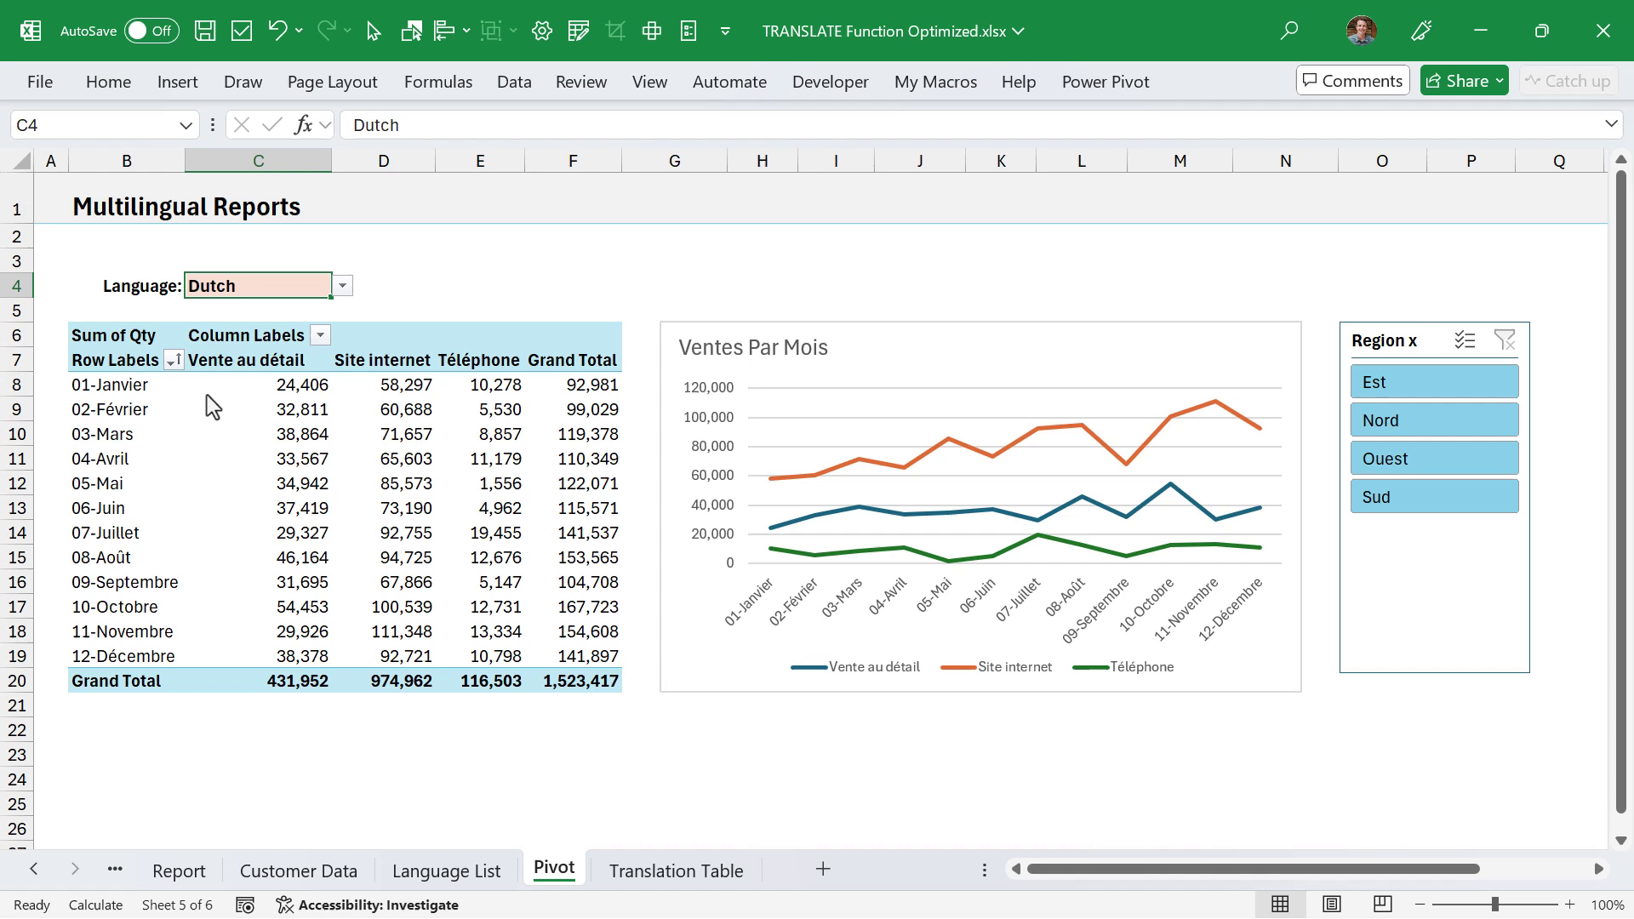
click(134, 412)
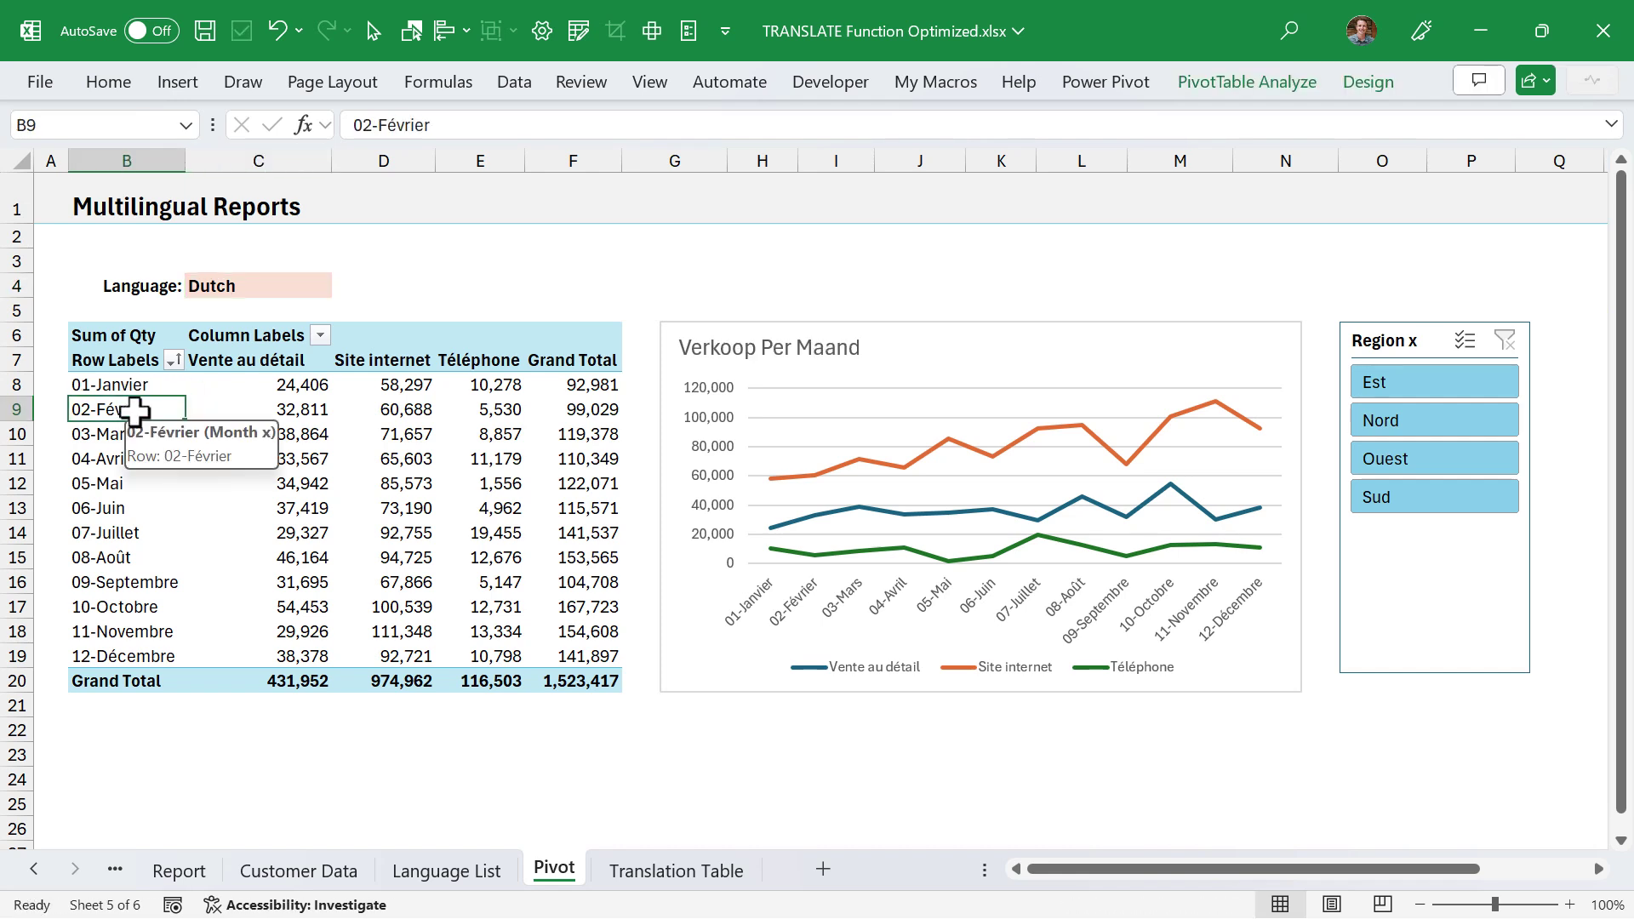
right_click(134, 412)
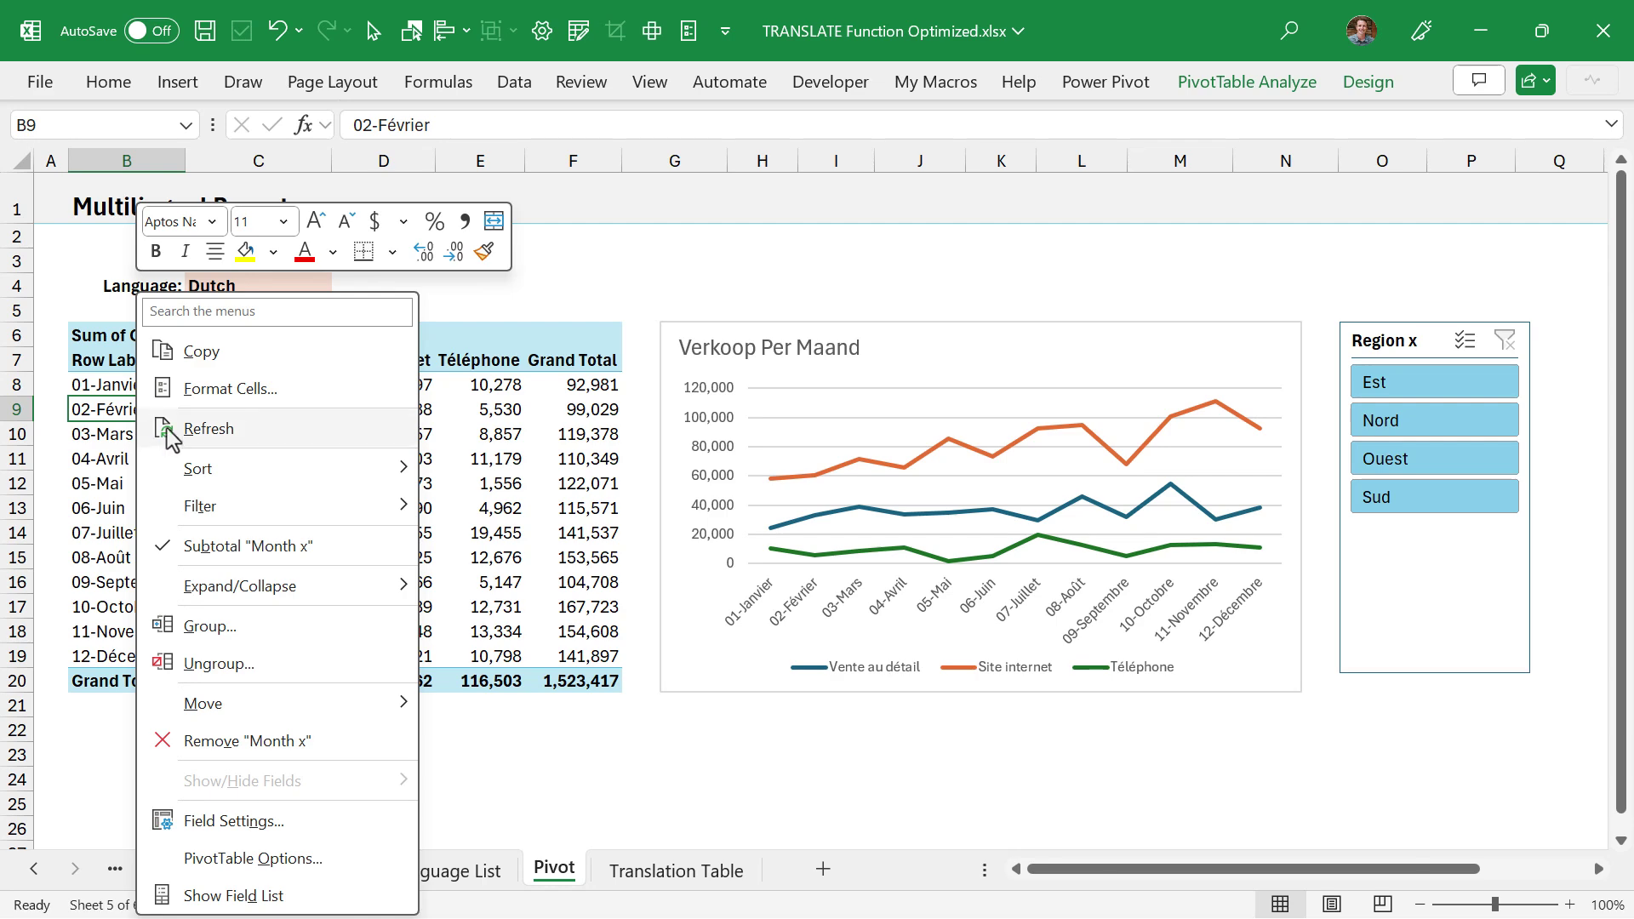
click(167, 430)
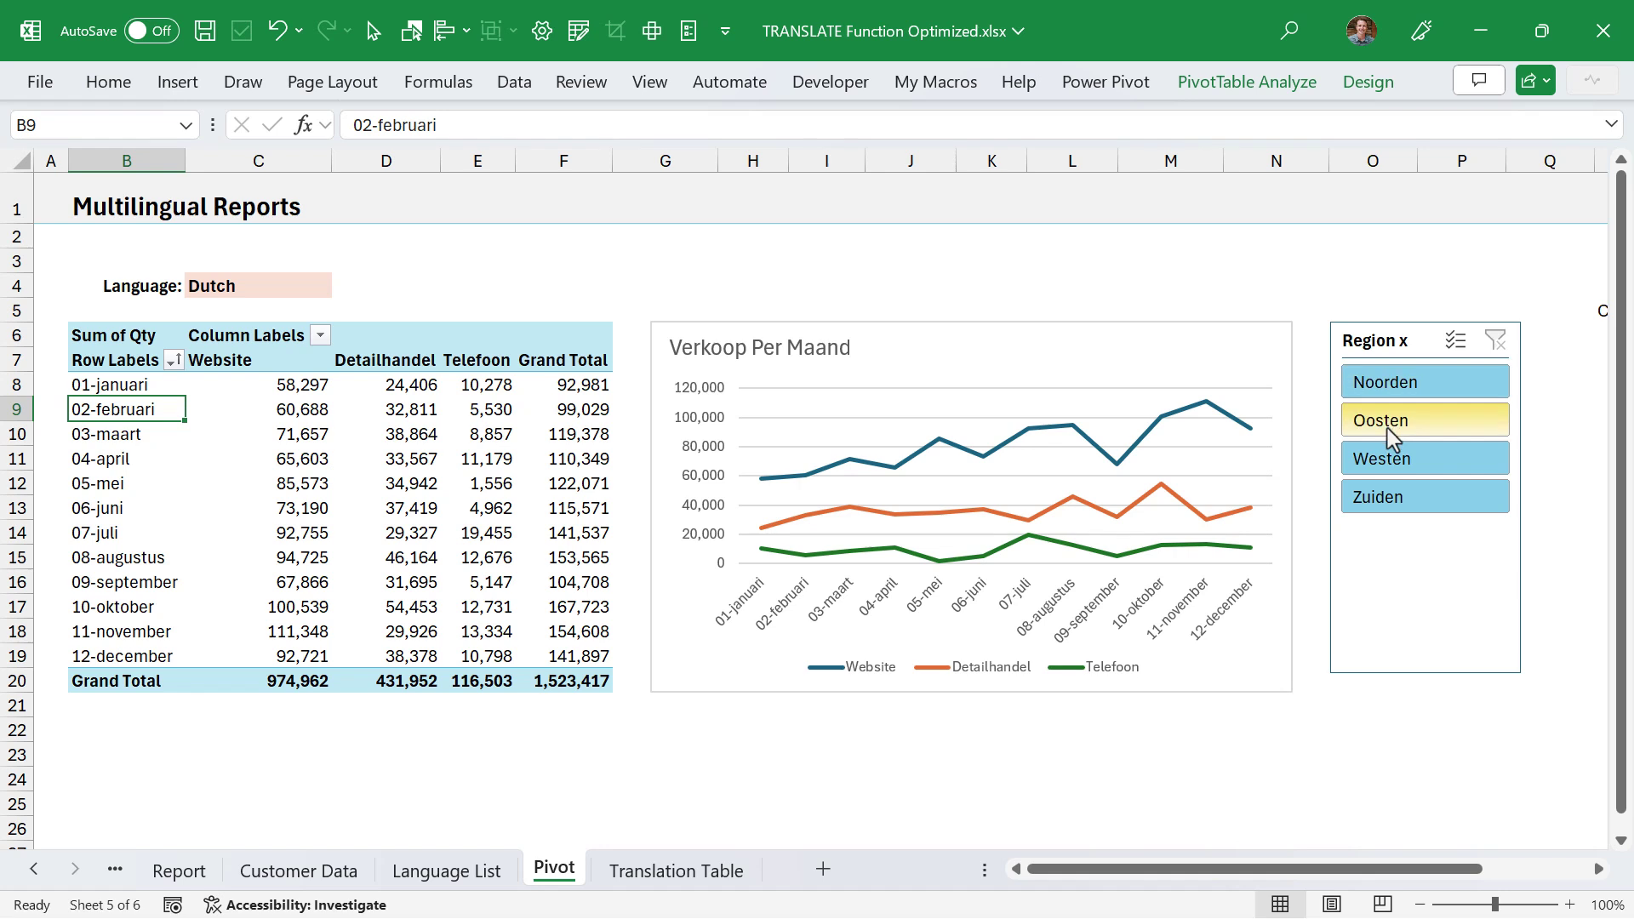
Step: Copy the en values B2:B17 from the Translation Table into Bing Microsoft Translator for Italian translation and select the text there
click(282, 282)
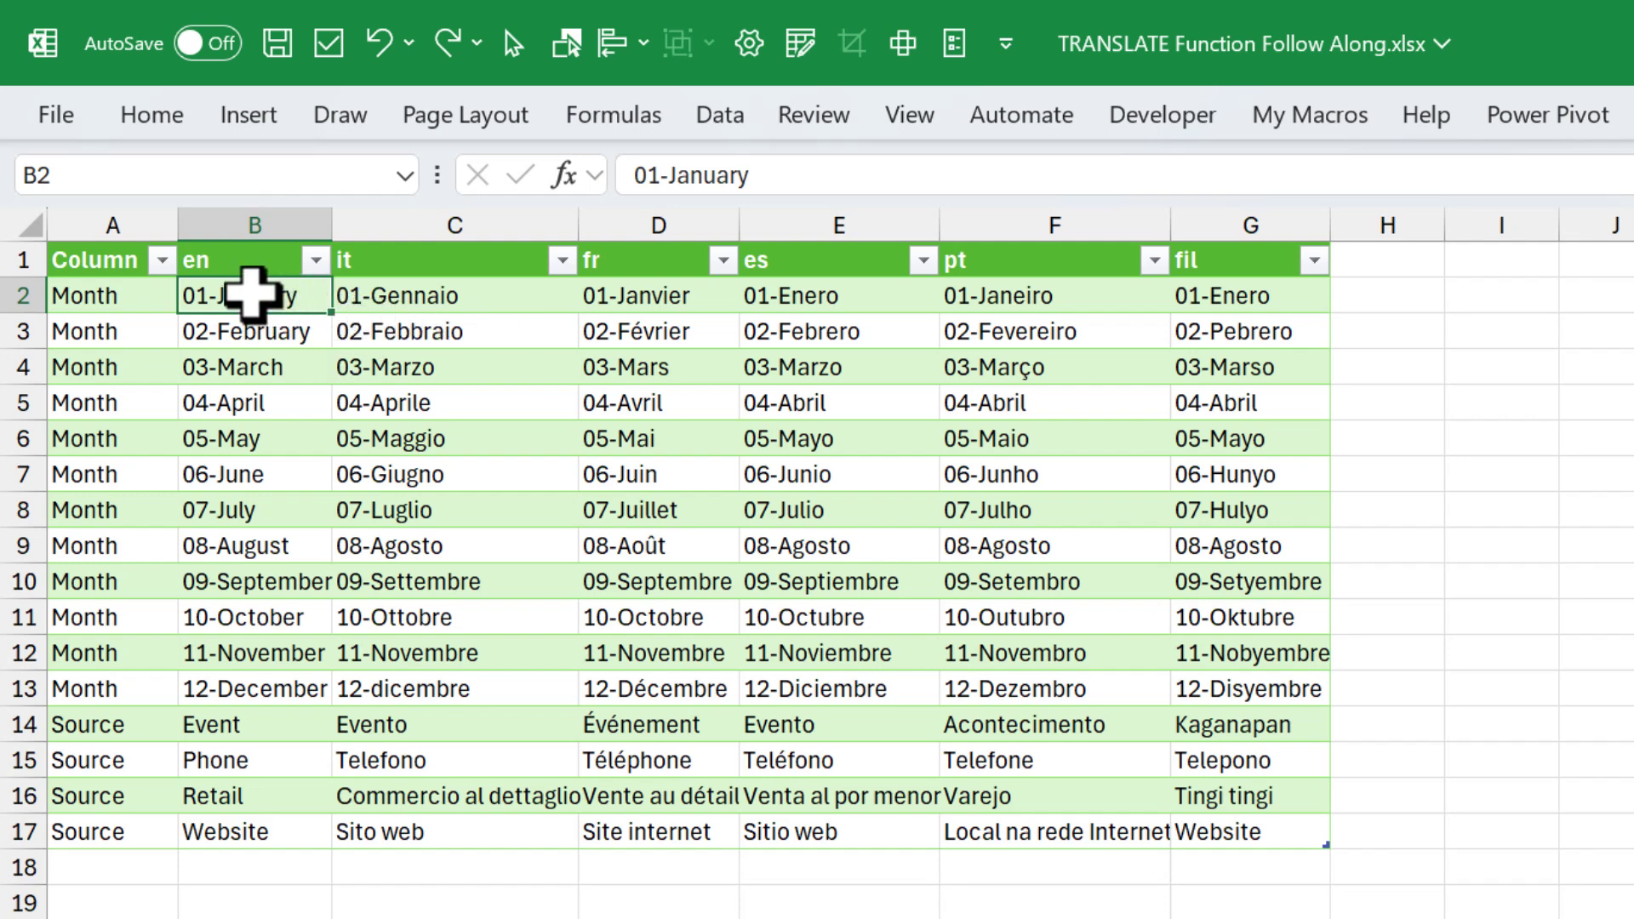
drag(248, 292, 219, 825)
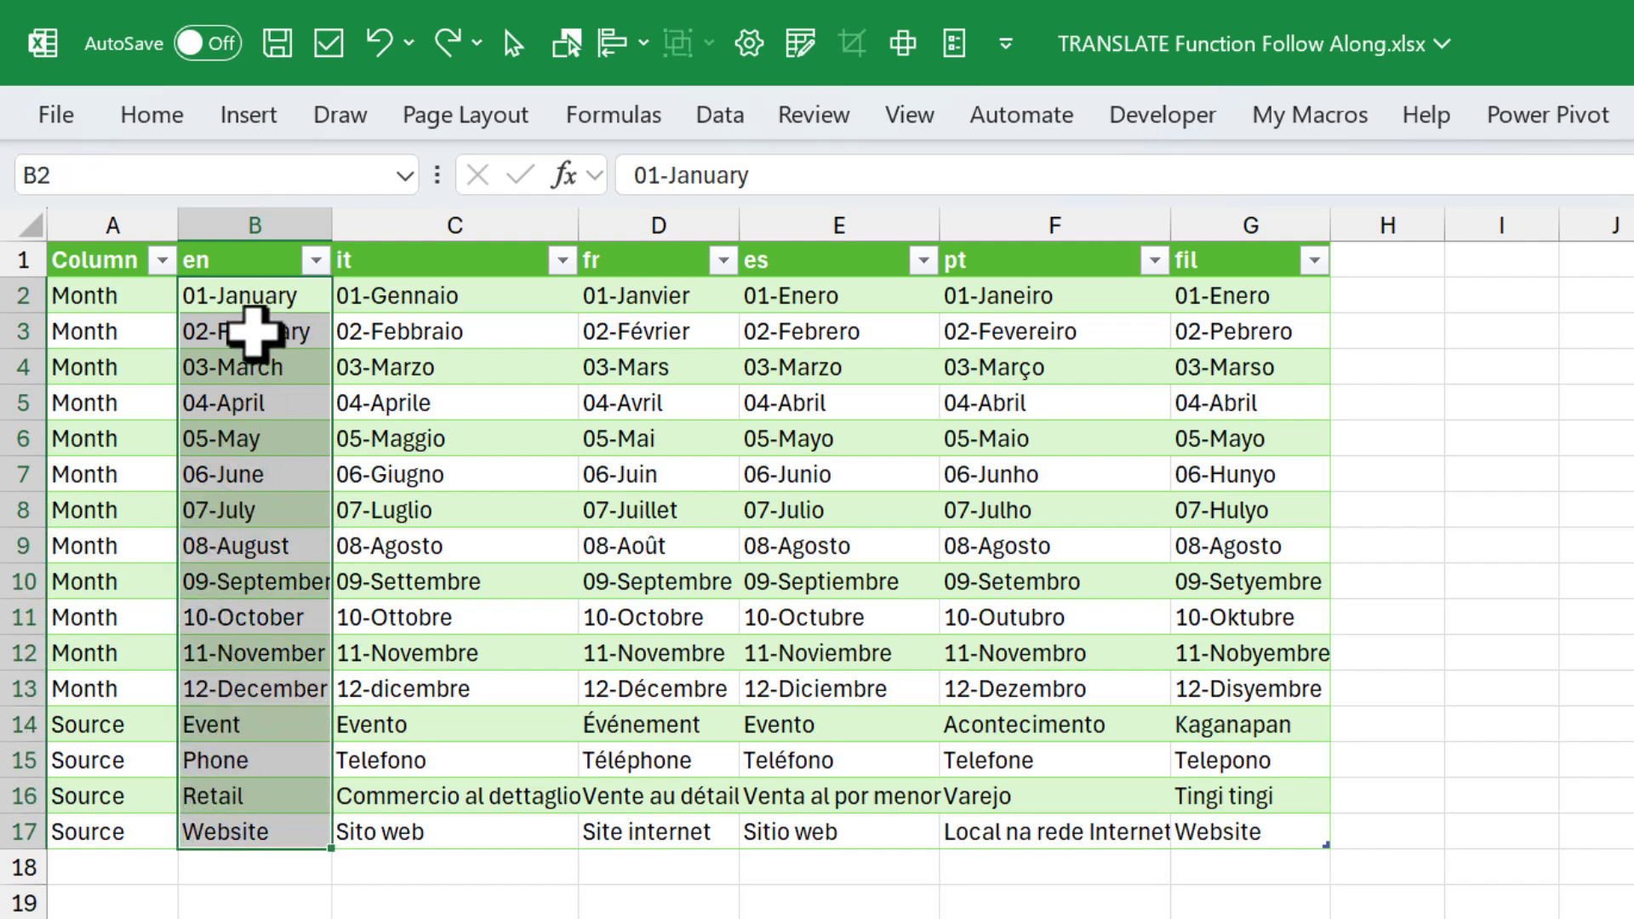
key(ctrl+c)
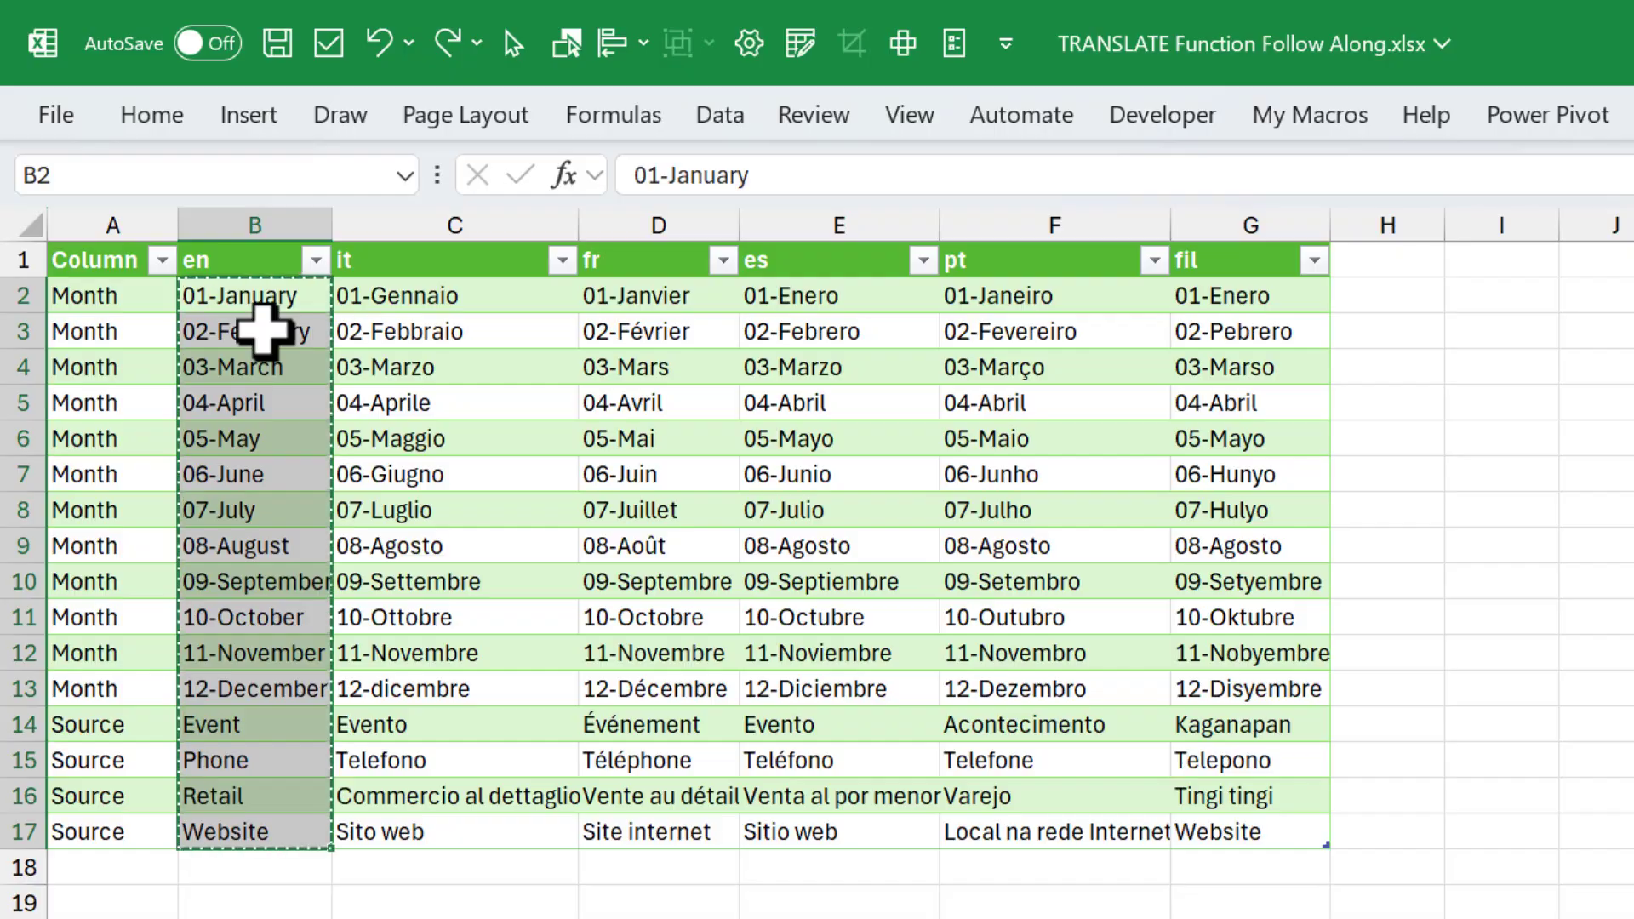
key(alt+Tab)
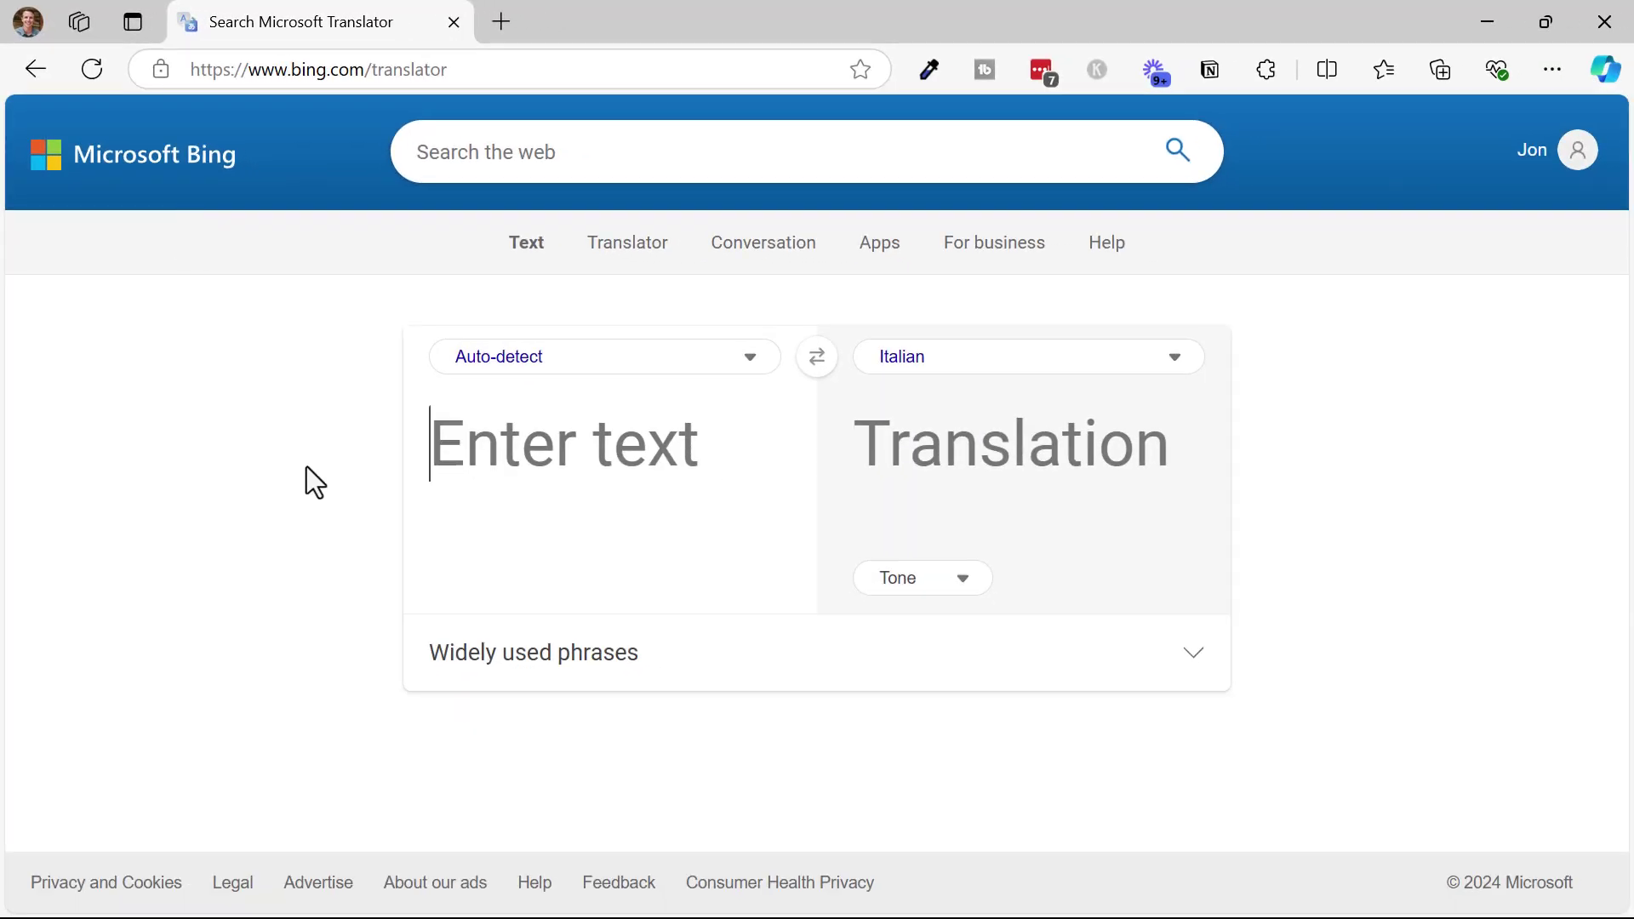
key(ctrl+v)
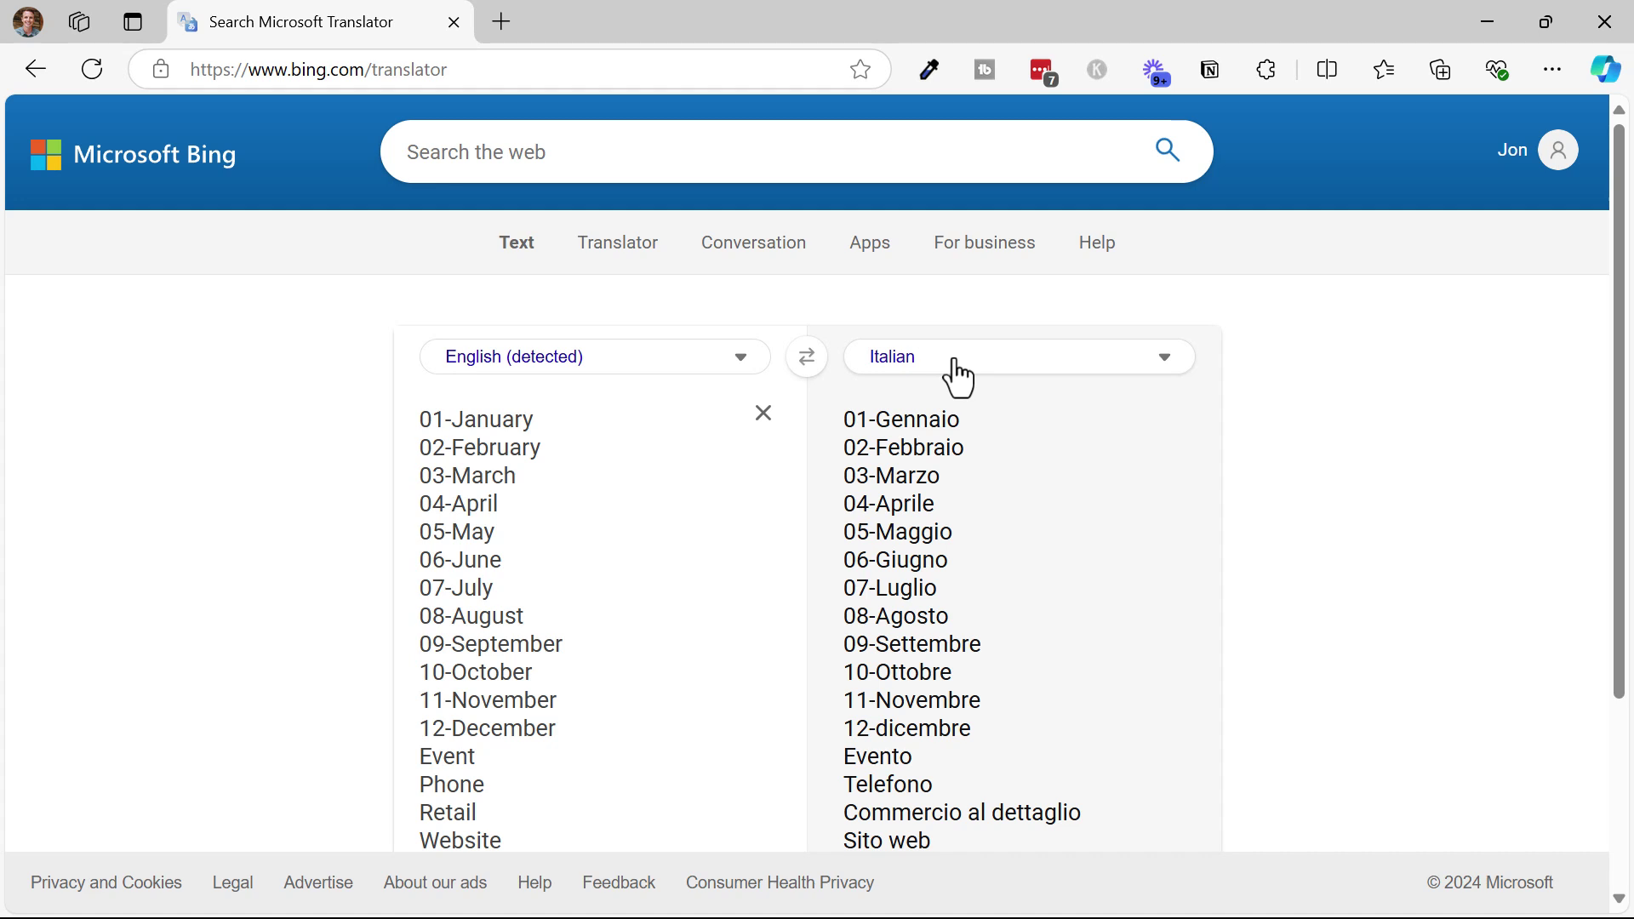
key(ctrl+a)
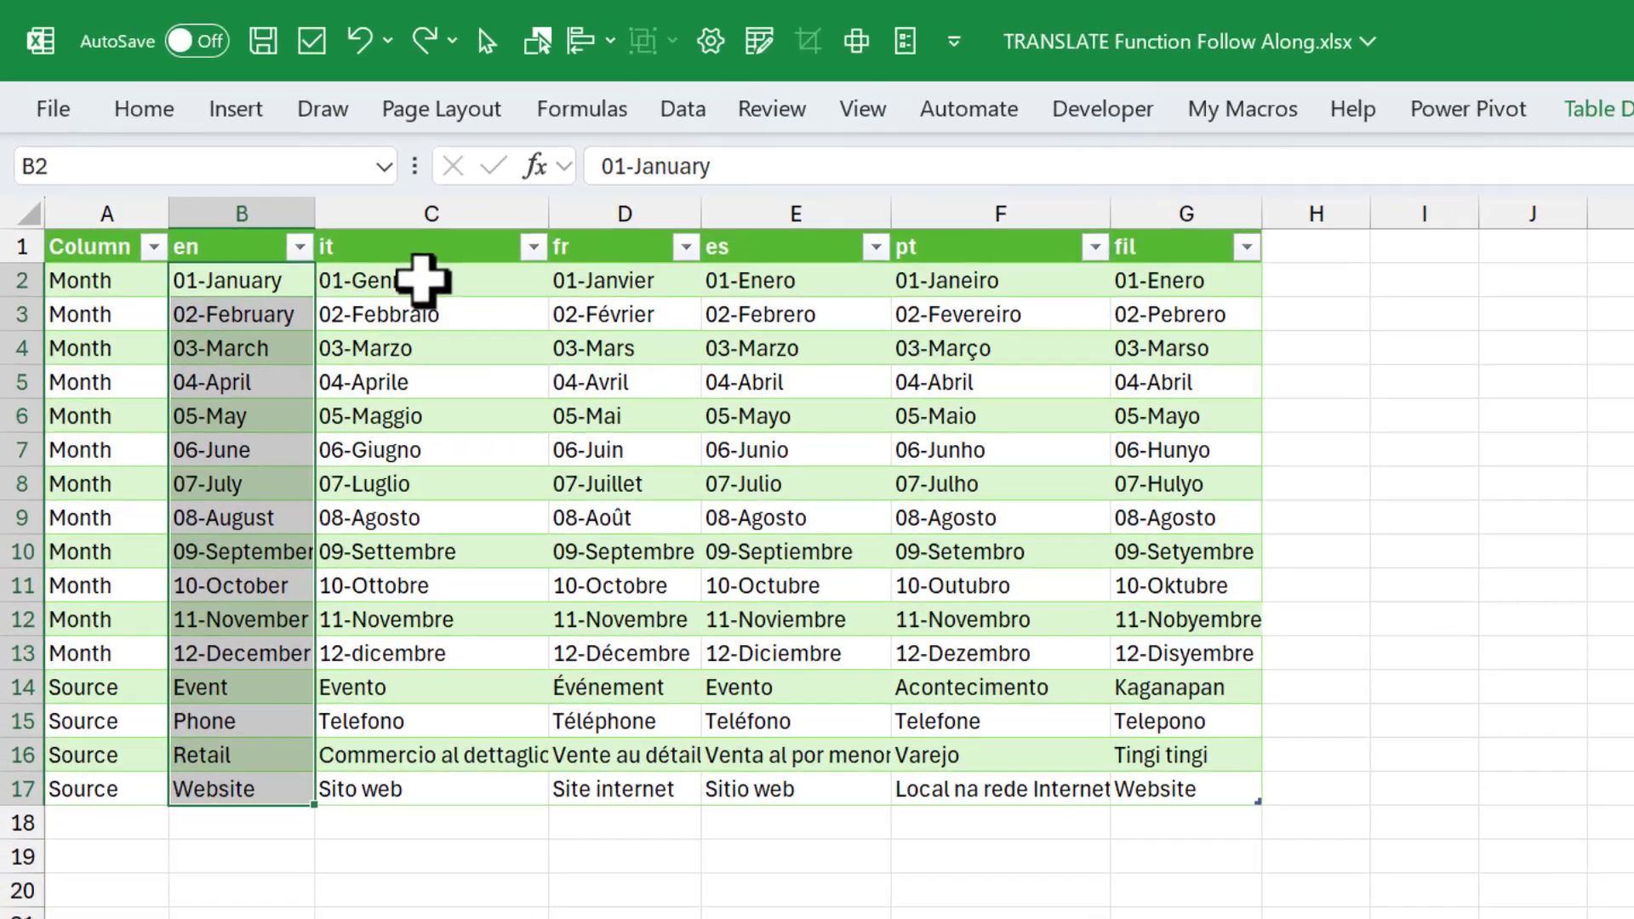
Step: Replace the TRANSLATE formulas in the it column, C2:C17, with their values and check the Source x formula in I6 of Customer Data
click(317, 208)
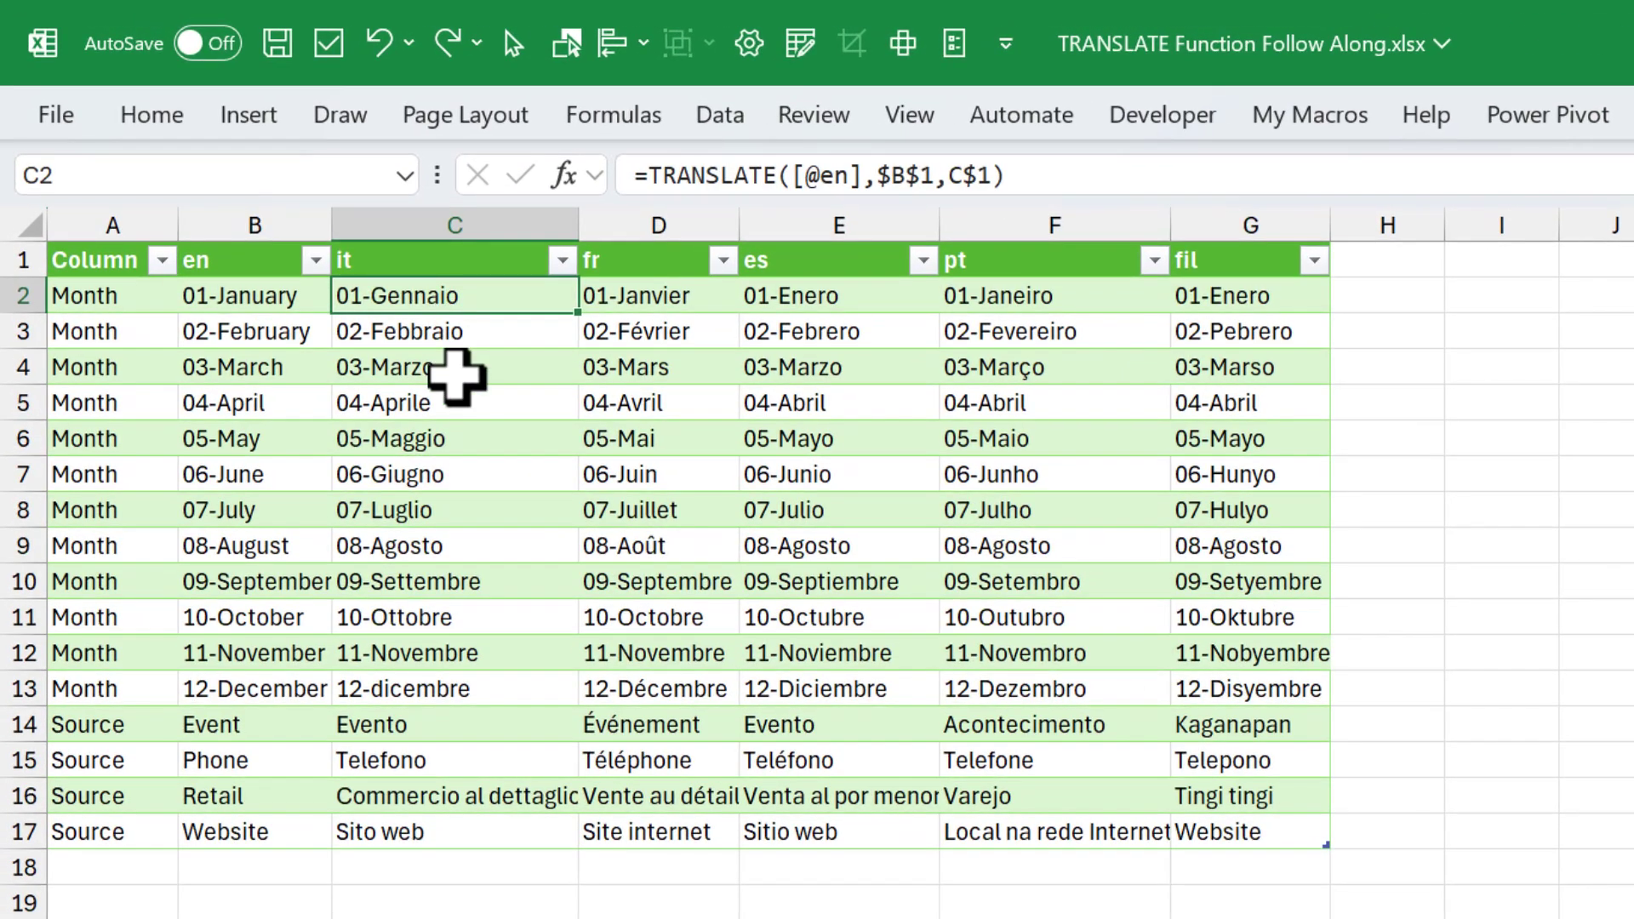
key(ctrl+shift+Down)
key(ctrl+c)
key(ctrl+shift+v)
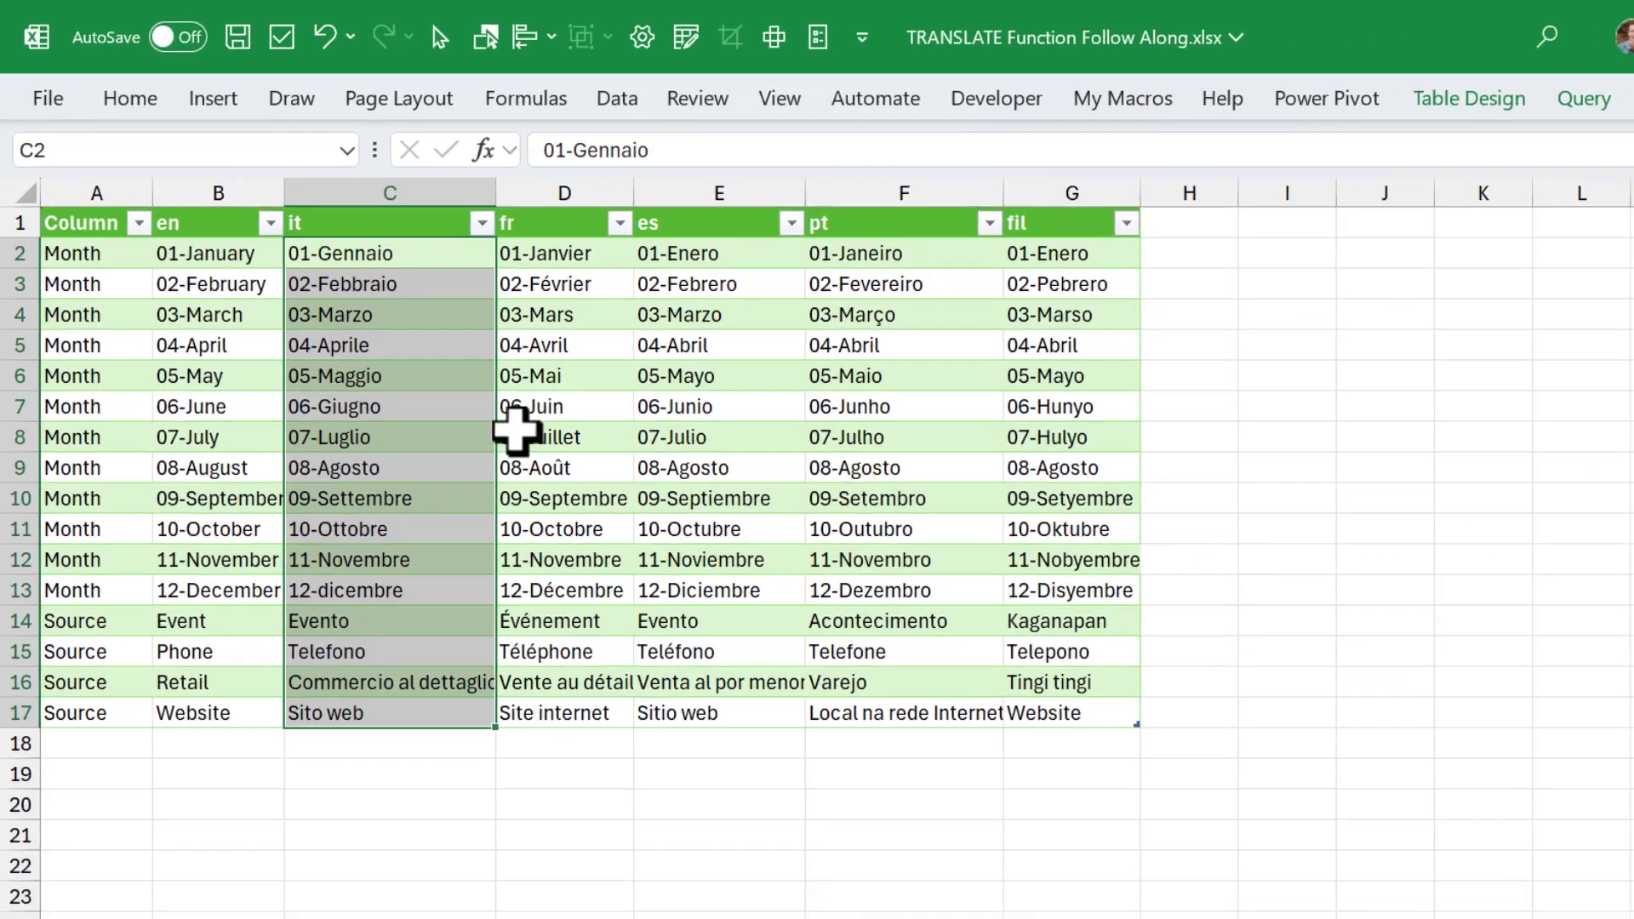
click(527, 874)
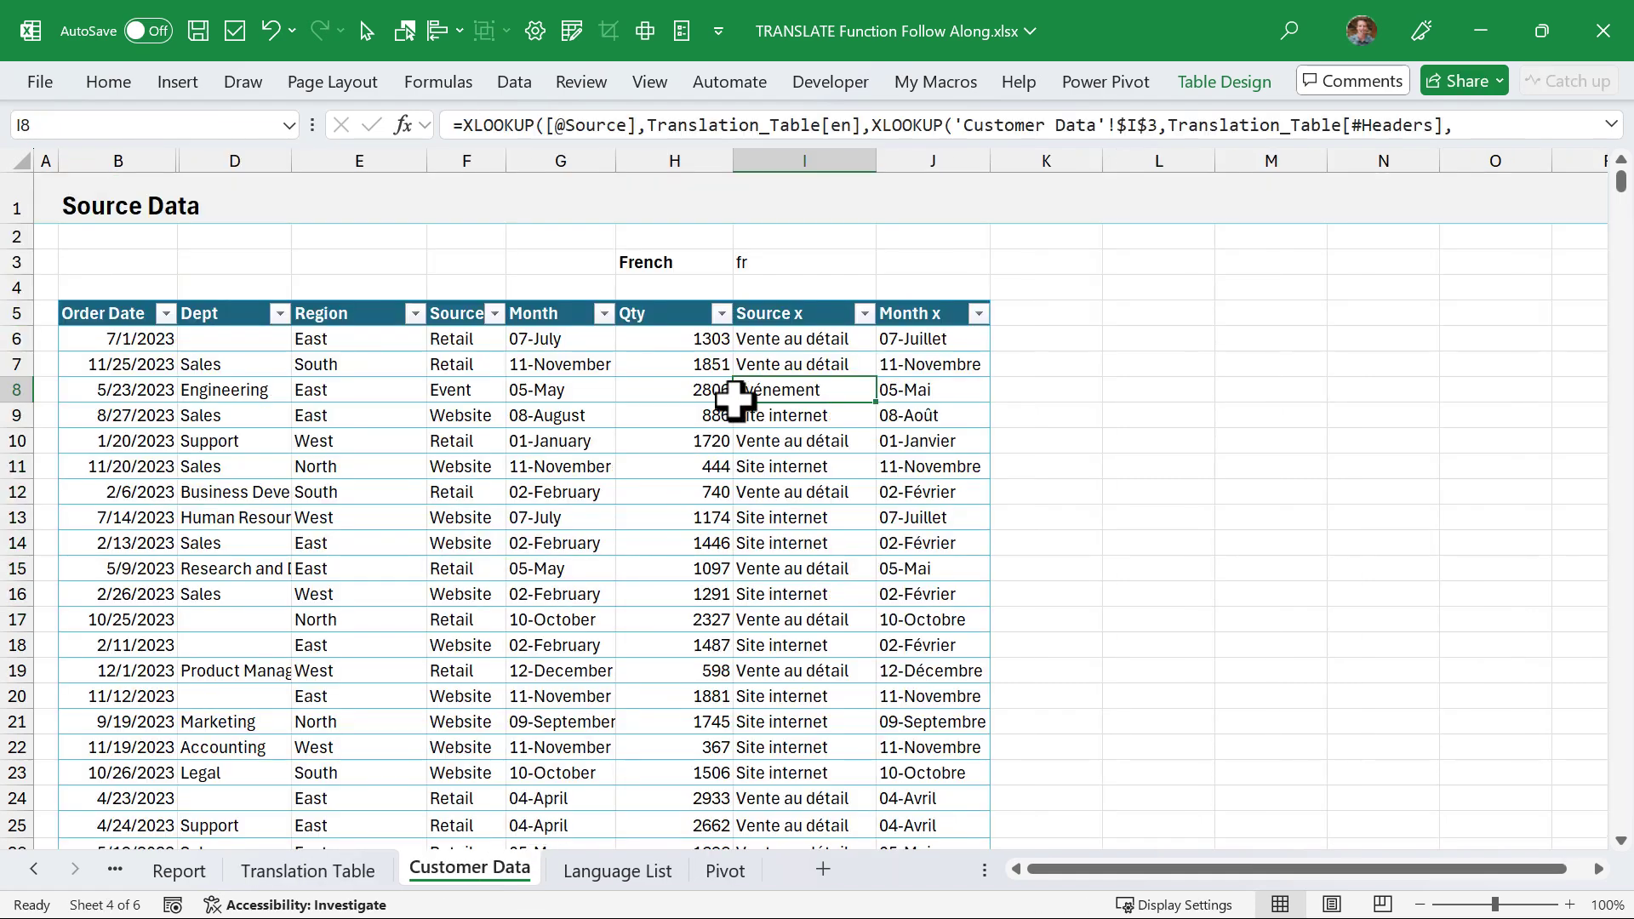
click(748, 338)
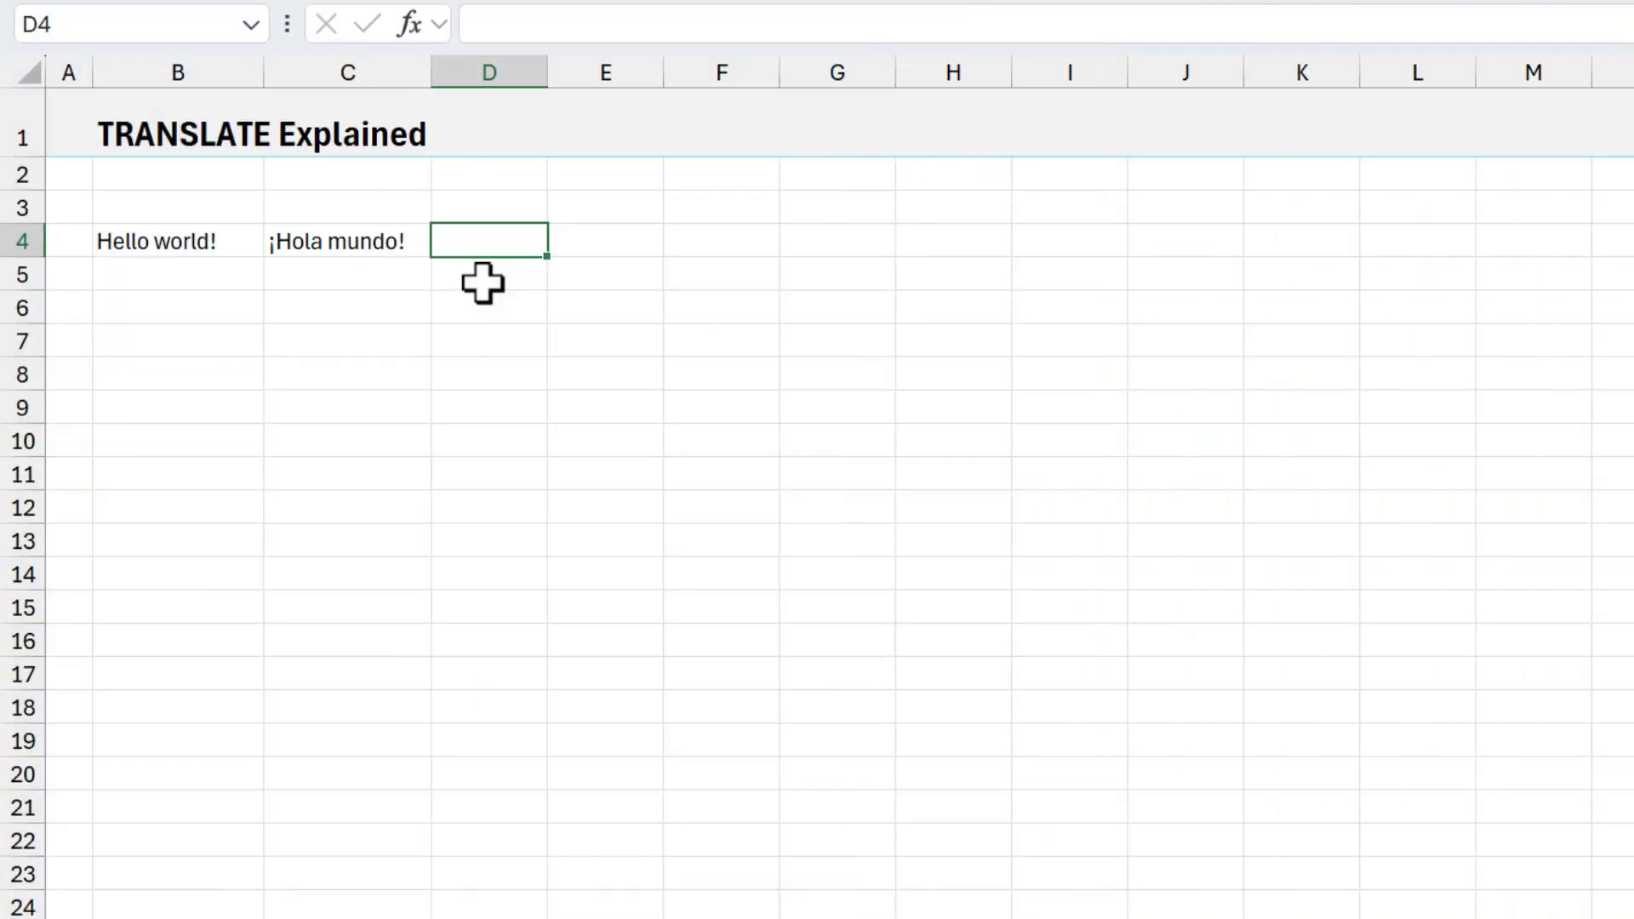
Step: Enter =DETECTLANGUAGE(C4) in D4 of TRANSLATE Explained to detect the language of the Spanish greeting, and check the result
text(=de)
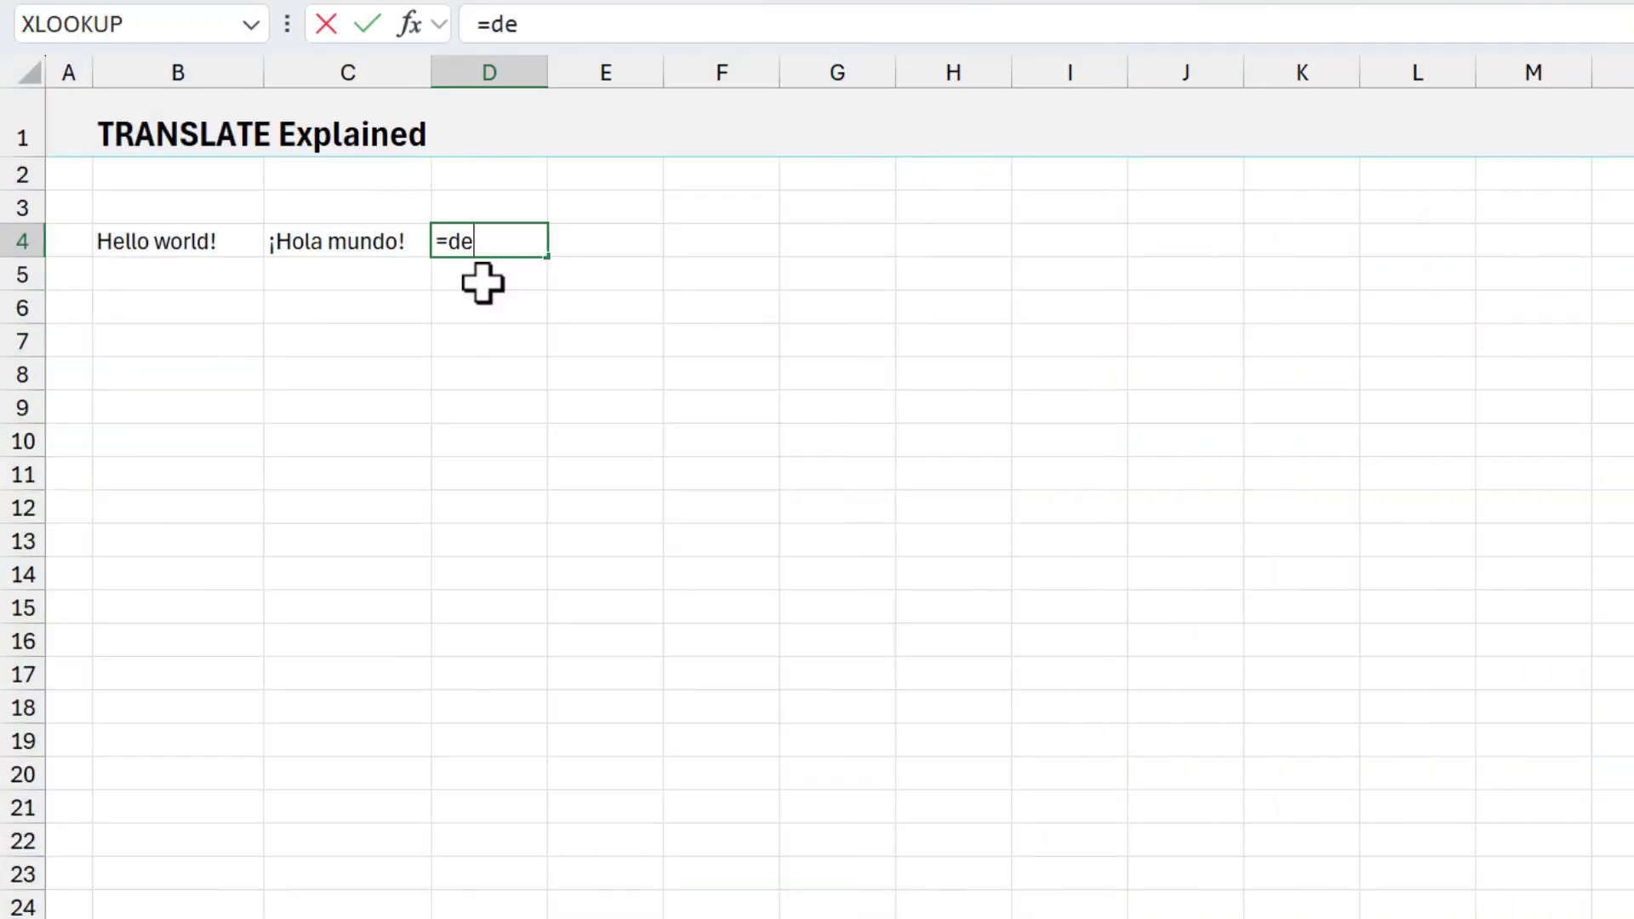
text(te)
key(Tab)
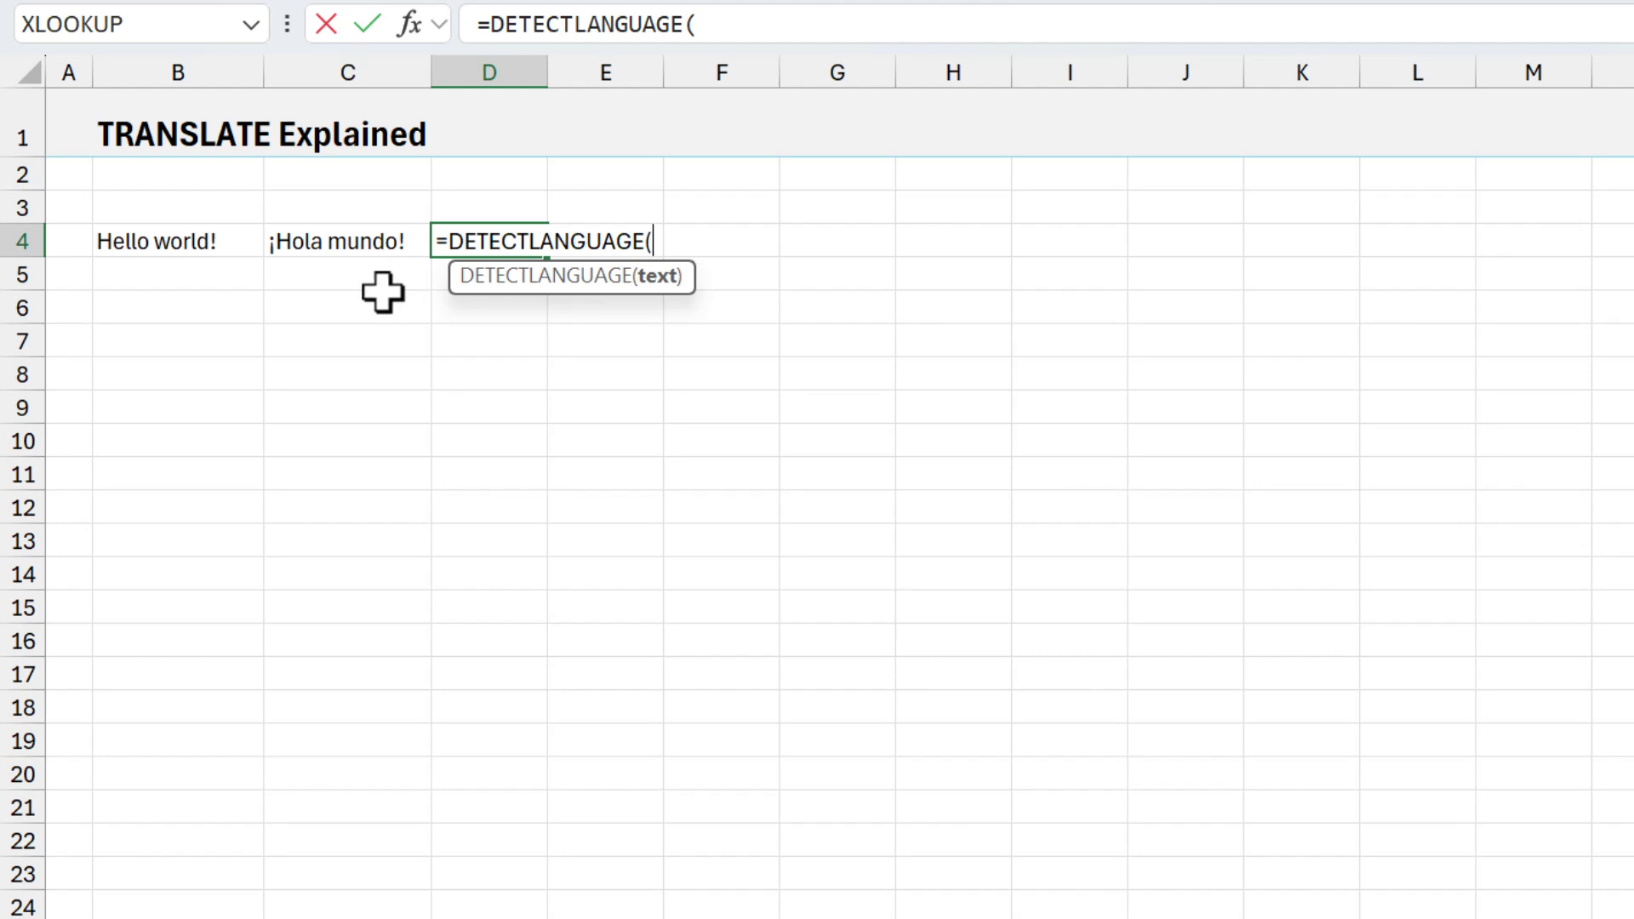
click(361, 255)
key(Return)
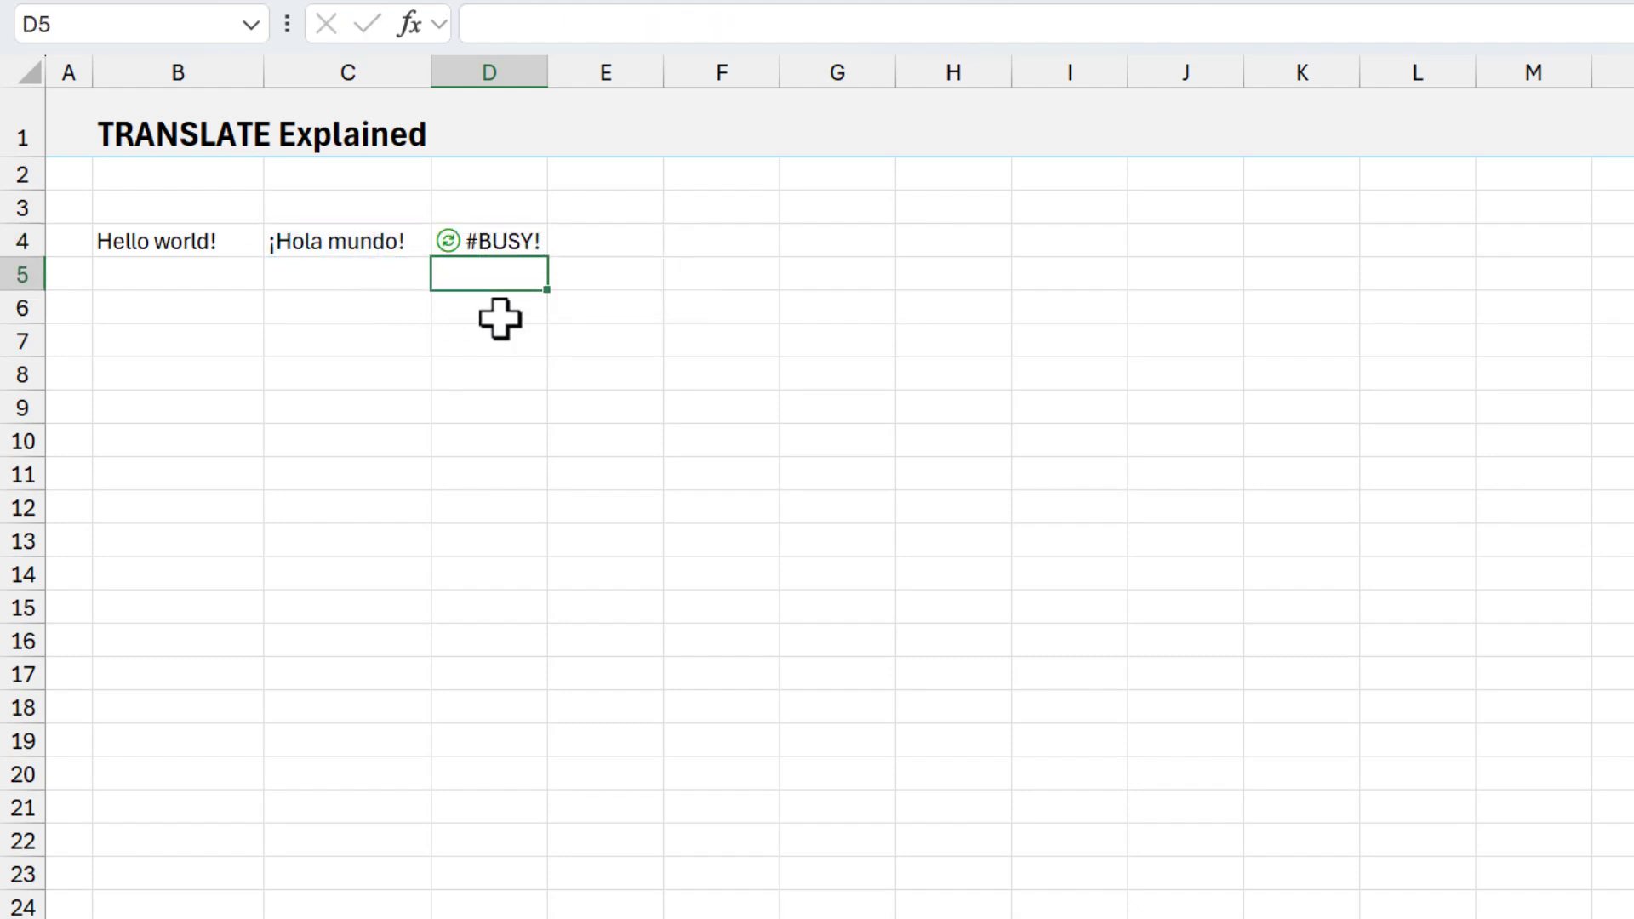
click(490, 239)
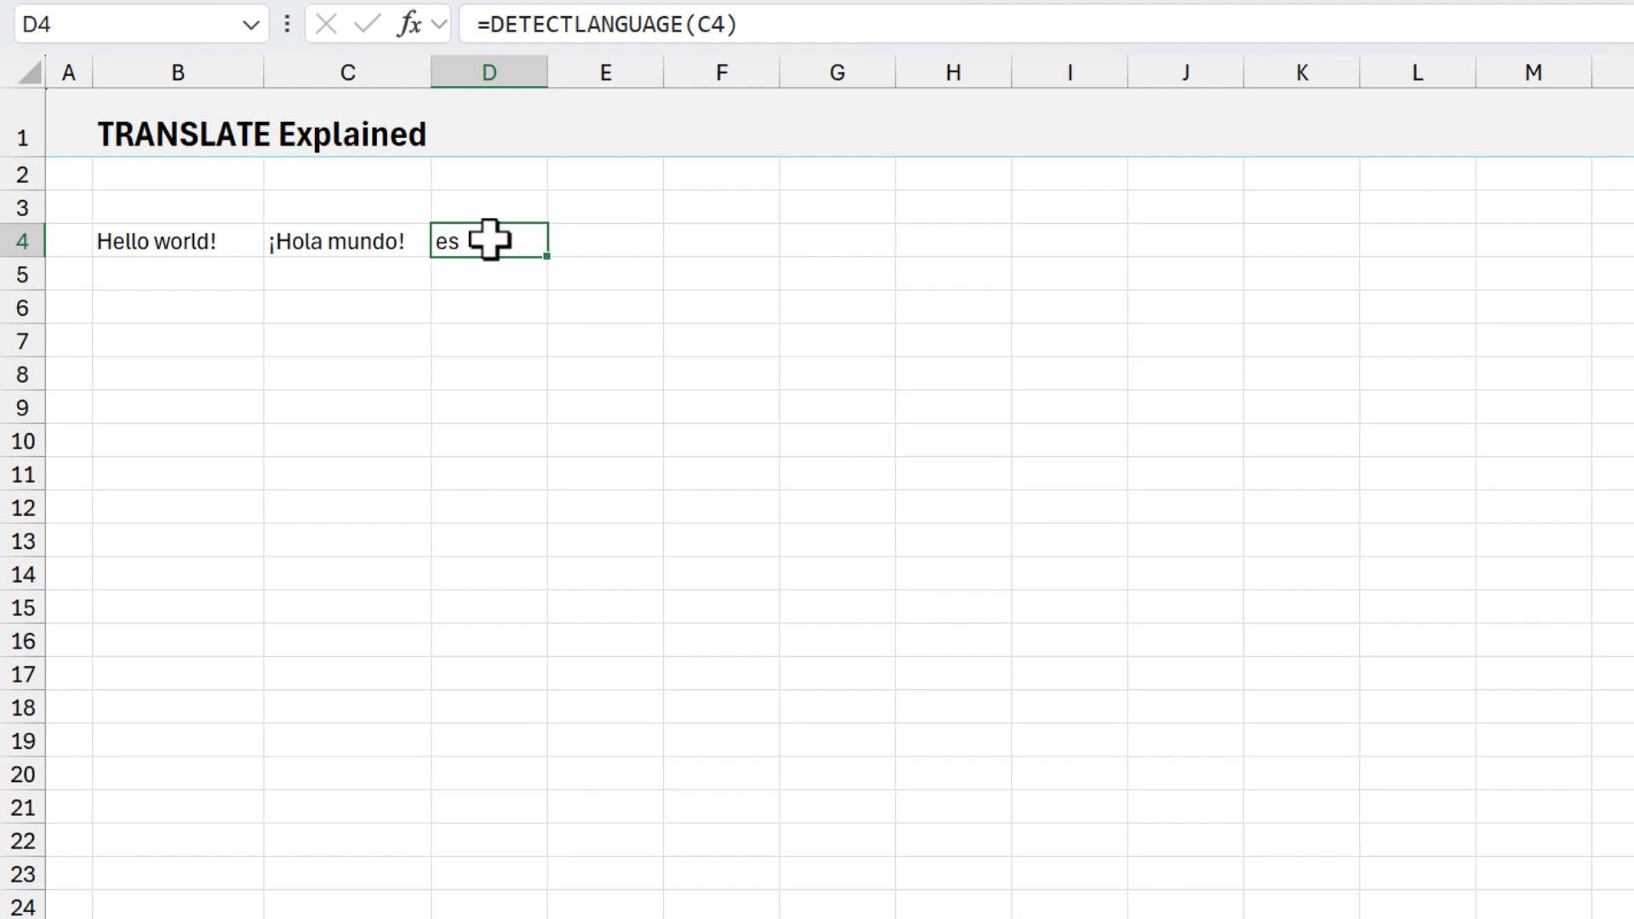
click(486, 270)
text(=tr)
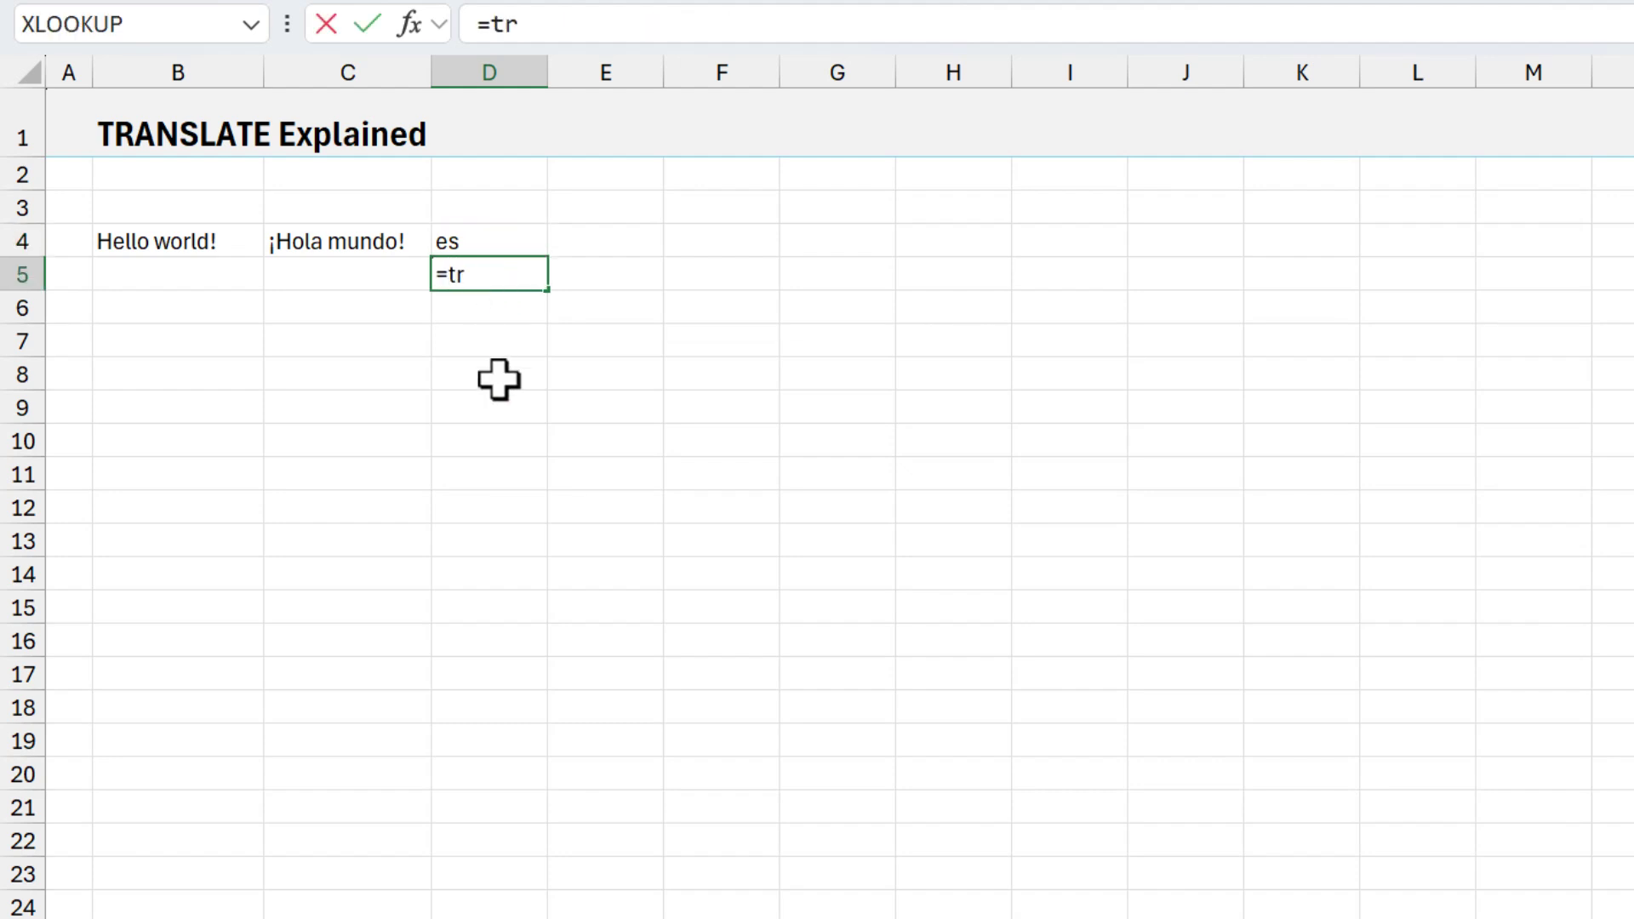
text(a)
key(Tab)
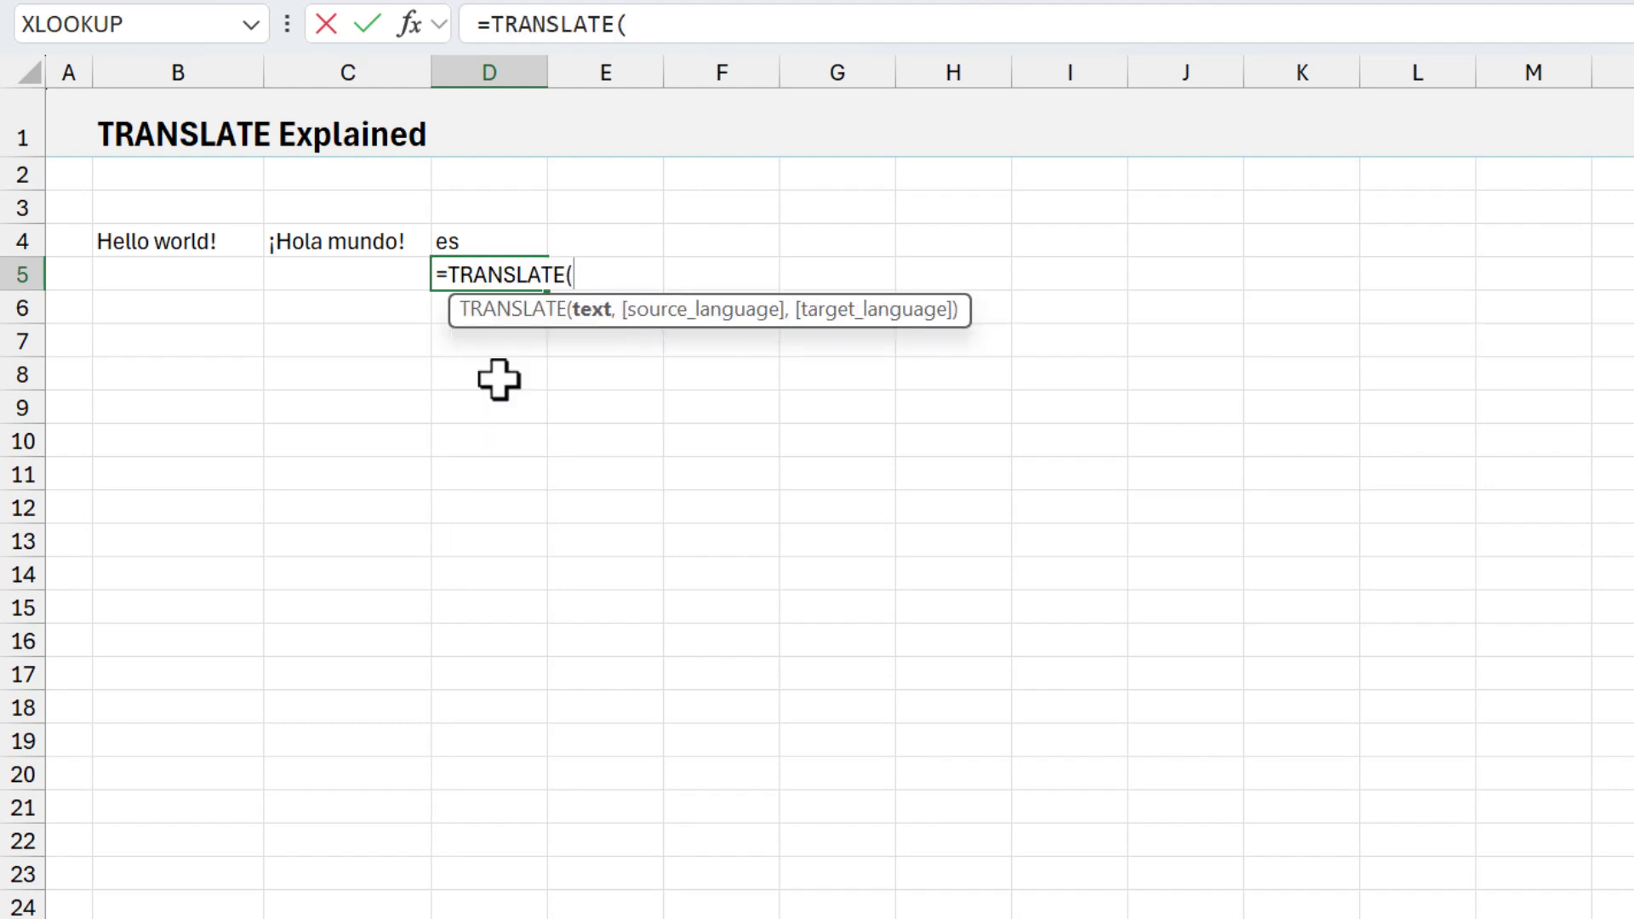
text(,)
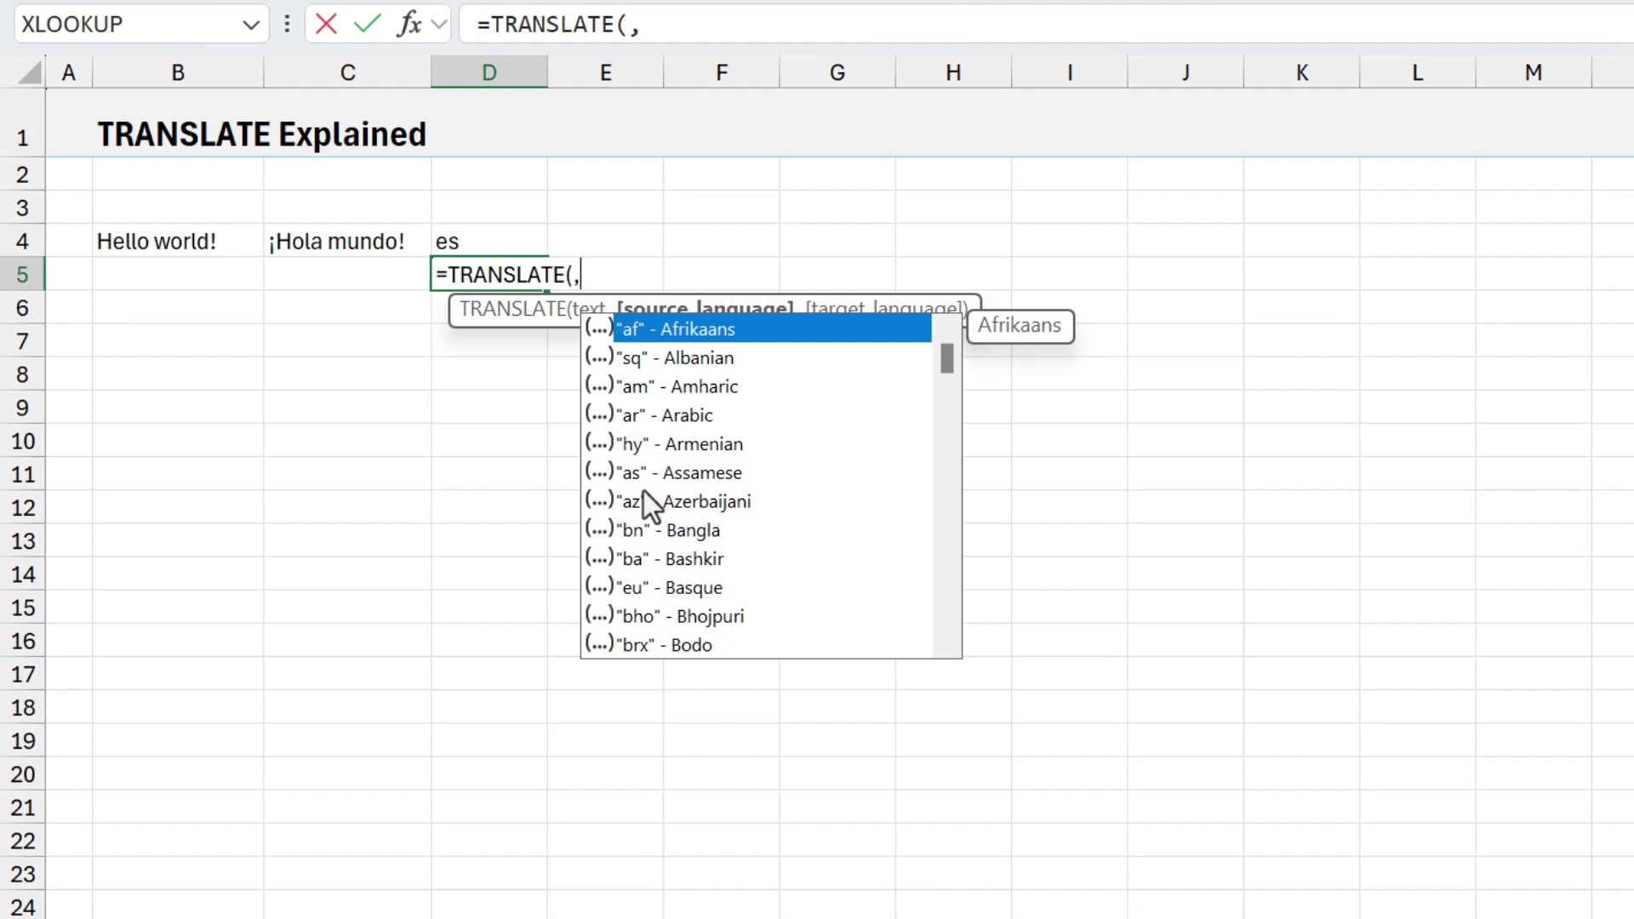
key(Escape)
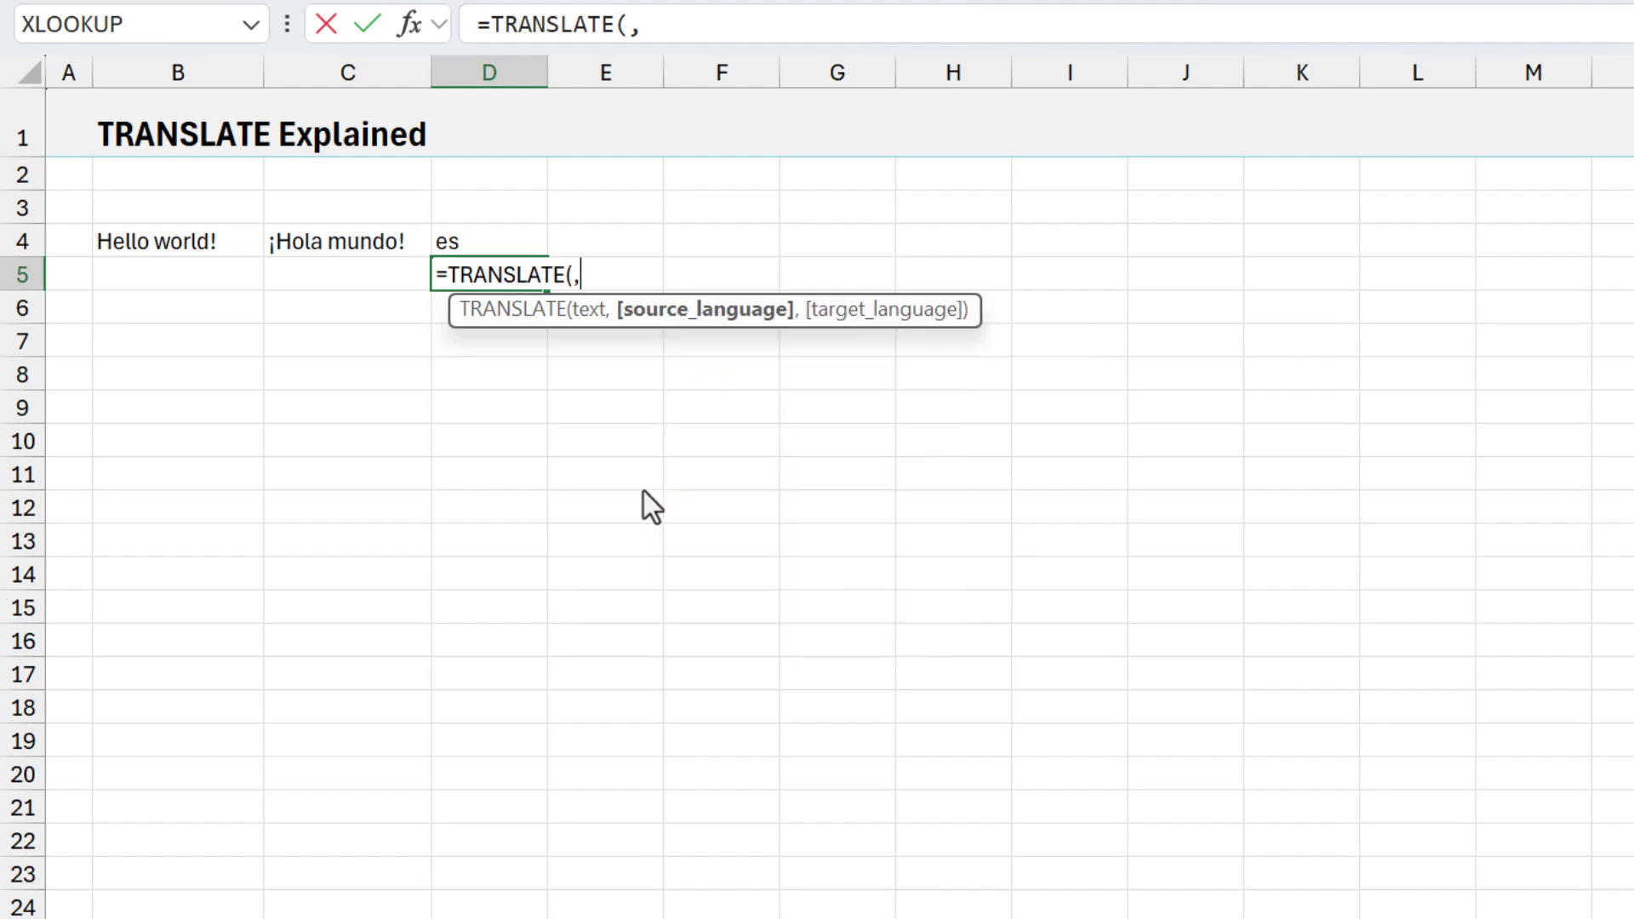
key(Escape)
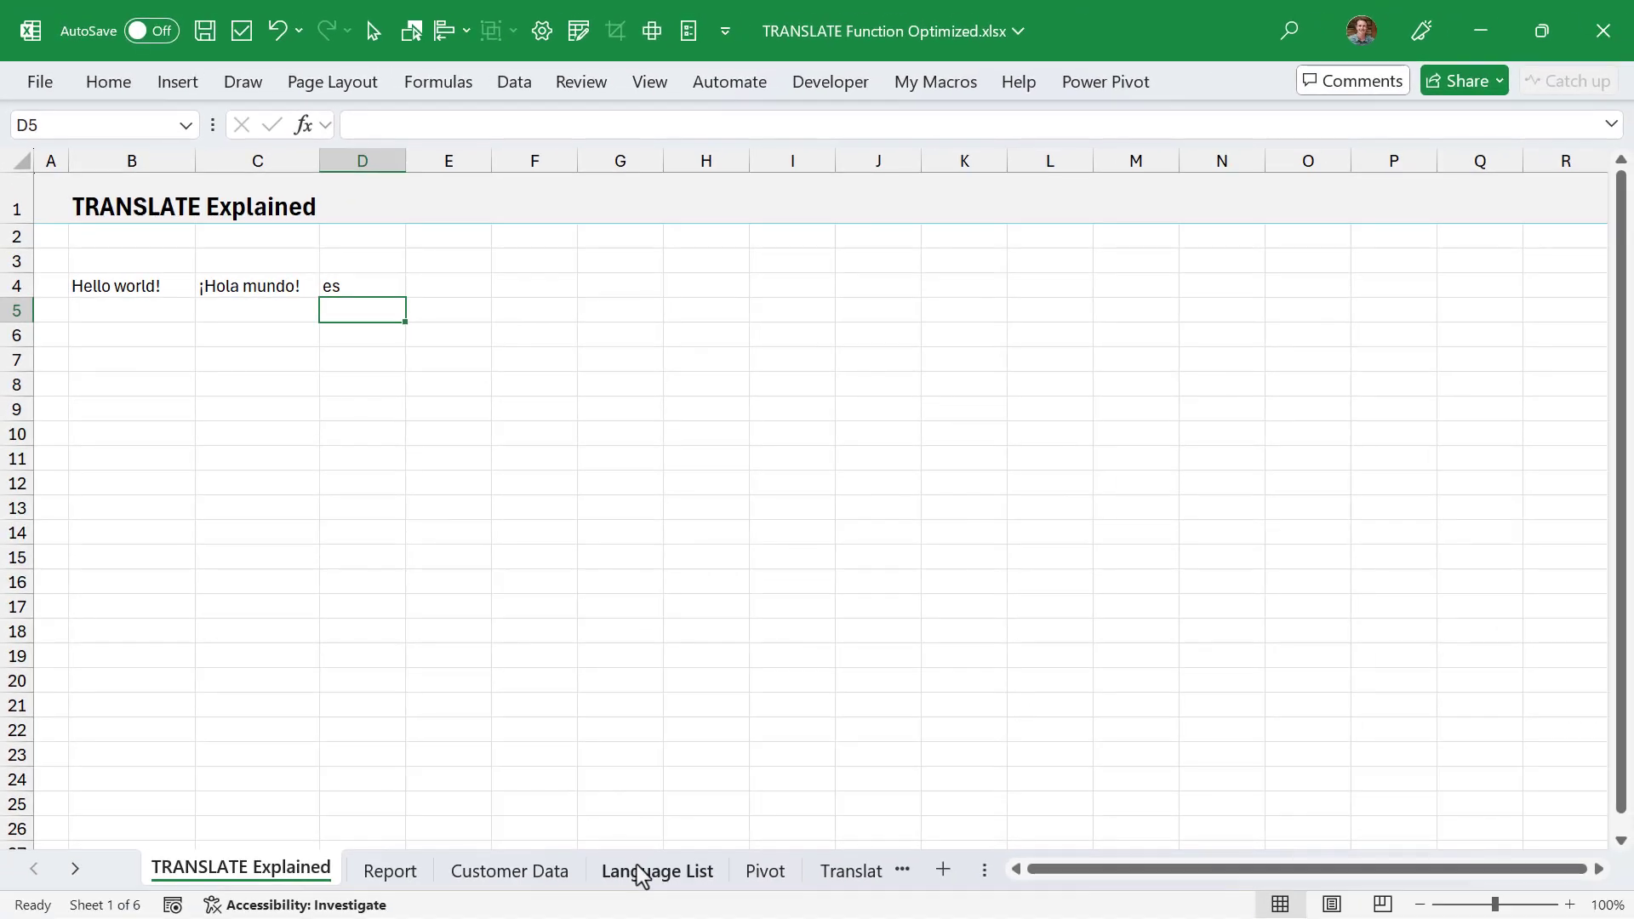
Step: Sort the table on the Language List sheet by Code in ascending order
click(645, 874)
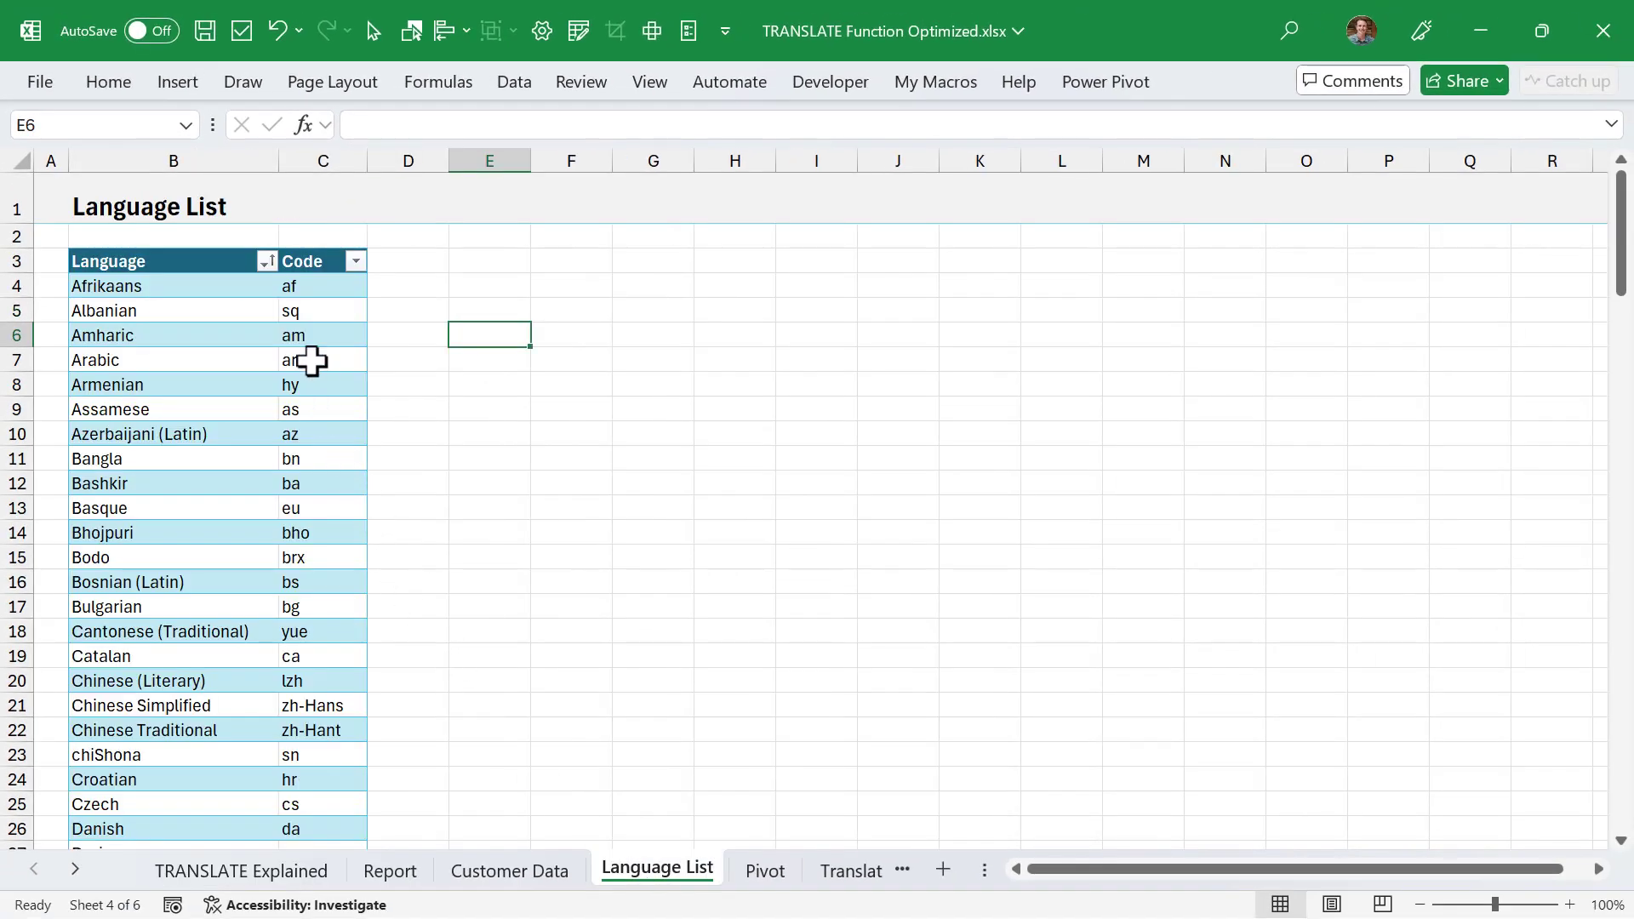
key(ctrl+f)
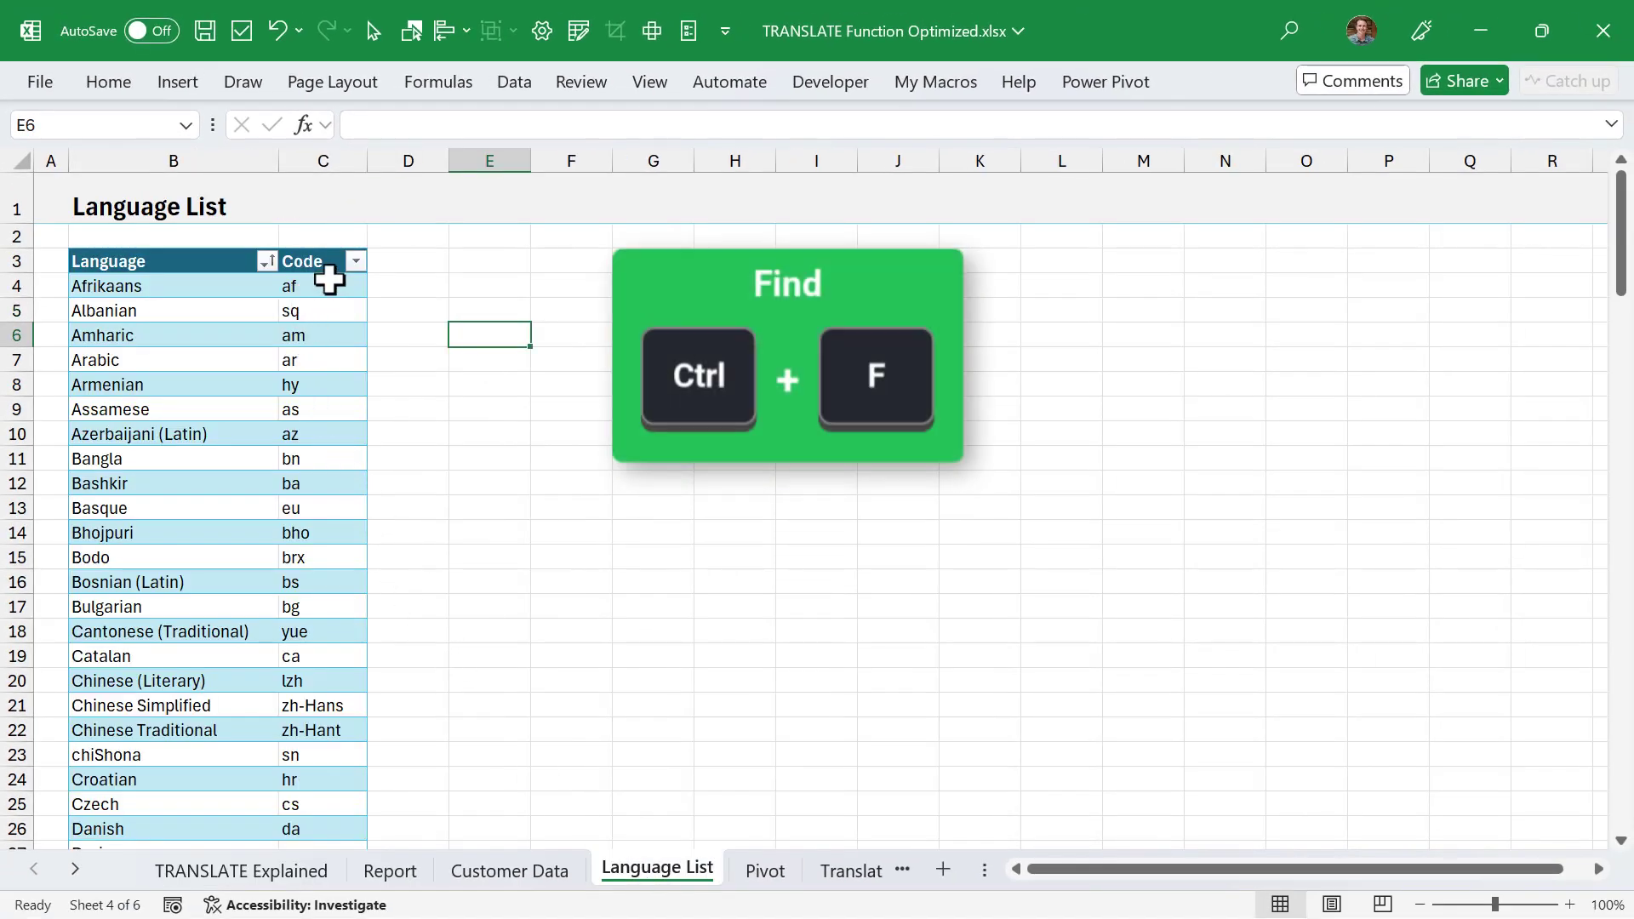
click(356, 261)
key(Escape)
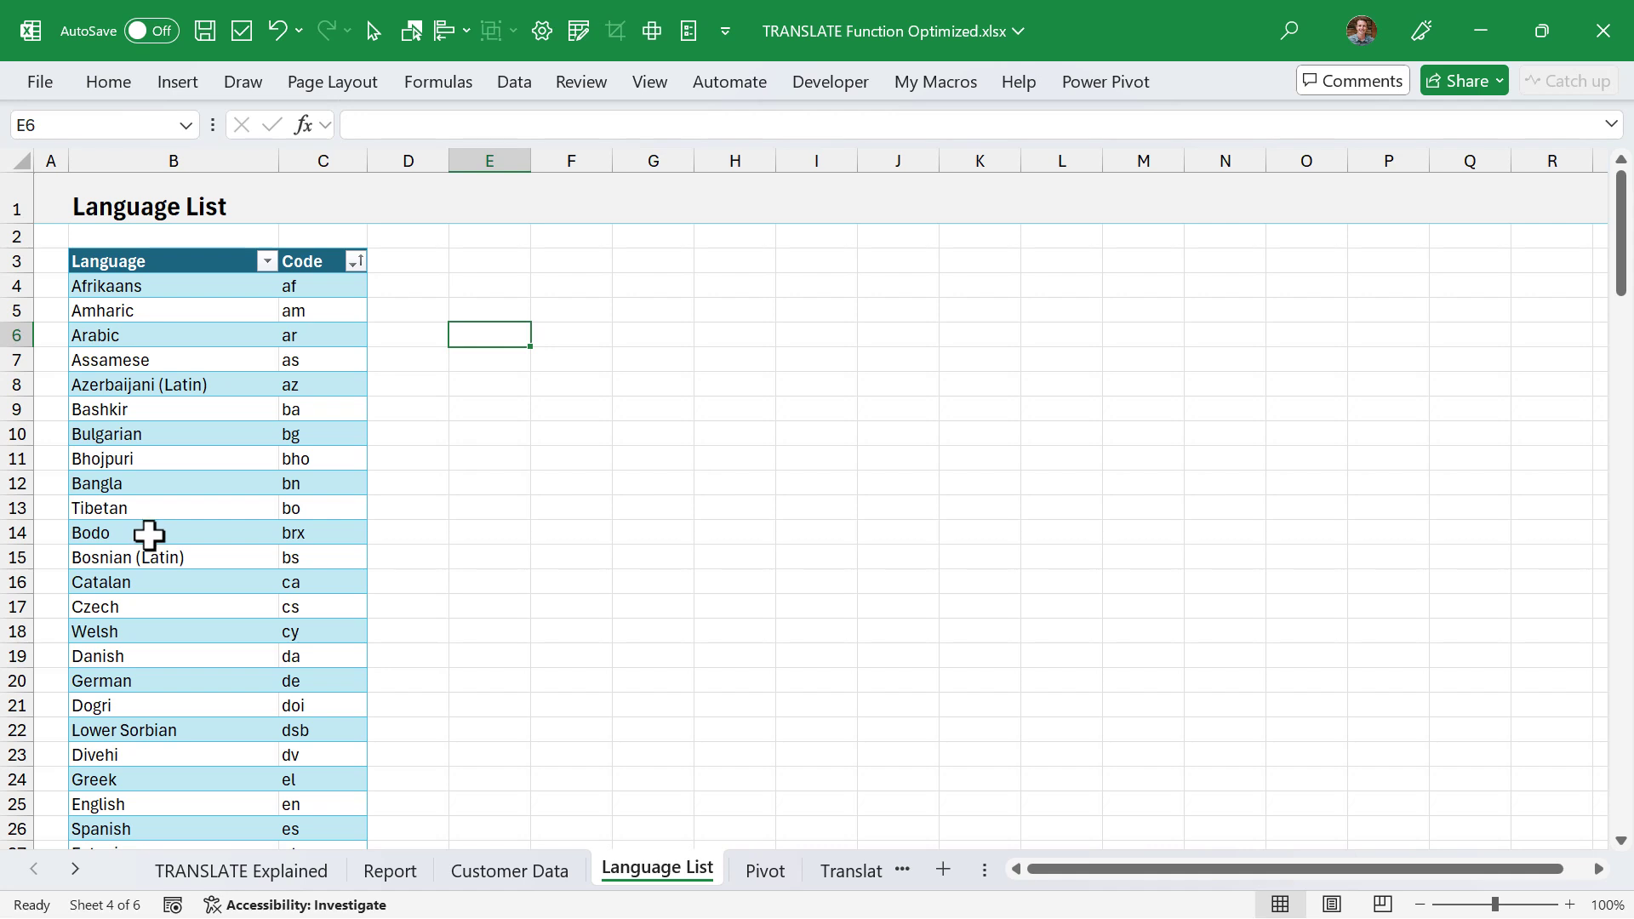
Step: Return to the TRANSLATE Explained sheet and open the DETECTLANGUAGE formula in D4 for editing
click(240, 870)
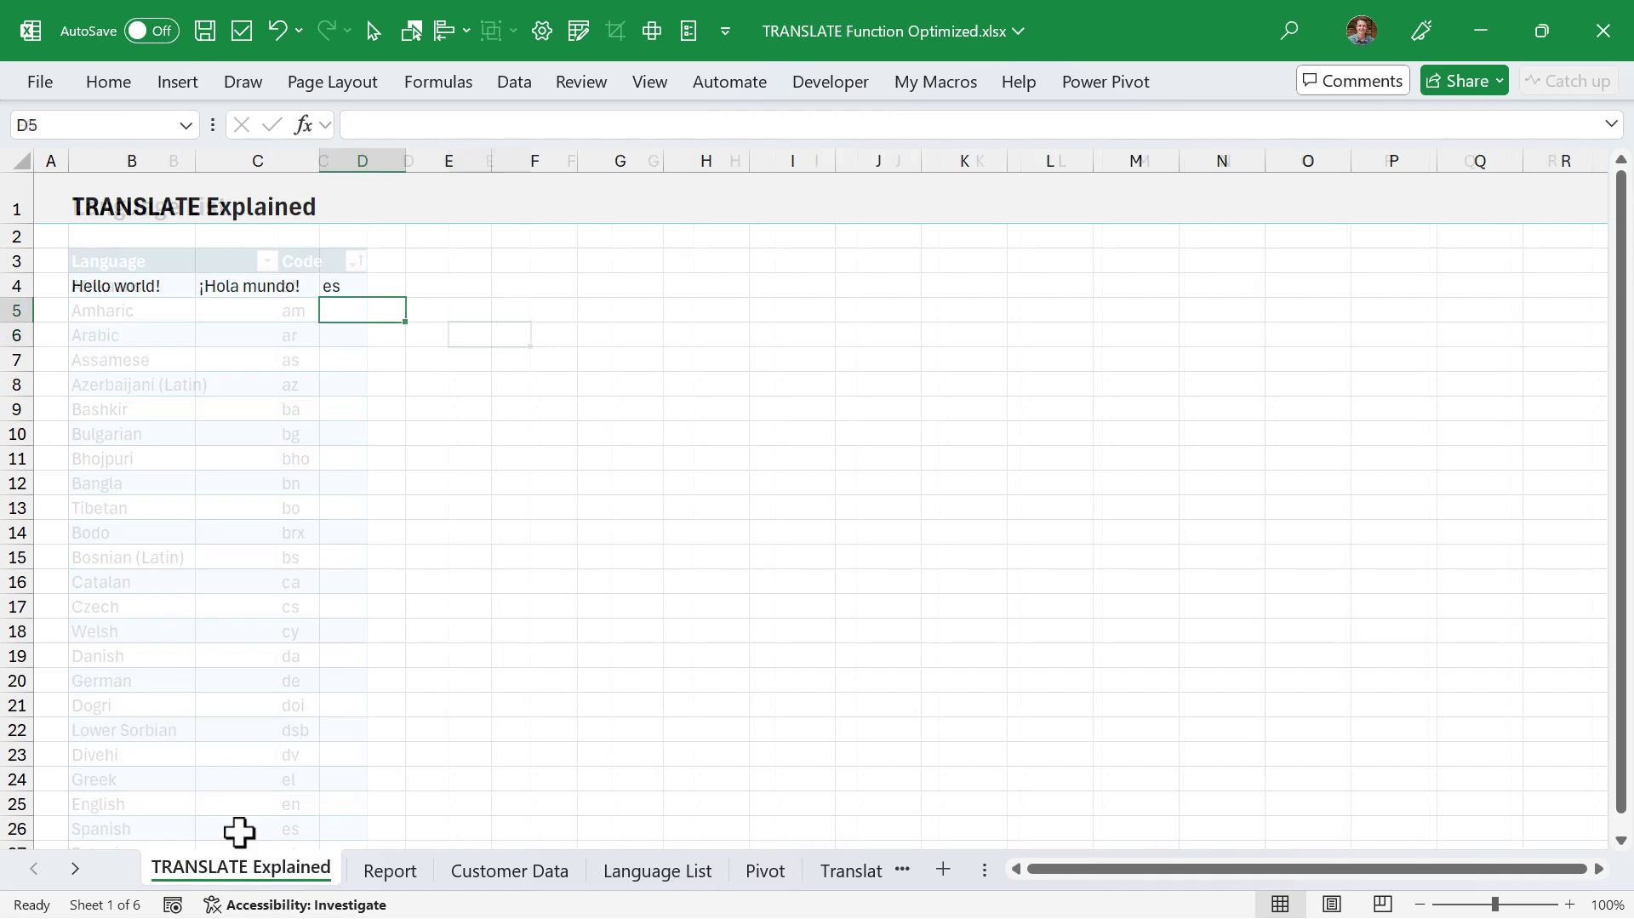
click(372, 283)
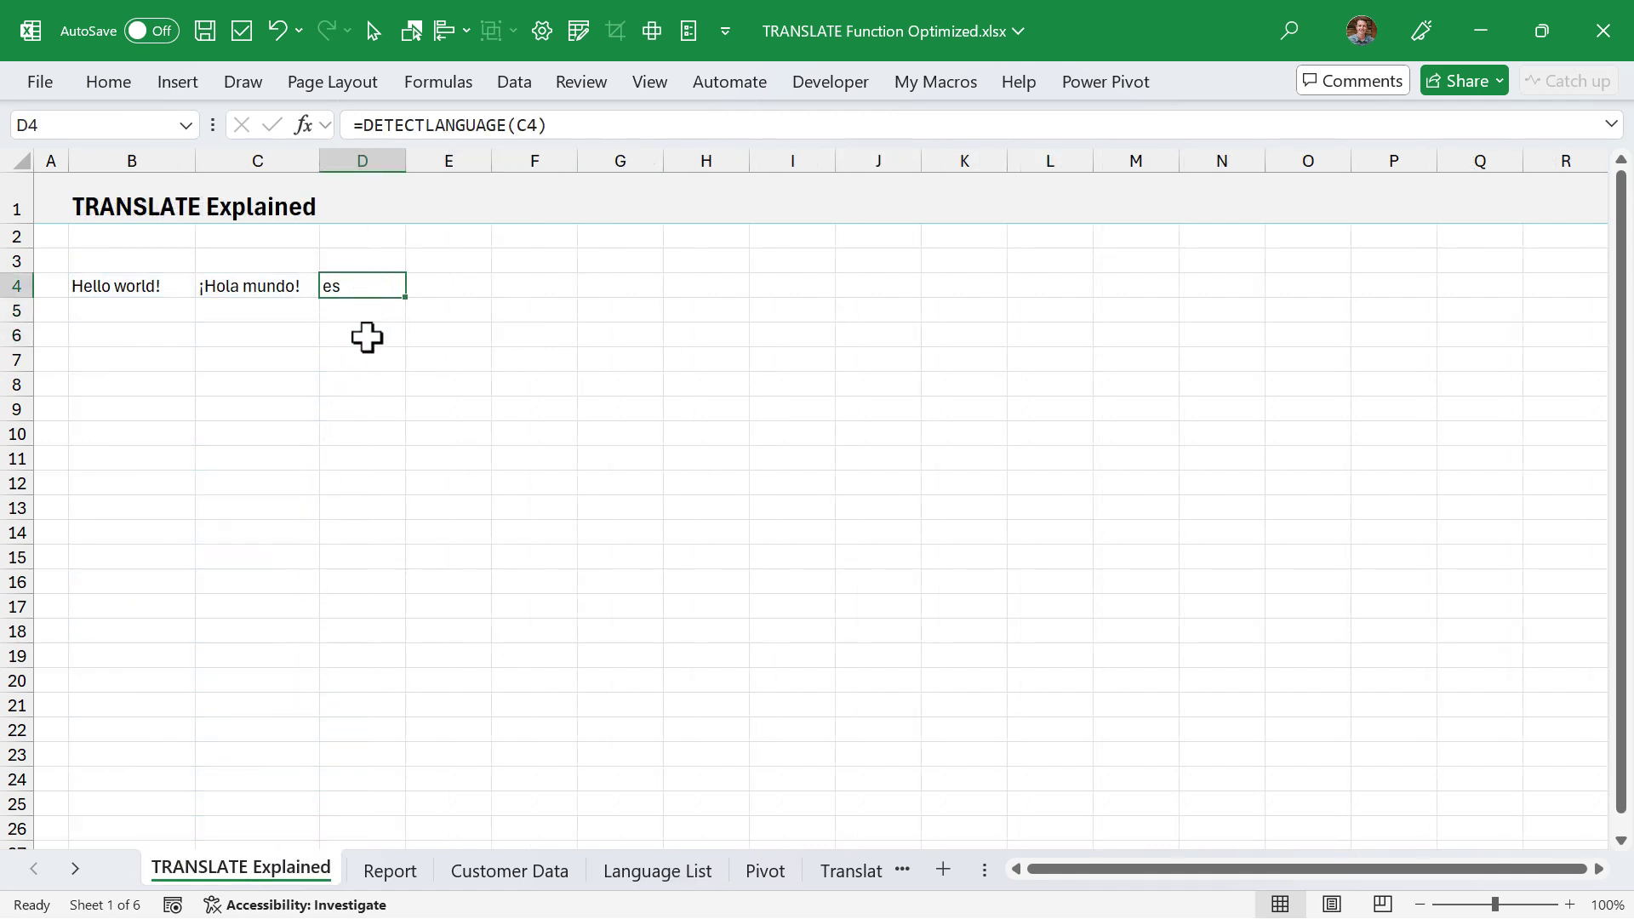
key(F2)
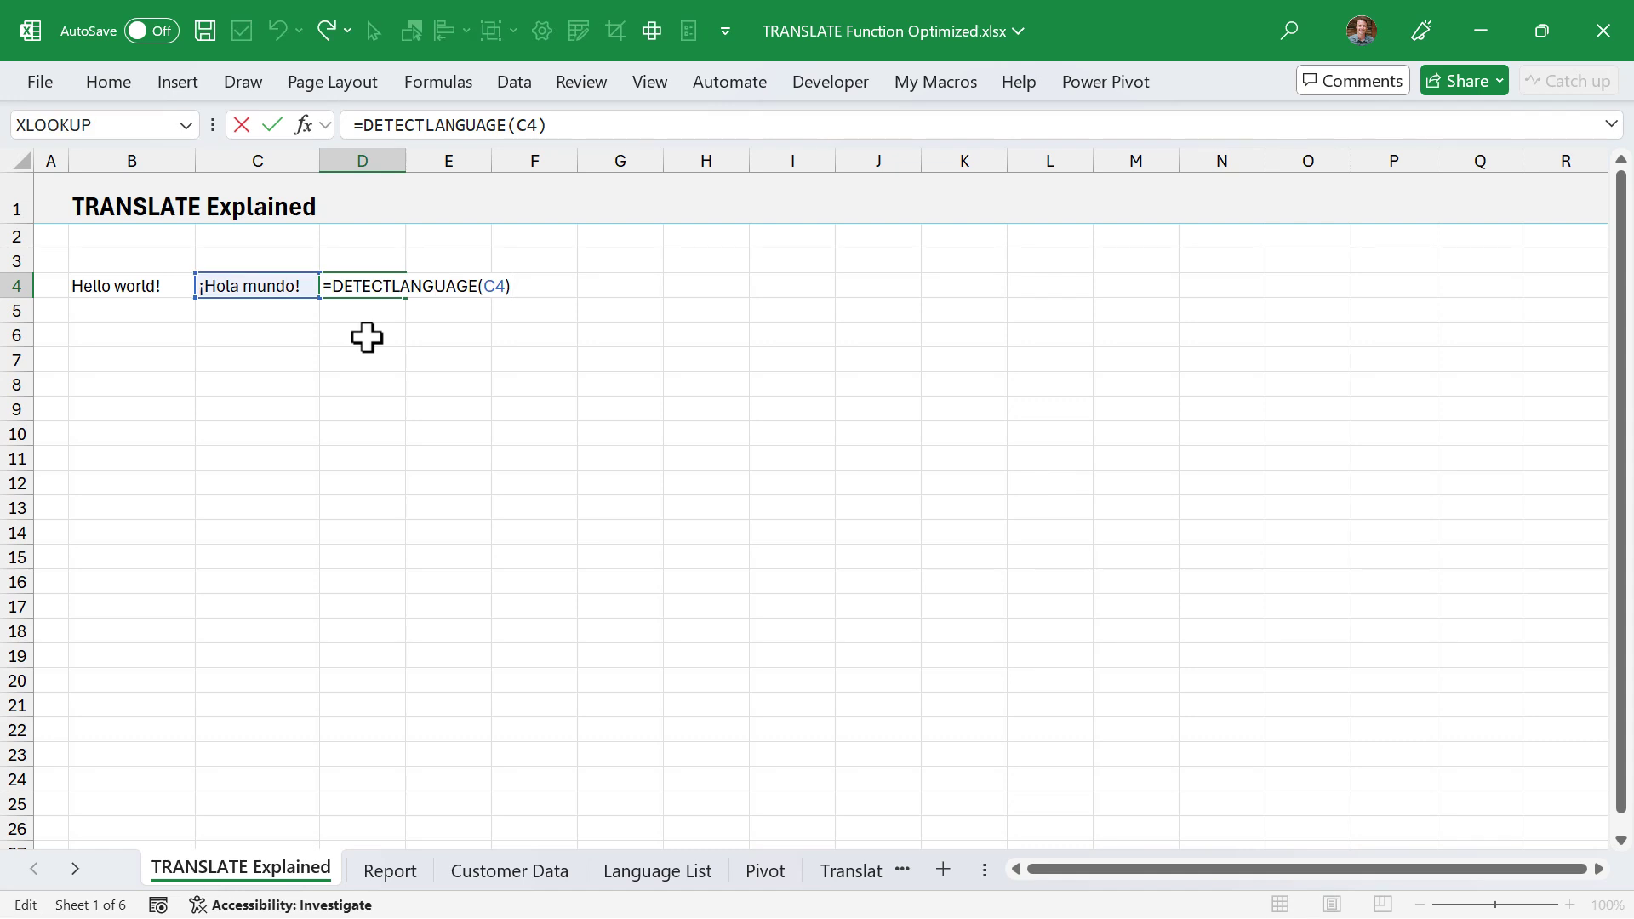